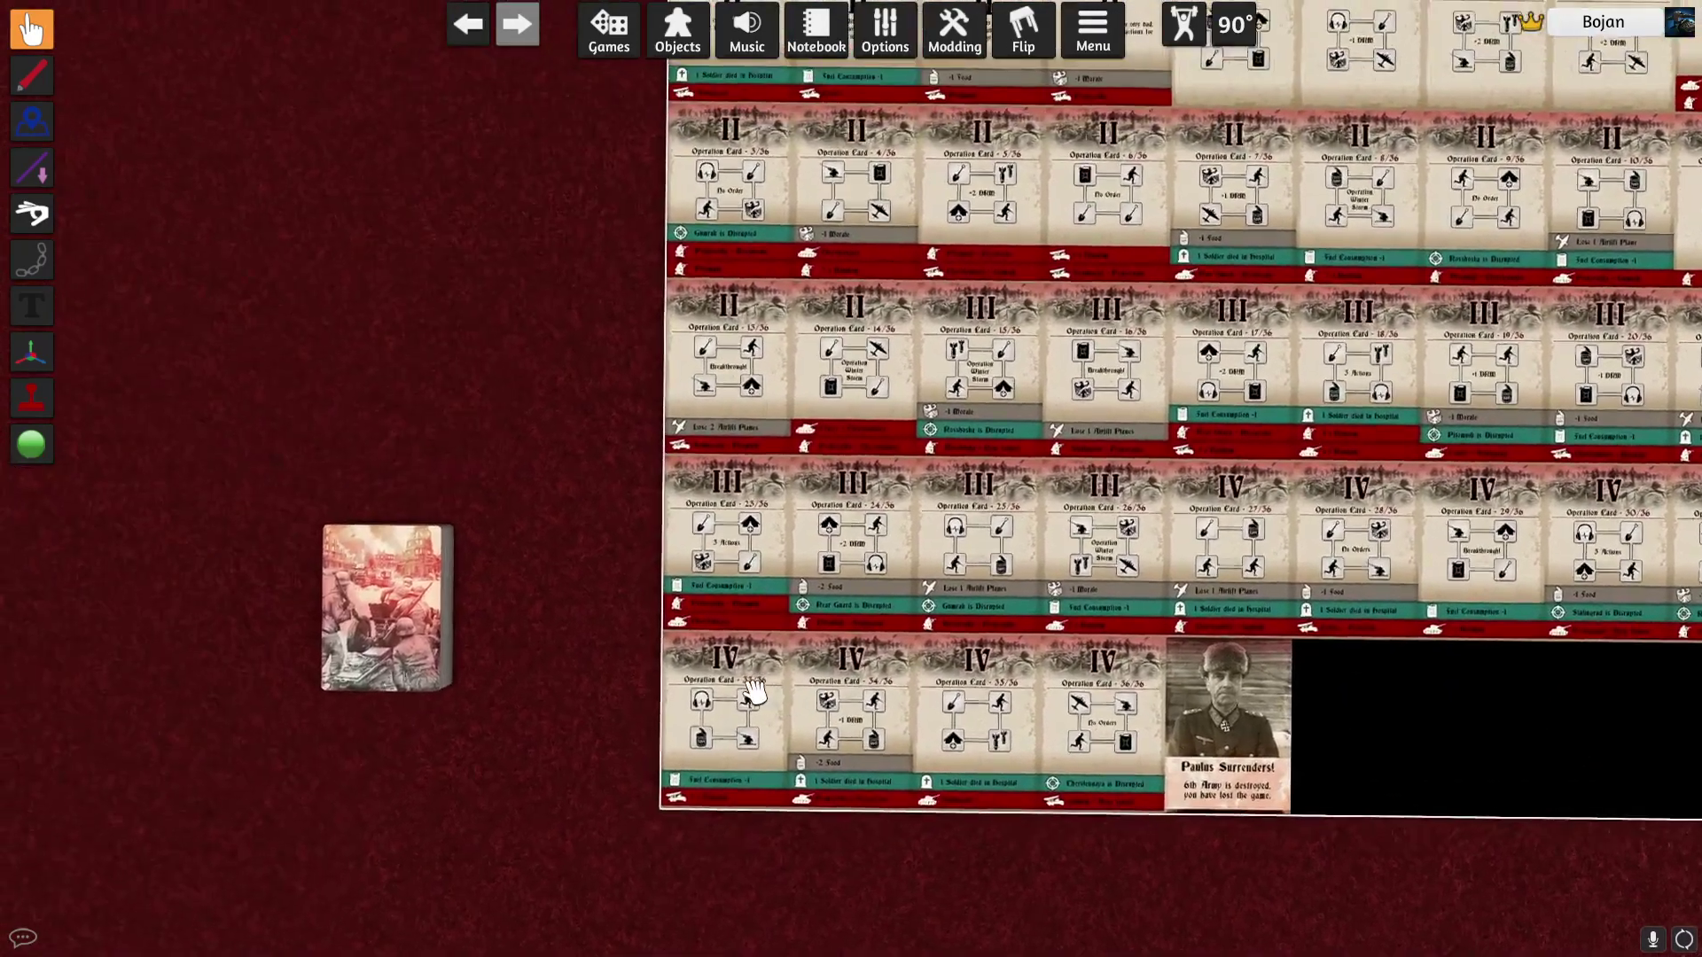
Move the face-down deck clear of the card sheet and draw three cards from it onto the table around it
{"action": "left_click_drag", "start_coordinate": [512, 572], "coordinate": [493, 454]}
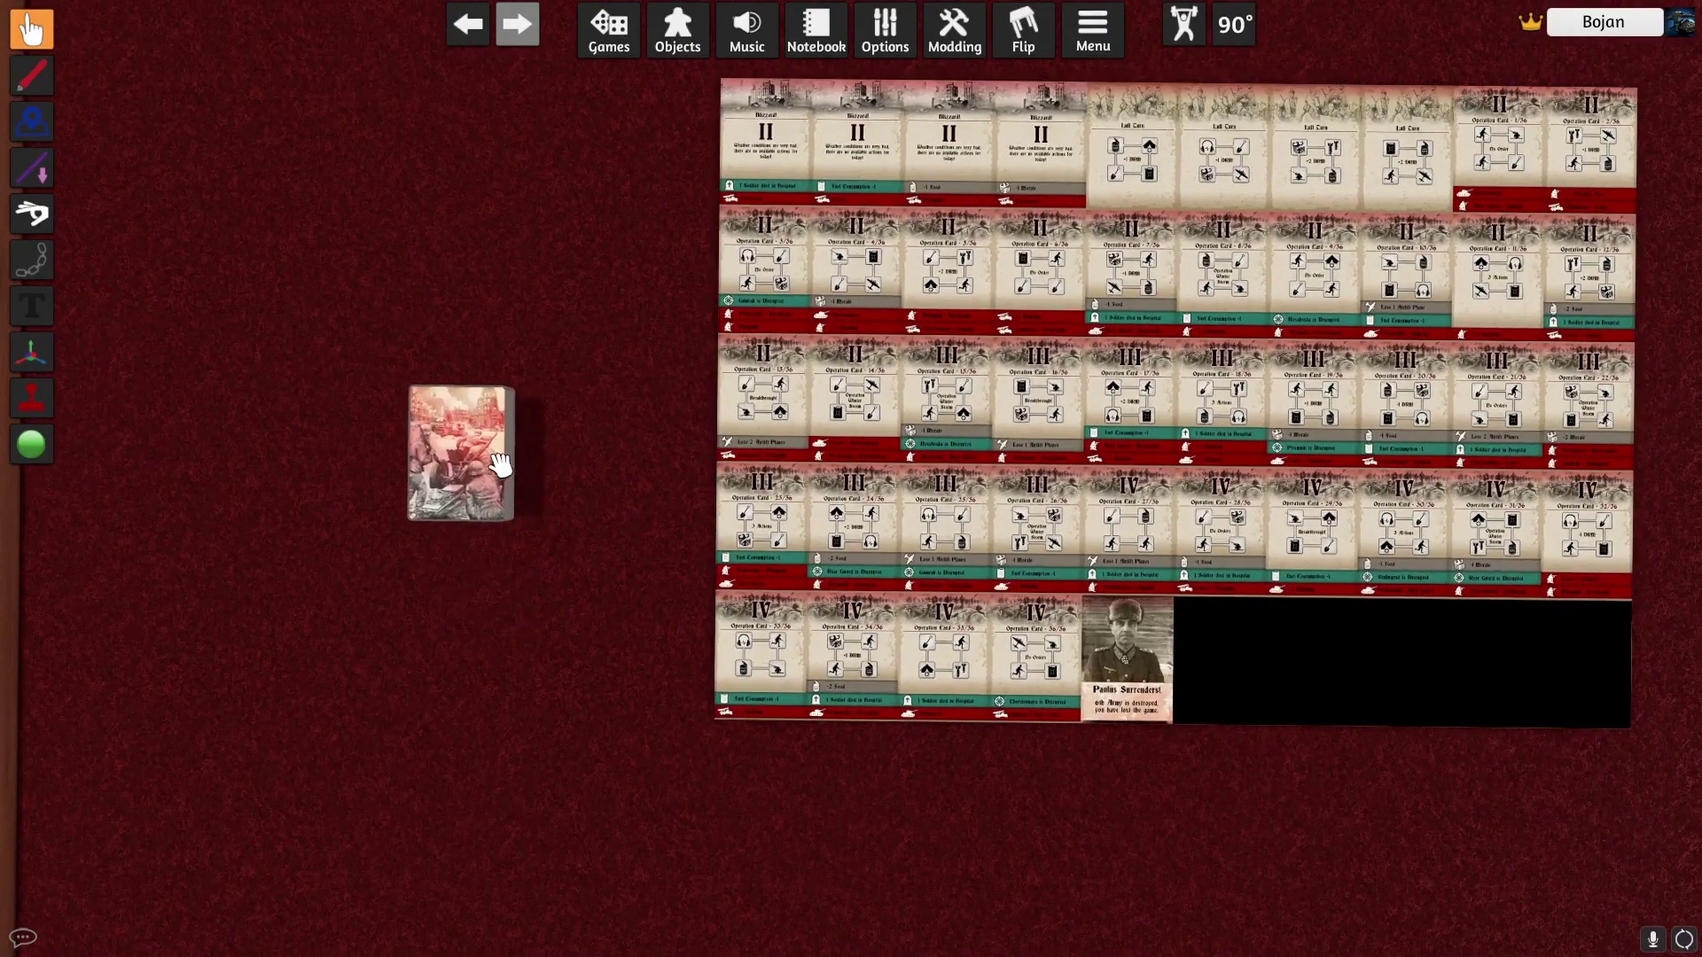
{"action": "scroll", "coordinate": [483, 496], "scroll_direction": "up", "scroll_amount": 3}
{"action": "middle_click_drag", "start_coordinate": [477, 530], "coordinate": [709, 587]}
{"action": "left_click_drag", "start_coordinate": [666, 501], "coordinate": [785, 525]}
{"action": "left_click_drag", "start_coordinate": [628, 483], "coordinate": [636, 692]}
{"action": "left_click_drag", "start_coordinate": [596, 449], "coordinate": [446, 537]}
Magnify the Paulus Surrenders! card, then draw it and Operation Card 36/36 off the face-up deck
{"action": "key", "text": "alt"}
{"action": "scroll", "coordinate": [448, 537], "scroll_direction": "up", "scroll_amount": 2, "text": "alt"}
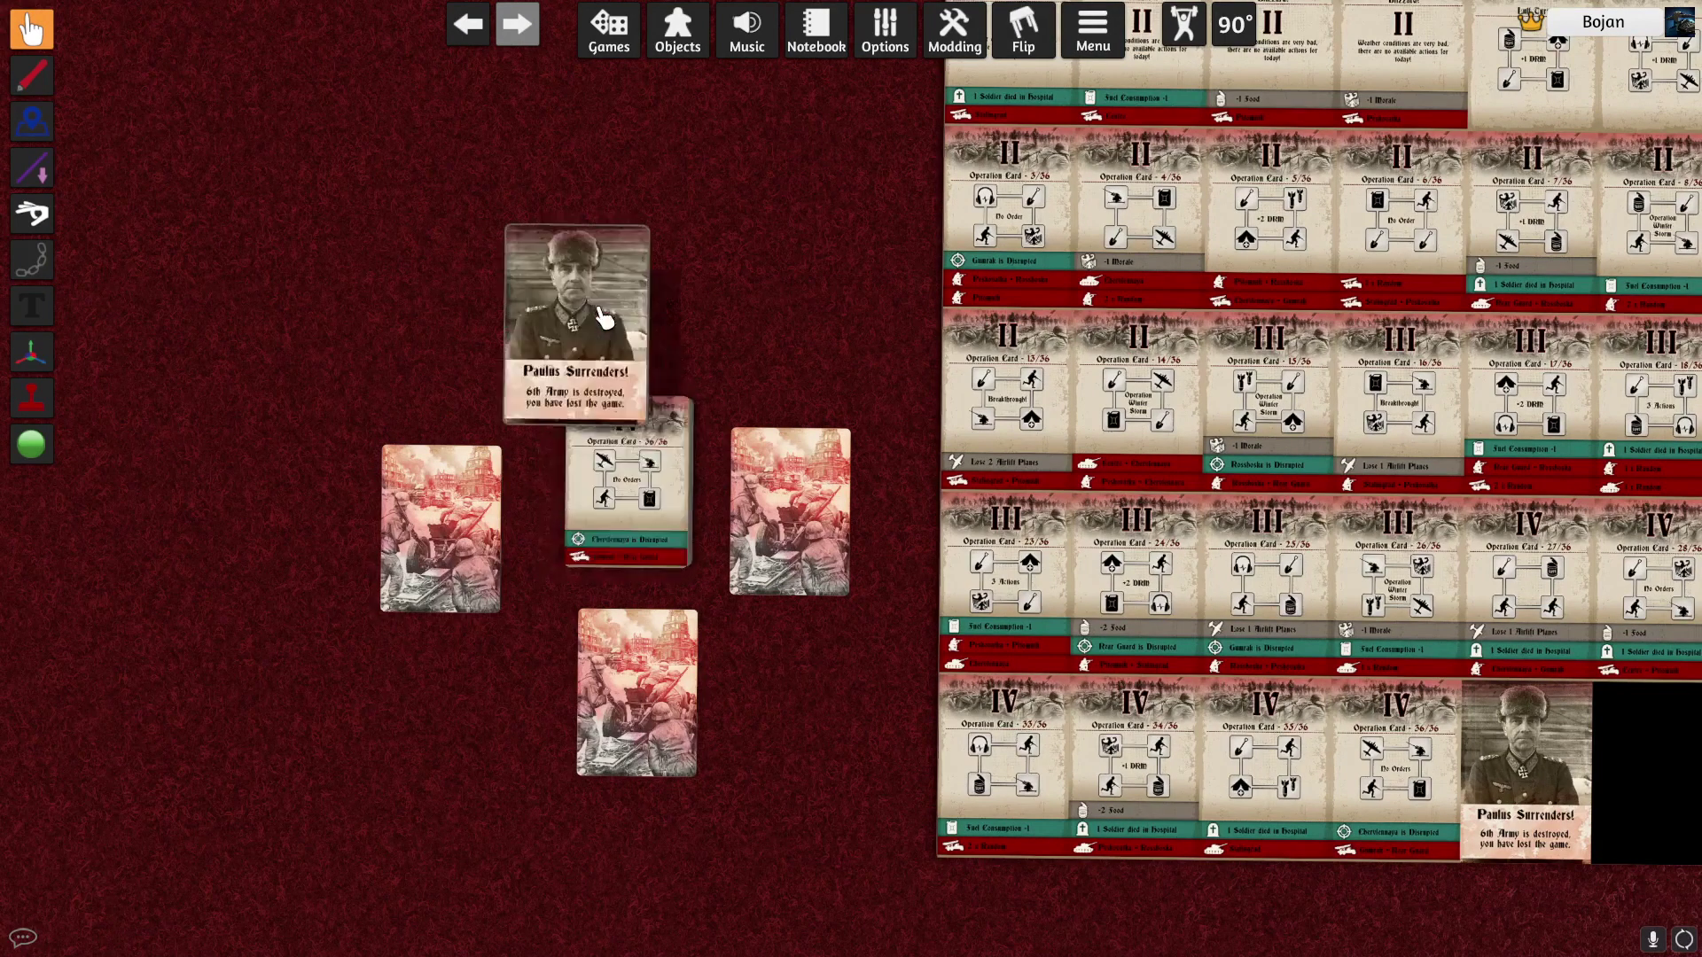
{"action": "left_click_drag", "start_coordinate": [615, 336], "coordinate": [559, 179]}
{"action": "scroll", "coordinate": [621, 355], "scroll_direction": "down", "scroll_amount": 3}
{"action": "left_click_drag", "start_coordinate": [679, 479], "coordinate": [496, 361]}
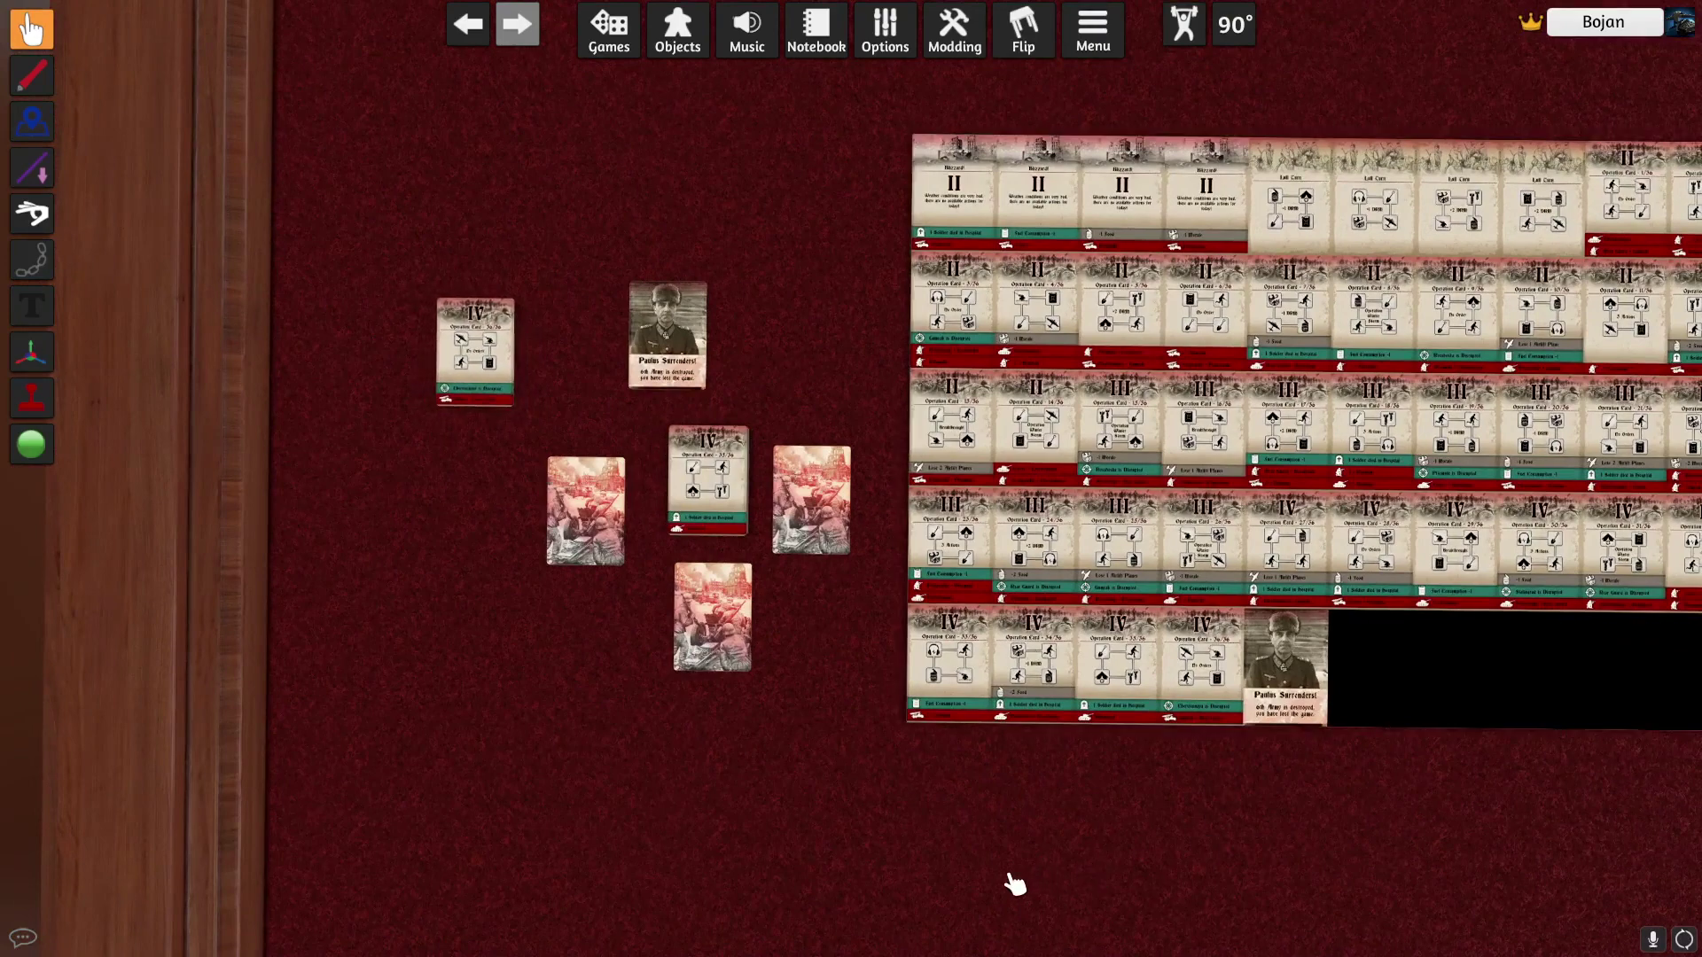
Draw more stage IV Operation Cards off the deck and spread them on the table around it
{"action": "key", "text": "Tab"}
{"action": "scroll", "coordinate": [606, 603], "scroll_direction": "up", "scroll_amount": 2}
{"action": "left_click_drag", "start_coordinate": [674, 491], "coordinate": [364, 652]}
{"action": "left_click_drag", "start_coordinate": [665, 492], "coordinate": [786, 773]}
{"action": "left_click_drag", "start_coordinate": [711, 516], "coordinate": [366, 595]}
{"action": "left_click_drag", "start_coordinate": [696, 415], "coordinate": [319, 443]}
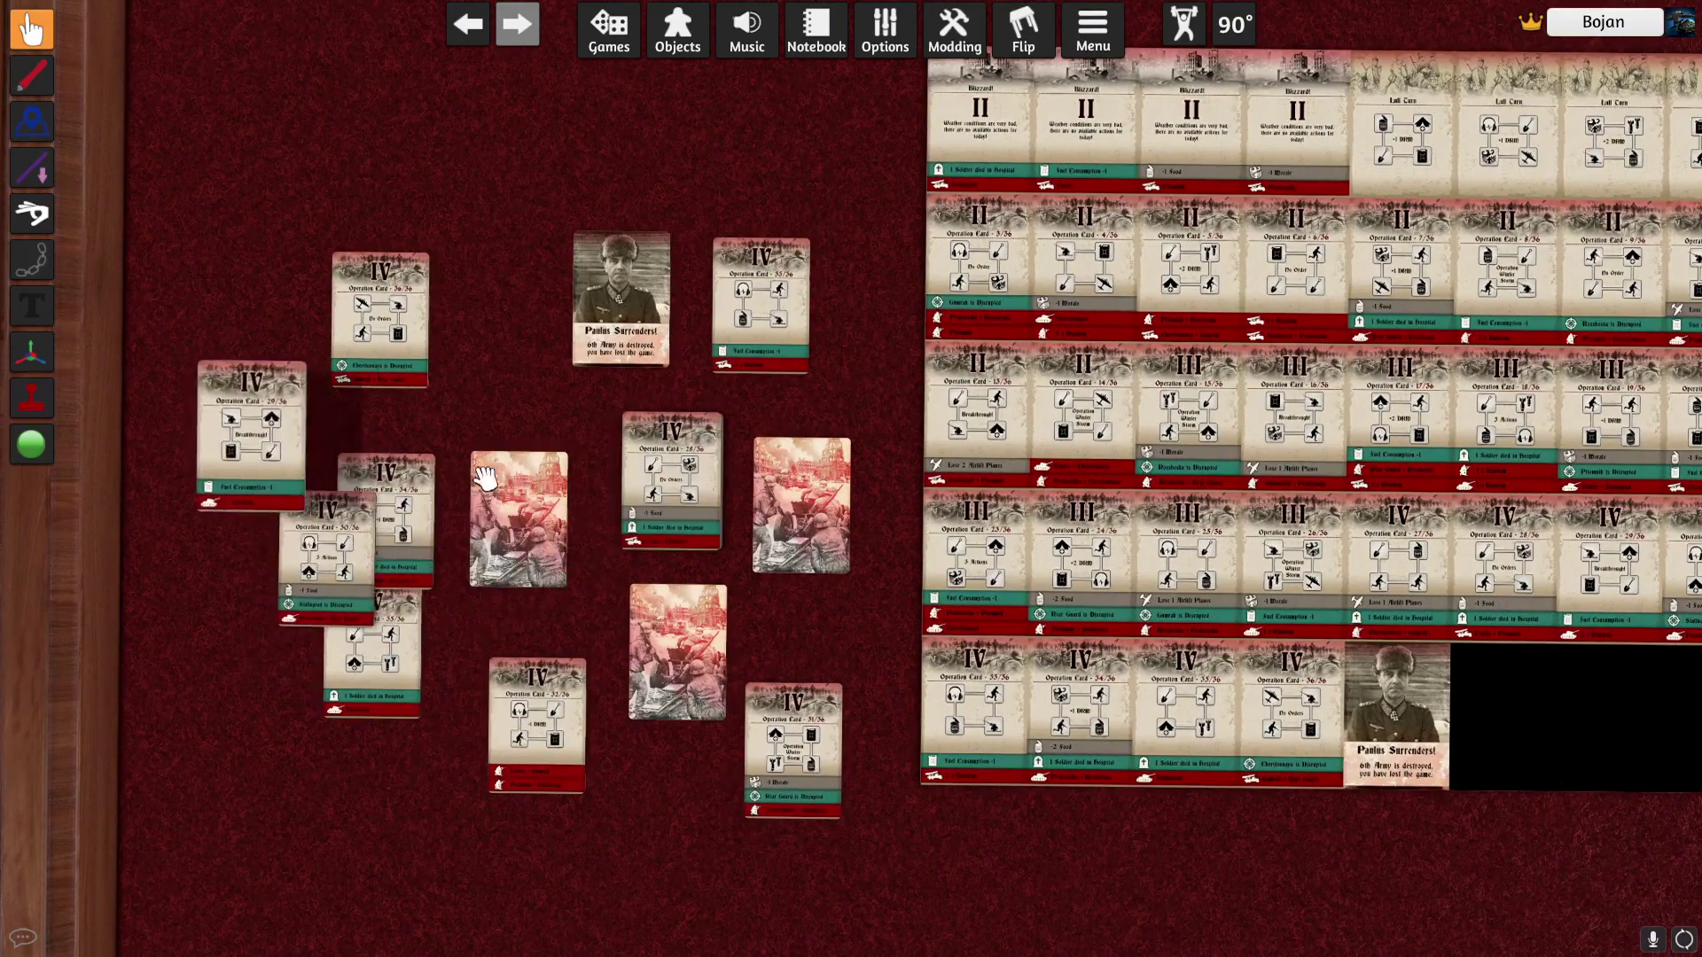
{"action": "left_click_drag", "start_coordinate": [665, 470], "coordinate": [457, 253]}
{"action": "left_click_drag", "start_coordinate": [679, 507], "coordinate": [785, 802]}
Select all the scattered cards together with the deck and group them into one deck
{"action": "middle_click_drag", "start_coordinate": [401, 667], "coordinate": [11, 586]}
{"action": "key", "text": "Tab"}
{"action": "scroll", "coordinate": [1106, 631], "scroll_direction": "down", "scroll_amount": 3}
{"action": "scroll", "coordinate": [1032, 607], "scroll_direction": "up", "scroll_amount": 1}
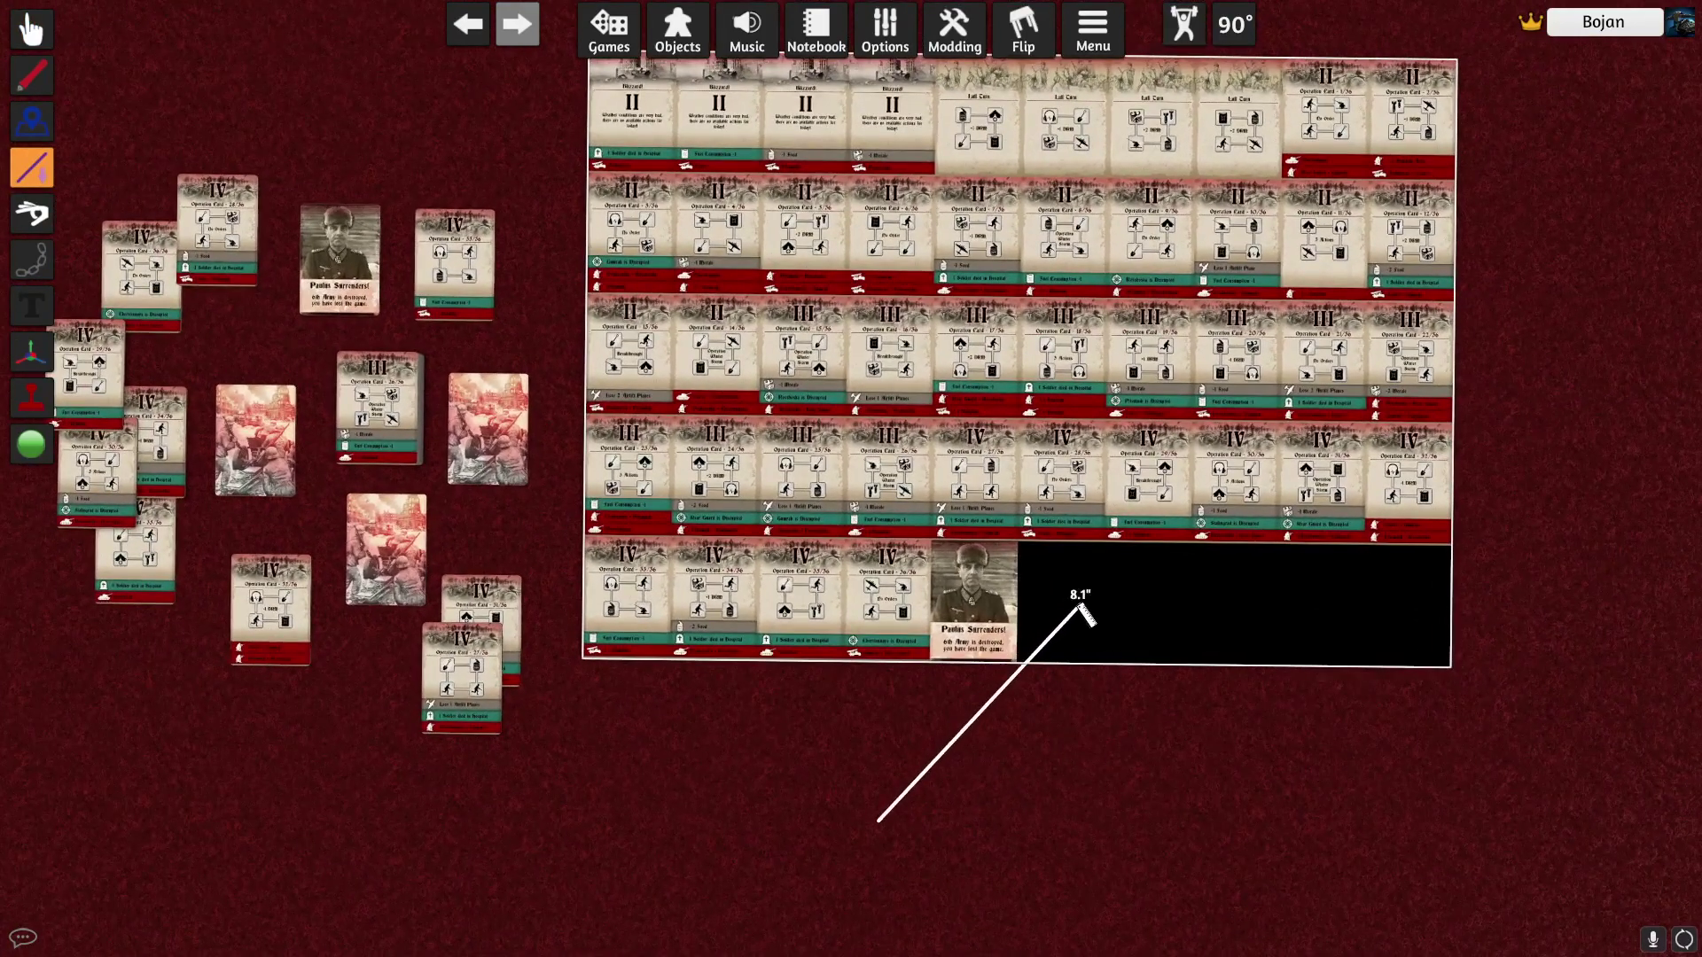
{"action": "scroll", "coordinate": [1080, 607], "scroll_direction": "down", "scroll_amount": 2}
{"action": "left_click_drag", "start_coordinate": [402, 503], "coordinate": [602, 766]}
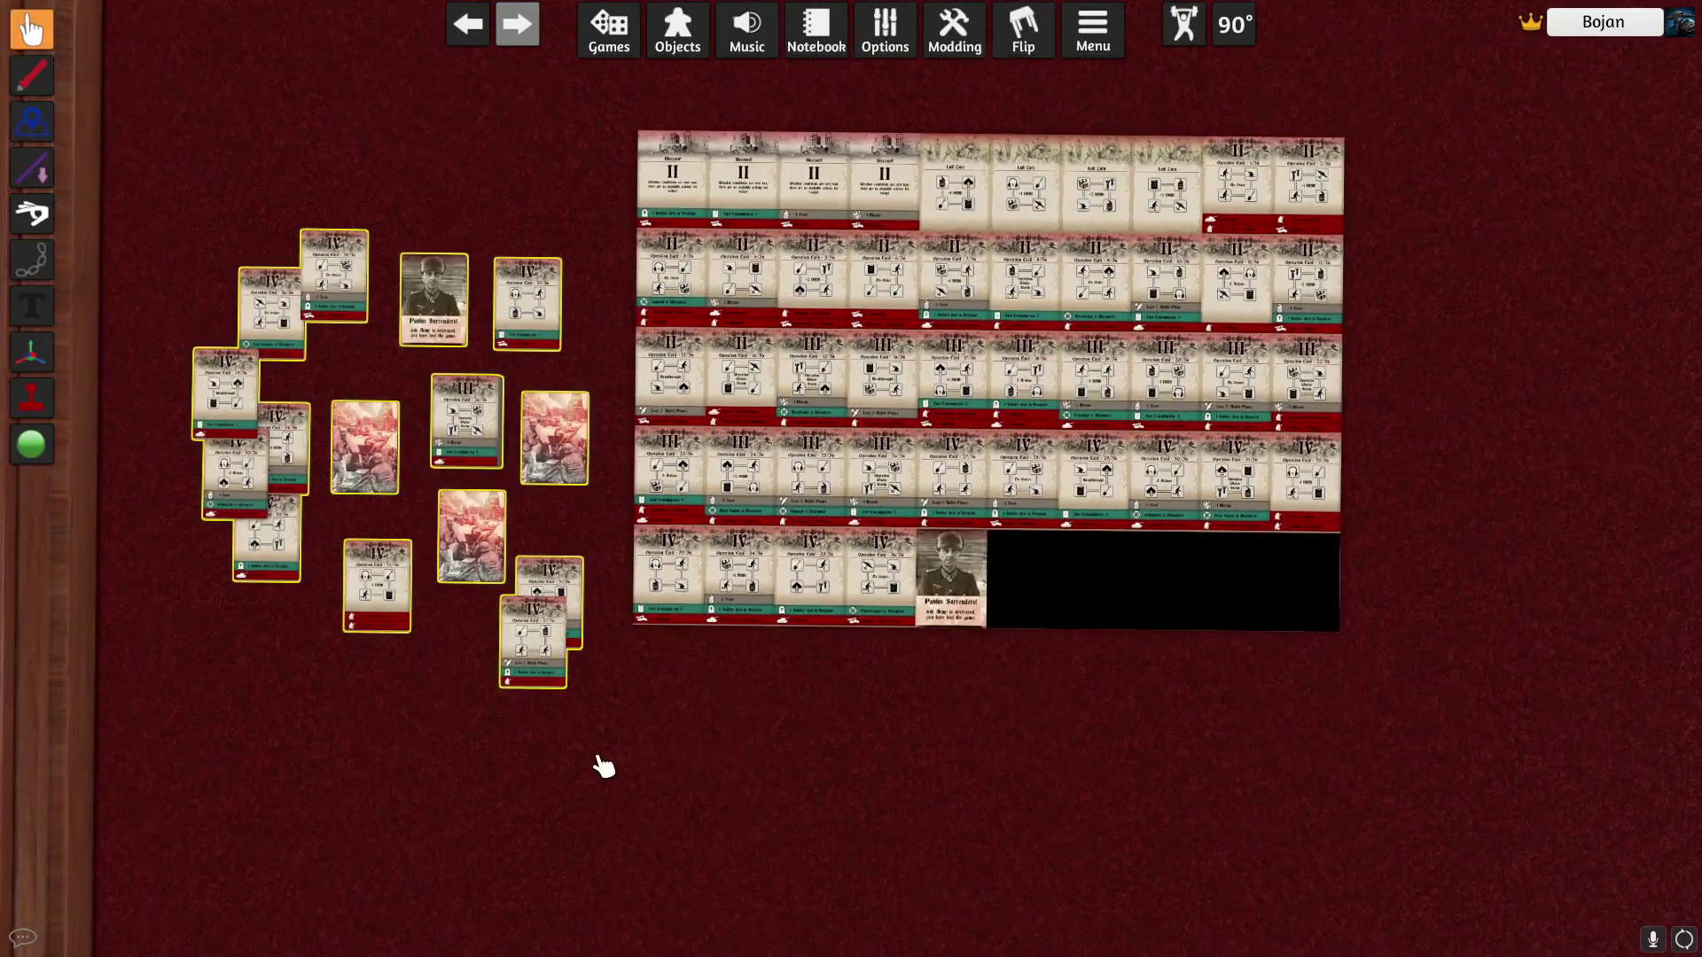
{"action": "key", "text": "g"}
Scale the regrouped deck up in ten increments
{"action": "scroll", "coordinate": [467, 668], "scroll_direction": "up", "scroll_amount": 5}
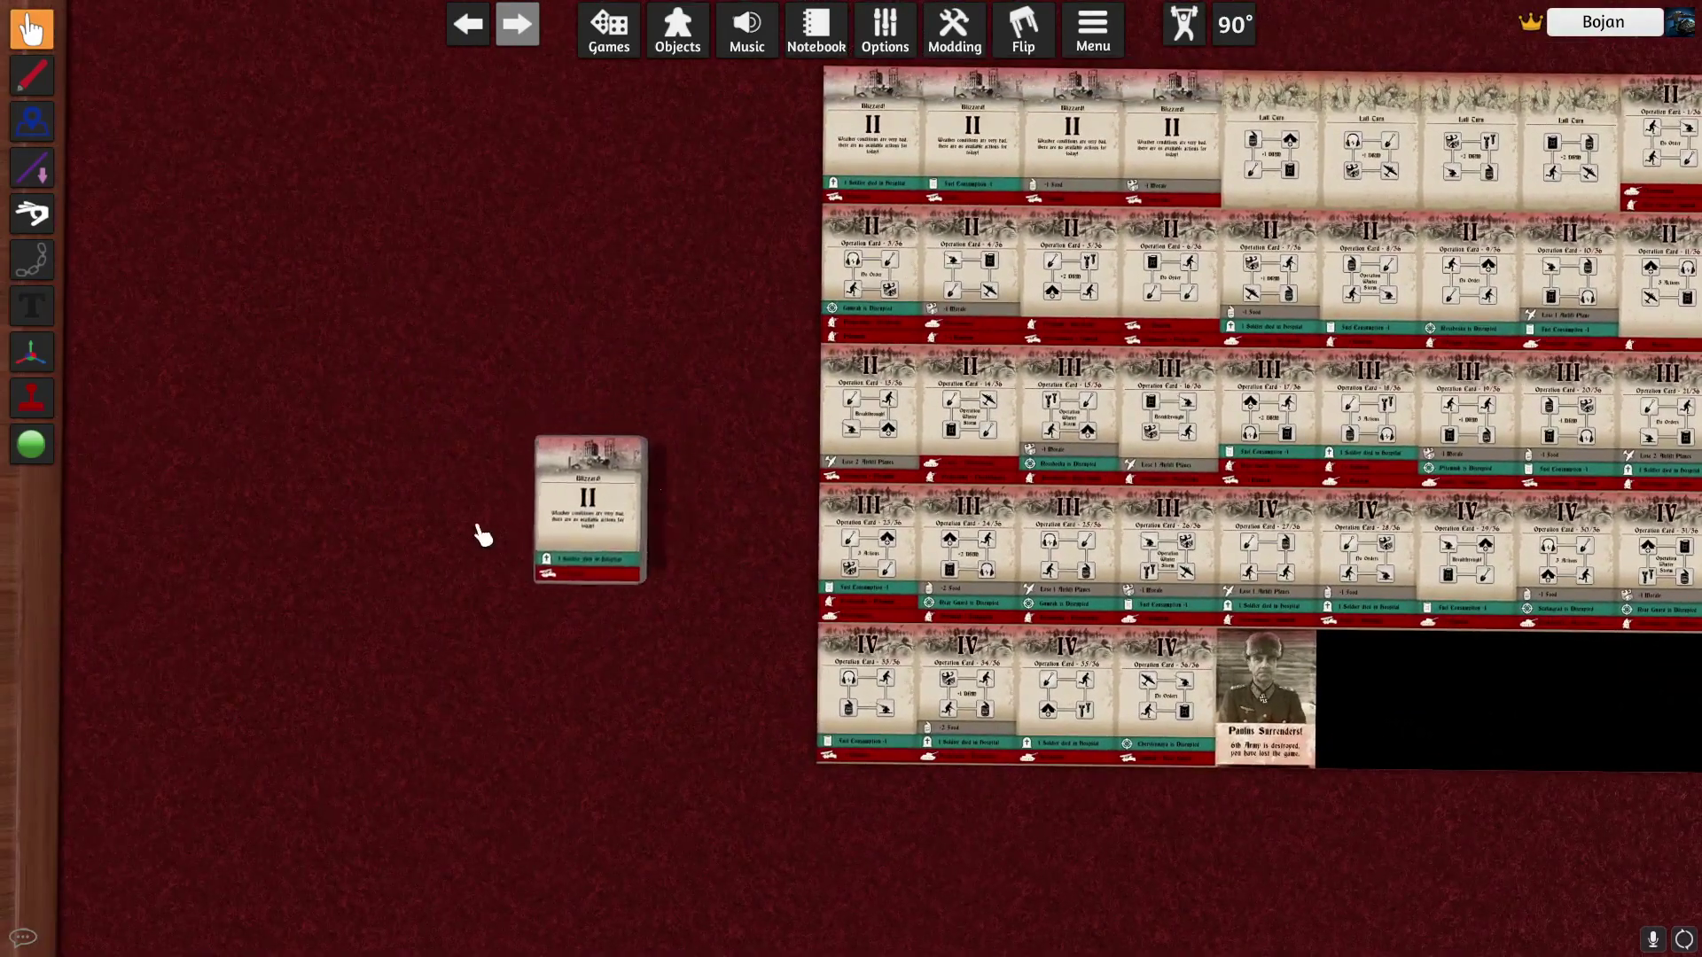
{"action": "left_click_drag", "start_coordinate": [483, 537], "coordinate": [524, 544]}
{"action": "key", "text": "plus"}
{"action": "key", "text": "plus"}
{"action": "key", "text": "plus"}
{"action": "key", "text": "plus"}
{"action": "key", "text": "plus"}
{"action": "key", "text": "plus"}
{"action": "key", "text": "plus"}
{"action": "key", "text": "plus"}
{"action": "key", "text": "plus"}
{"action": "key", "text": "plus"}
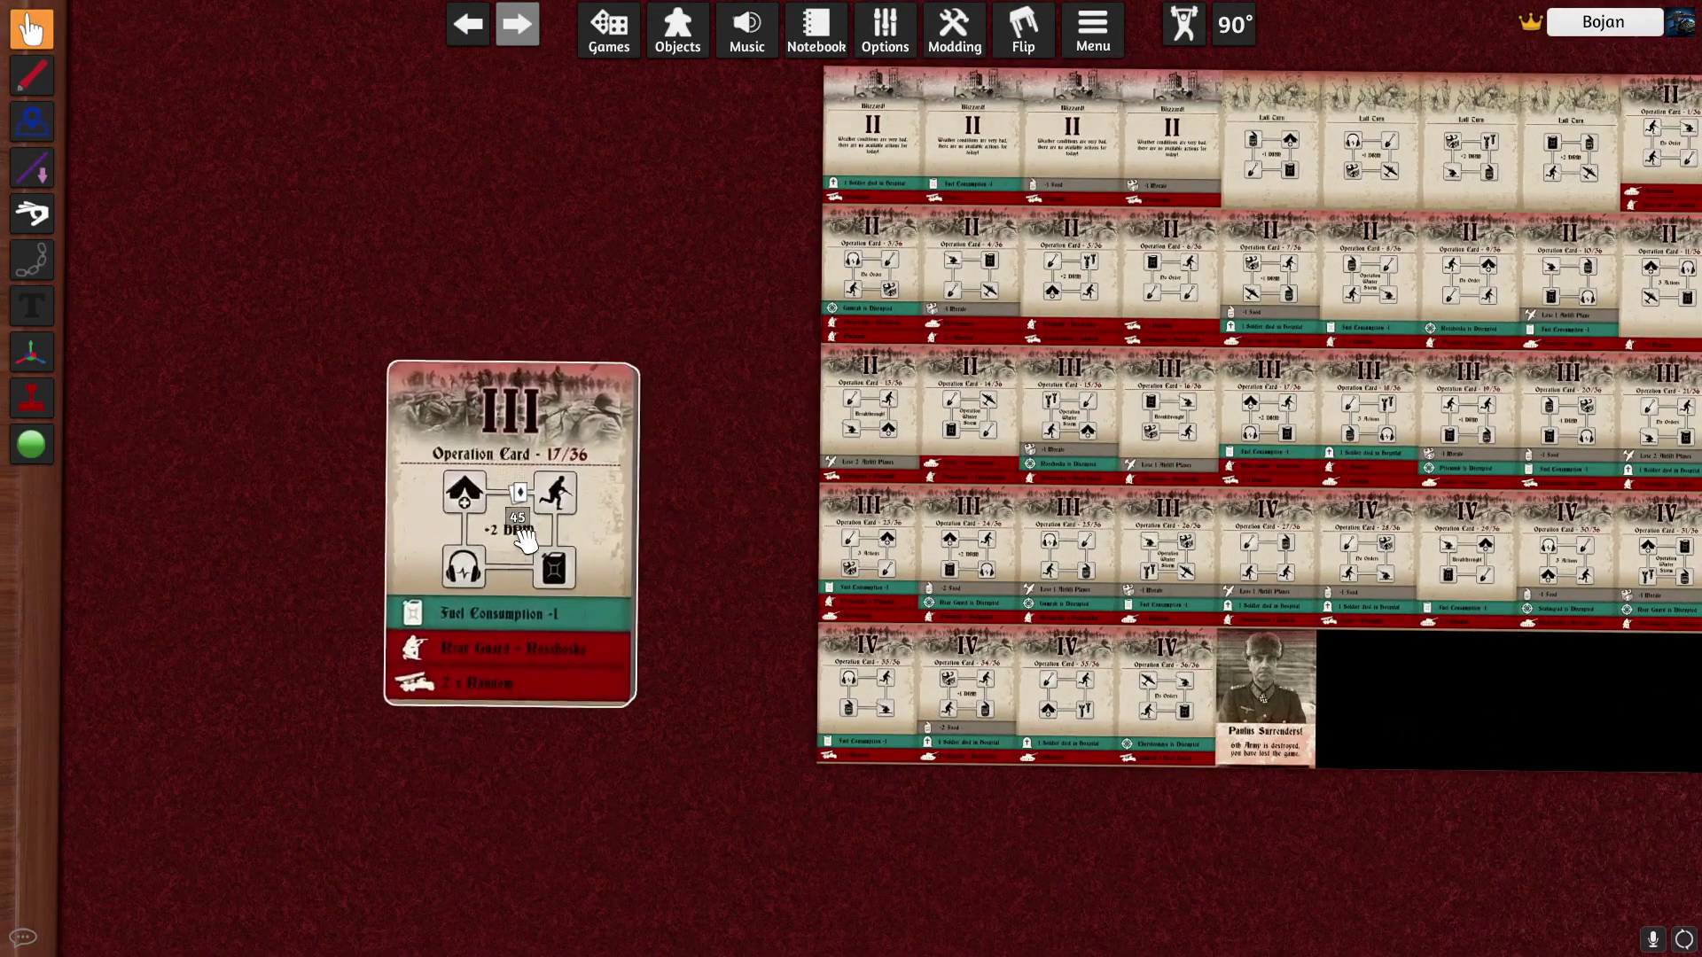
Scale the deck down eight increments and back up by the same amount
{"action": "scroll", "coordinate": [375, 806], "scroll_direction": "down", "scroll_amount": 5}
{"action": "key", "text": "minus"}
{"action": "key", "text": "minus"}
{"action": "key", "text": "minus"}
{"action": "key", "text": "minus"}
{"action": "key", "text": "minus"}
{"action": "key", "text": "minus"}
{"action": "key", "text": "minus"}
{"action": "key", "text": "minus"}
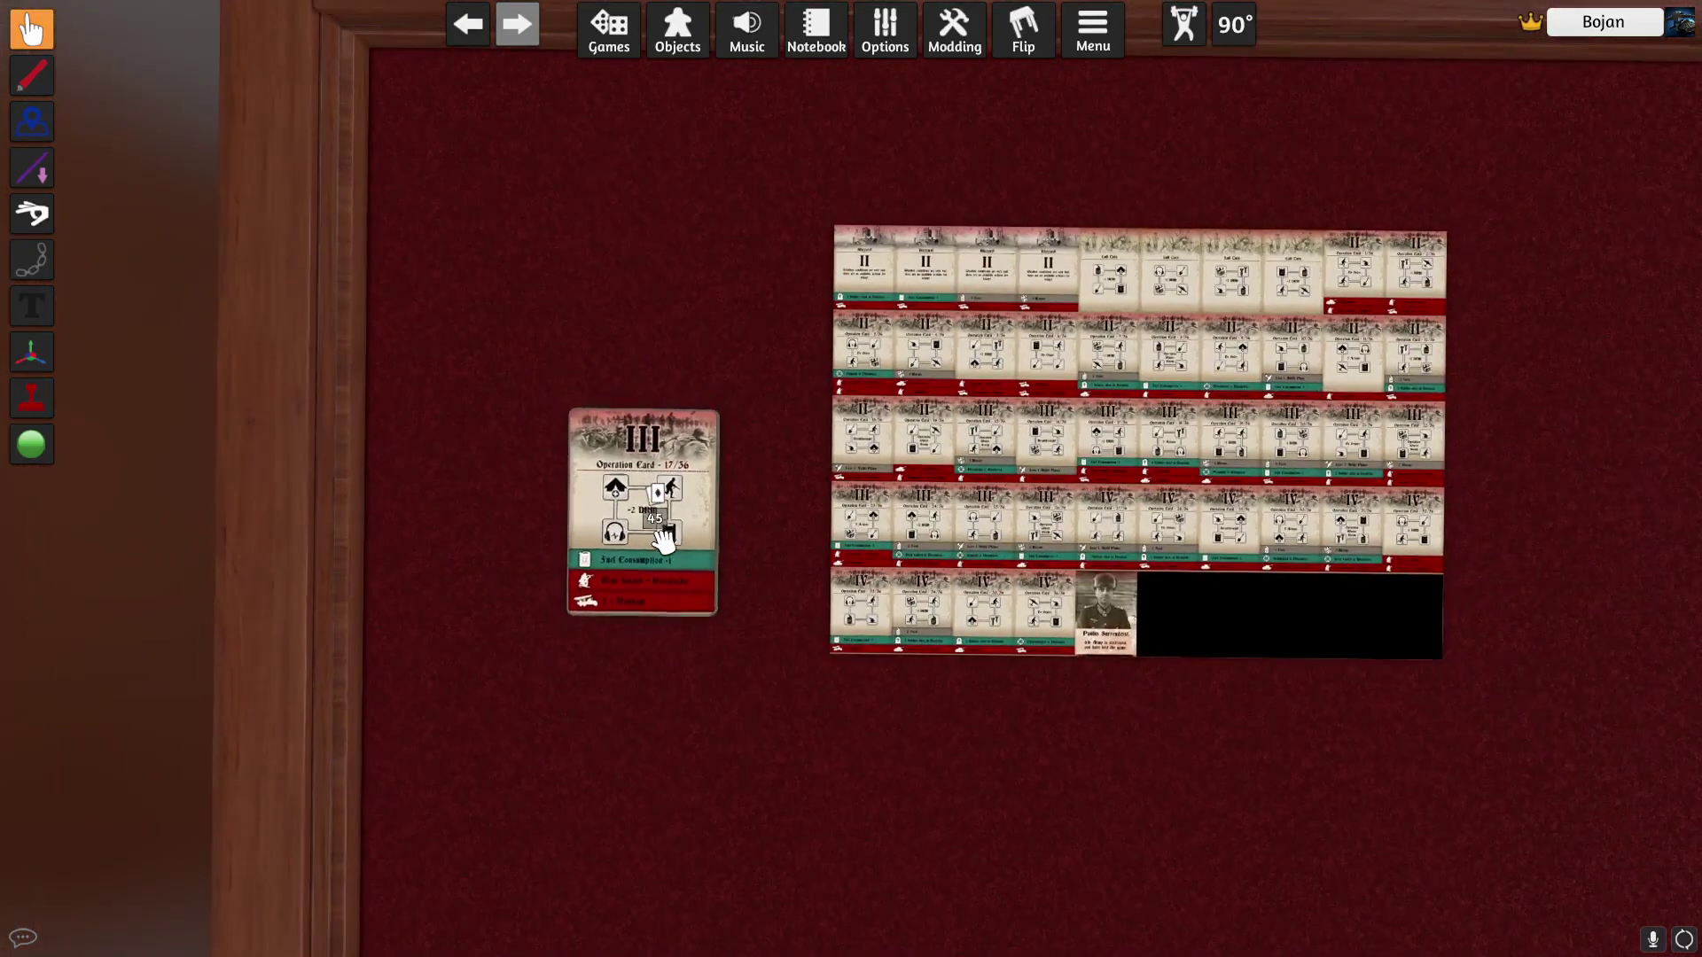
{"action": "key", "text": "plus"}
{"action": "key", "text": "plus"}
{"action": "key", "text": "plus"}
{"action": "key", "text": "plus"}
{"action": "key", "text": "plus"}
{"action": "key", "text": "plus"}
{"action": "key", "text": "plus"}
{"action": "key", "text": "plus"}
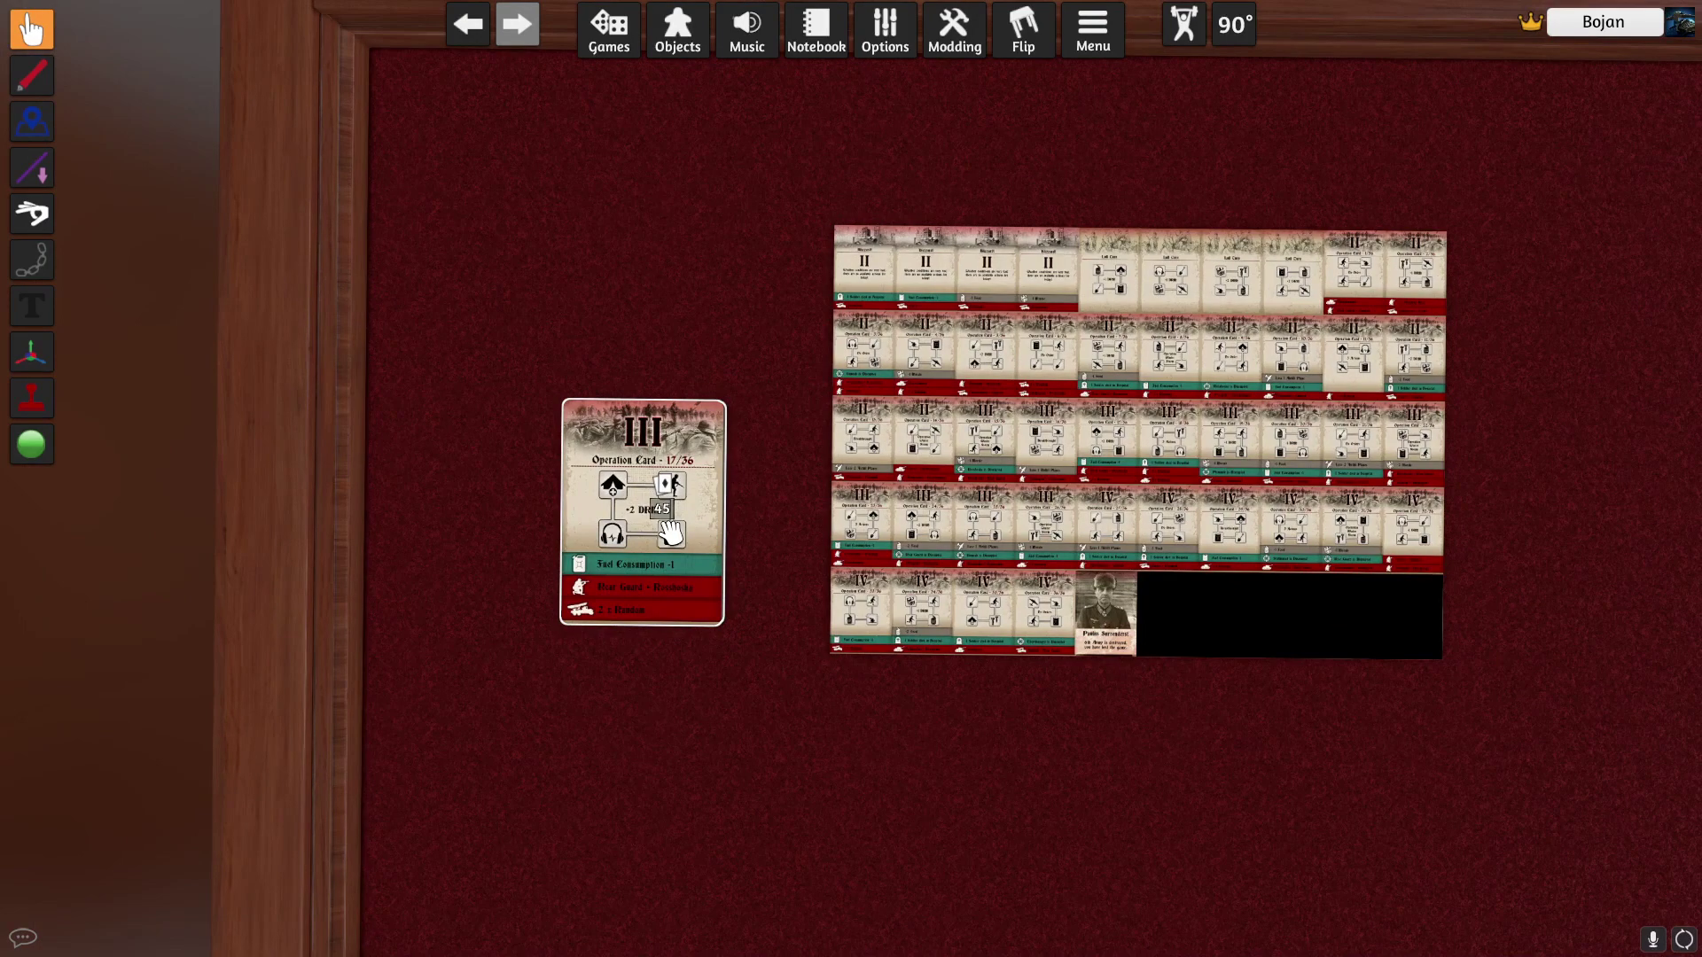
Look through the cards contained in the custom deck using its search view, and close the view
{"action": "right_click", "coordinate": [671, 533]}
{"action": "left_click", "coordinate": [737, 607]}
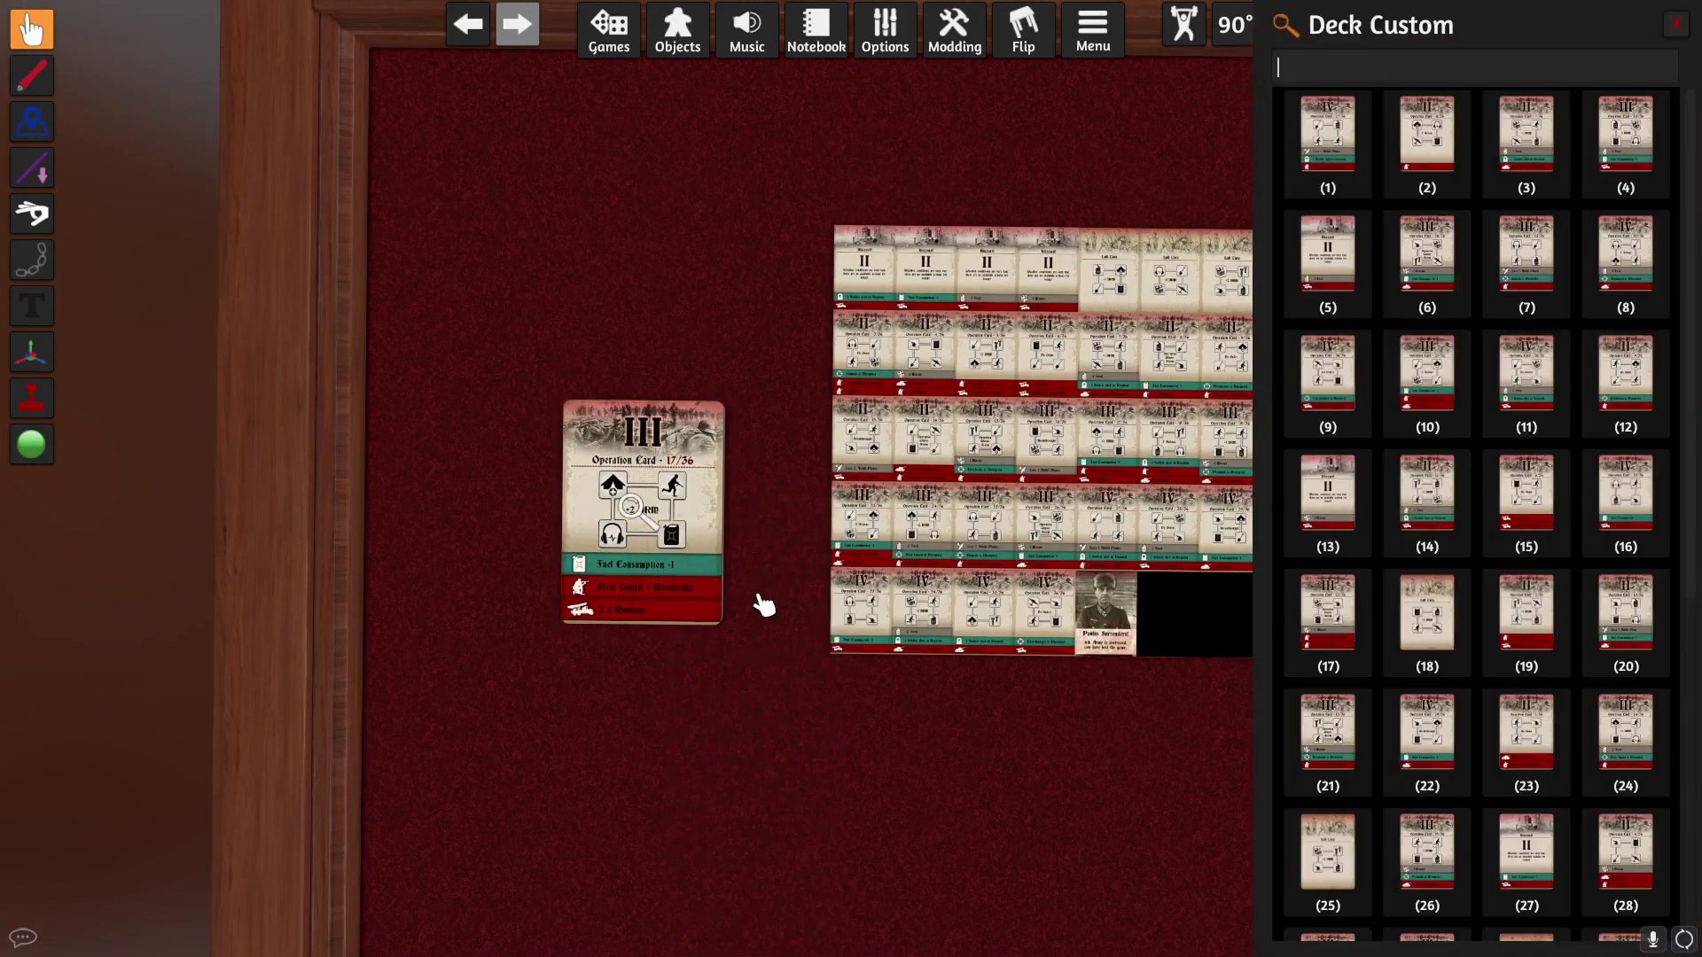
{"action": "scroll", "coordinate": [1529, 501], "scroll_direction": "down", "scroll_amount": 5}
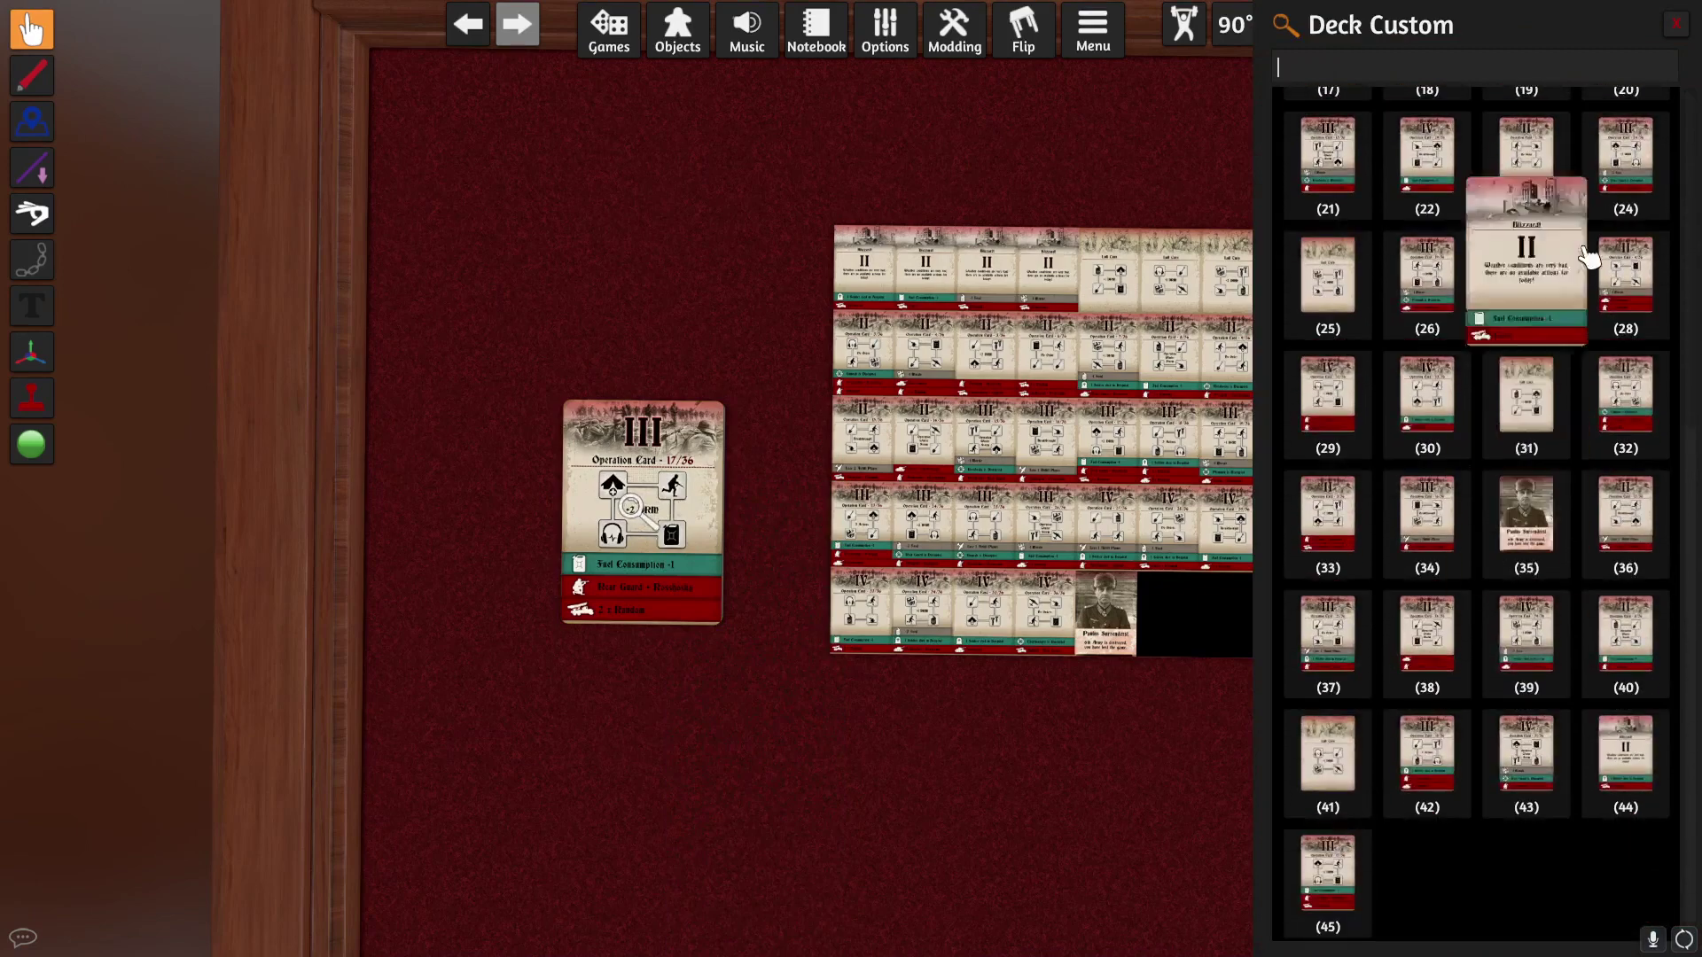
{"action": "left_click", "coordinate": [1675, 24]}
{"action": "right_click", "coordinate": [685, 493]}
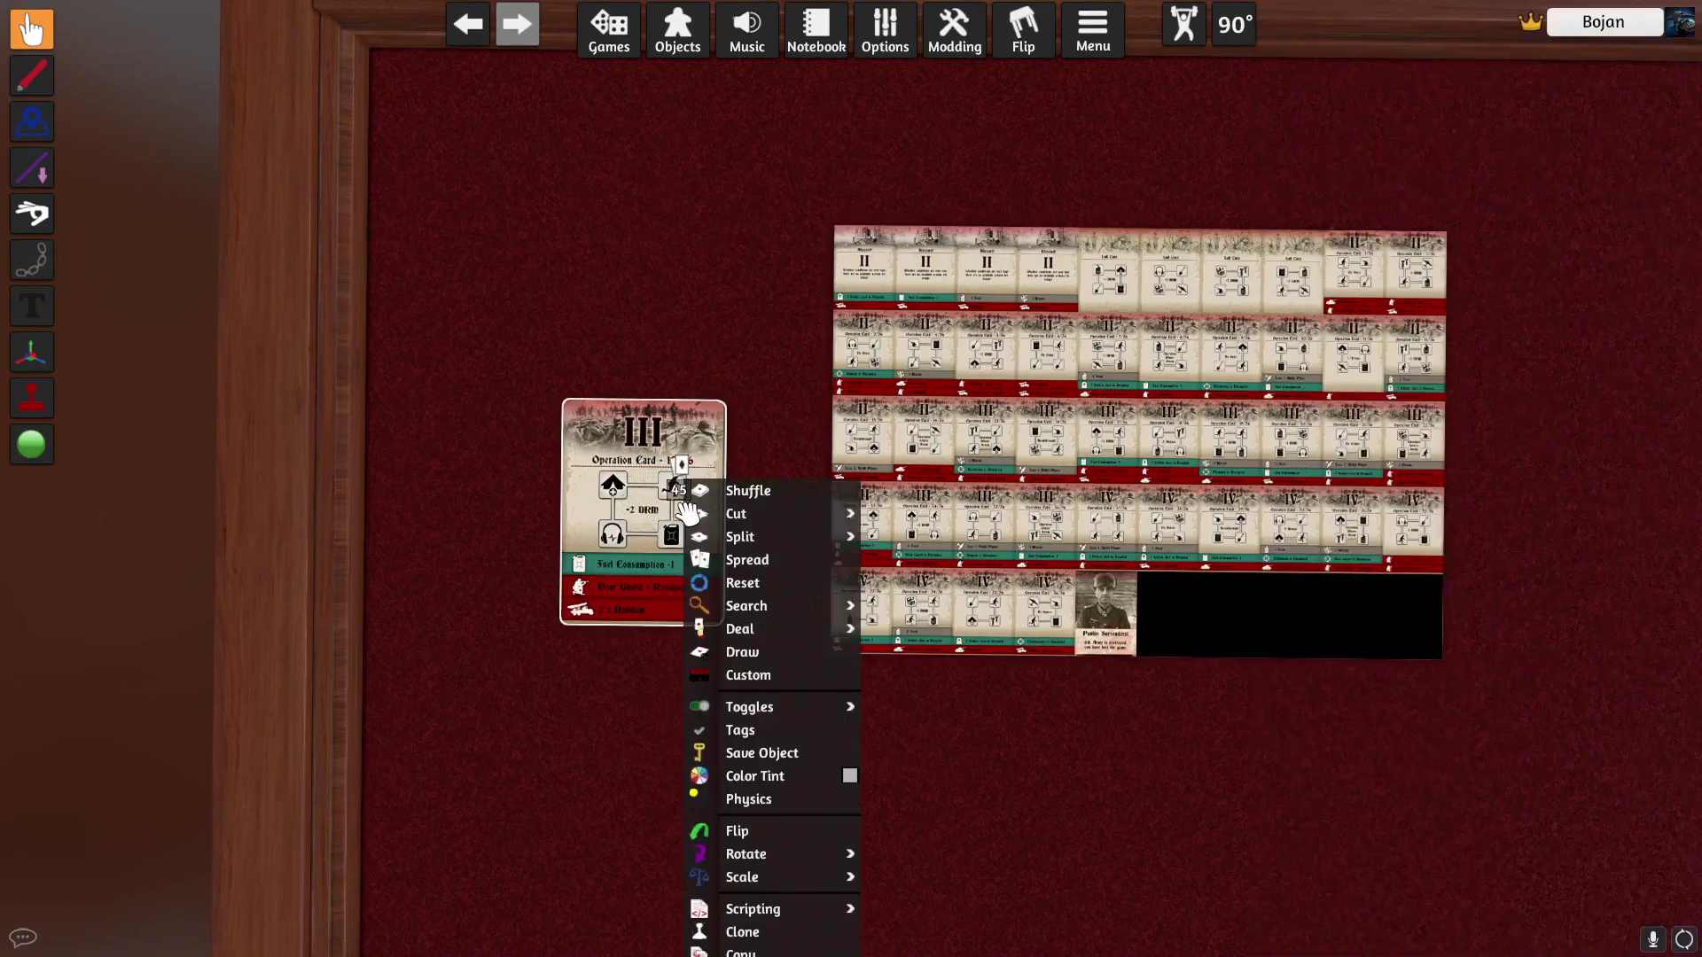
{"action": "left_click", "coordinate": [742, 605]}
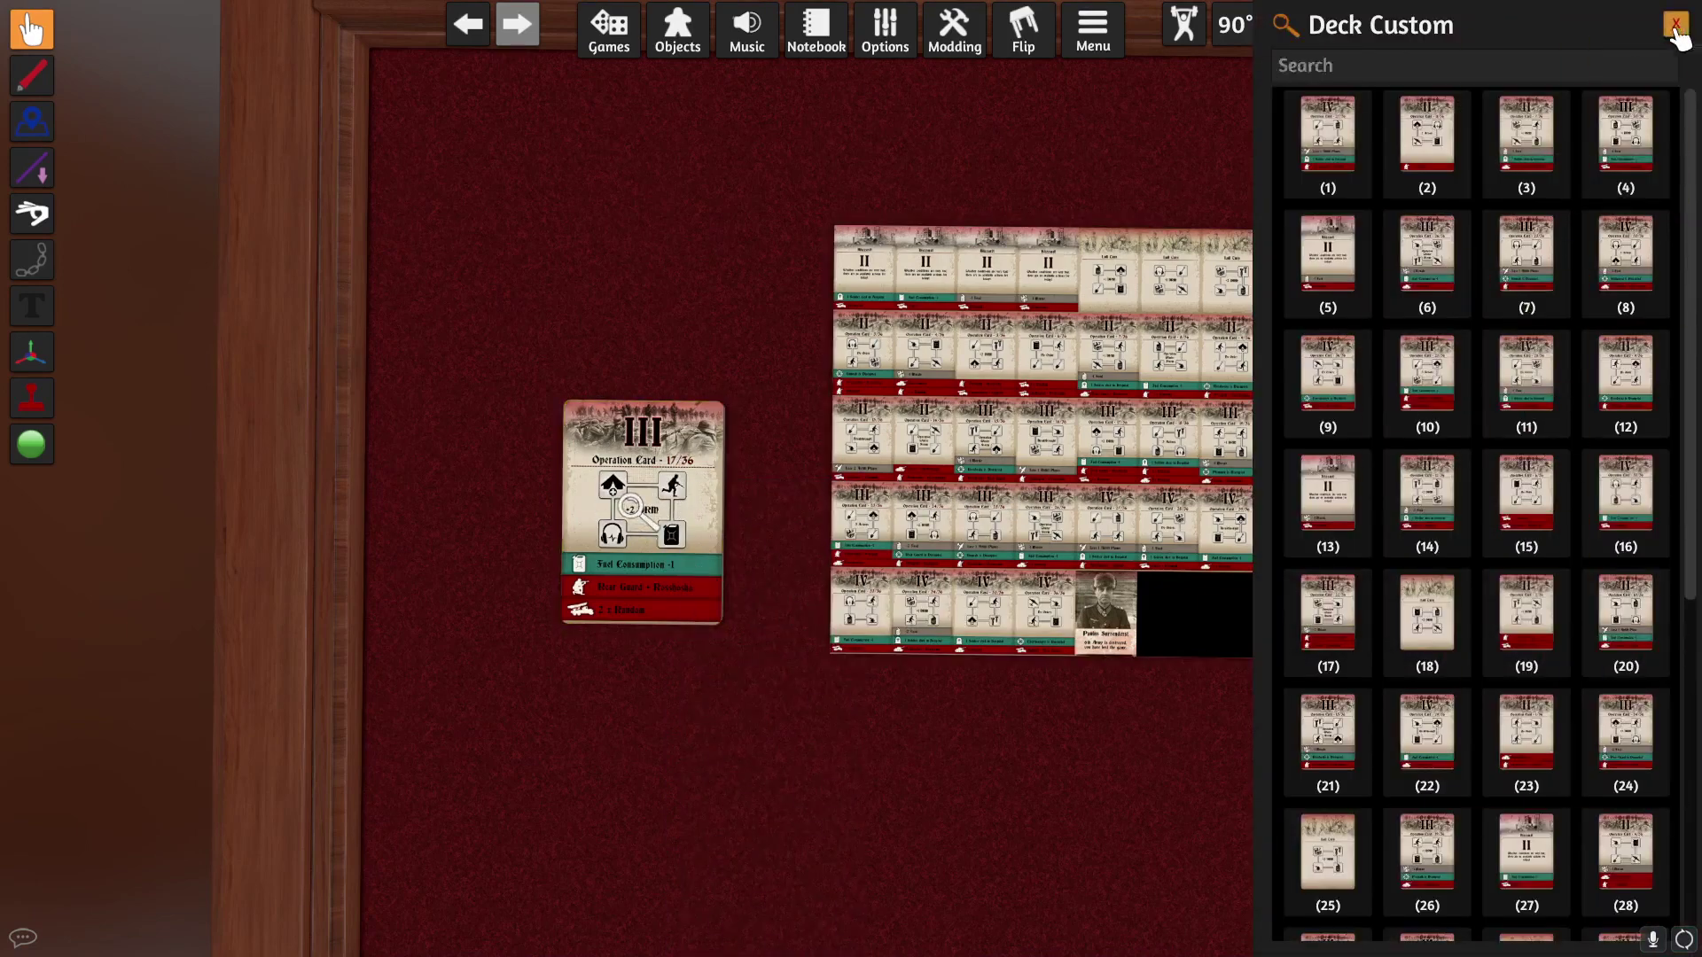
{"action": "left_click", "coordinate": [1678, 29]}
Set the number of cards in the deck's custom settings to 49 and reimport the deck
{"action": "scroll", "coordinate": [592, 578], "scroll_direction": "up", "scroll_amount": 3}
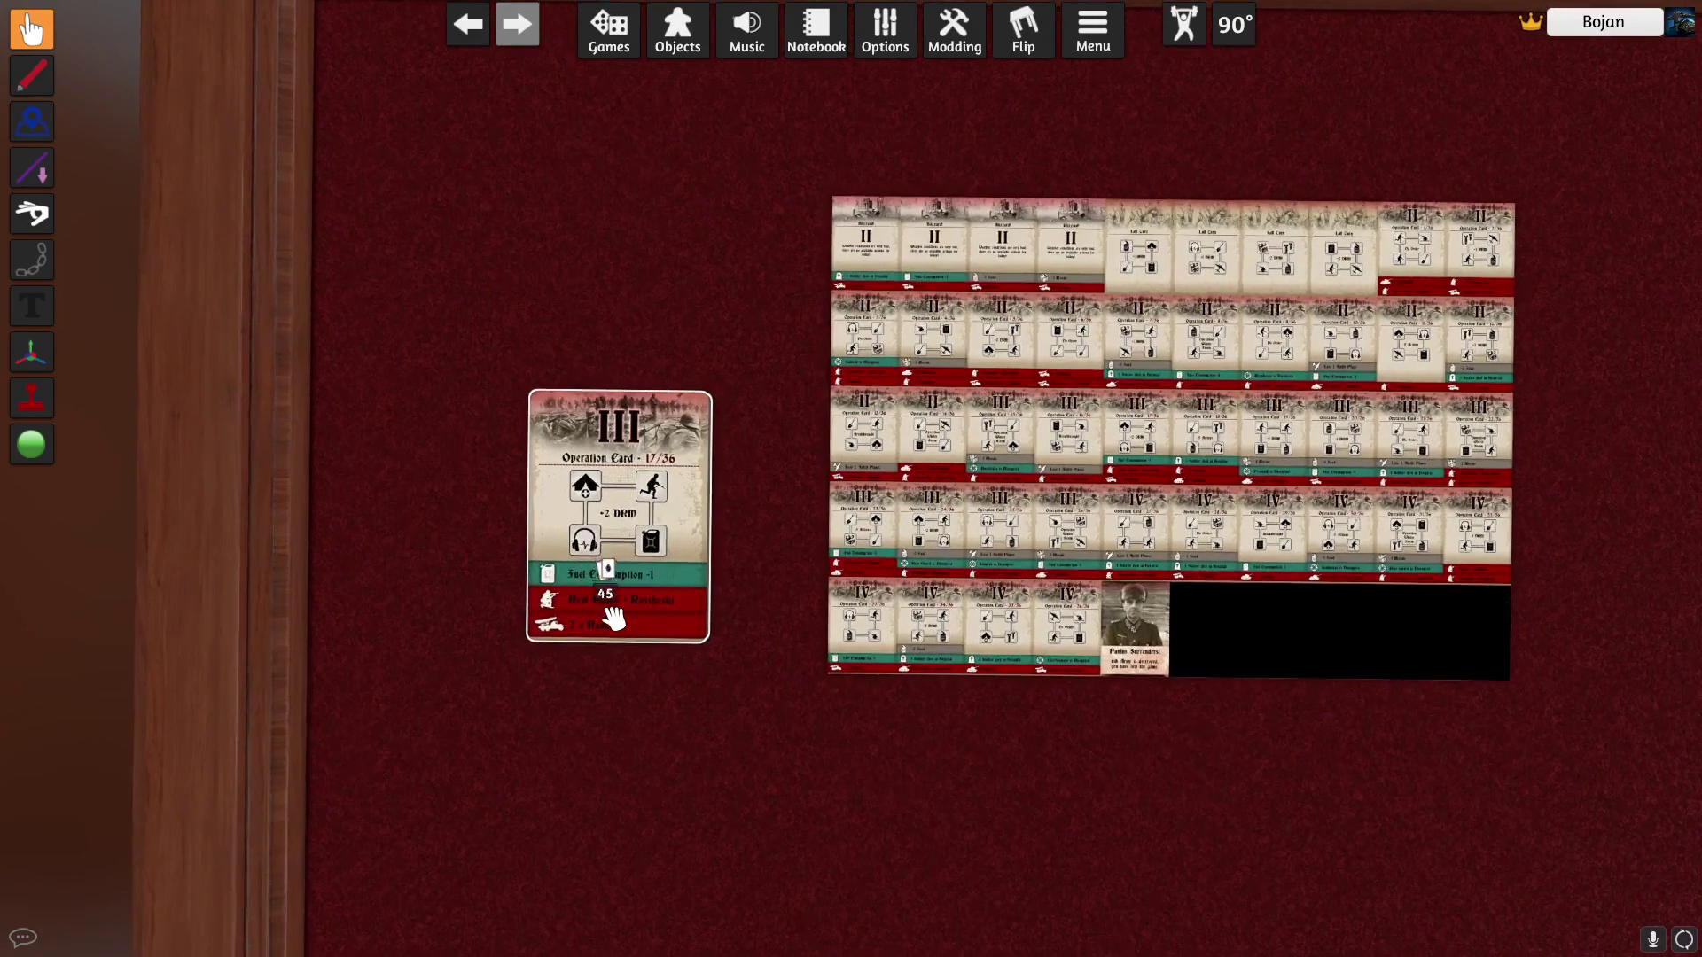
{"action": "scroll", "coordinate": [600, 587], "scroll_direction": "down", "scroll_amount": 2}
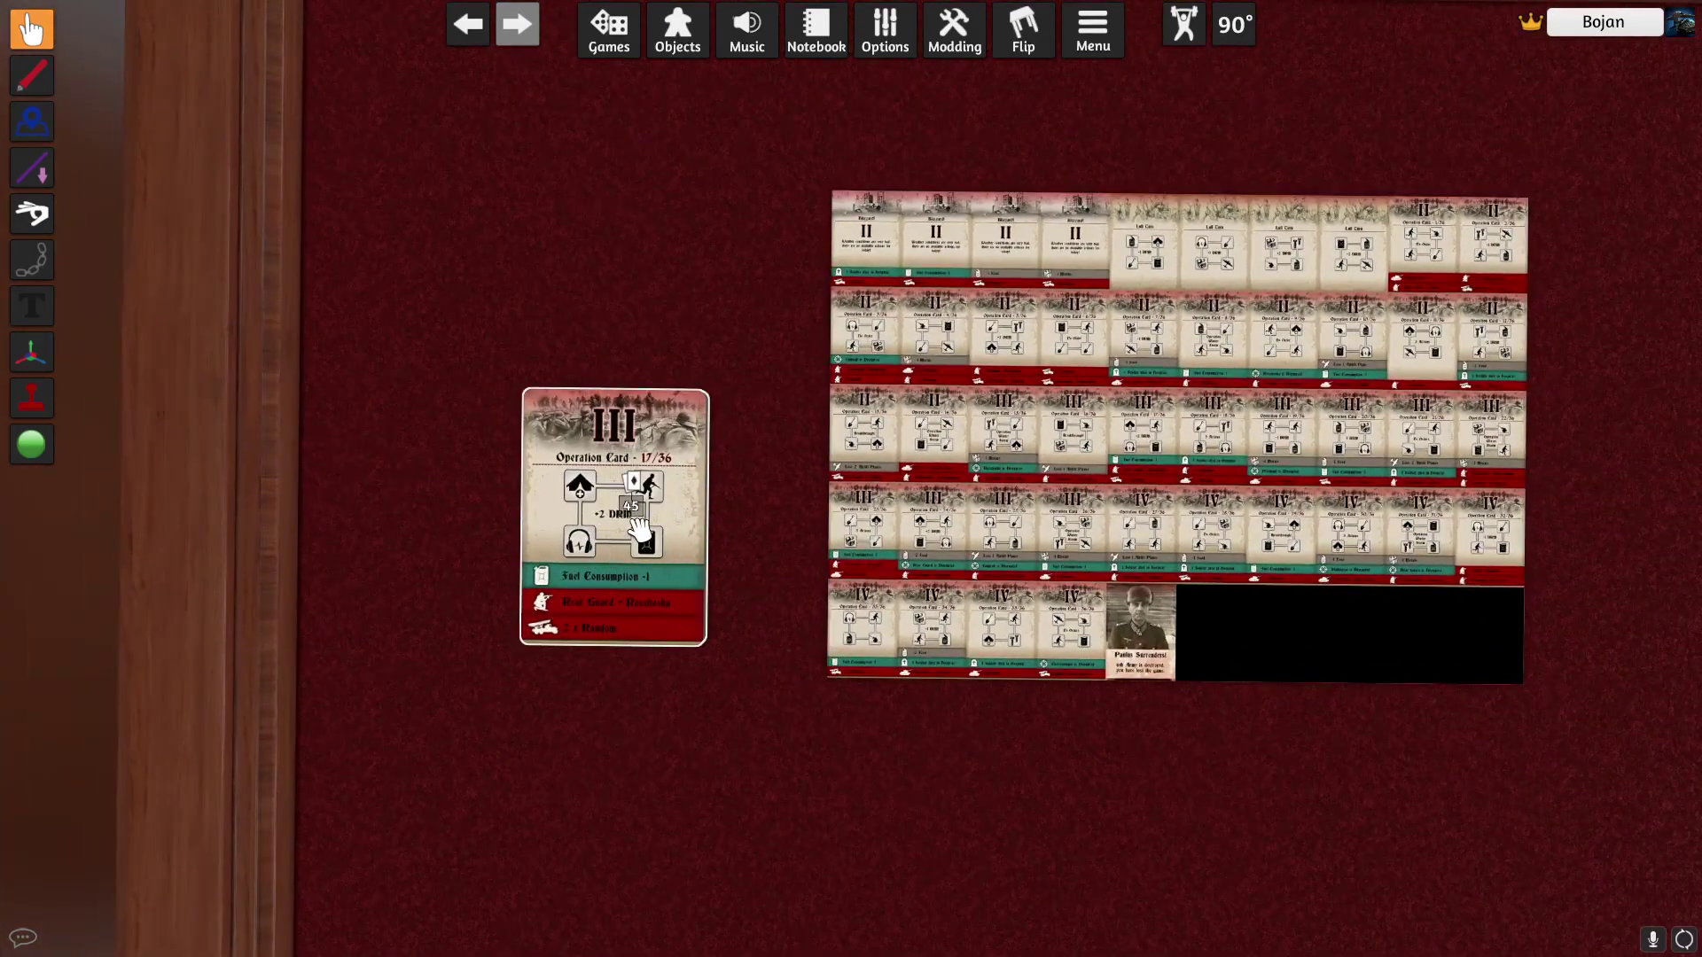
{"action": "right_click", "coordinate": [584, 554]}
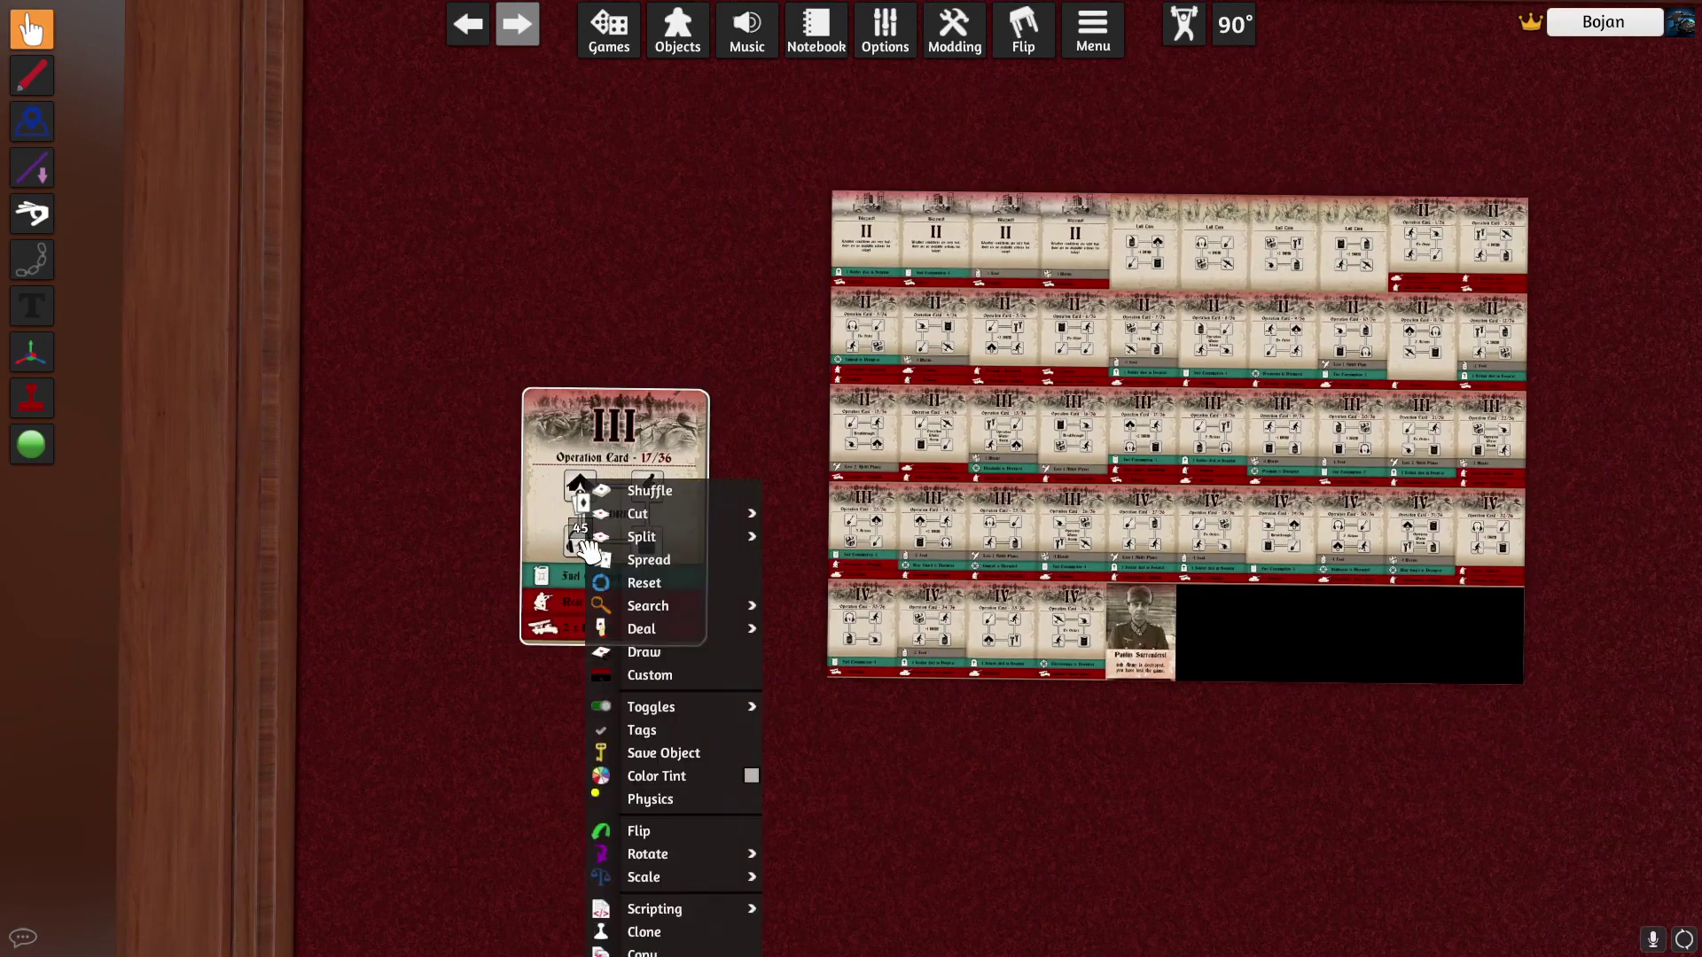
{"action": "left_click", "coordinate": [650, 675]}
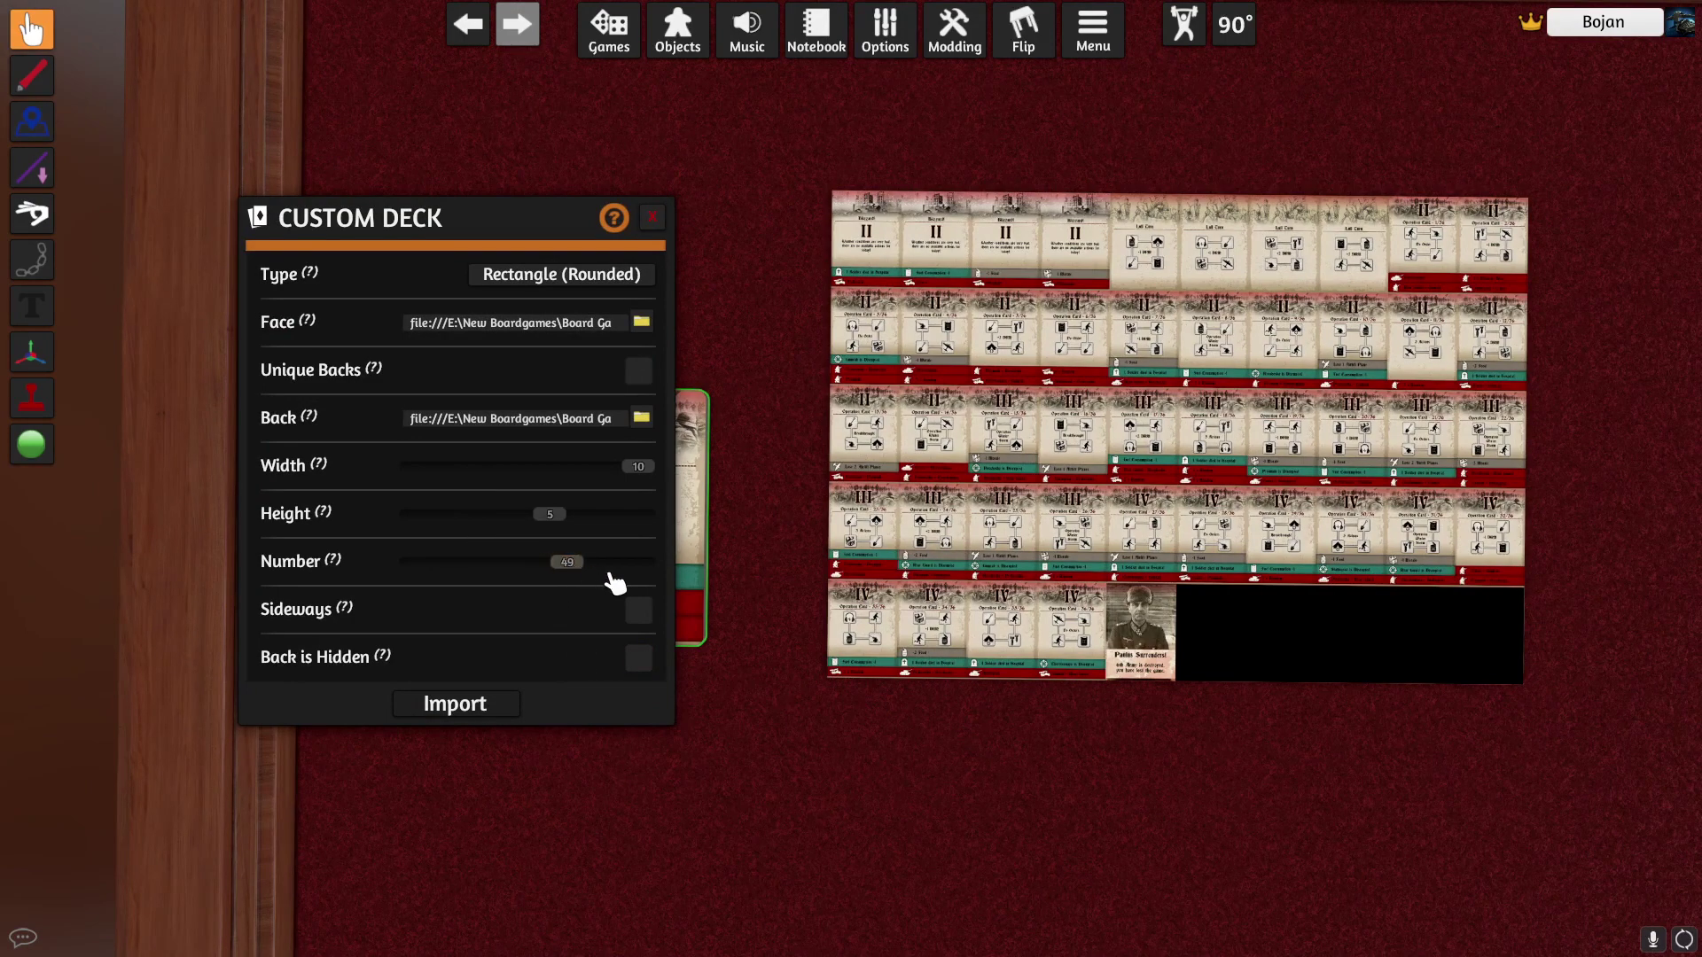
{"action": "left_click", "coordinate": [523, 702]}
Draw the blank black cards off the deck and lay them out around it
{"action": "left_click_drag", "start_coordinate": [629, 576], "coordinate": [700, 324]}
{"action": "left_click_drag", "start_coordinate": [647, 505], "coordinate": [524, 736]}
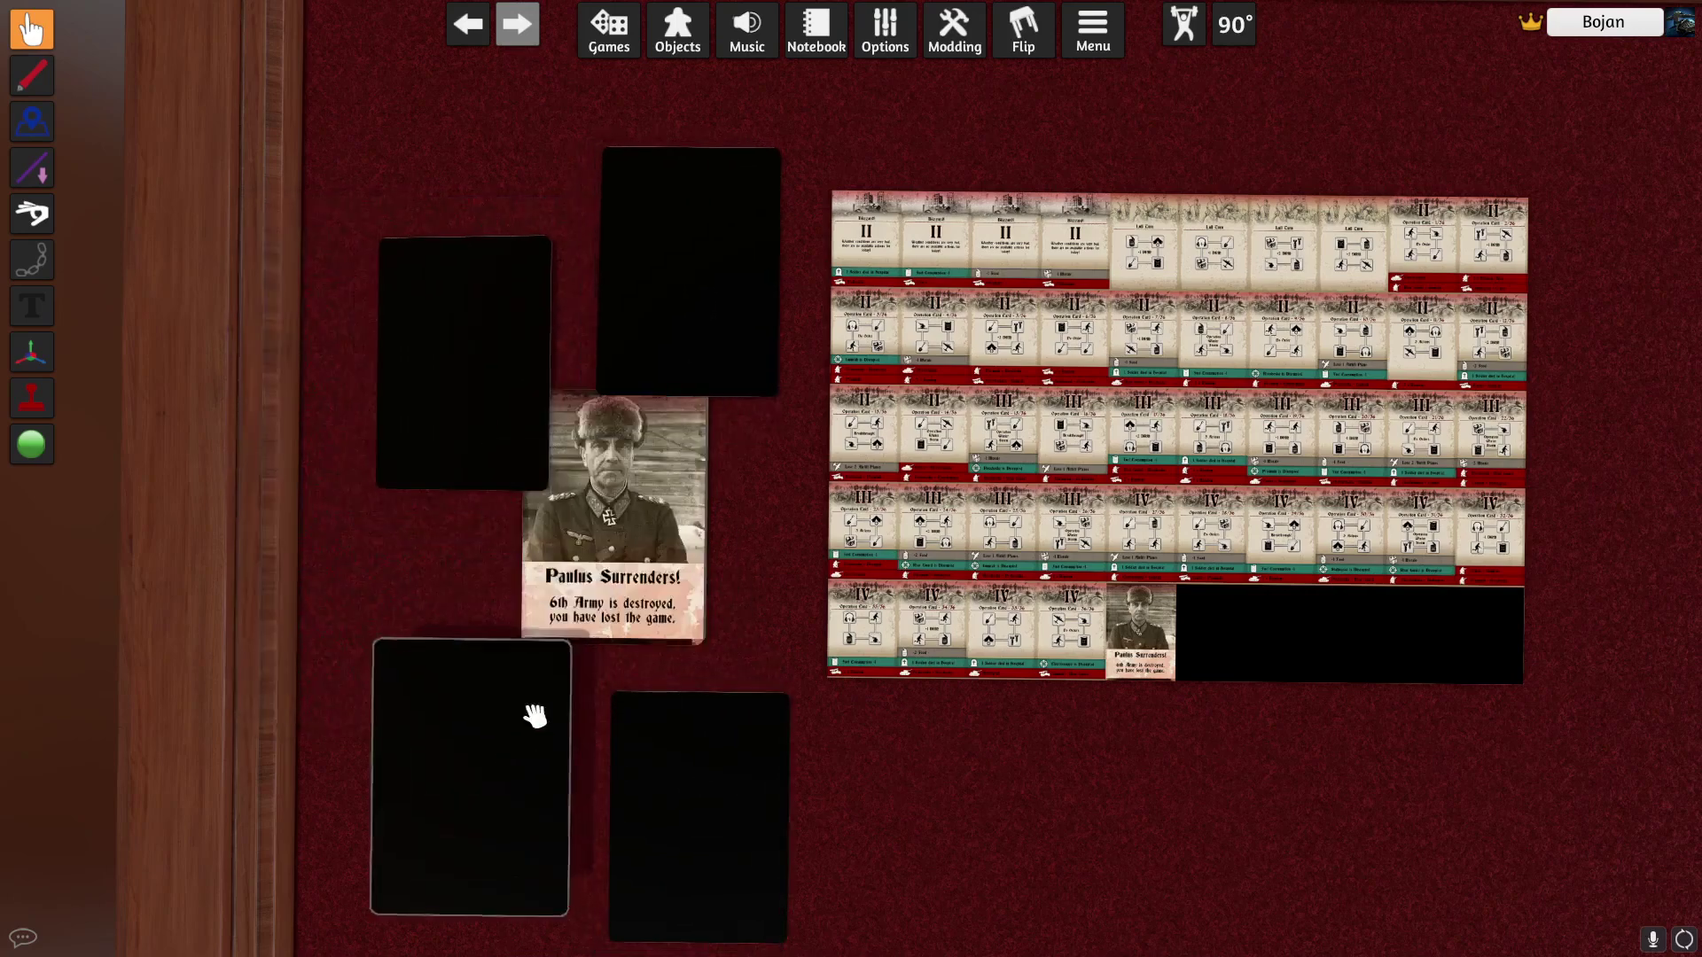
{"action": "middle_click_drag", "start_coordinate": [796, 738], "coordinate": [579, 678]}
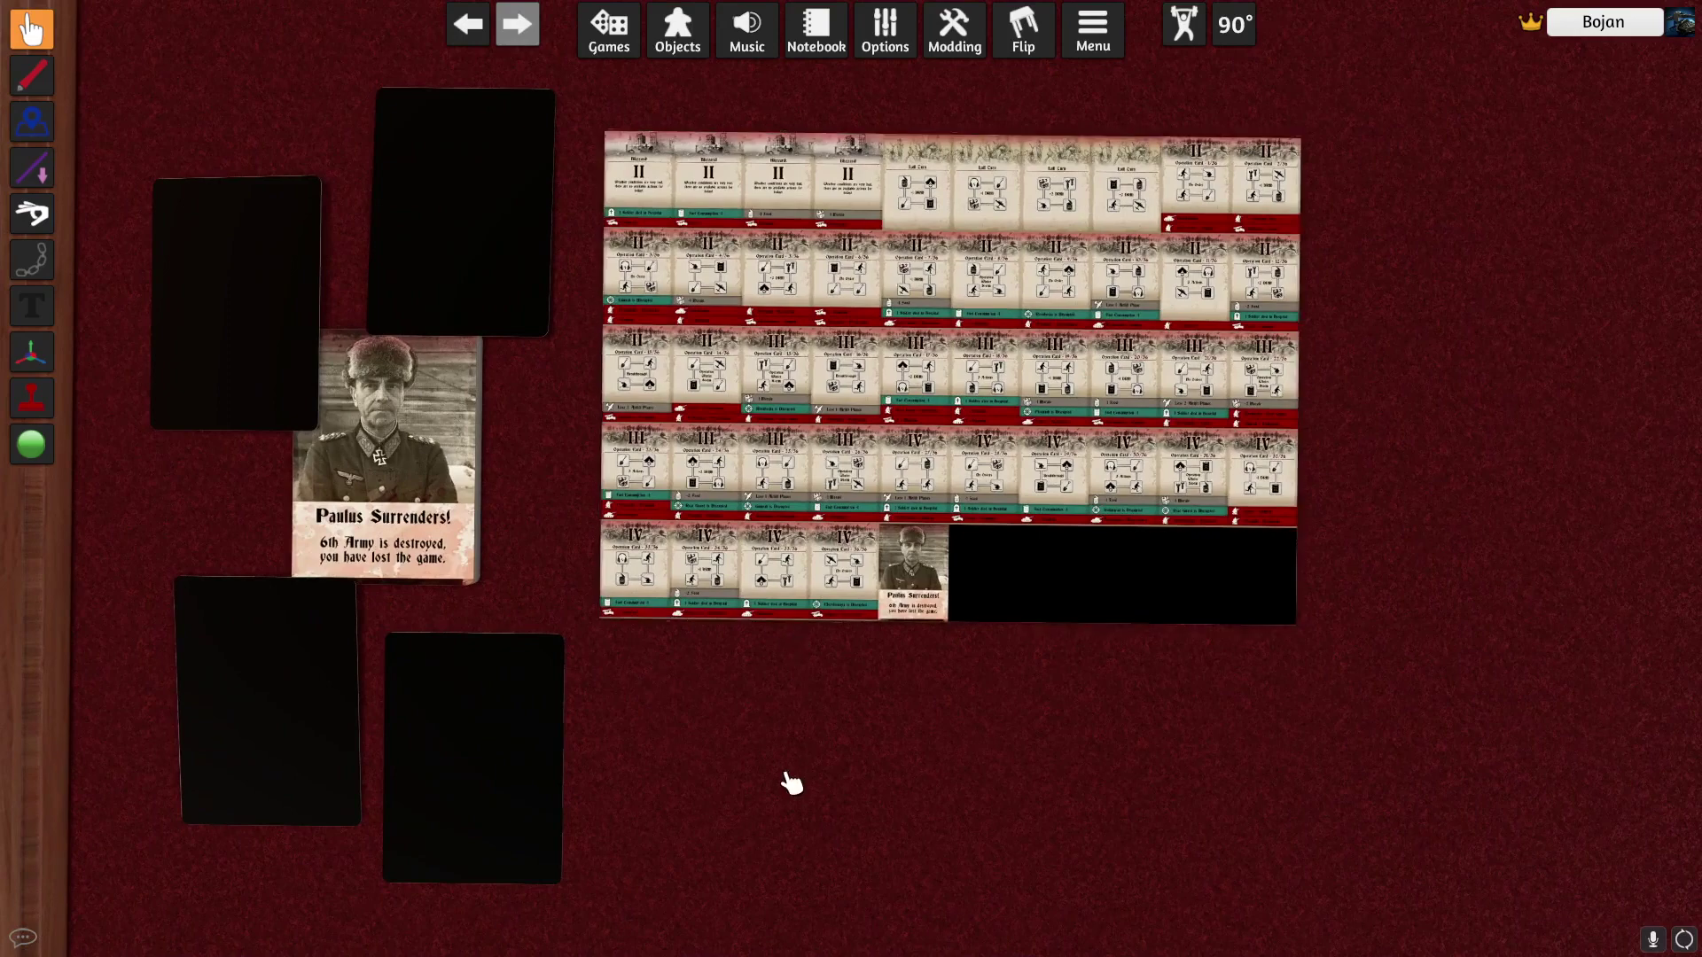
Measure around the empty black slots of the card sheet with the line tool
{"action": "key", "text": "Tab"}
{"action": "left_click_drag", "start_coordinate": [1226, 195], "coordinate": [777, 306]}
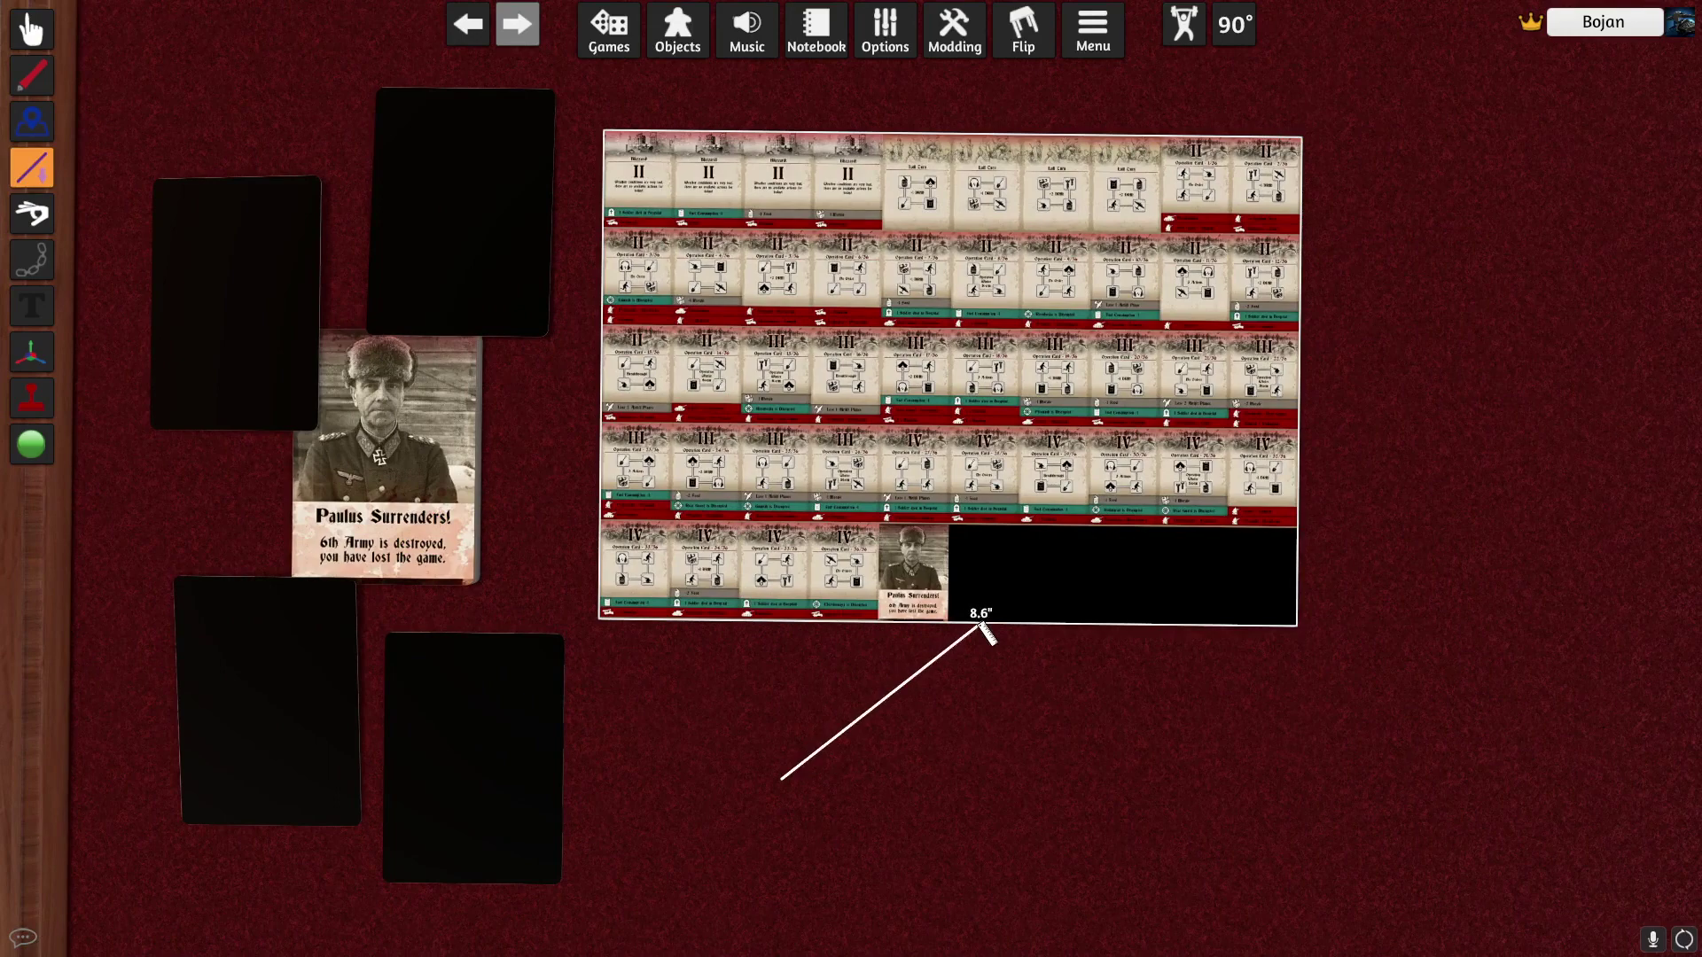
{"action": "left_click_drag", "start_coordinate": [981, 626], "coordinate": [839, 561]}
{"action": "scroll", "coordinate": [973, 608], "scroll_direction": "up", "scroll_amount": 1}
{"action": "left_click_drag", "start_coordinate": [973, 609], "coordinate": [929, 541]}
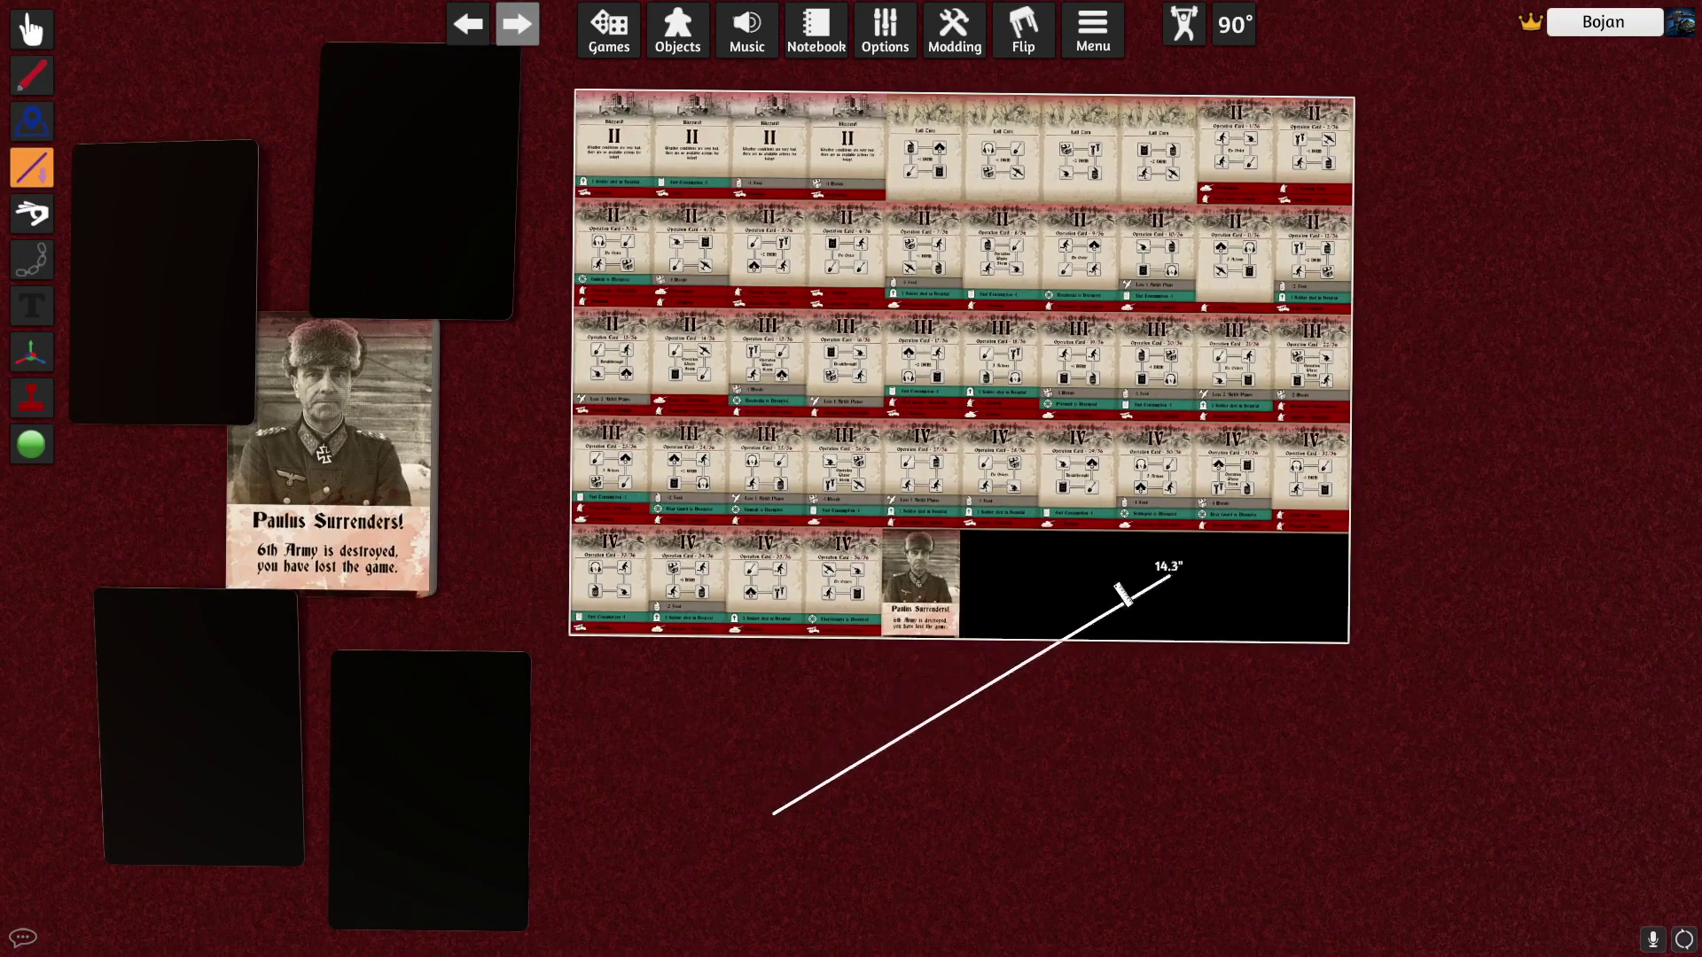
{"action": "key", "text": "Tab"}
{"action": "left_click_drag", "start_coordinate": [1042, 732], "coordinate": [1043, 568]}
{"action": "key", "text": "Tab"}
{"action": "key", "text": "Tab"}
{"action": "key", "text": "Tab"}
{"action": "key", "text": "Tab"}
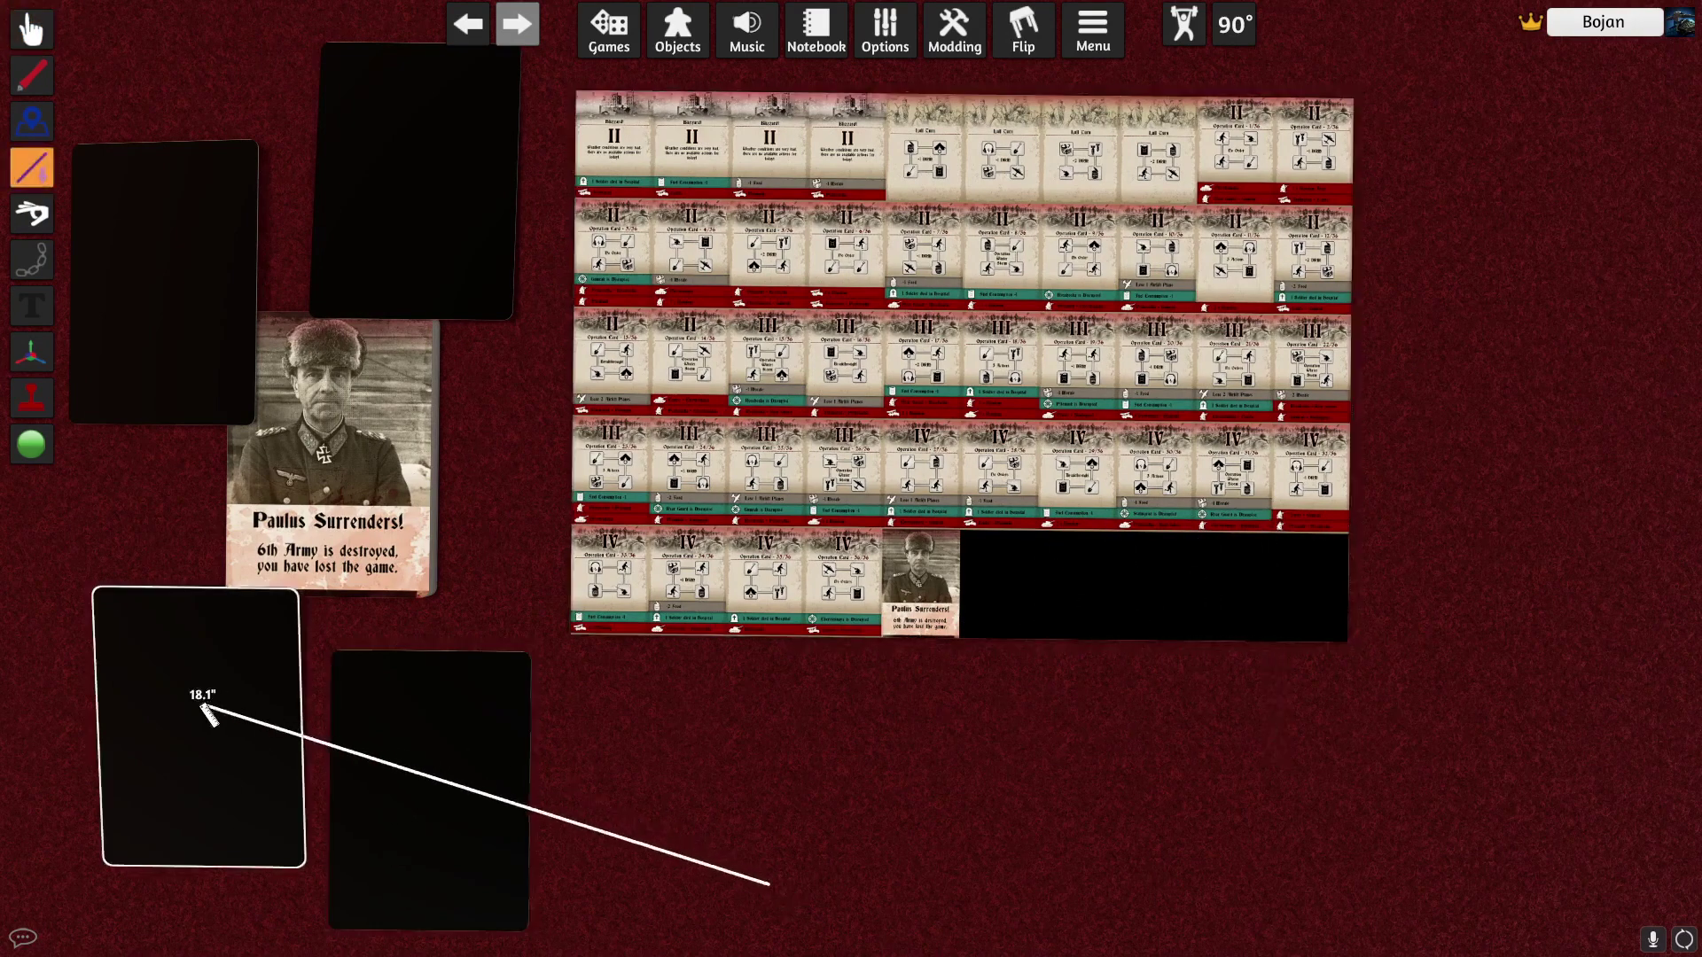
Delete the four blank black cards lying around the deck
{"action": "scroll", "coordinate": [213, 706], "scroll_direction": "down", "scroll_amount": 3}
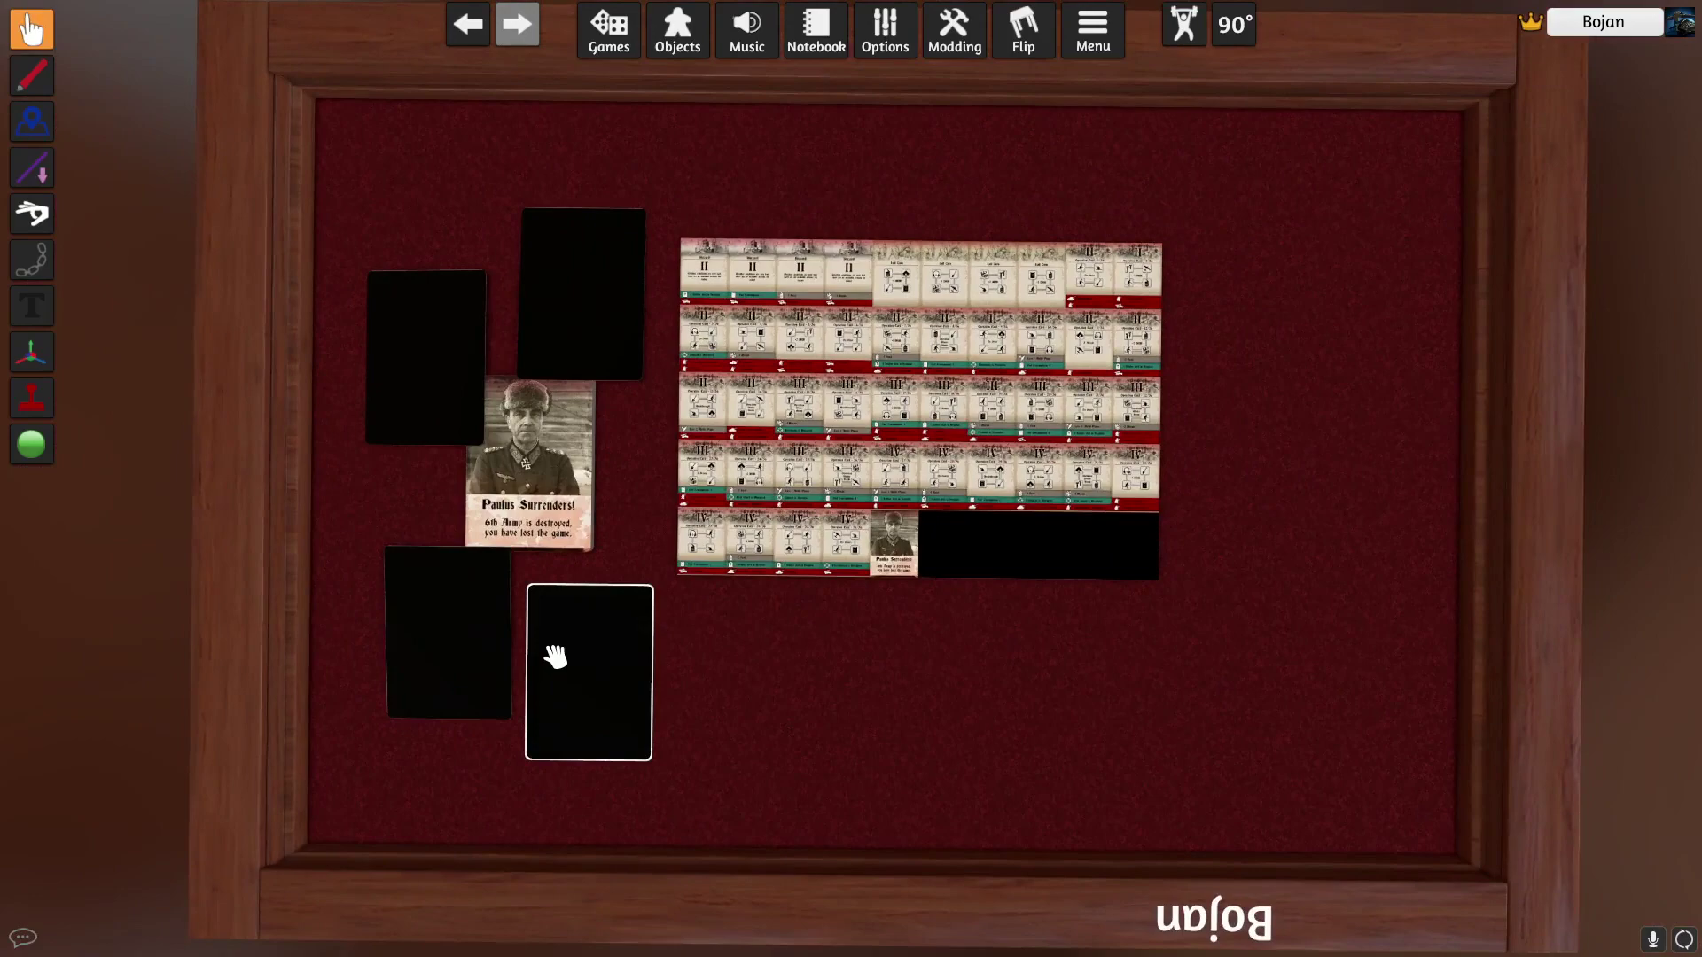
{"action": "key", "text": "Delete"}
{"action": "key", "text": "Delete"}
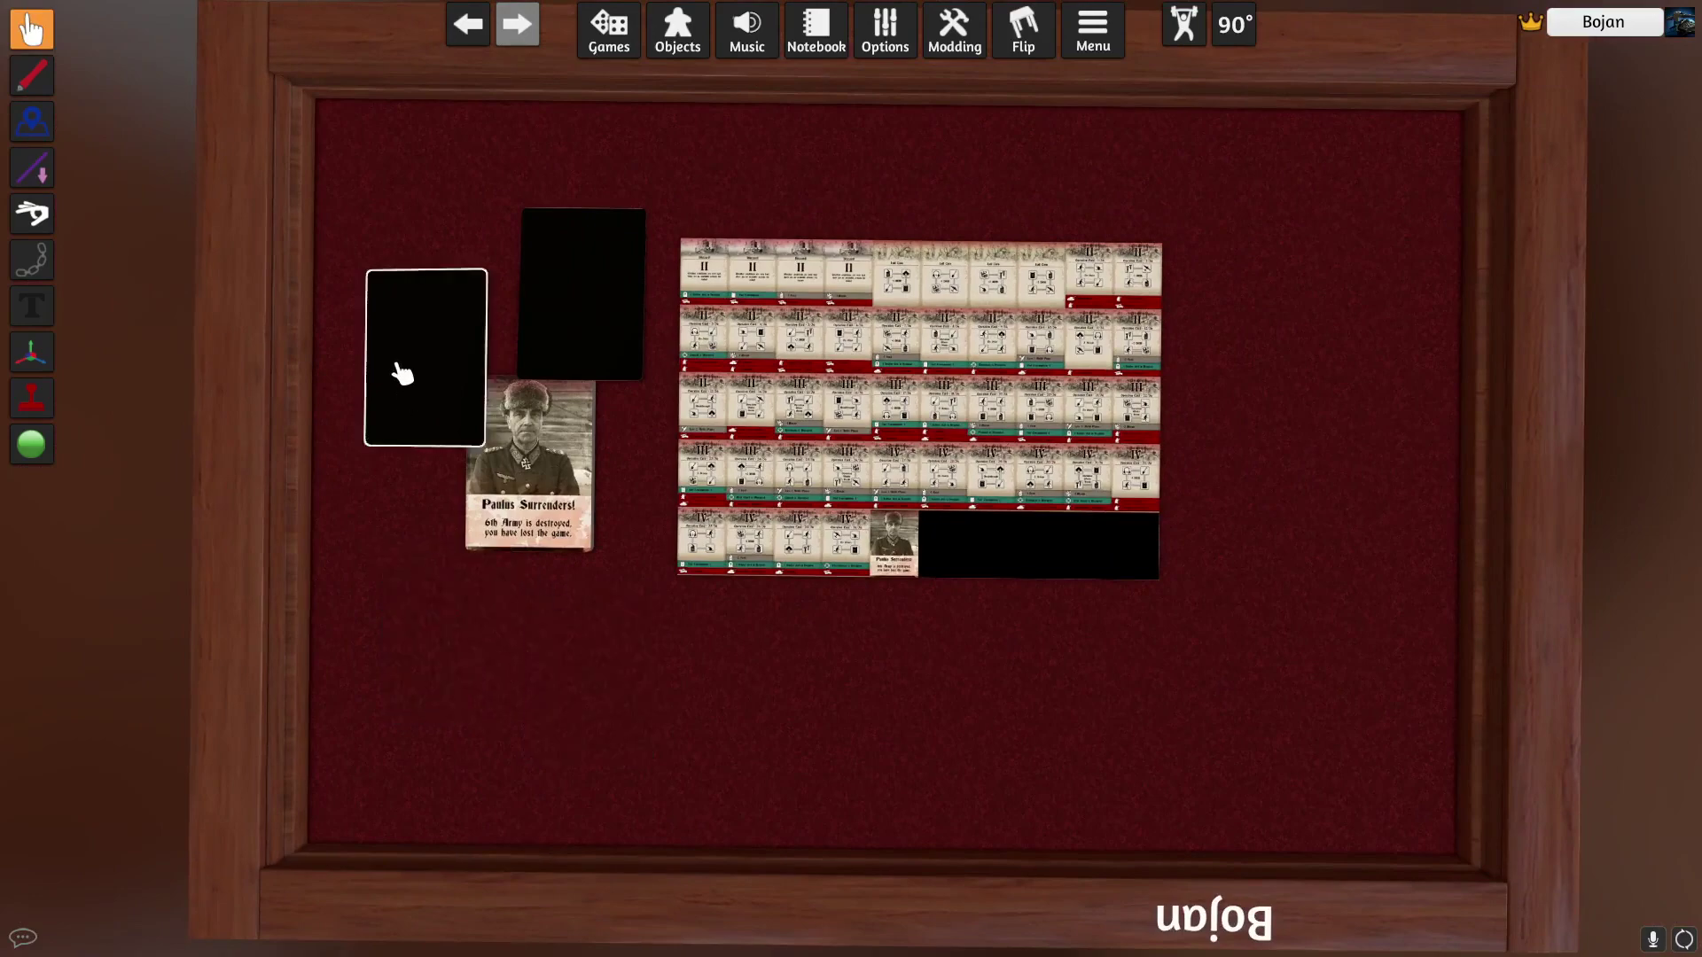
{"action": "key", "text": "Delete"}
{"action": "key", "text": "Delete"}
{"action": "scroll", "coordinate": [535, 417], "scroll_direction": "up", "scroll_amount": 1}
{"action": "scroll", "coordinate": [531, 426], "scroll_direction": "down", "scroll_amount": 1}
Place the Paulus Surrenders! card below the deck and draw Operation Card 36/36 next to it
{"action": "left_click_drag", "start_coordinate": [496, 503], "coordinate": [583, 702]}
{"action": "middle_click_drag", "start_coordinate": [583, 702], "coordinate": [559, 586]}
{"action": "scroll", "coordinate": [575, 612], "scroll_direction": "up", "scroll_amount": 1}
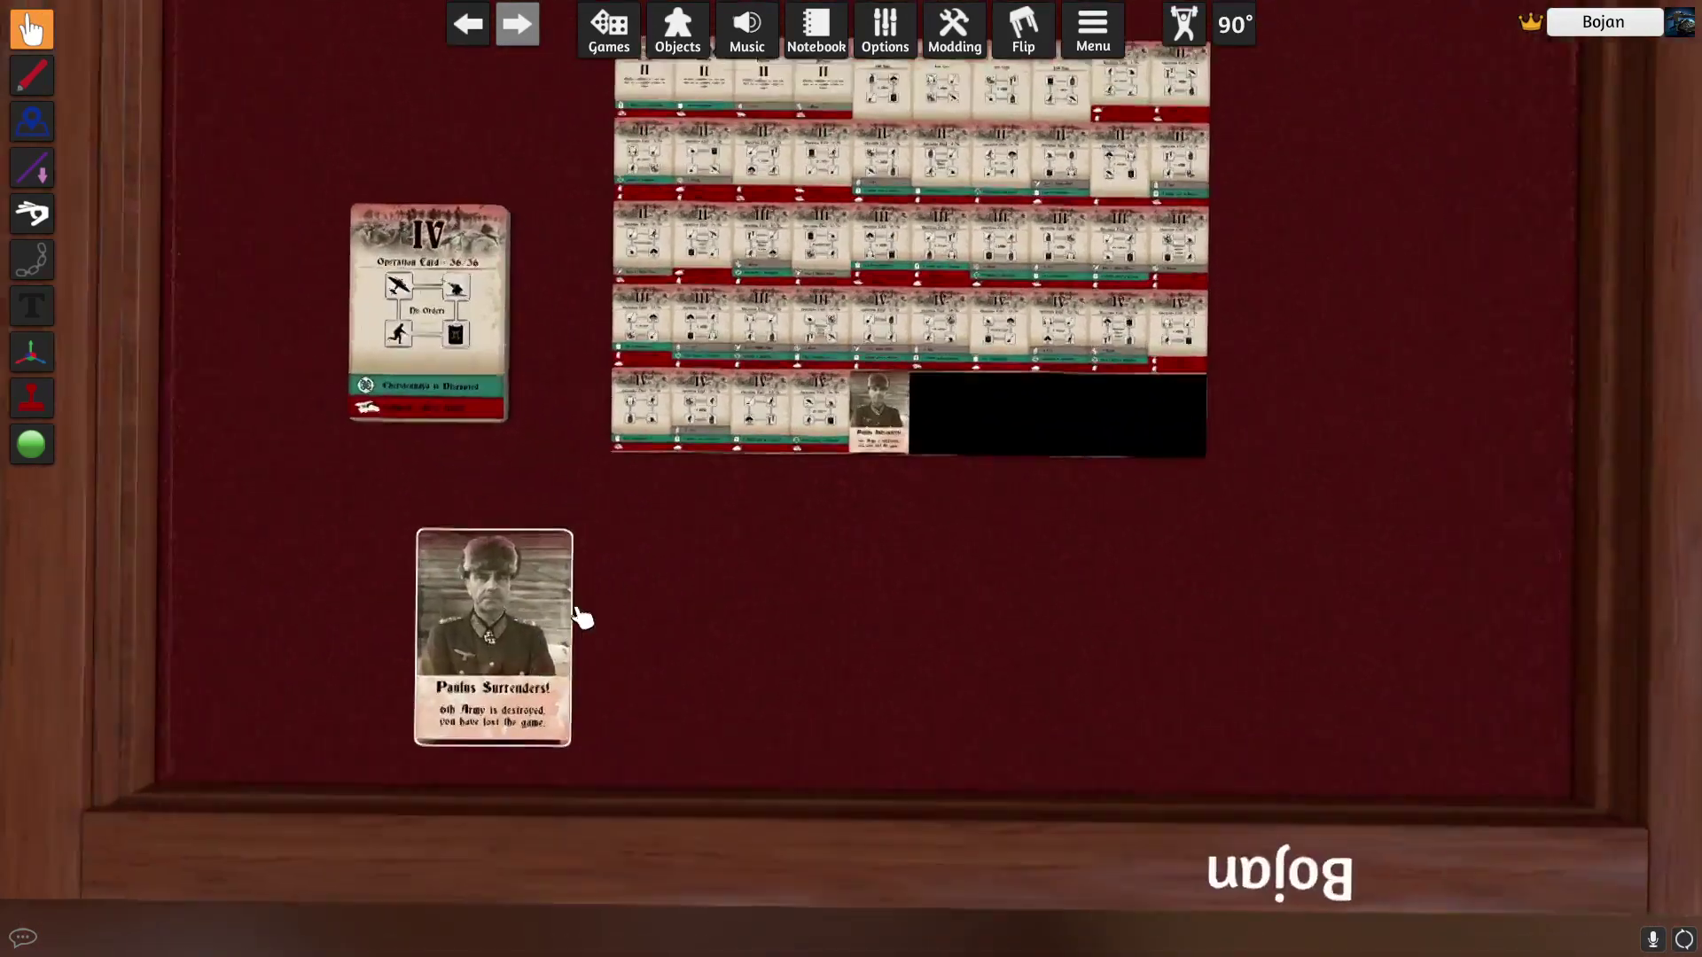
{"action": "left_click_drag", "start_coordinate": [429, 310], "coordinate": [738, 565]}
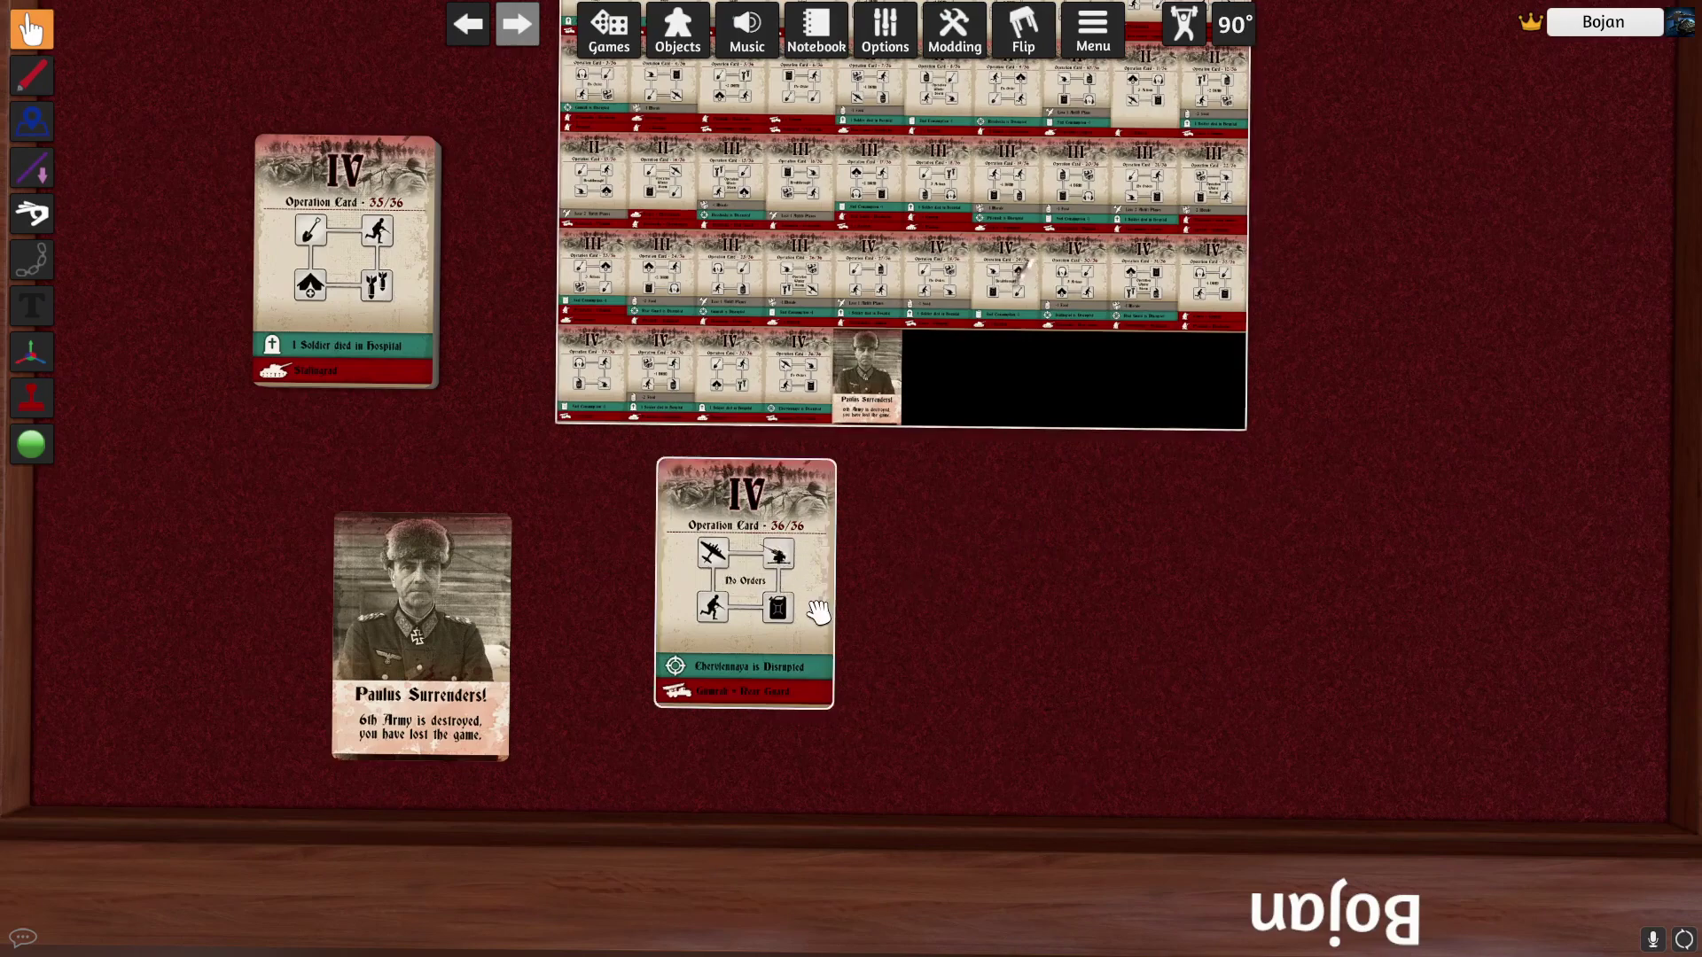
Paste several copies of Operation Card 36/36 beside the original
{"action": "key", "text": "ctrl+v"}
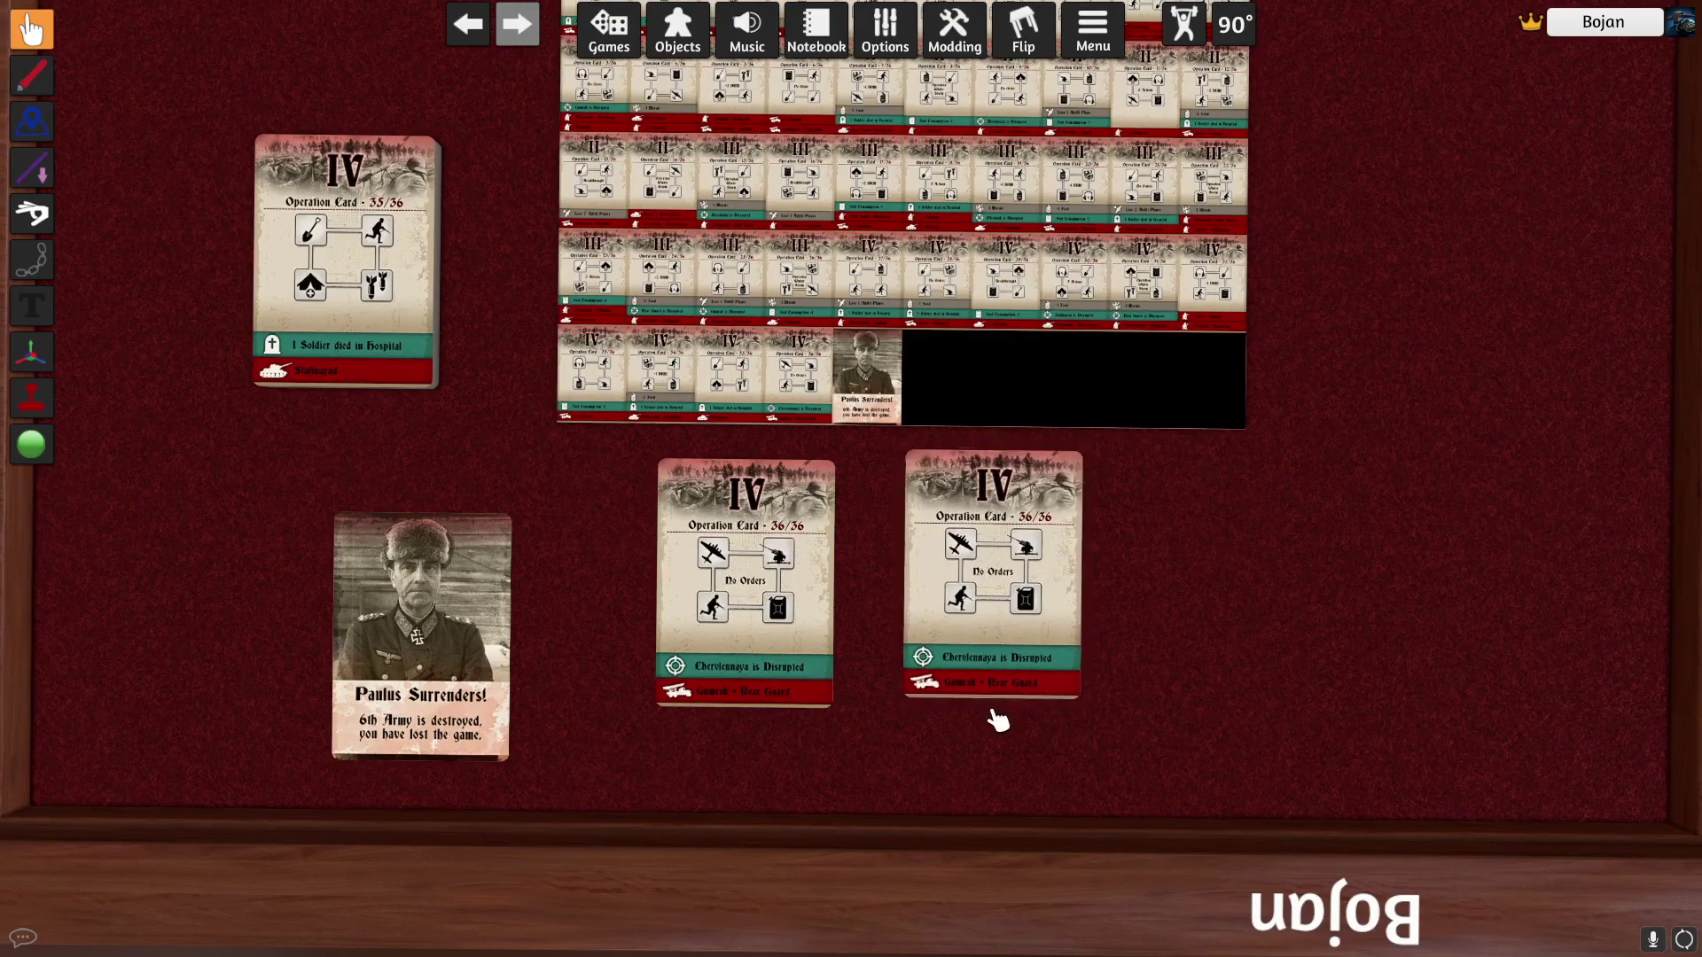
{"action": "key", "text": "ctrl+v"}
{"action": "key", "text": "ctrl+v"}
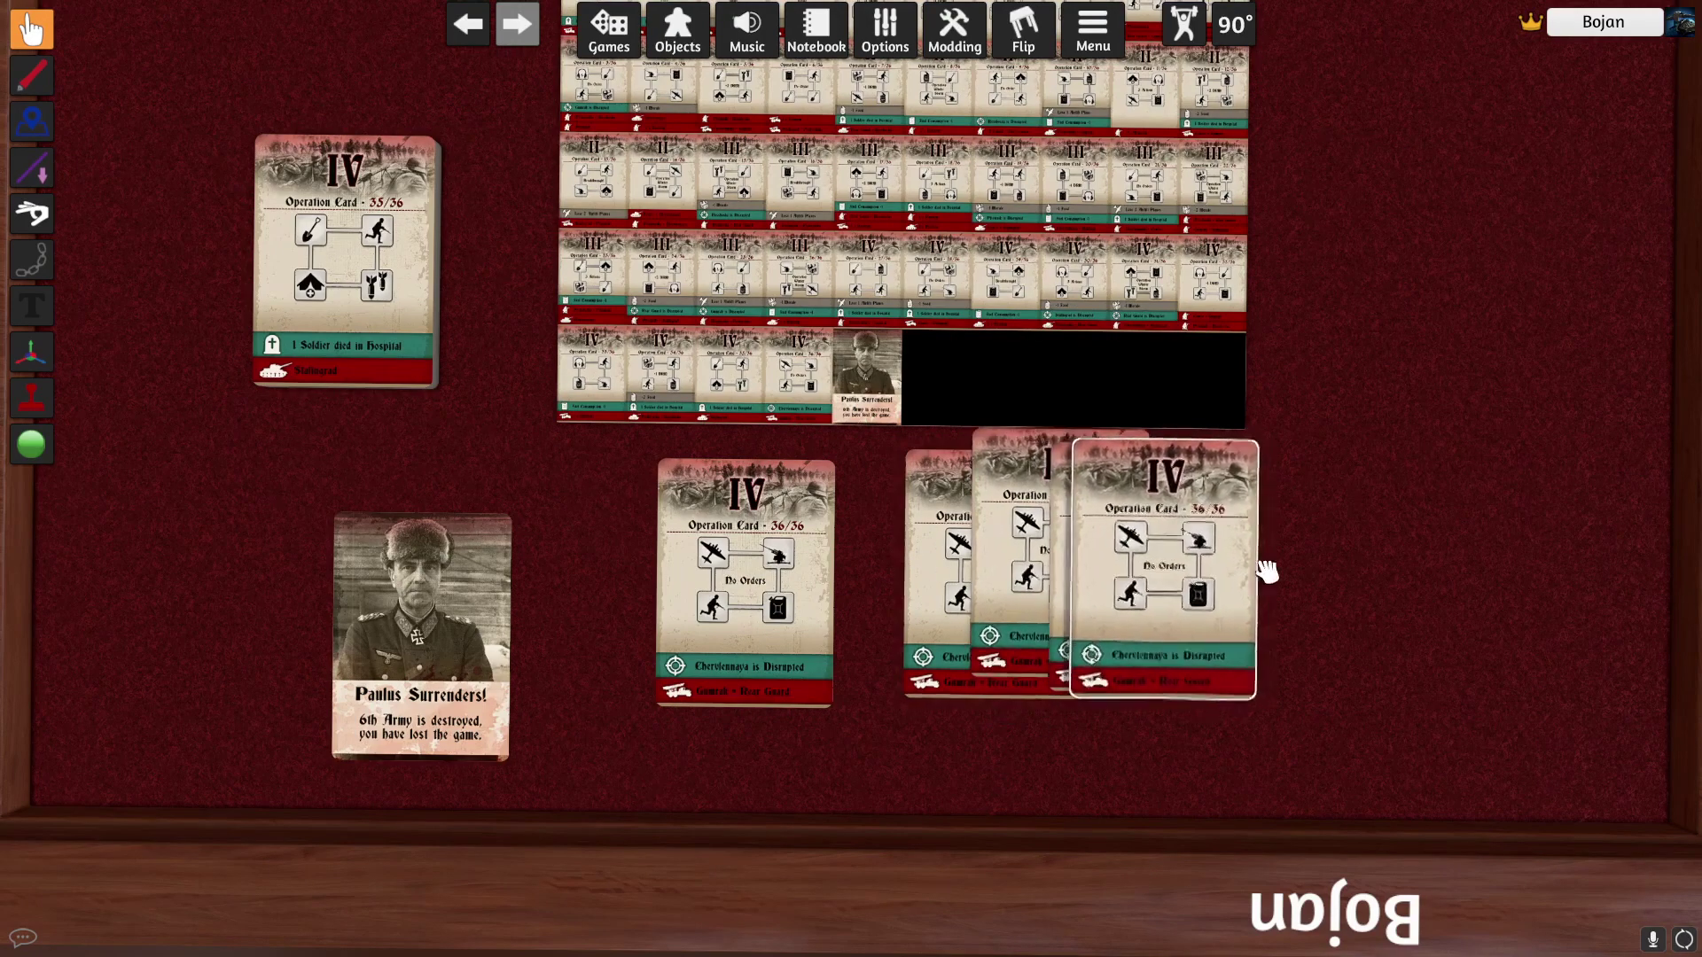
Select Operation Card 36/36 with all its copies and return them to the deck
{"action": "scroll", "coordinate": [1253, 570], "scroll_direction": "down", "scroll_amount": 2}
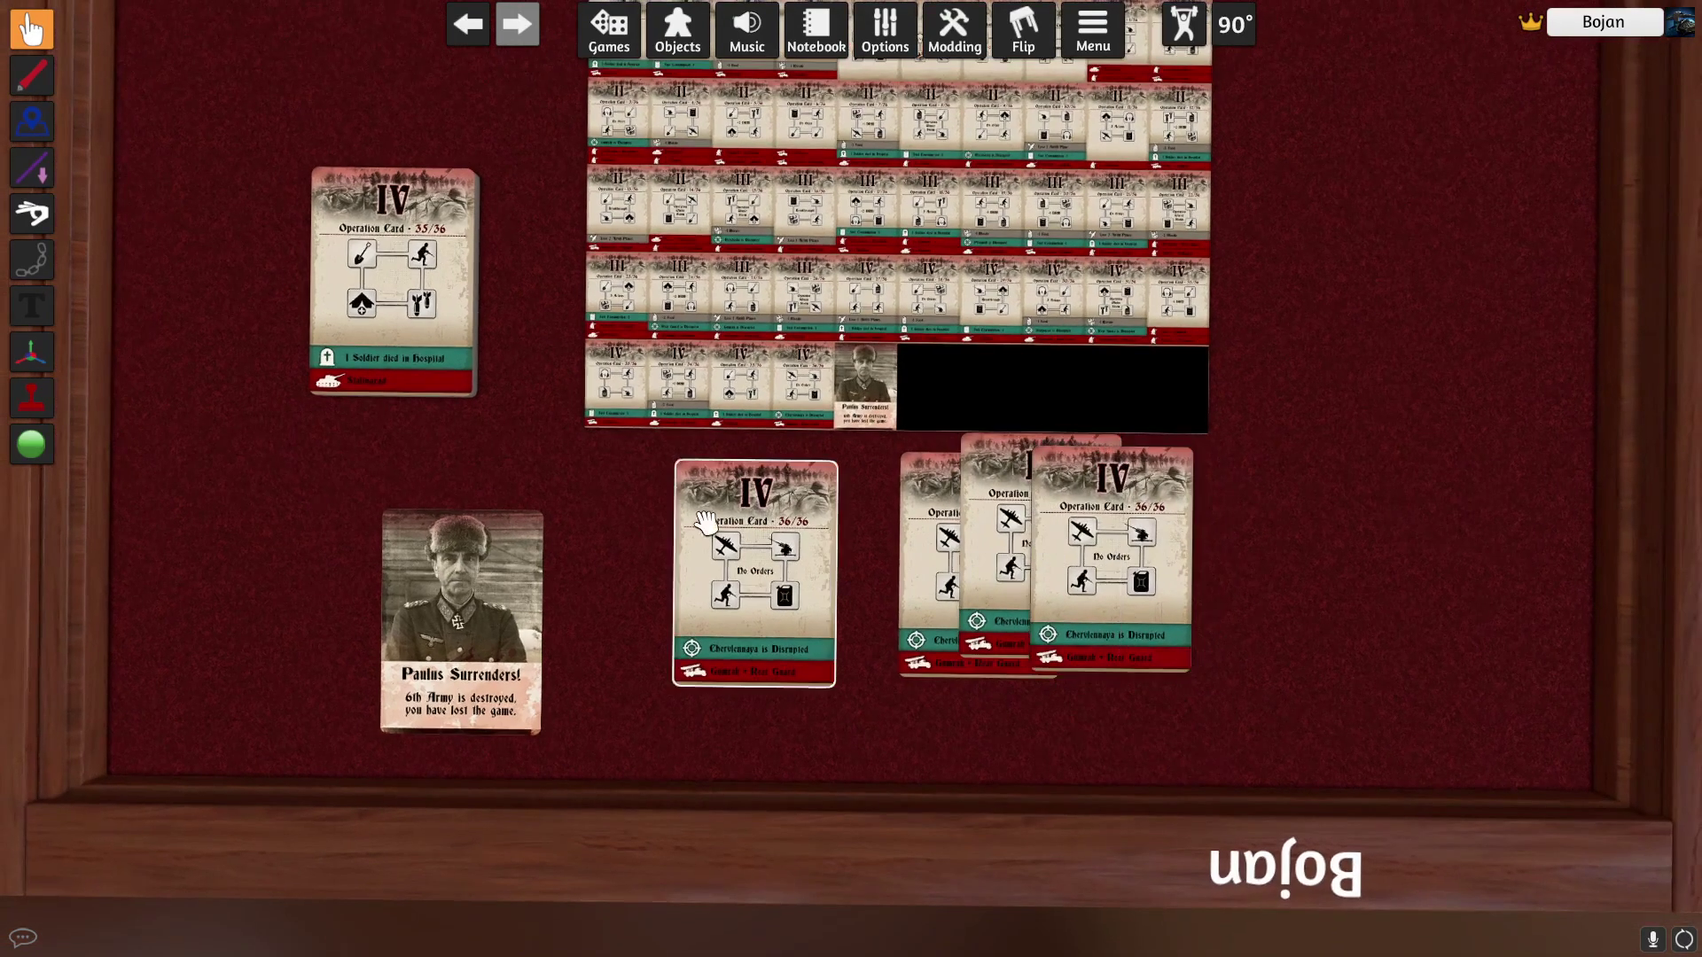
{"action": "left_click_drag", "start_coordinate": [601, 471], "coordinate": [1189, 670]}
{"action": "left_click_drag", "start_coordinate": [996, 585], "coordinate": [399, 341]}
{"action": "scroll", "coordinate": [410, 406], "scroll_direction": "down", "scroll_amount": 2}
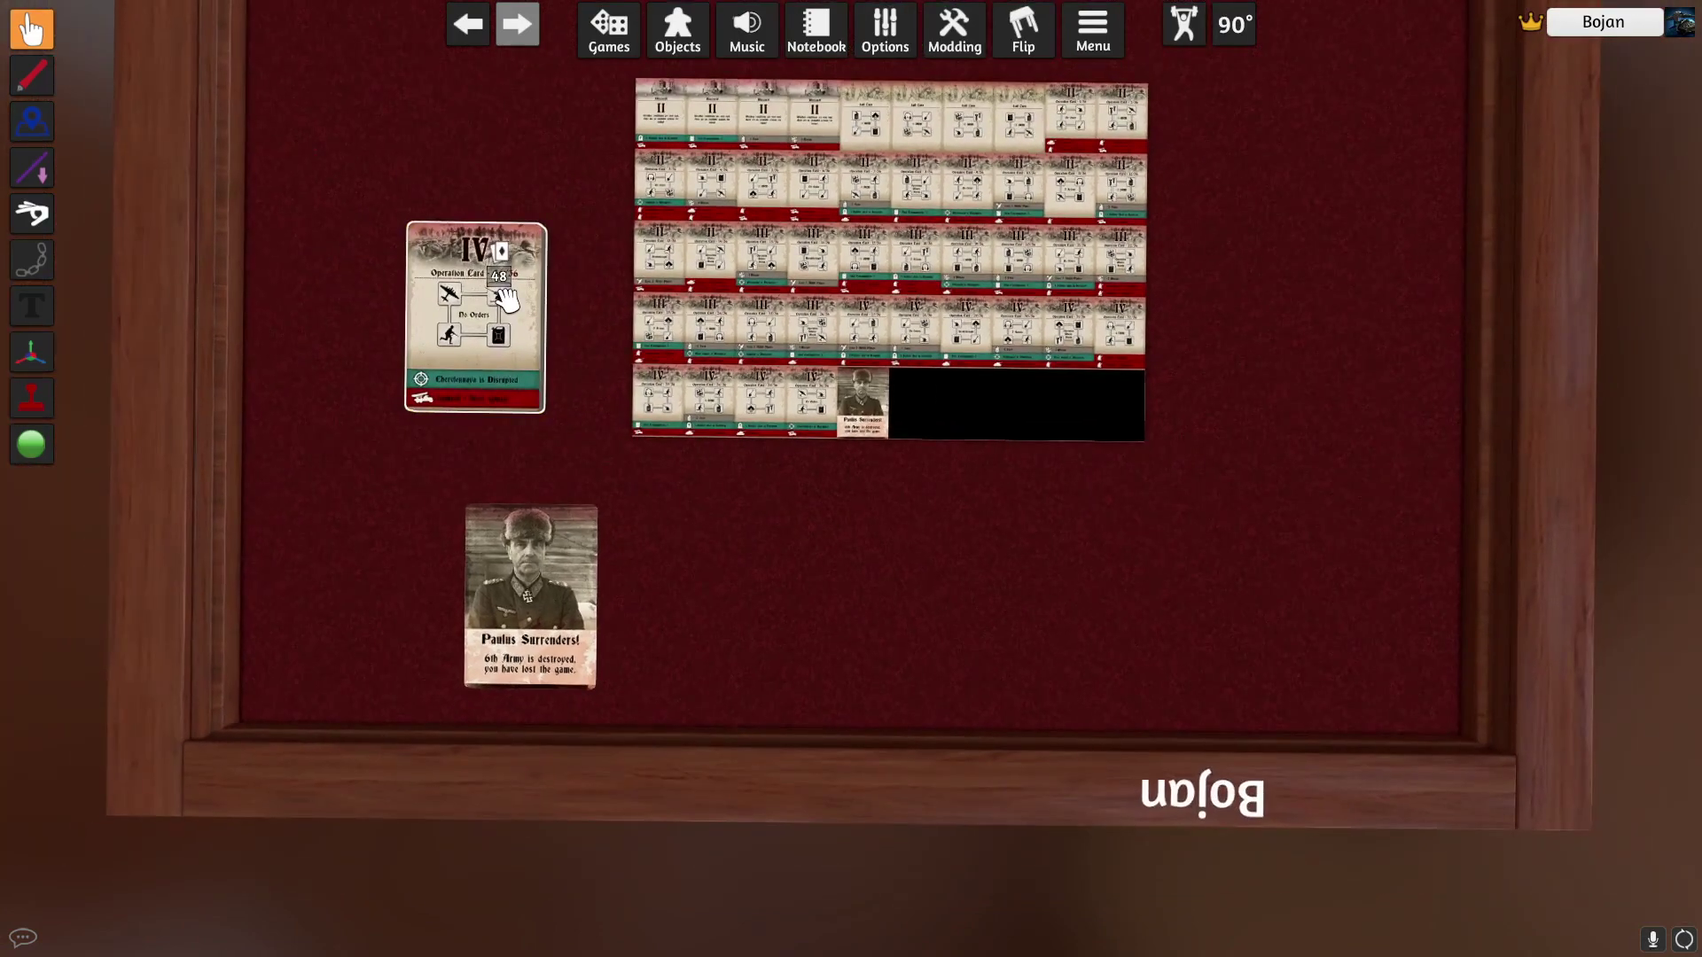
Shuffle the deck, add the Paulus Surrenders! card to it, and shuffle it again
{"action": "key", "text": "r"}
{"action": "left_click_drag", "start_coordinate": [585, 543], "coordinate": [507, 330]}
{"action": "key", "text": "r"}
{"action": "middle_click_drag", "start_coordinate": [588, 495], "coordinate": [650, 608]}
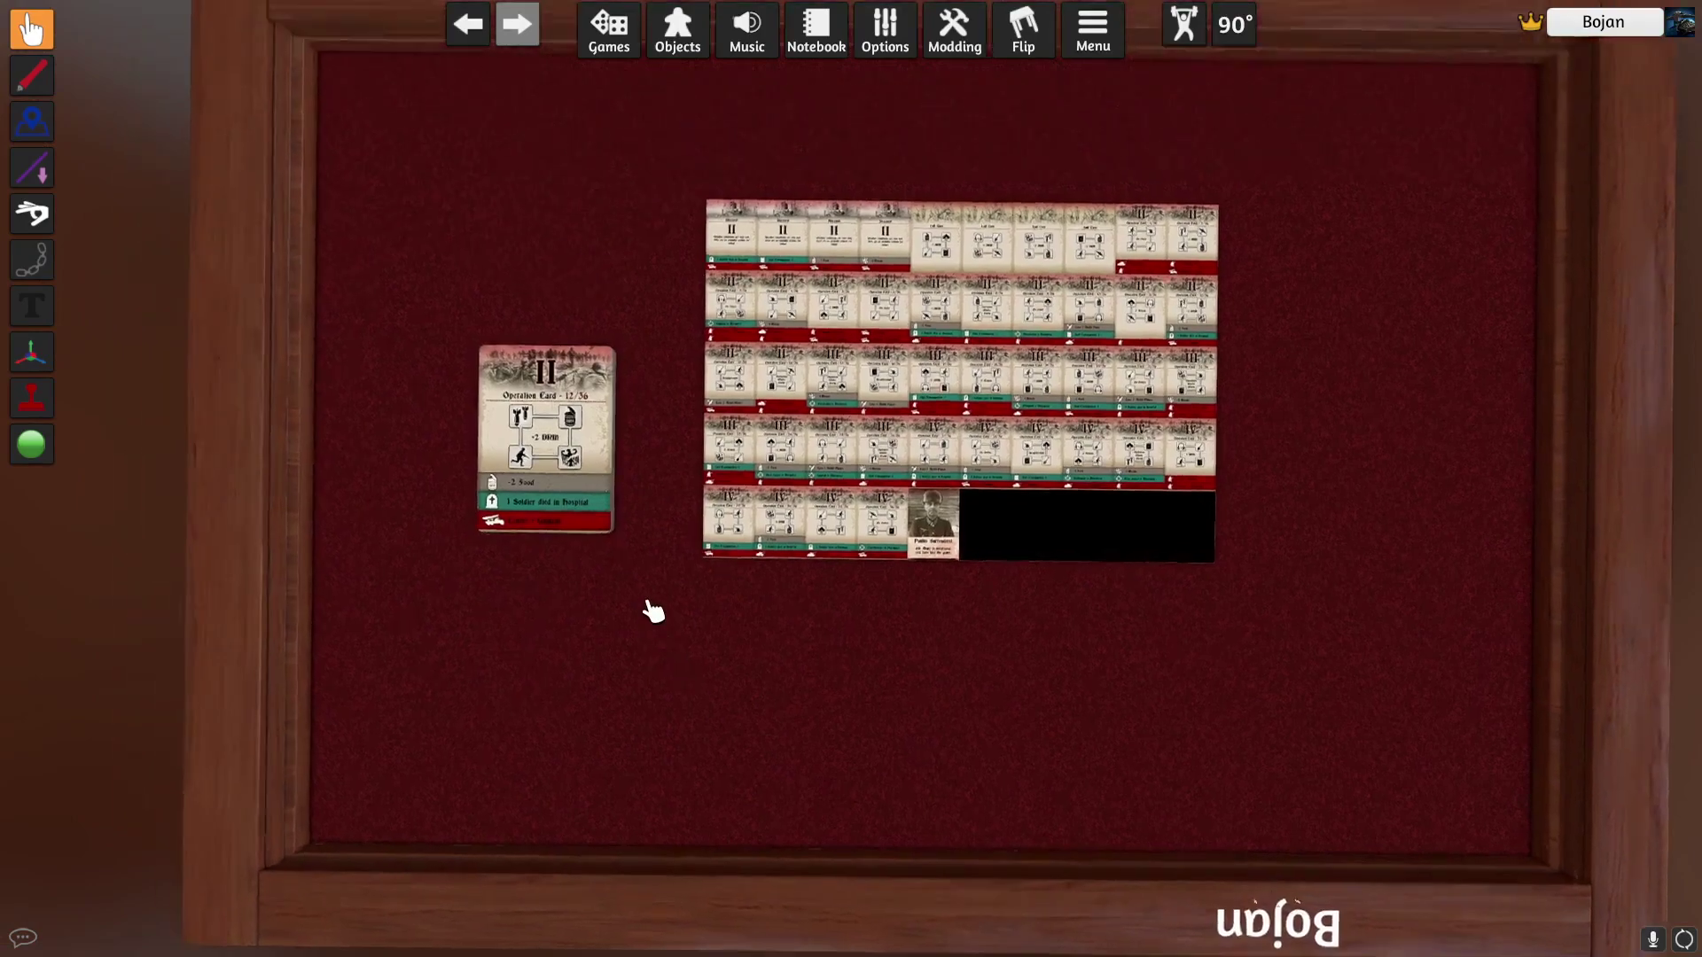
{"action": "scroll", "coordinate": [649, 608], "scroll_direction": "up", "scroll_amount": 5}
{"action": "scroll", "coordinate": [650, 608], "scroll_direction": "down", "scroll_amount": 7}
{"action": "middle_click_drag", "start_coordinate": [828, 505], "coordinate": [718, 736]}
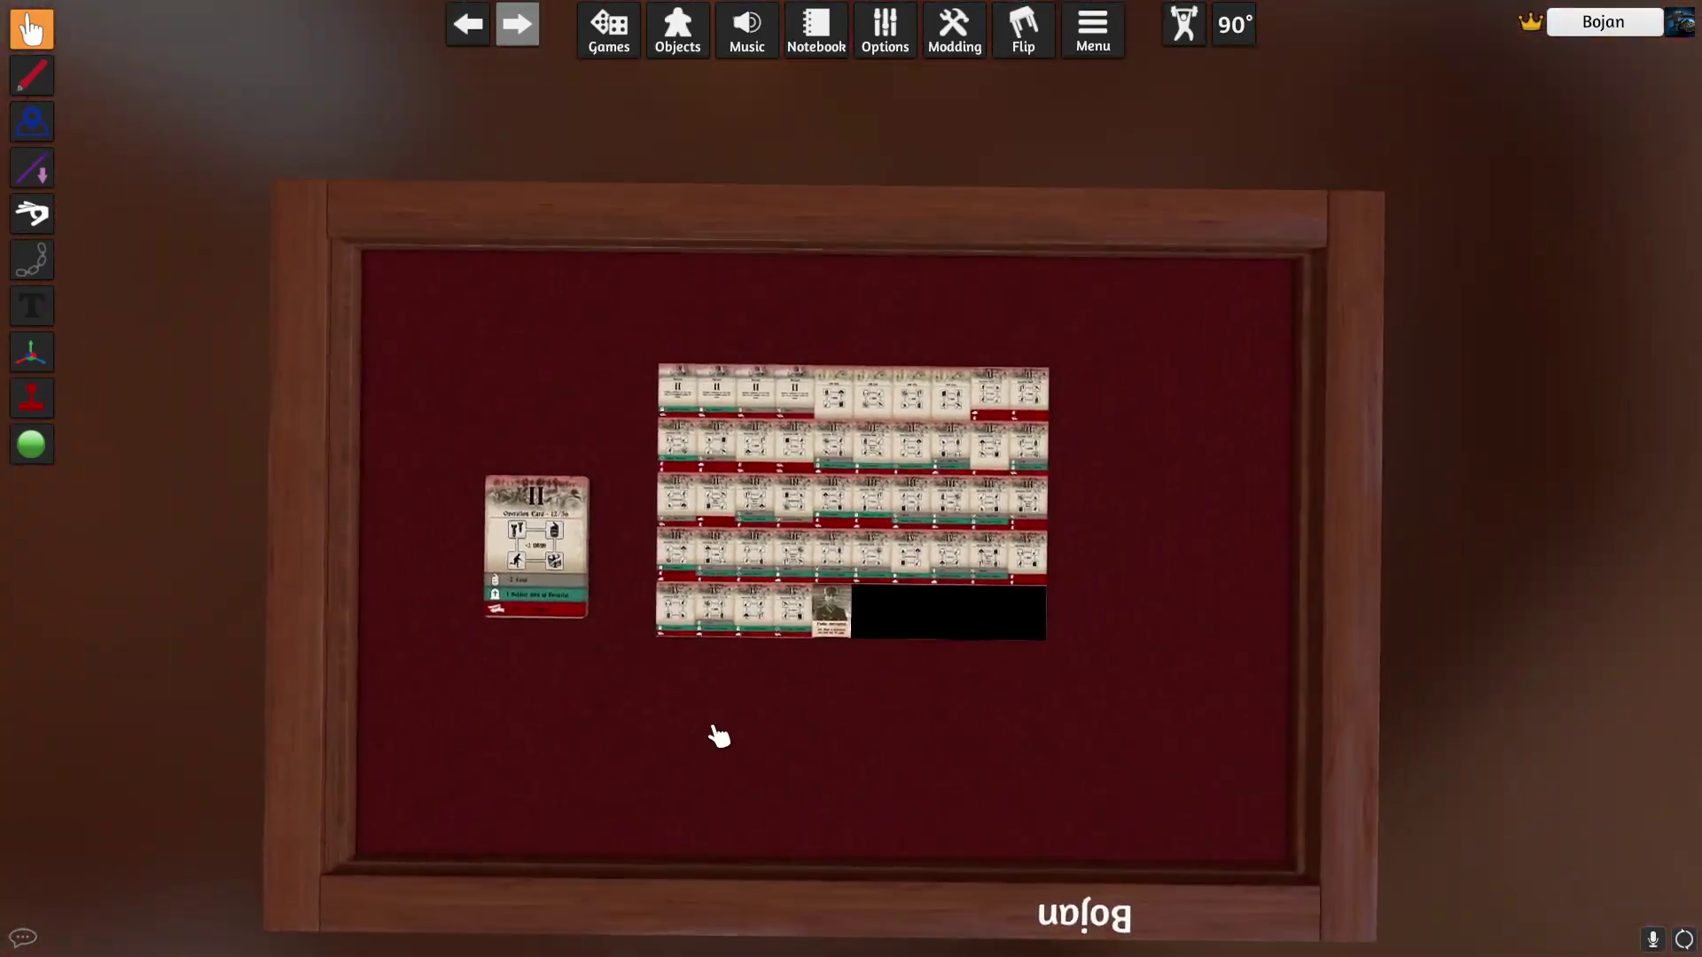
{"action": "scroll", "coordinate": [718, 737], "scroll_direction": "up", "scroll_amount": 3}
{"action": "scroll", "coordinate": [665, 709], "scroll_direction": "down", "scroll_amount": 3}
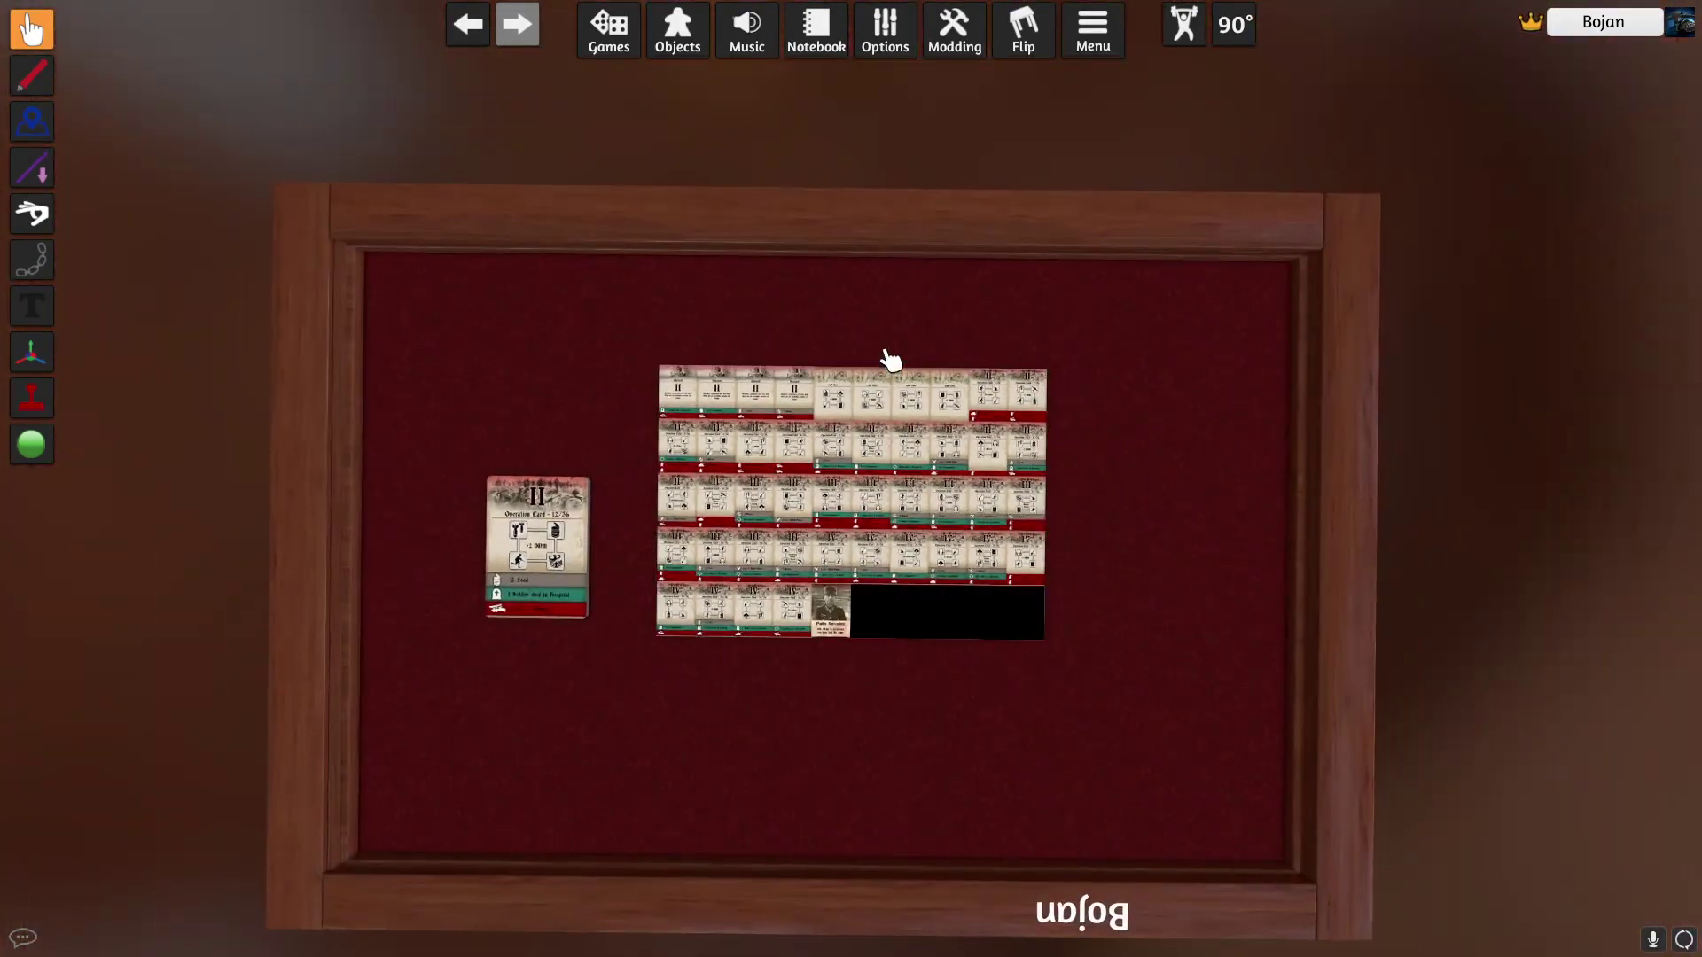
Add a blank custom card component to the table, above the deck
{"action": "left_click", "coordinate": [702, 42]}
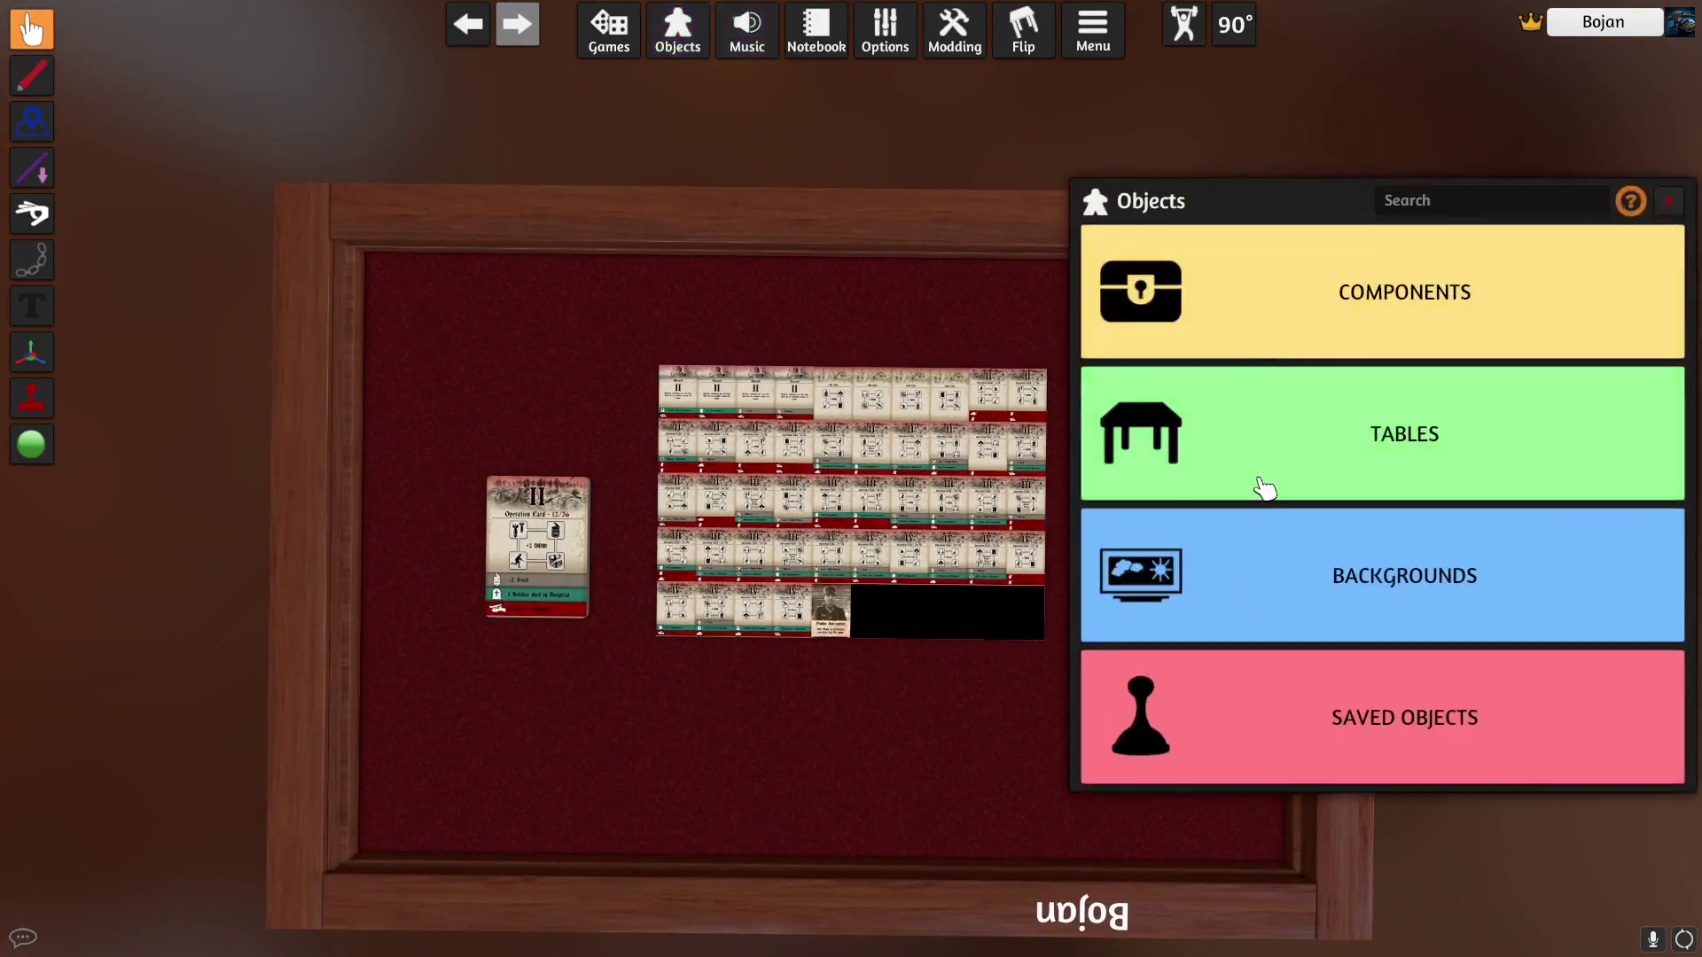
{"action": "left_click", "coordinate": [1357, 294]}
{"action": "left_click", "coordinate": [1372, 292]}
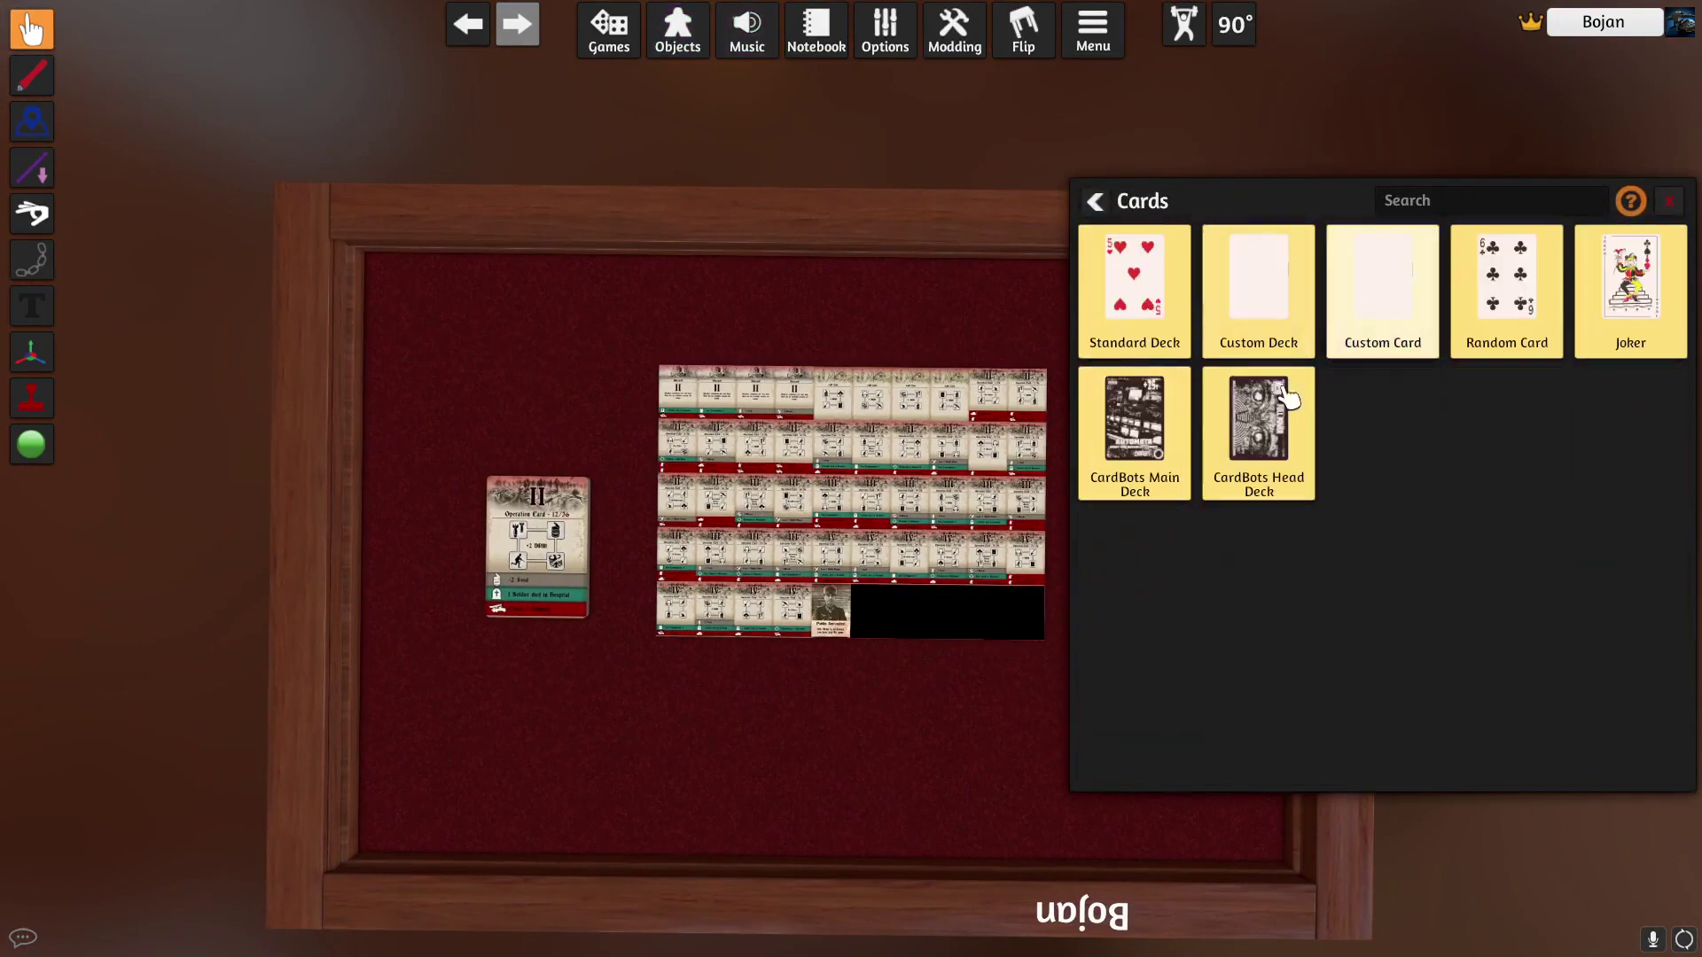
{"action": "left_click", "coordinate": [1397, 319]}
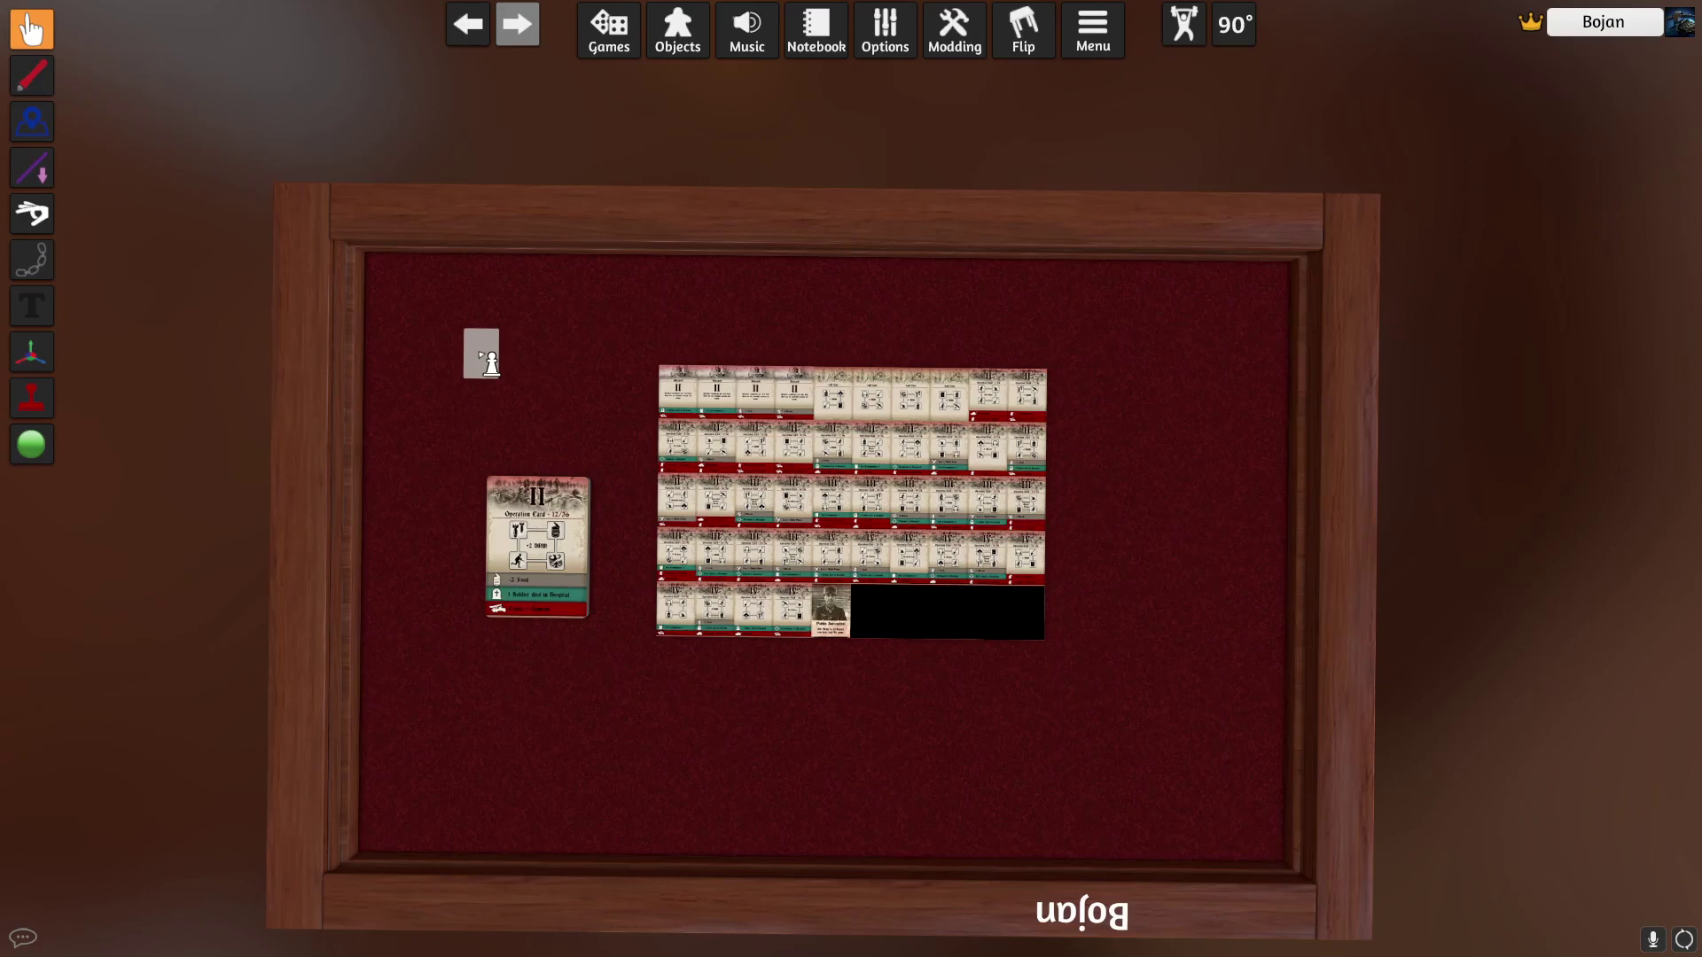
{"action": "right_click", "coordinate": [481, 353]}
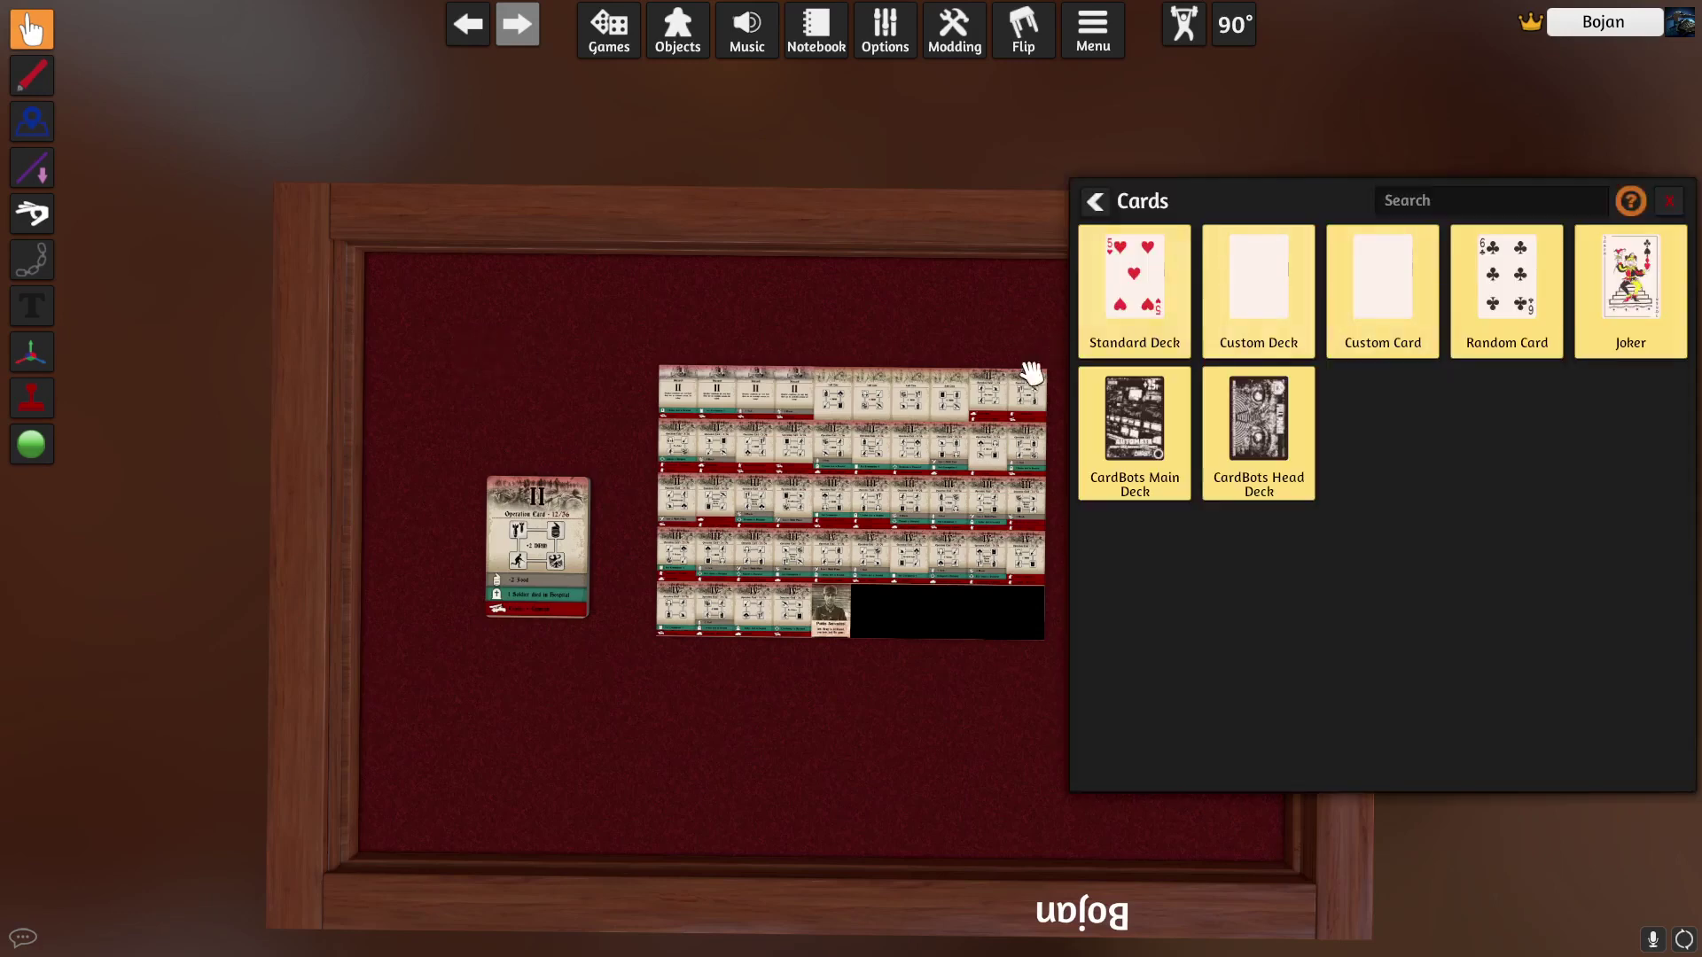
{"action": "left_click", "coordinate": [1381, 293]}
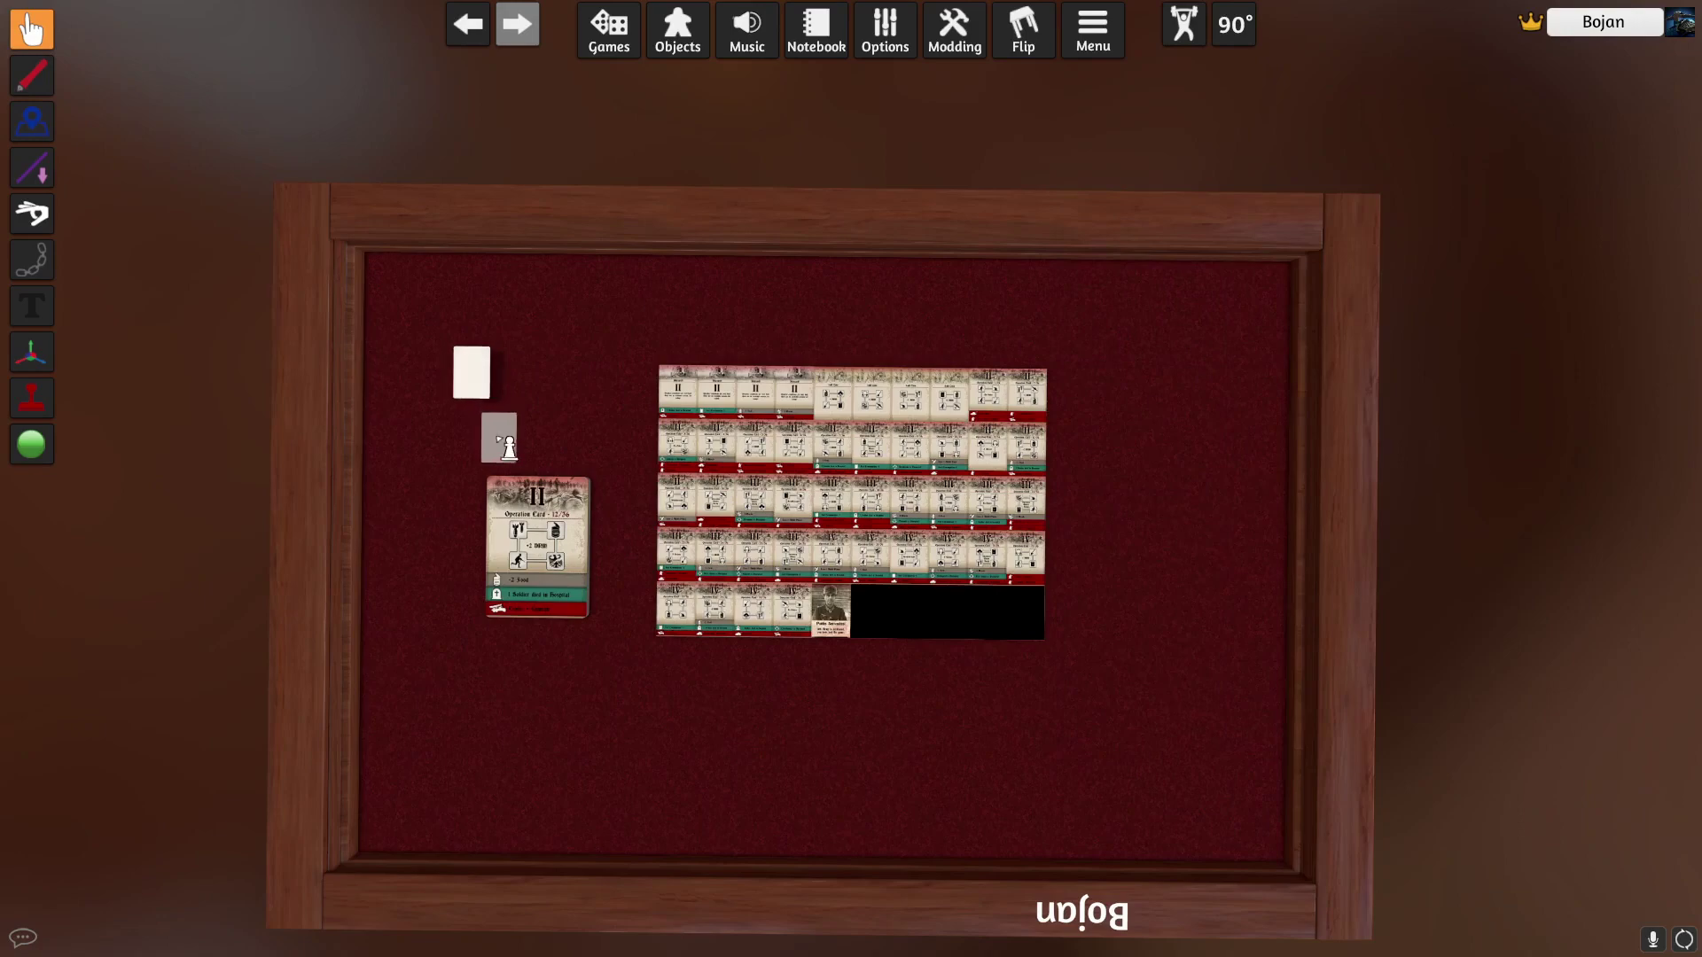
{"action": "left_click", "coordinate": [501, 399]}
{"action": "scroll", "coordinate": [479, 416], "scroll_direction": "up", "scroll_amount": 3}
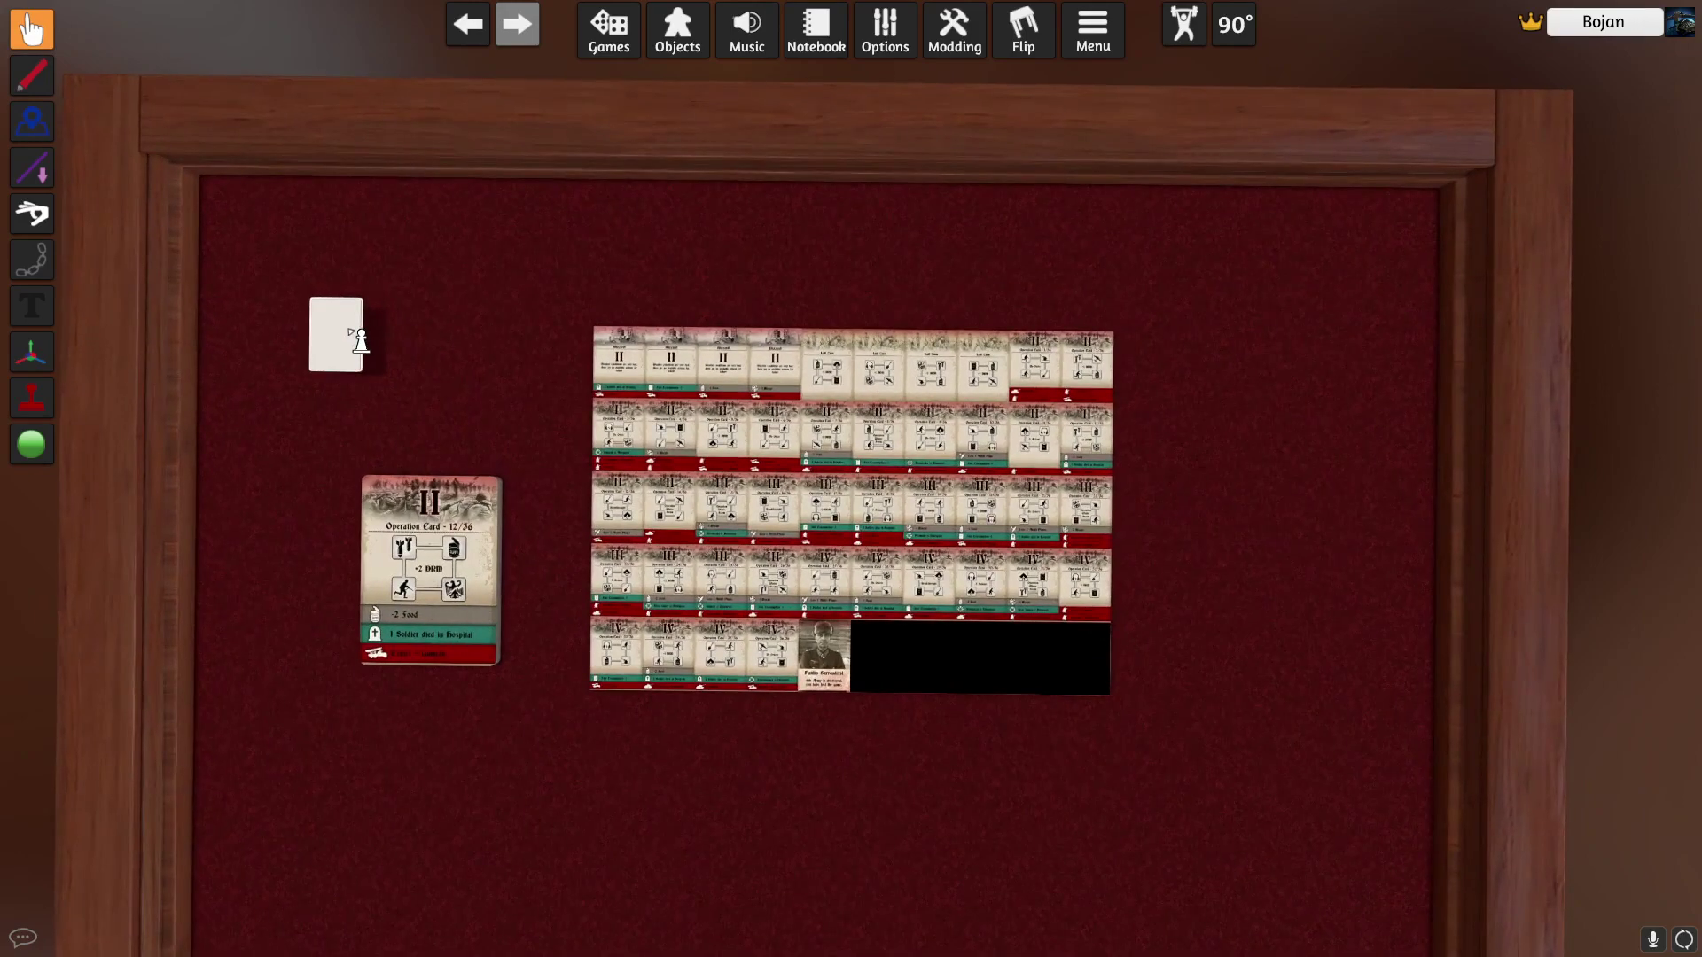
{"action": "left_click", "coordinate": [407, 368]}
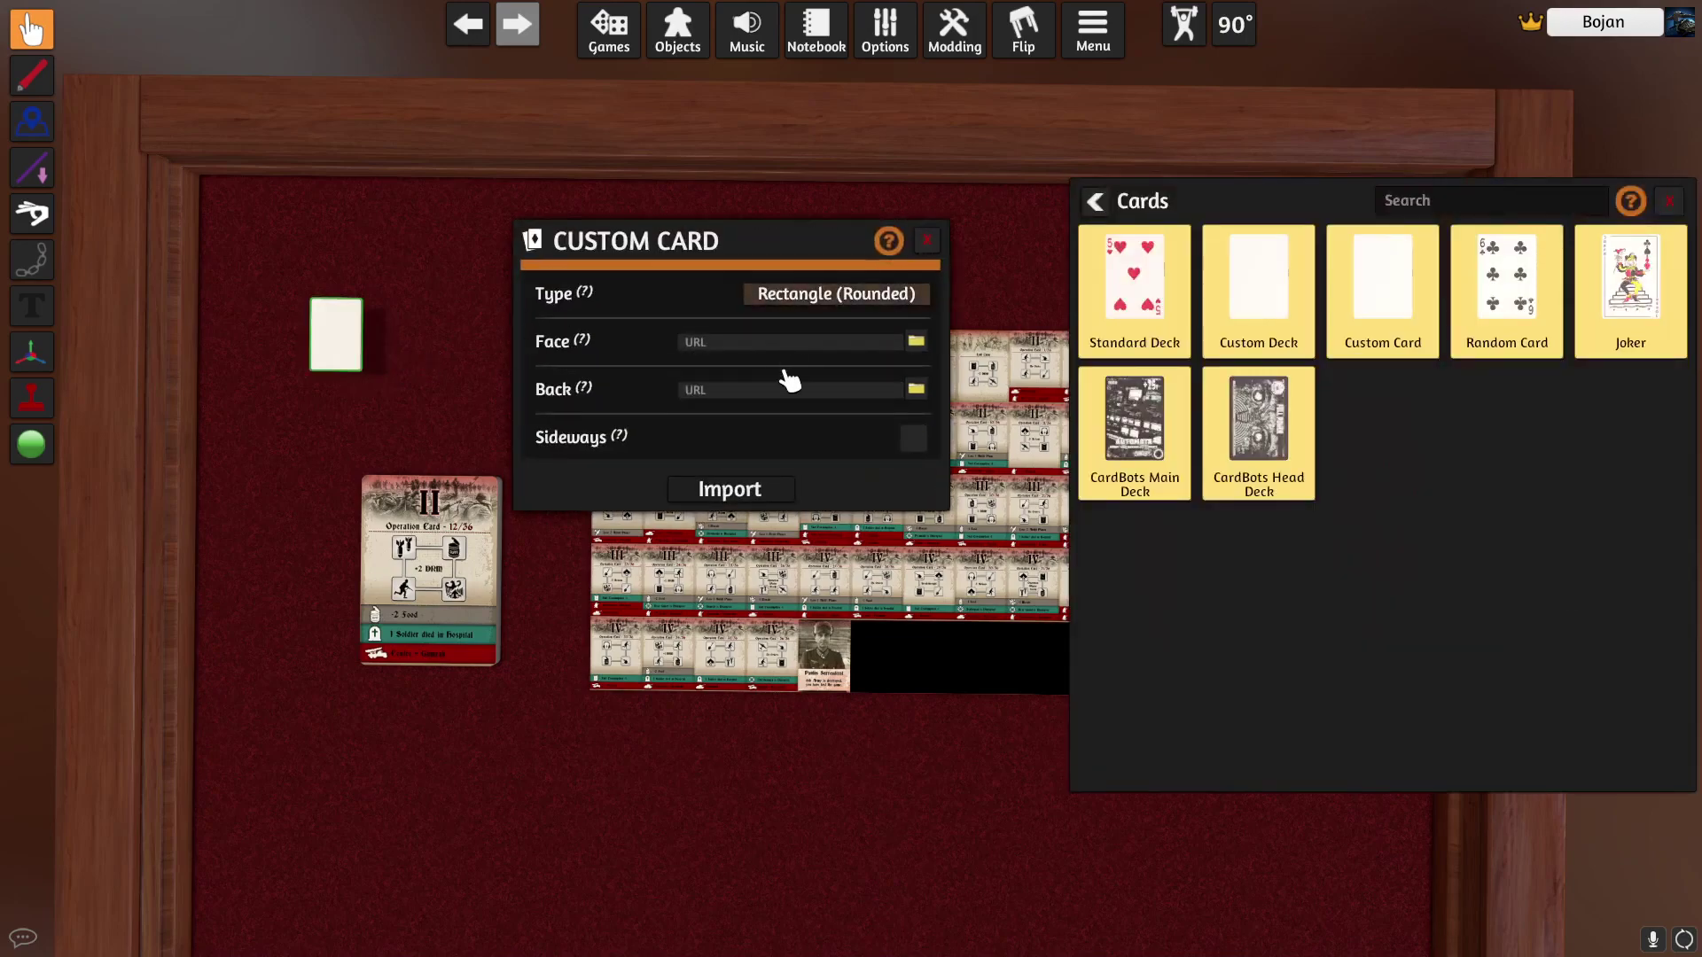
Assign Op_06.jpg as the custom card's face, choose a local image for its back, and import the card
{"action": "left_click", "coordinate": [918, 346]}
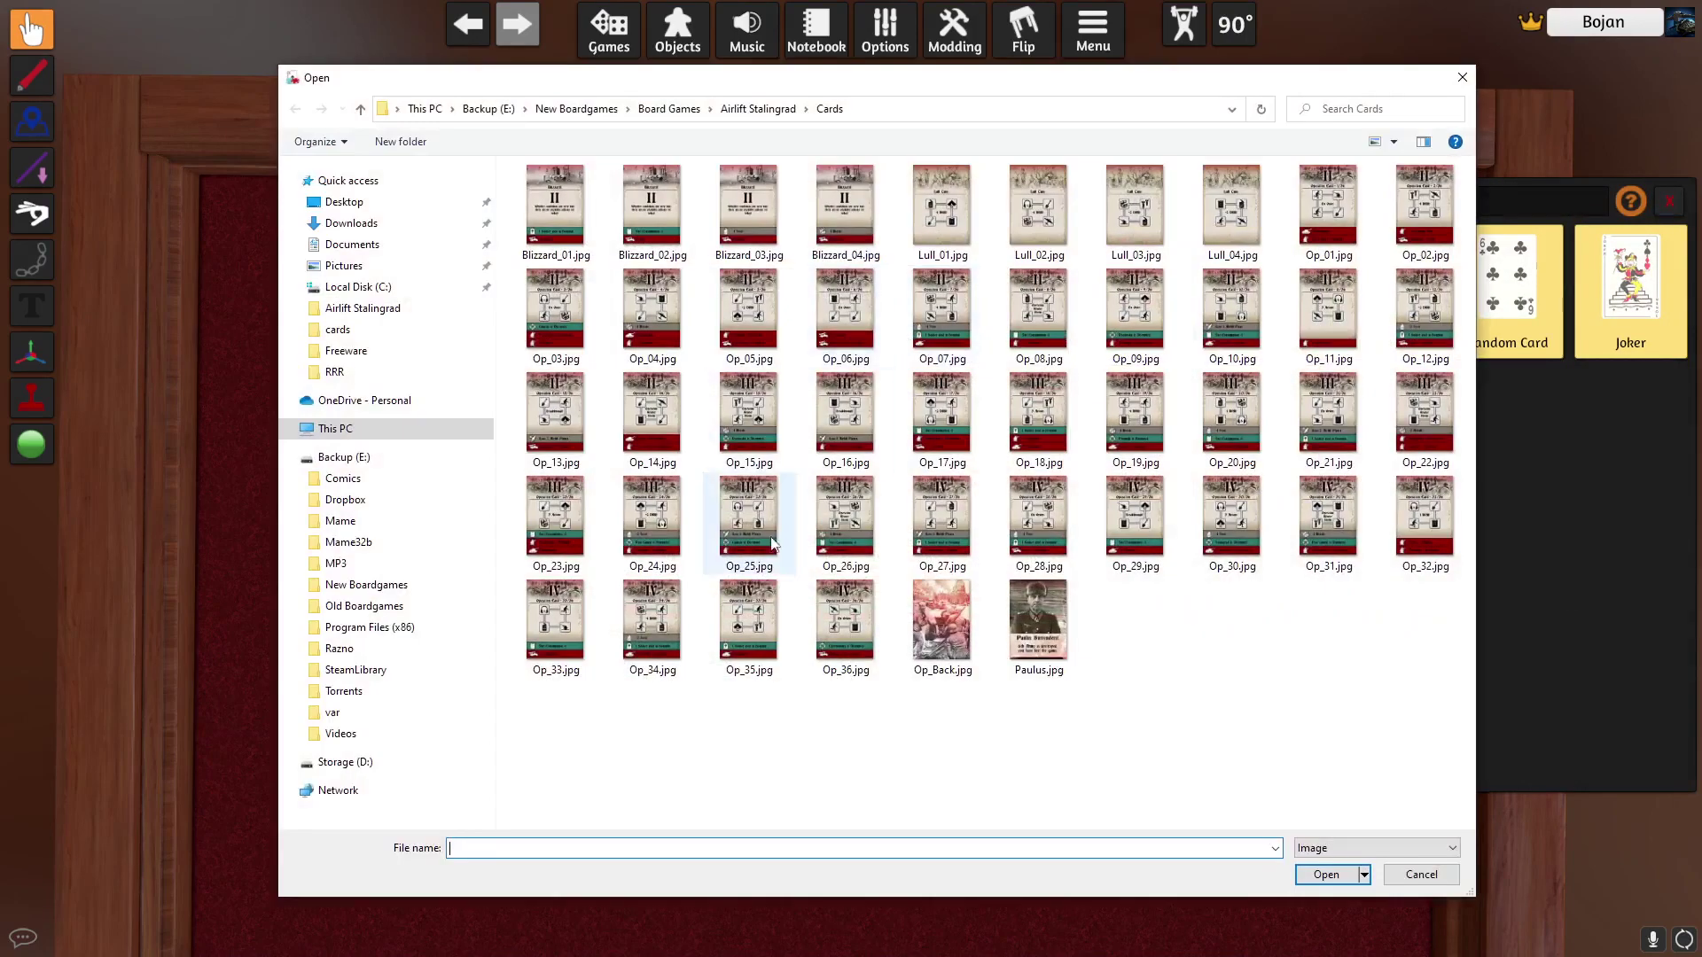
{"action": "left_click", "coordinate": [845, 310]}
{"action": "left_click", "coordinate": [1311, 866]}
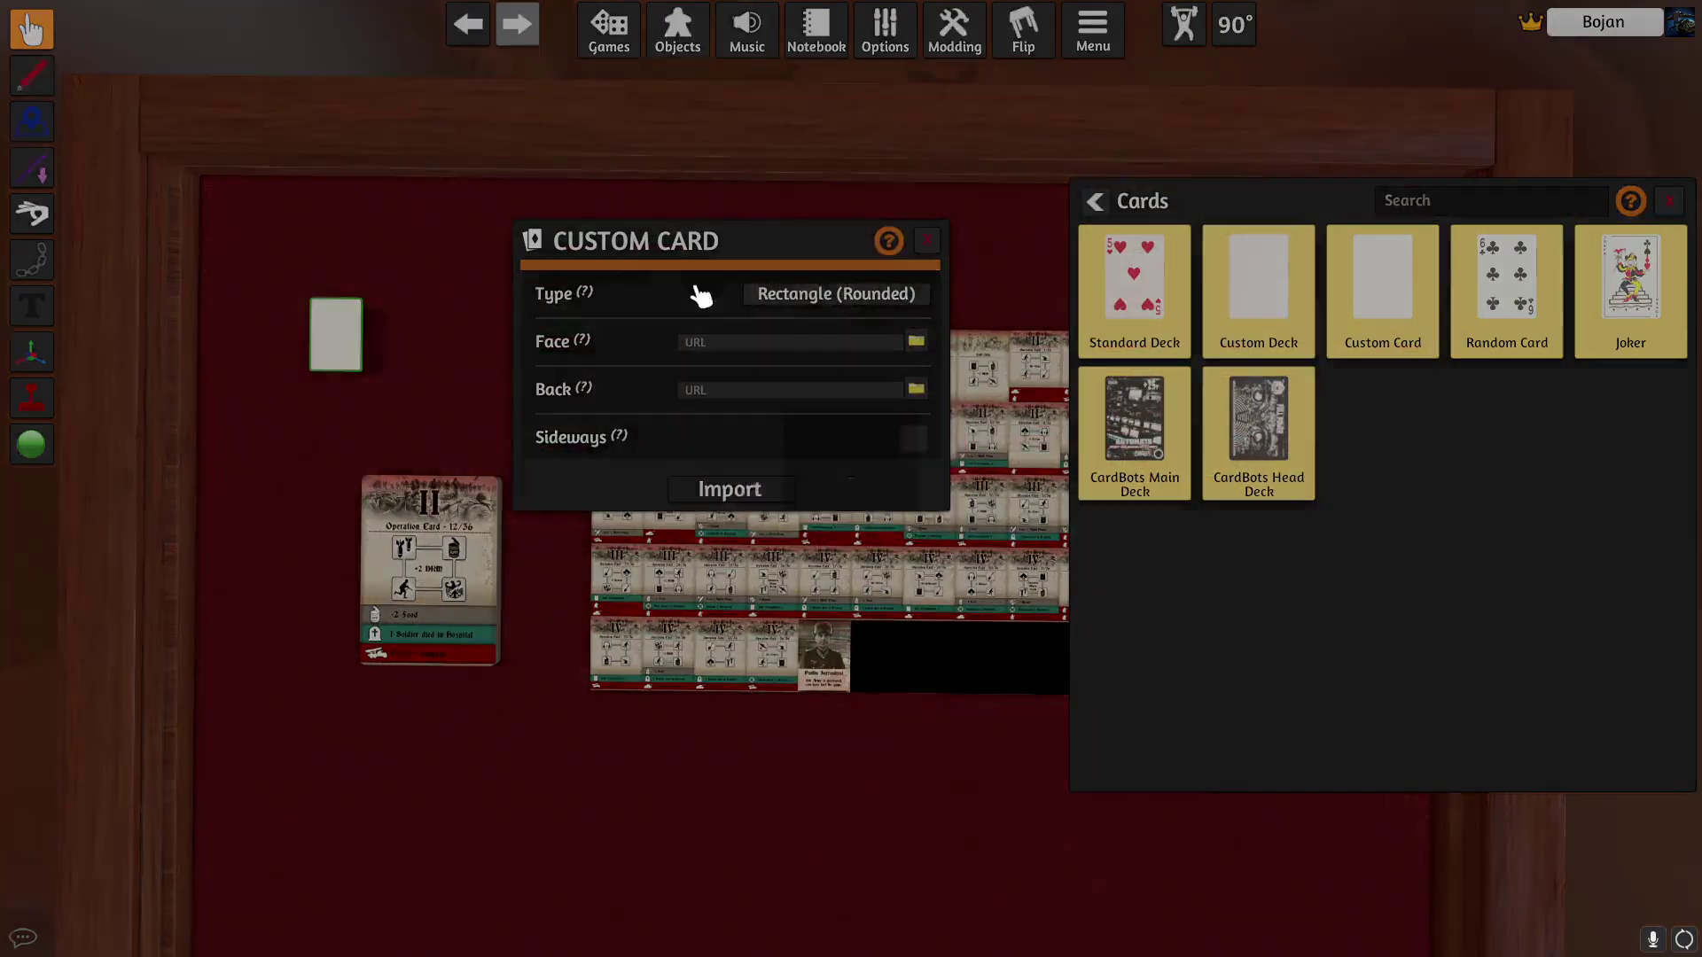
{"action": "left_click", "coordinate": [917, 518]}
{"action": "left_click", "coordinate": [916, 390]}
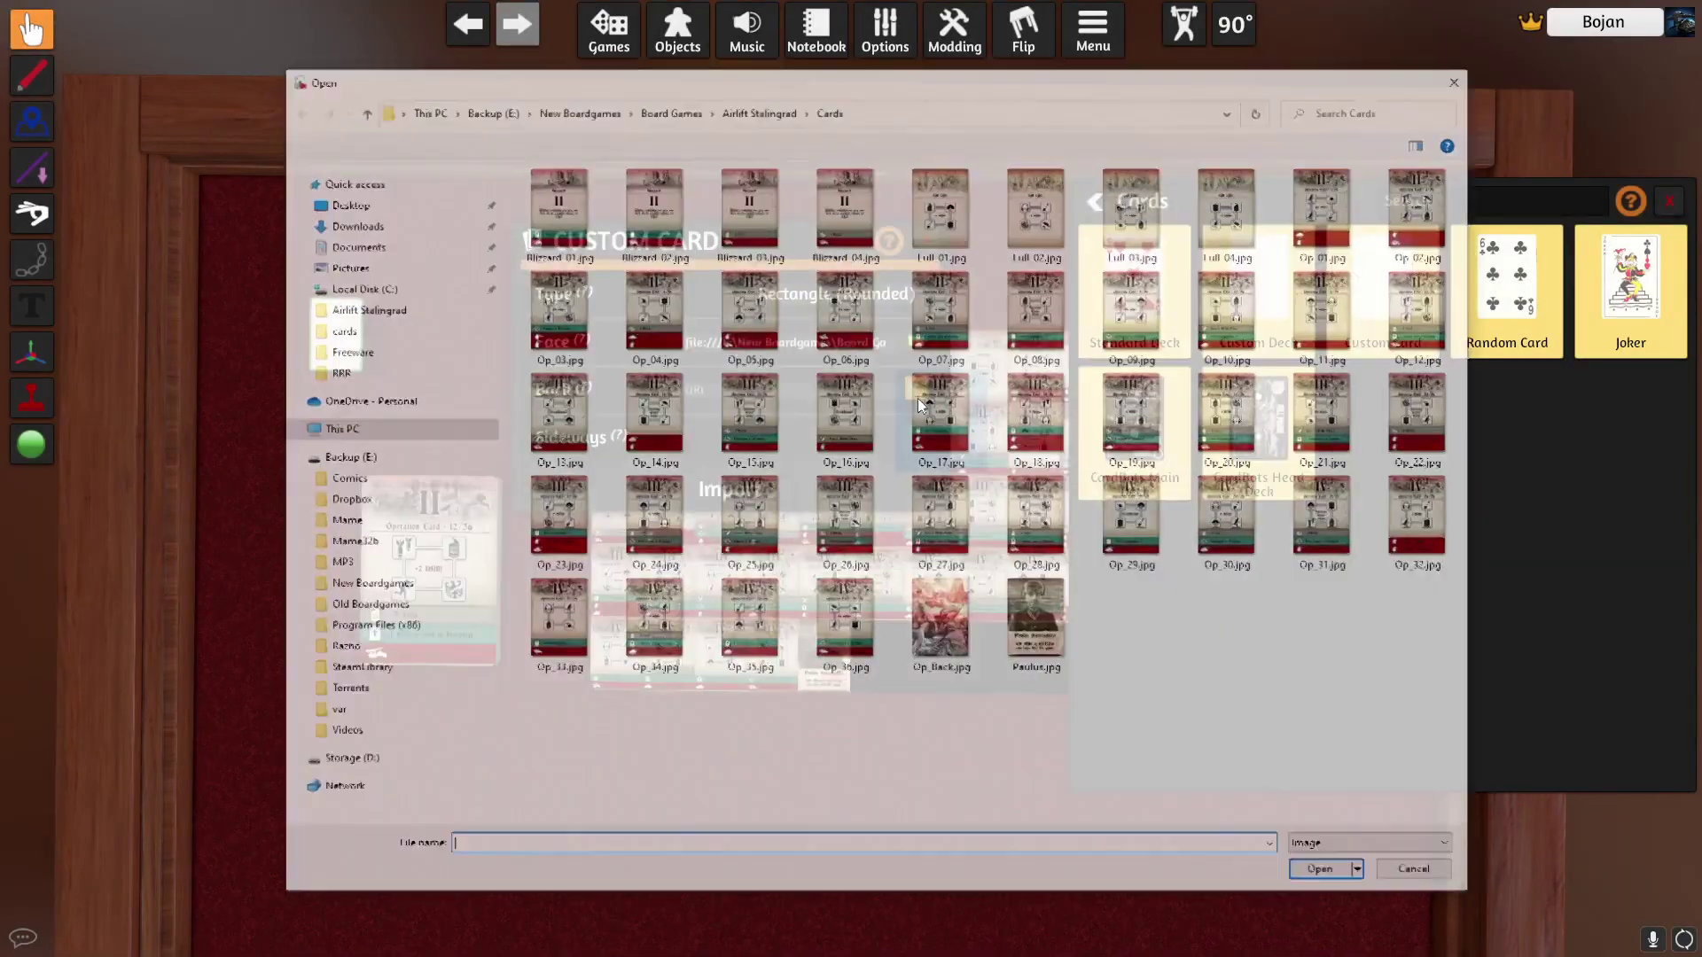
{"action": "left_click", "coordinate": [1327, 874]}
{"action": "left_click", "coordinate": [936, 514]}
{"action": "left_click", "coordinate": [749, 490]}
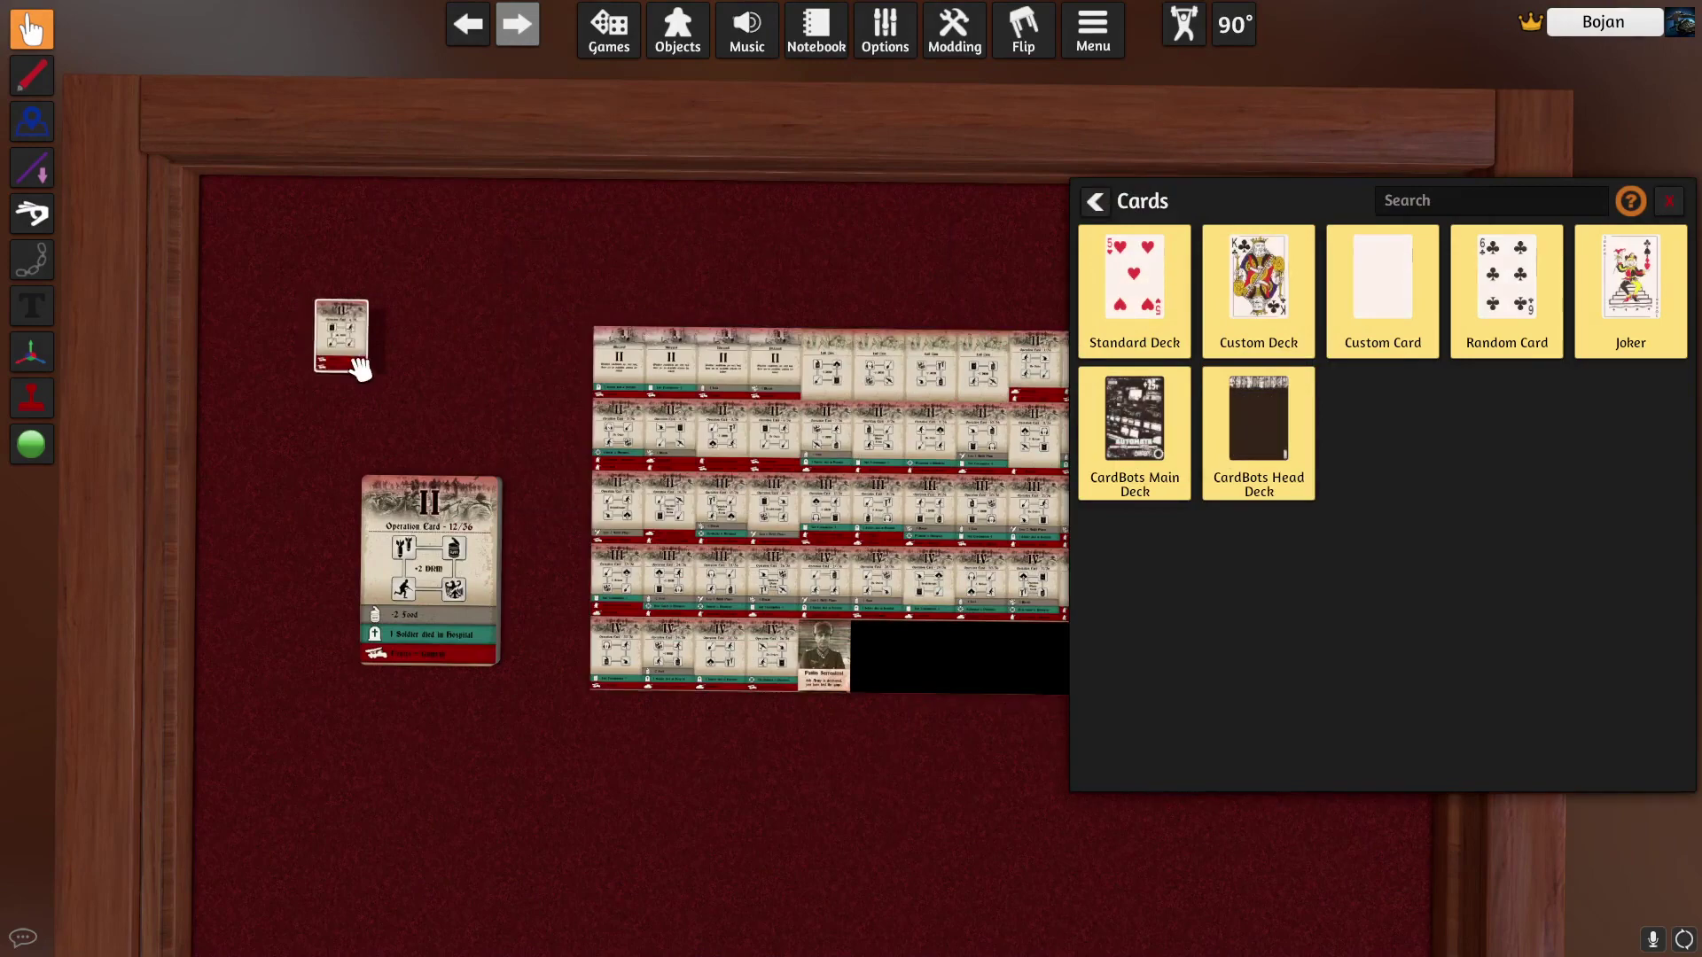
Move the imported Operation Card 6/36 closer to the deck and flip it, and close the component library
{"action": "scroll", "coordinate": [562, 373], "scroll_direction": "up", "scroll_amount": 5}
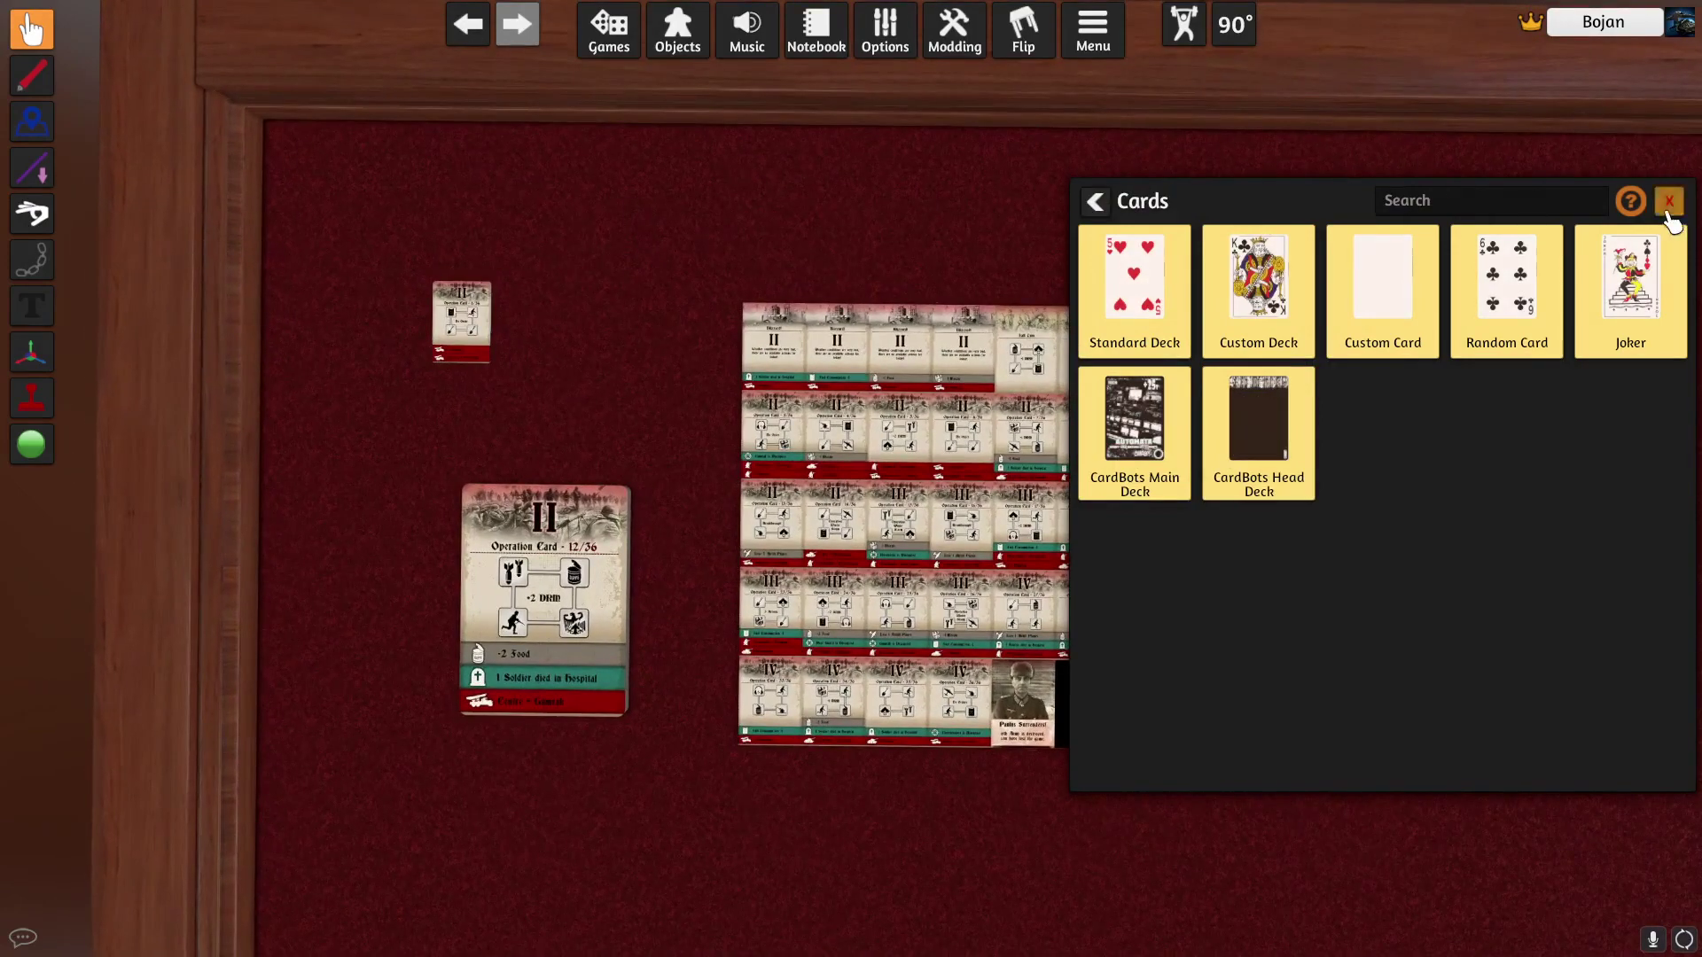
{"action": "left_click_drag", "start_coordinate": [478, 353], "coordinate": [601, 425]}
{"action": "key", "text": "f"}
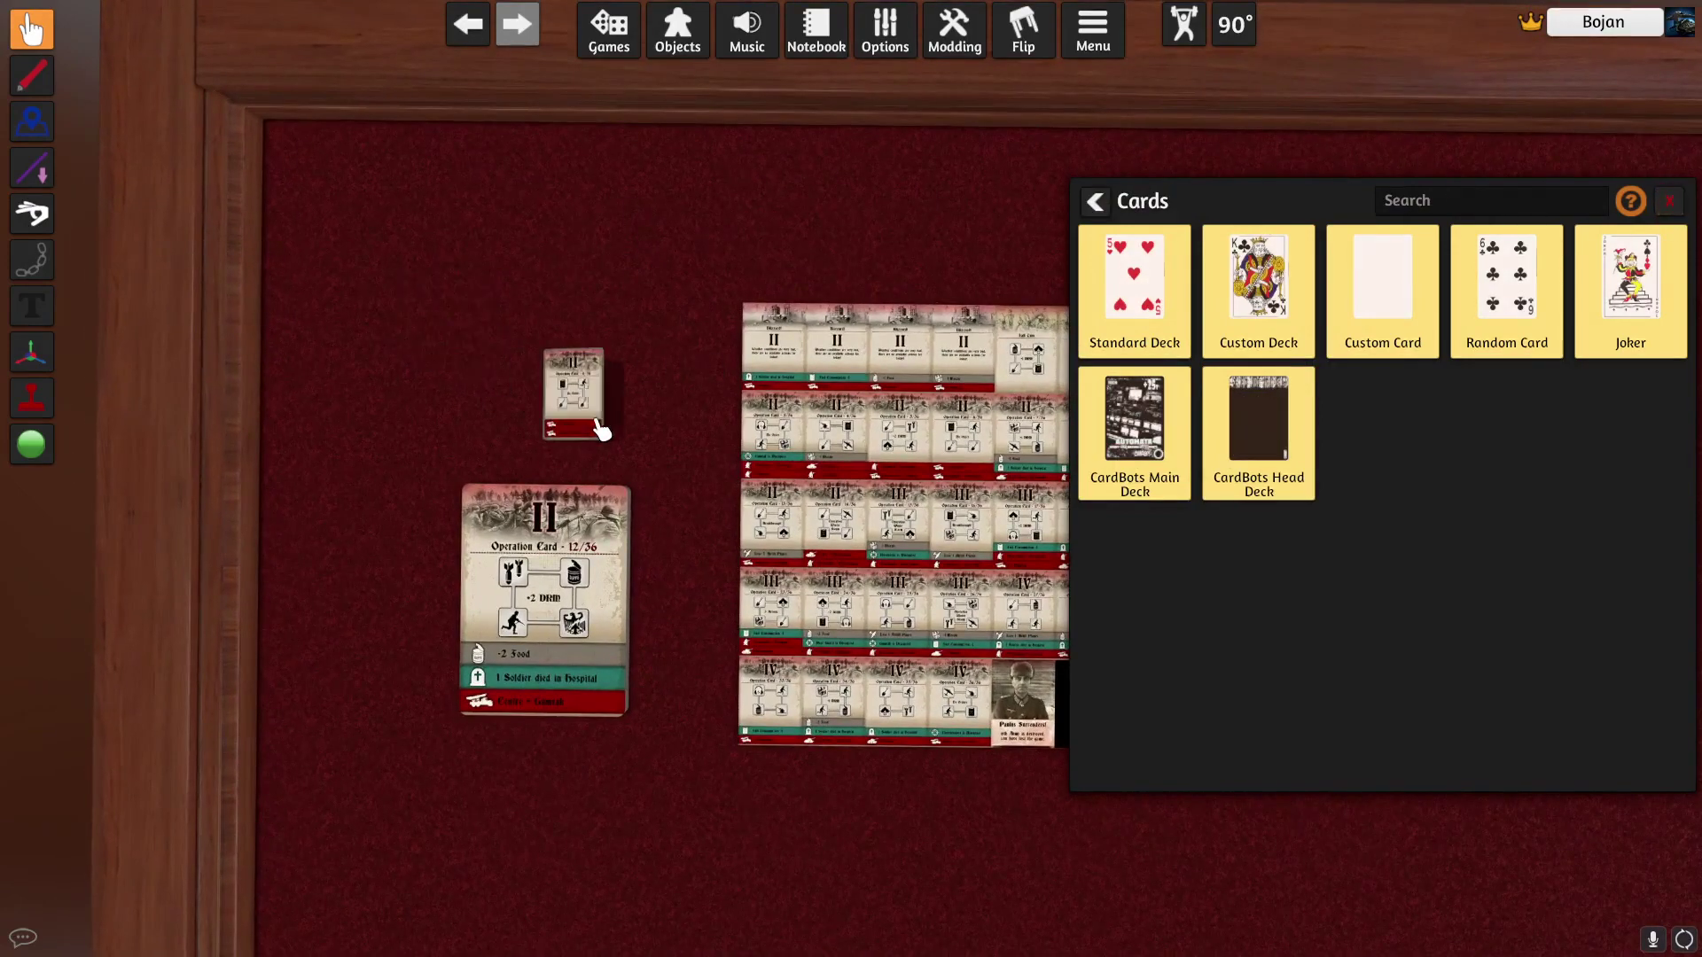
{"action": "left_click", "coordinate": [1670, 202]}
Select the imported card together with the deck and group them into one deck
{"action": "key", "text": "s"}
{"action": "key", "text": "a"}
{"action": "left_click_drag", "start_coordinate": [709, 390], "coordinate": [711, 394]}
{"action": "left_click_drag", "start_coordinate": [469, 262], "coordinate": [722, 632]}
{"action": "key", "text": "g"}
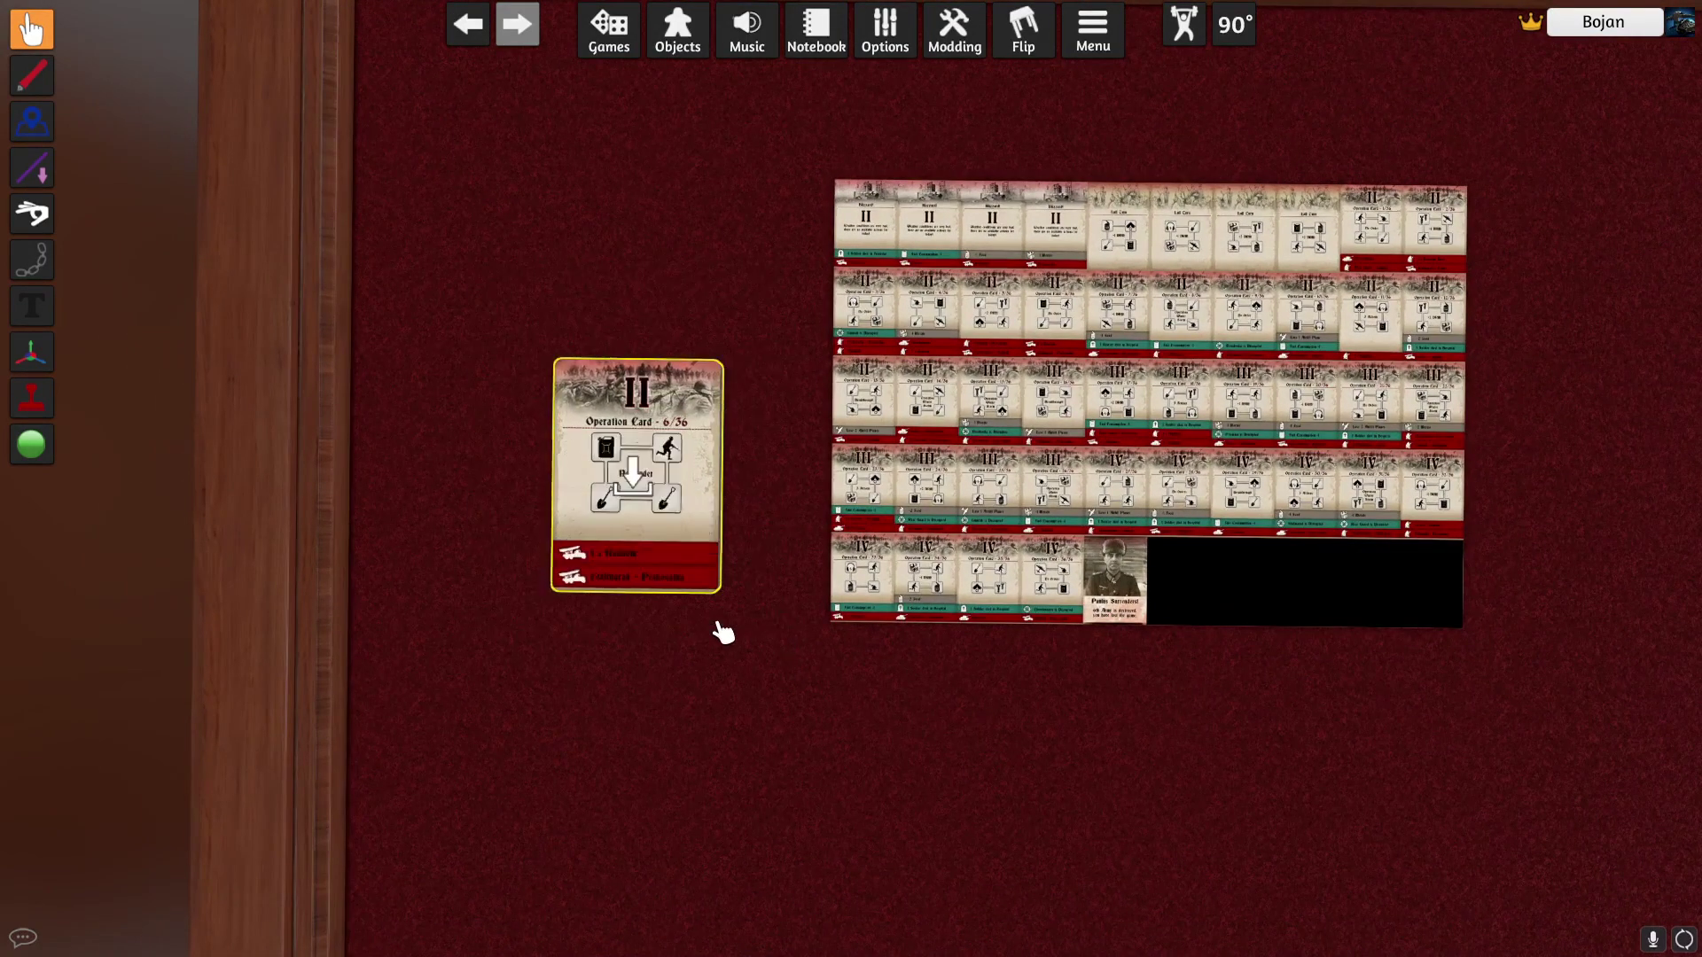
Draw Operation Card 6/36 from the deck, place it above the deck, and flip it over and back
{"action": "left_click_drag", "start_coordinate": [675, 543], "coordinate": [605, 223]}
{"action": "left_click_drag", "start_coordinate": [542, 363], "coordinate": [620, 587]}
{"action": "scroll", "coordinate": [621, 587], "scroll_direction": "up", "scroll_amount": 2}
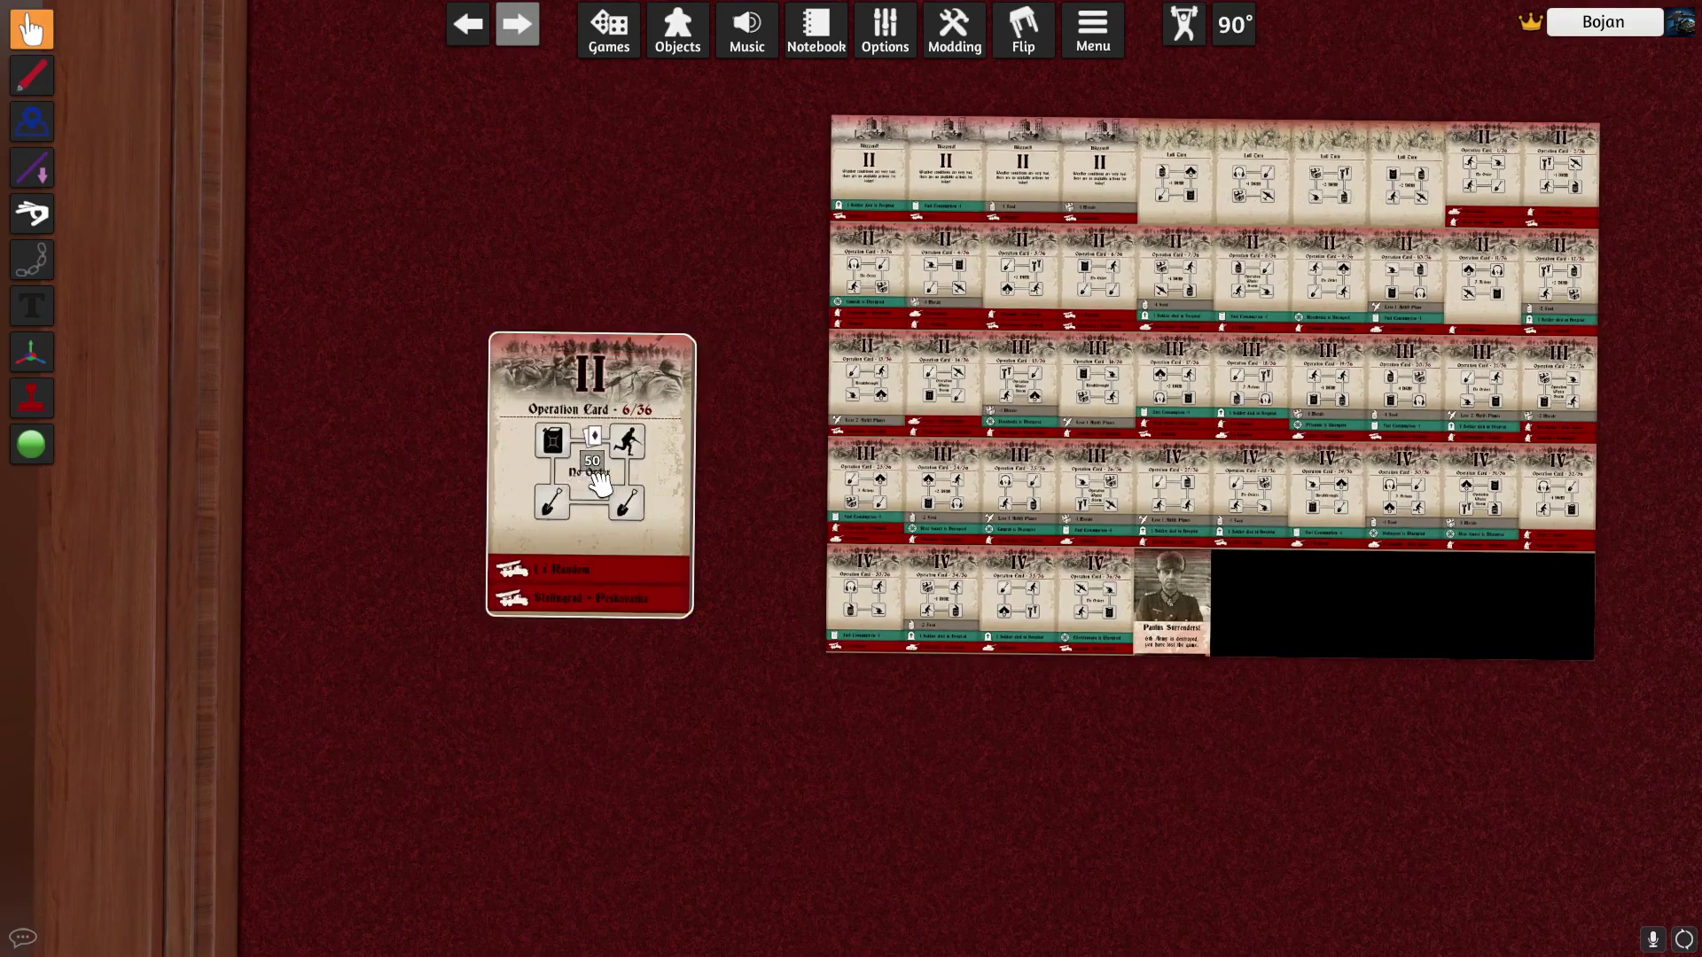
{"action": "left_click_drag", "start_coordinate": [572, 468], "coordinate": [425, 301]}
{"action": "scroll", "coordinate": [657, 455], "scroll_direction": "down", "scroll_amount": 1}
{"action": "key", "text": "f"}
{"action": "key", "text": "f"}
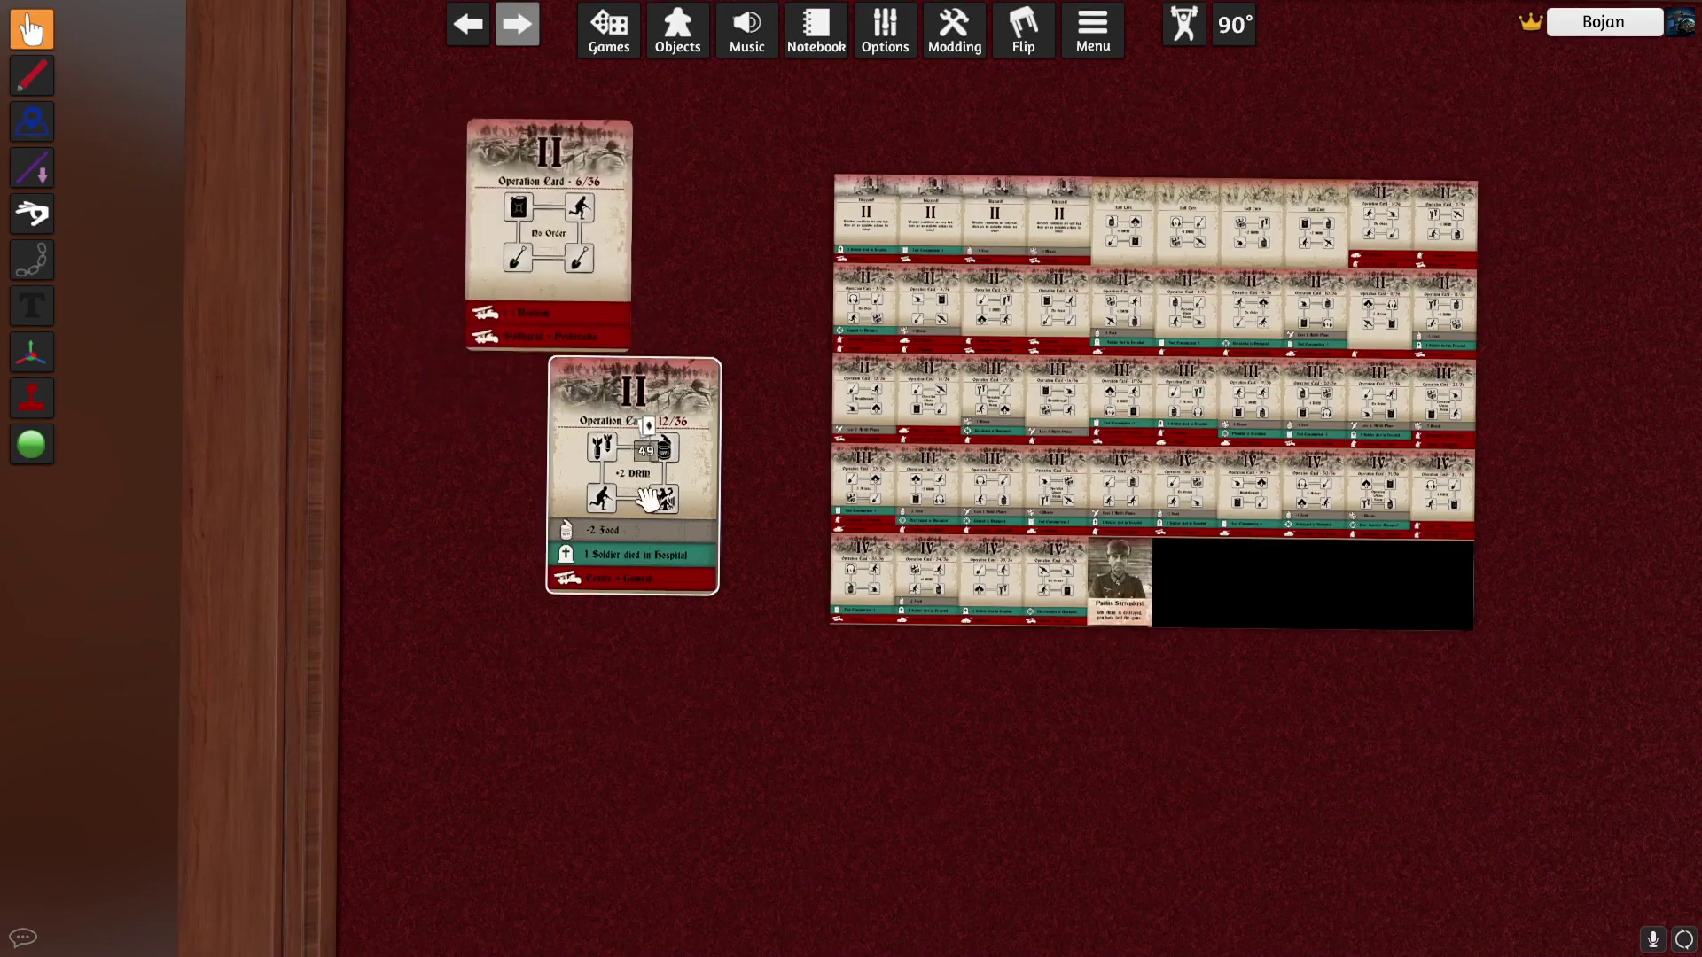
Draw Operation Card 12/36 from the deck and place it face up below the deck
{"action": "left_click_drag", "start_coordinate": [650, 536], "coordinate": [709, 855]}
{"action": "scroll", "coordinate": [673, 709], "scroll_direction": "up", "scroll_amount": 5}
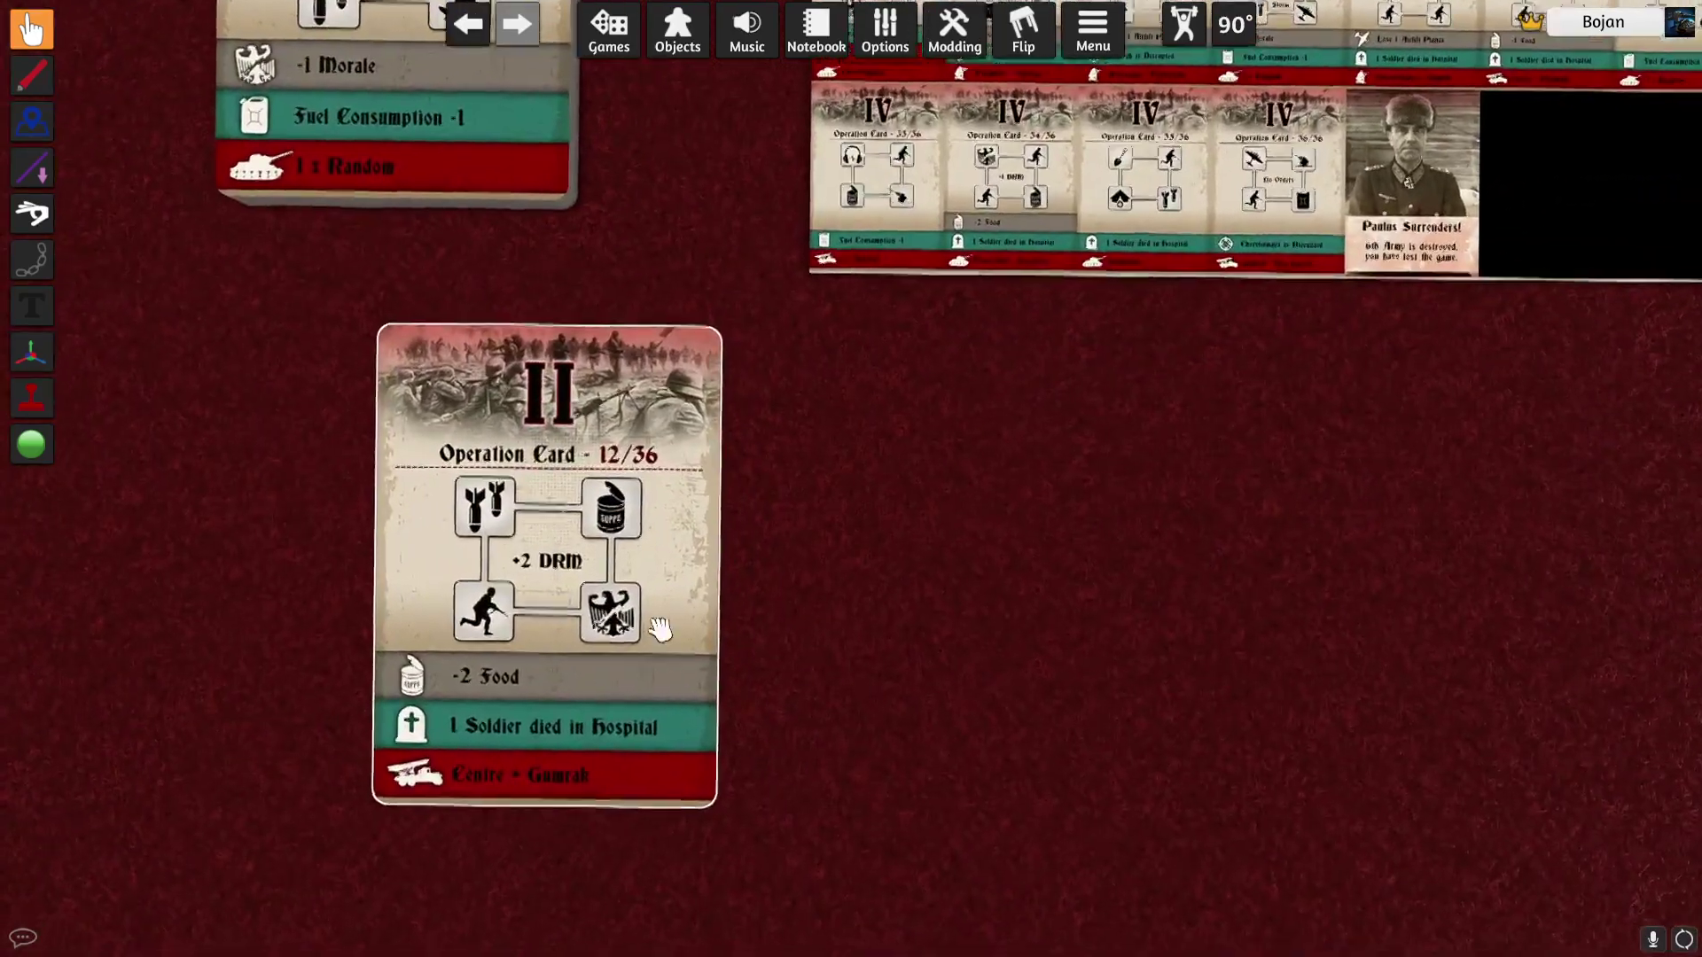
{"action": "middle_click_drag", "start_coordinate": [660, 628], "coordinate": [707, 585]}
{"action": "key", "text": "Tab"}
{"action": "scroll", "coordinate": [653, 550], "scroll_direction": "down", "scroll_amount": 5}
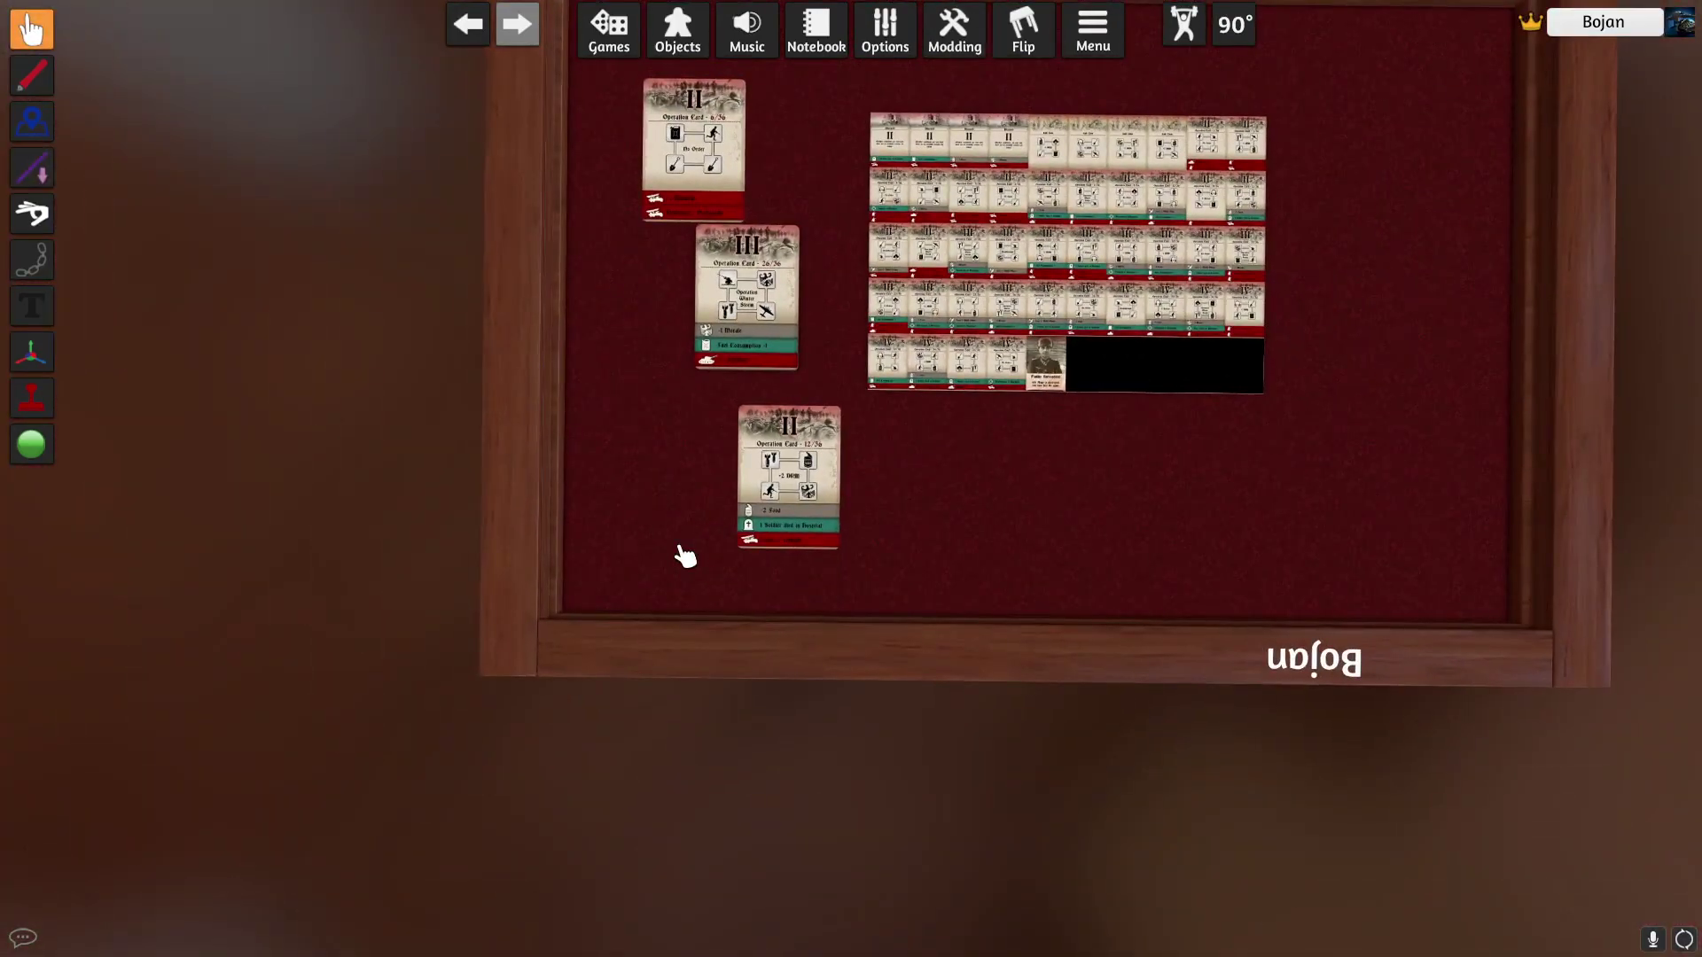
{"action": "scroll", "coordinate": [858, 577], "scroll_direction": "up", "scroll_amount": 5}
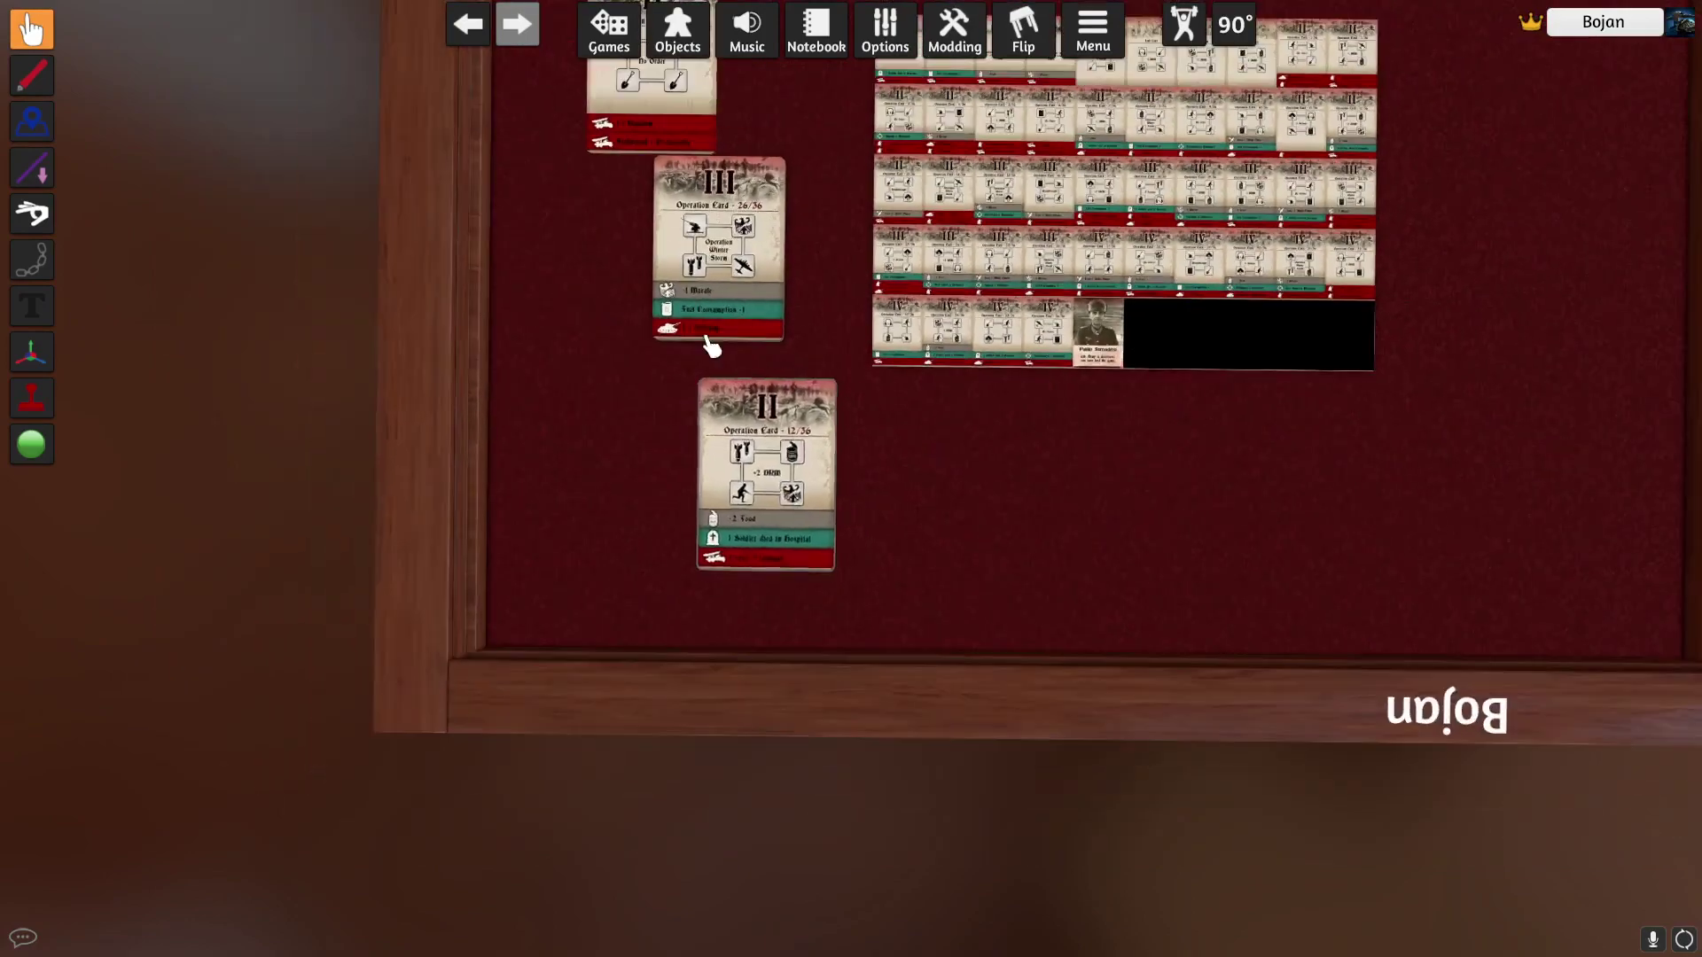
{"action": "left_click_drag", "start_coordinate": [707, 338], "coordinate": [663, 457]}
{"action": "scroll", "coordinate": [881, 486], "scroll_direction": "up", "scroll_amount": 1}
{"action": "middle_click_drag", "start_coordinate": [810, 456], "coordinate": [786, 567]}
{"action": "scroll", "coordinate": [772, 567], "scroll_direction": "down", "scroll_amount": 2}
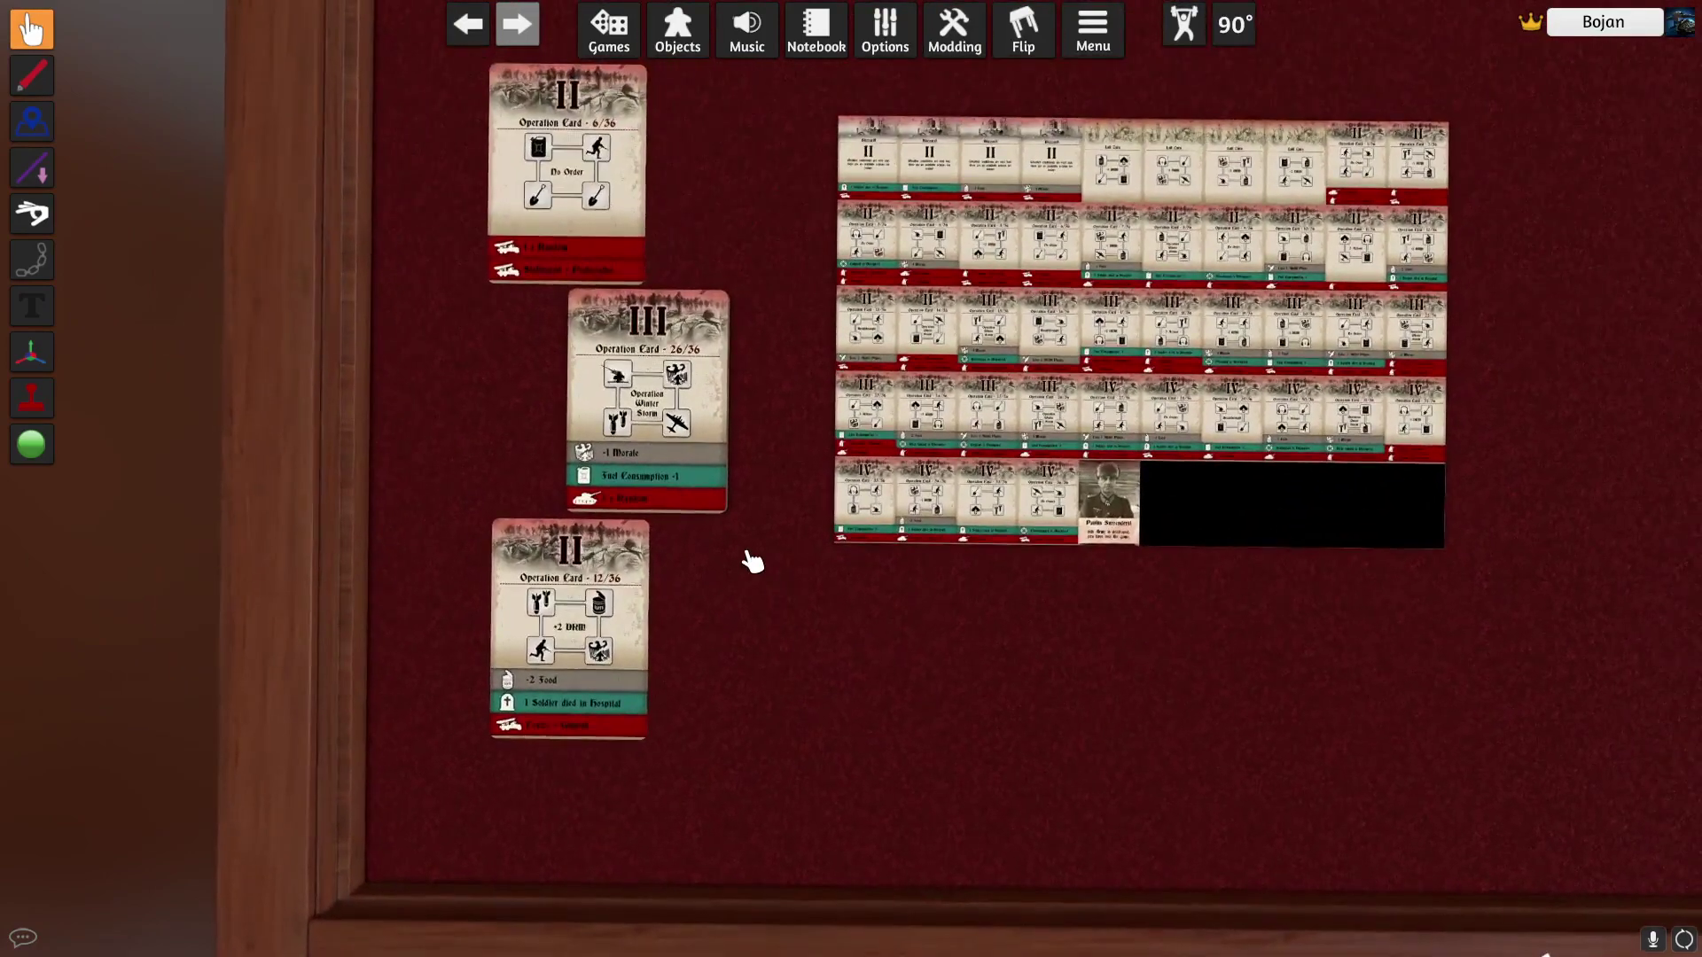
Return Operation Card 12/36 to the deck and put Operation Card 6/36 on top of it
{"action": "scroll", "coordinate": [750, 560], "scroll_direction": "up", "scroll_amount": 3}
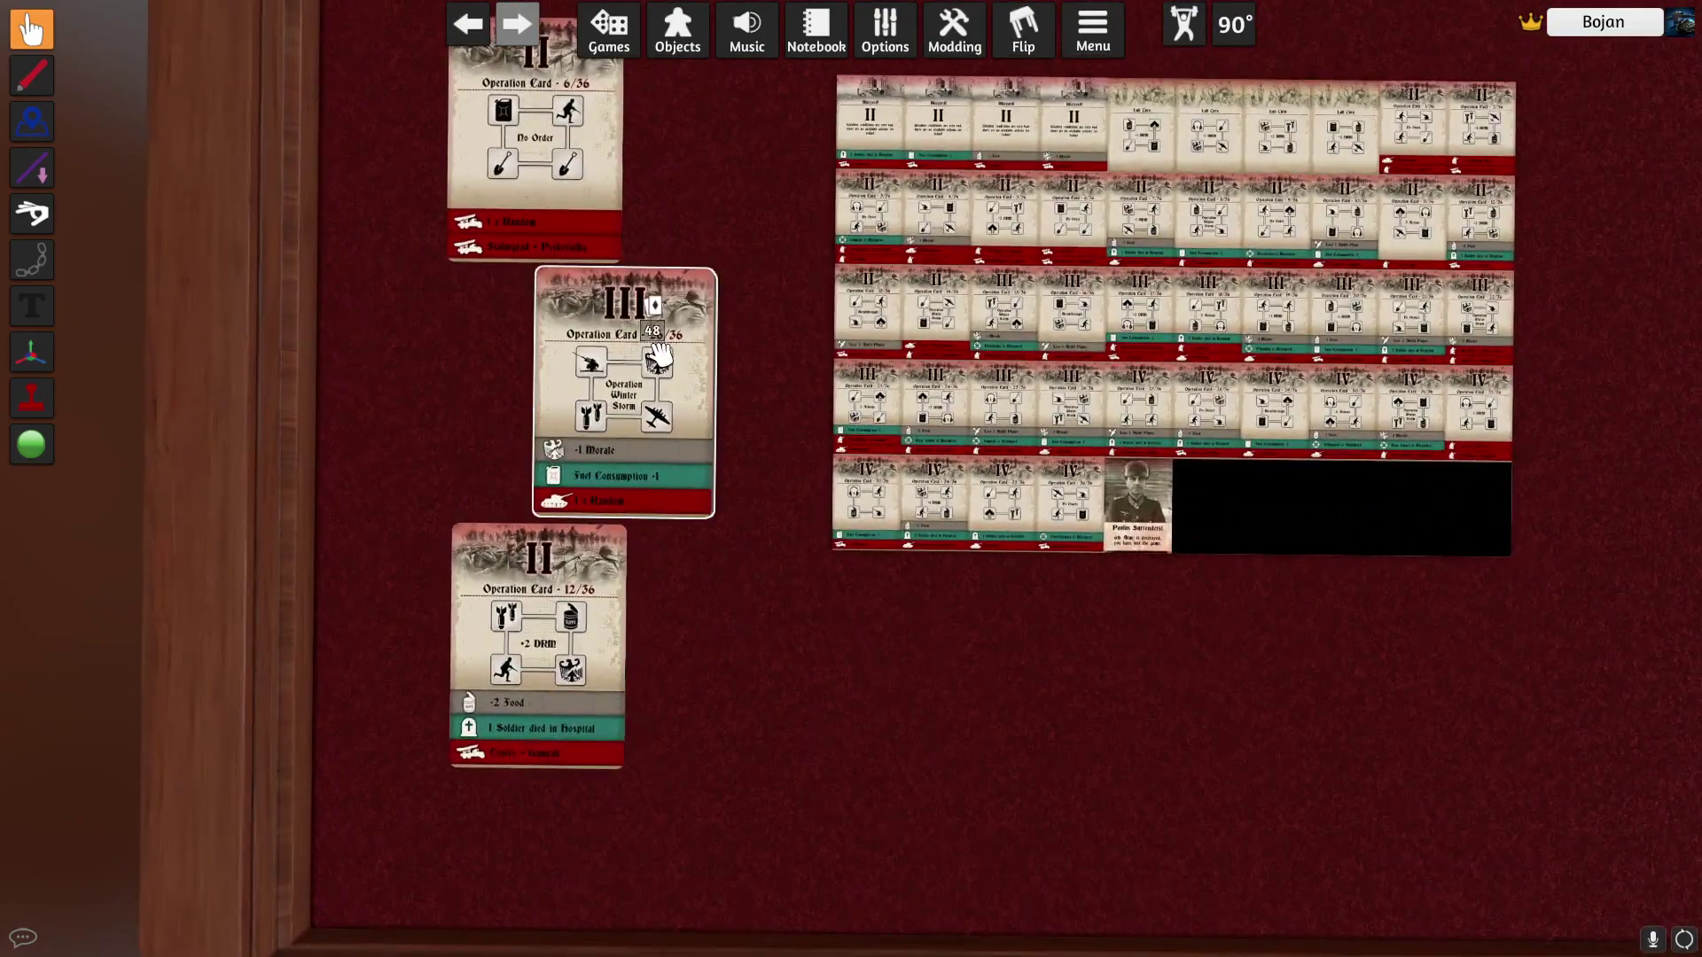
{"action": "scroll", "coordinate": [659, 356], "scroll_direction": "down", "scroll_amount": 5}
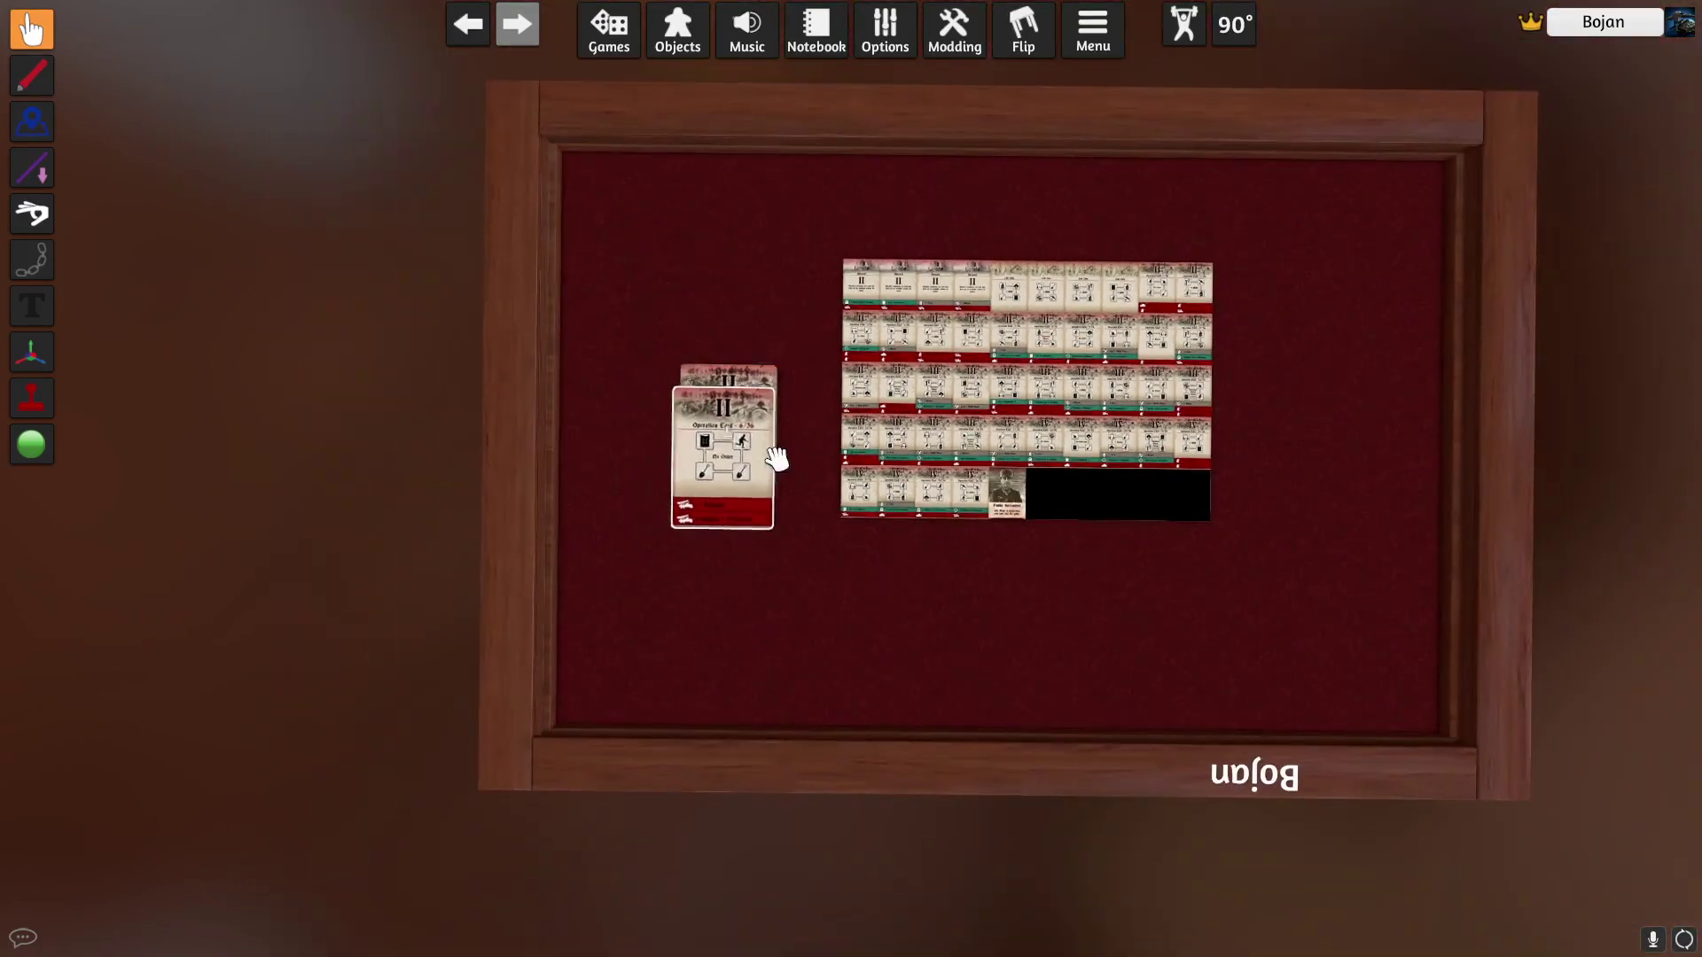
{"action": "scroll", "coordinate": [1007, 475], "scroll_direction": "up", "scroll_amount": 3}
{"action": "scroll", "coordinate": [996, 426], "scroll_direction": "down", "scroll_amount": 3}
Move the sheet of card images farther away from the deck and draw a measuring line across it
{"action": "left_click_drag", "start_coordinate": [995, 425], "coordinate": [1052, 386]}
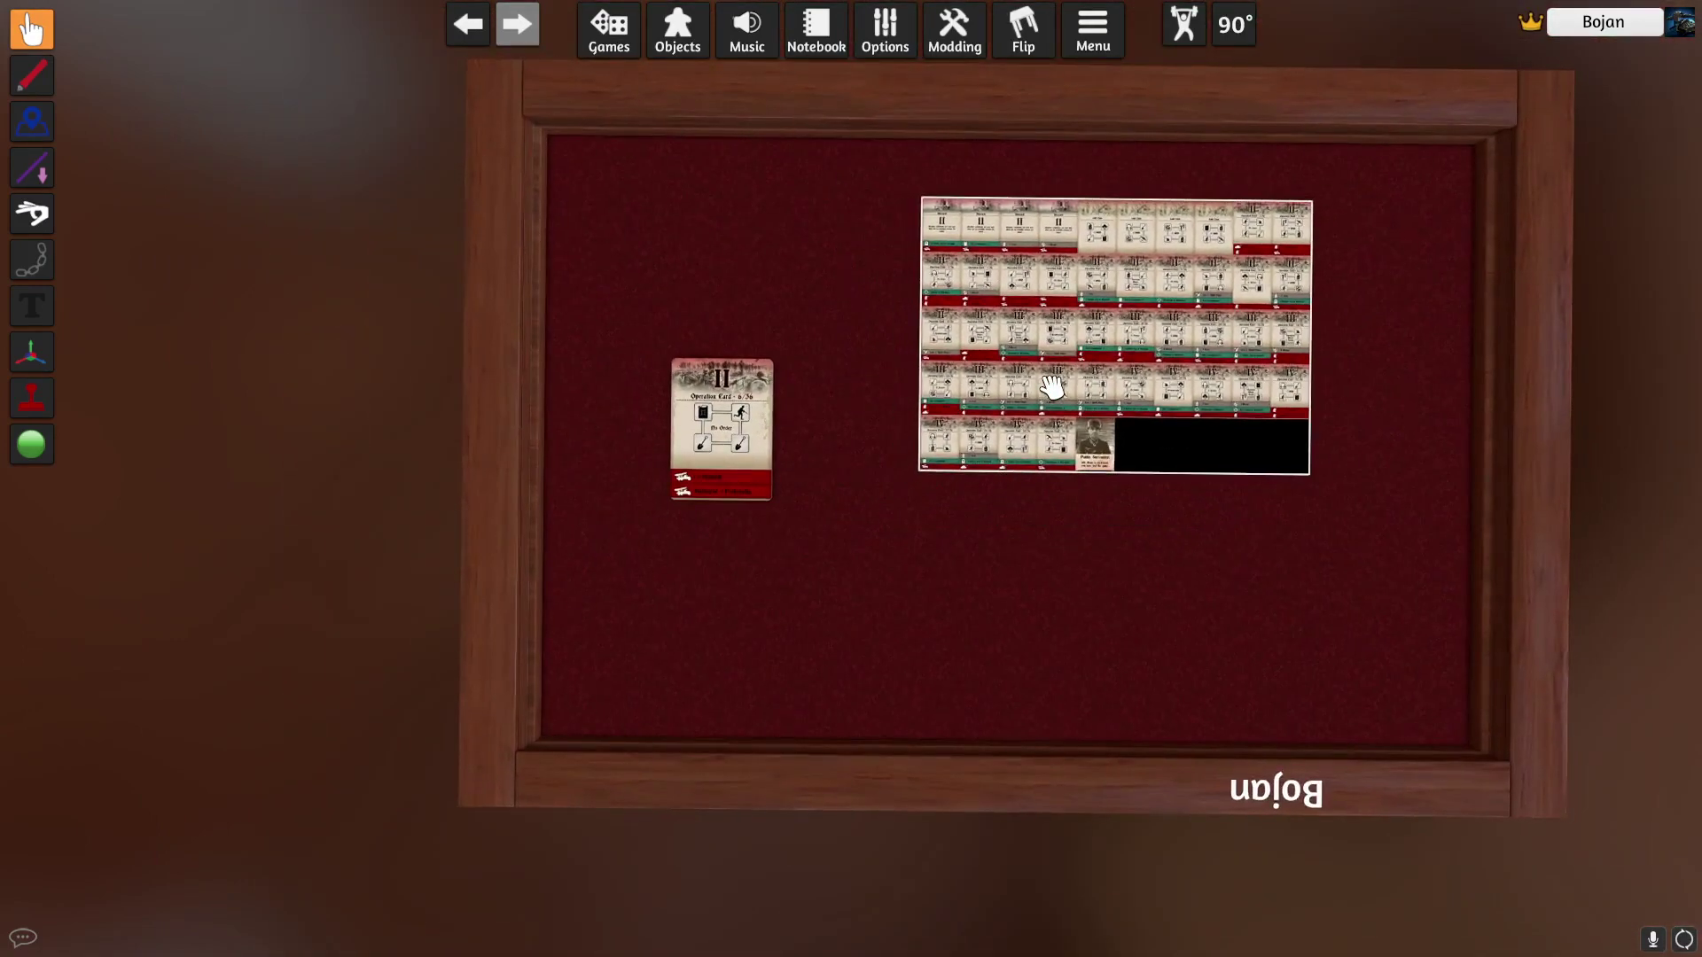
{"action": "middle_click_drag", "start_coordinate": [1052, 386], "coordinate": [722, 505]}
{"action": "scroll", "coordinate": [839, 509], "scroll_direction": "up", "scroll_amount": 4}
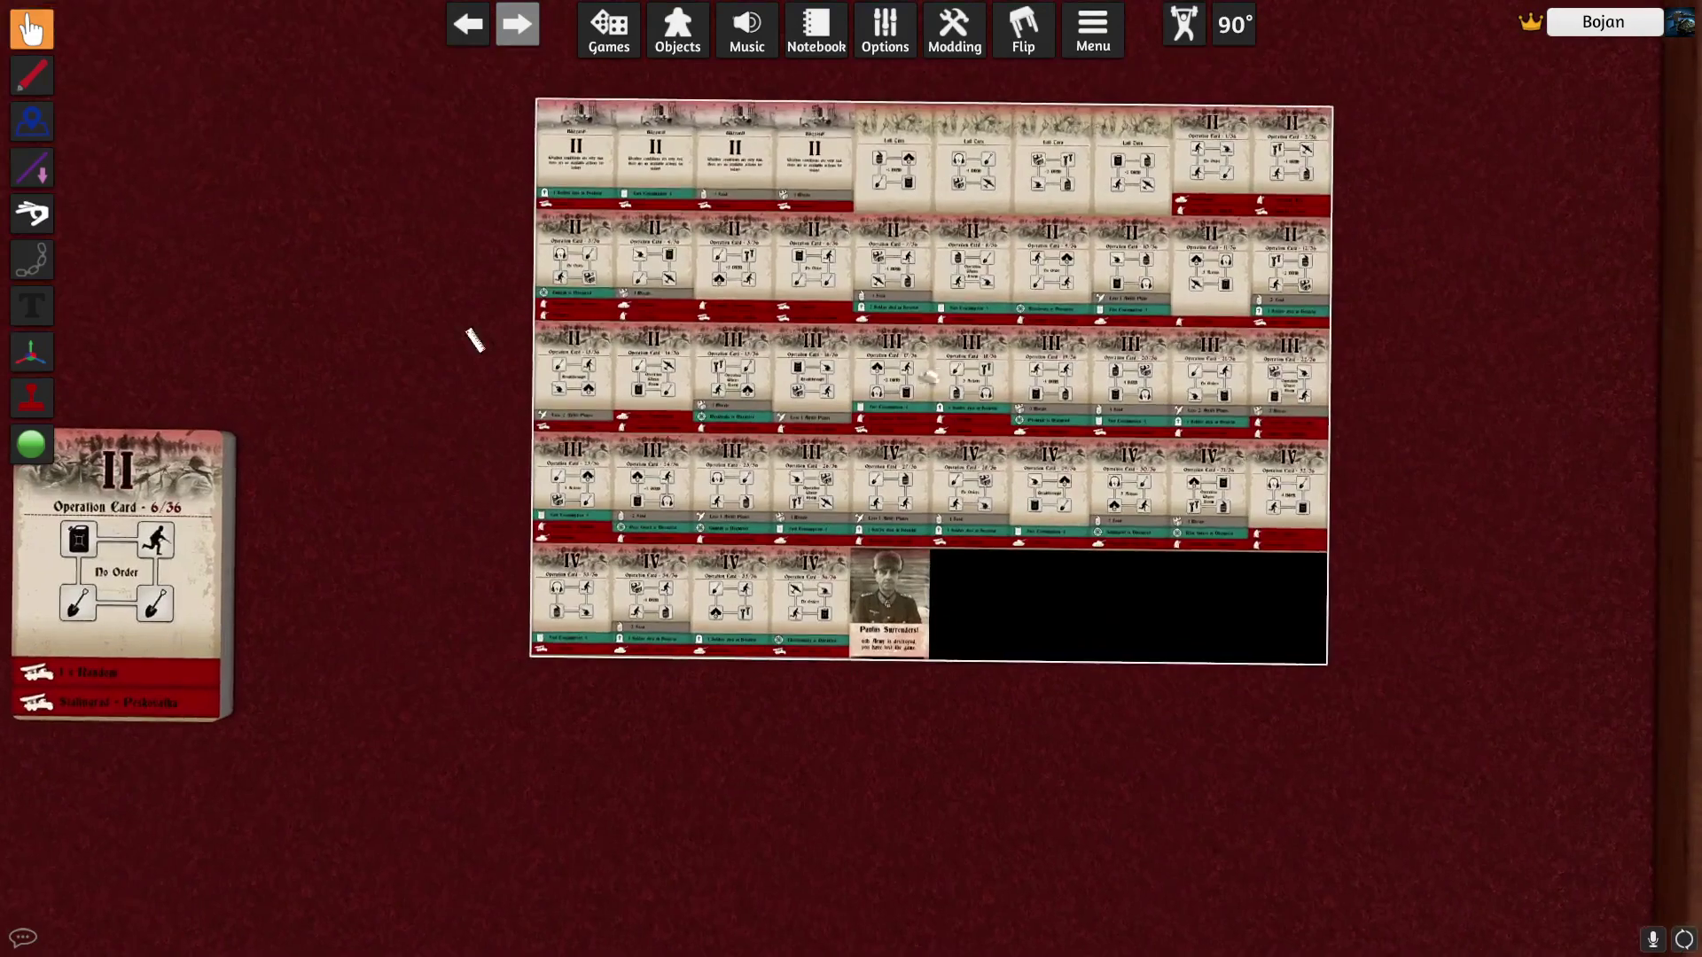
{"action": "key", "text": "Tab"}
{"action": "scroll", "coordinate": [842, 382], "scroll_direction": "down", "scroll_amount": 3}
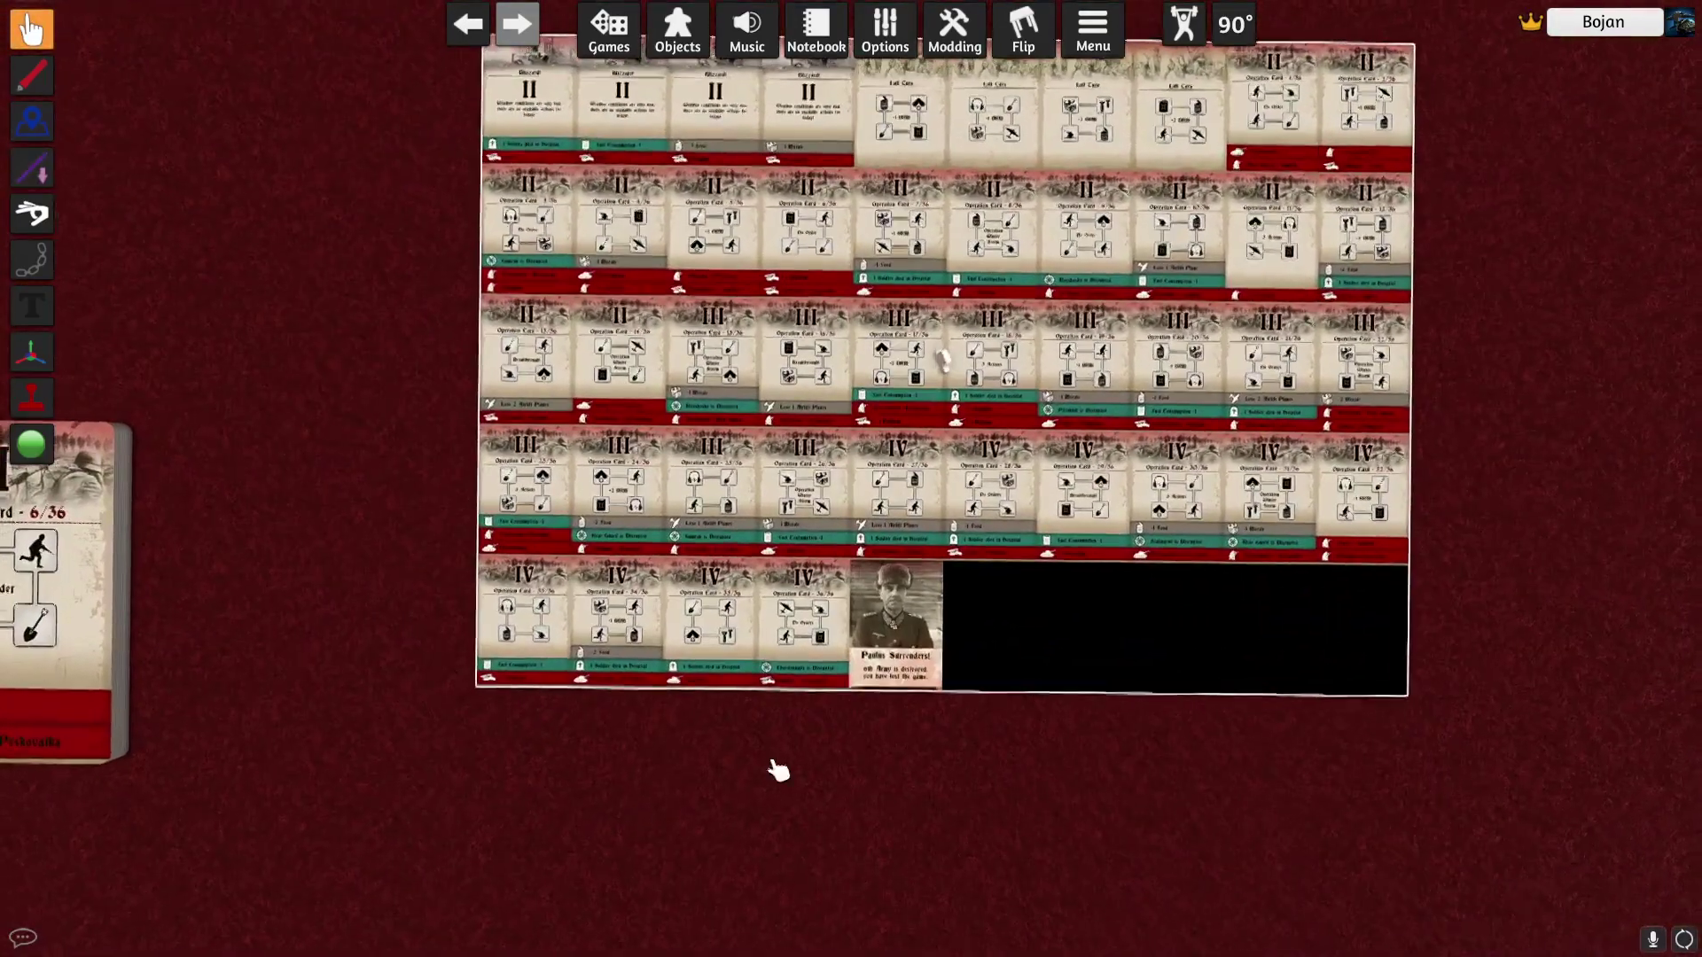
{"action": "key", "text": "Tab"}
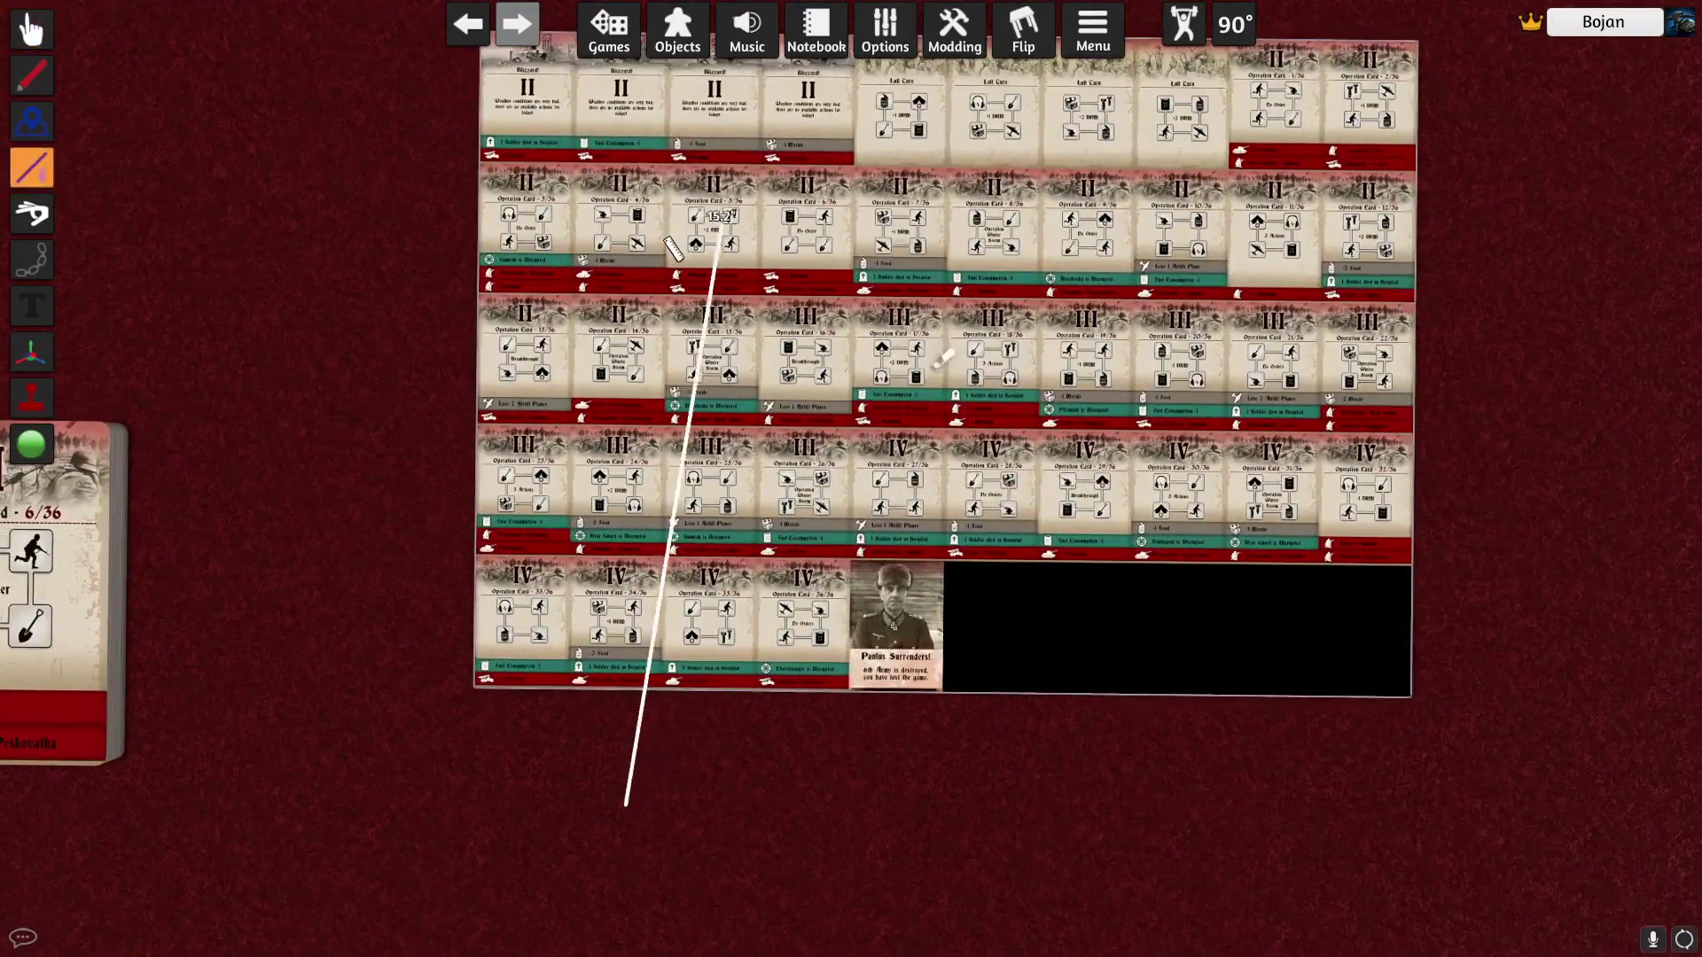
{"action": "scroll", "coordinate": [984, 479], "scroll_direction": "down", "scroll_amount": 3}
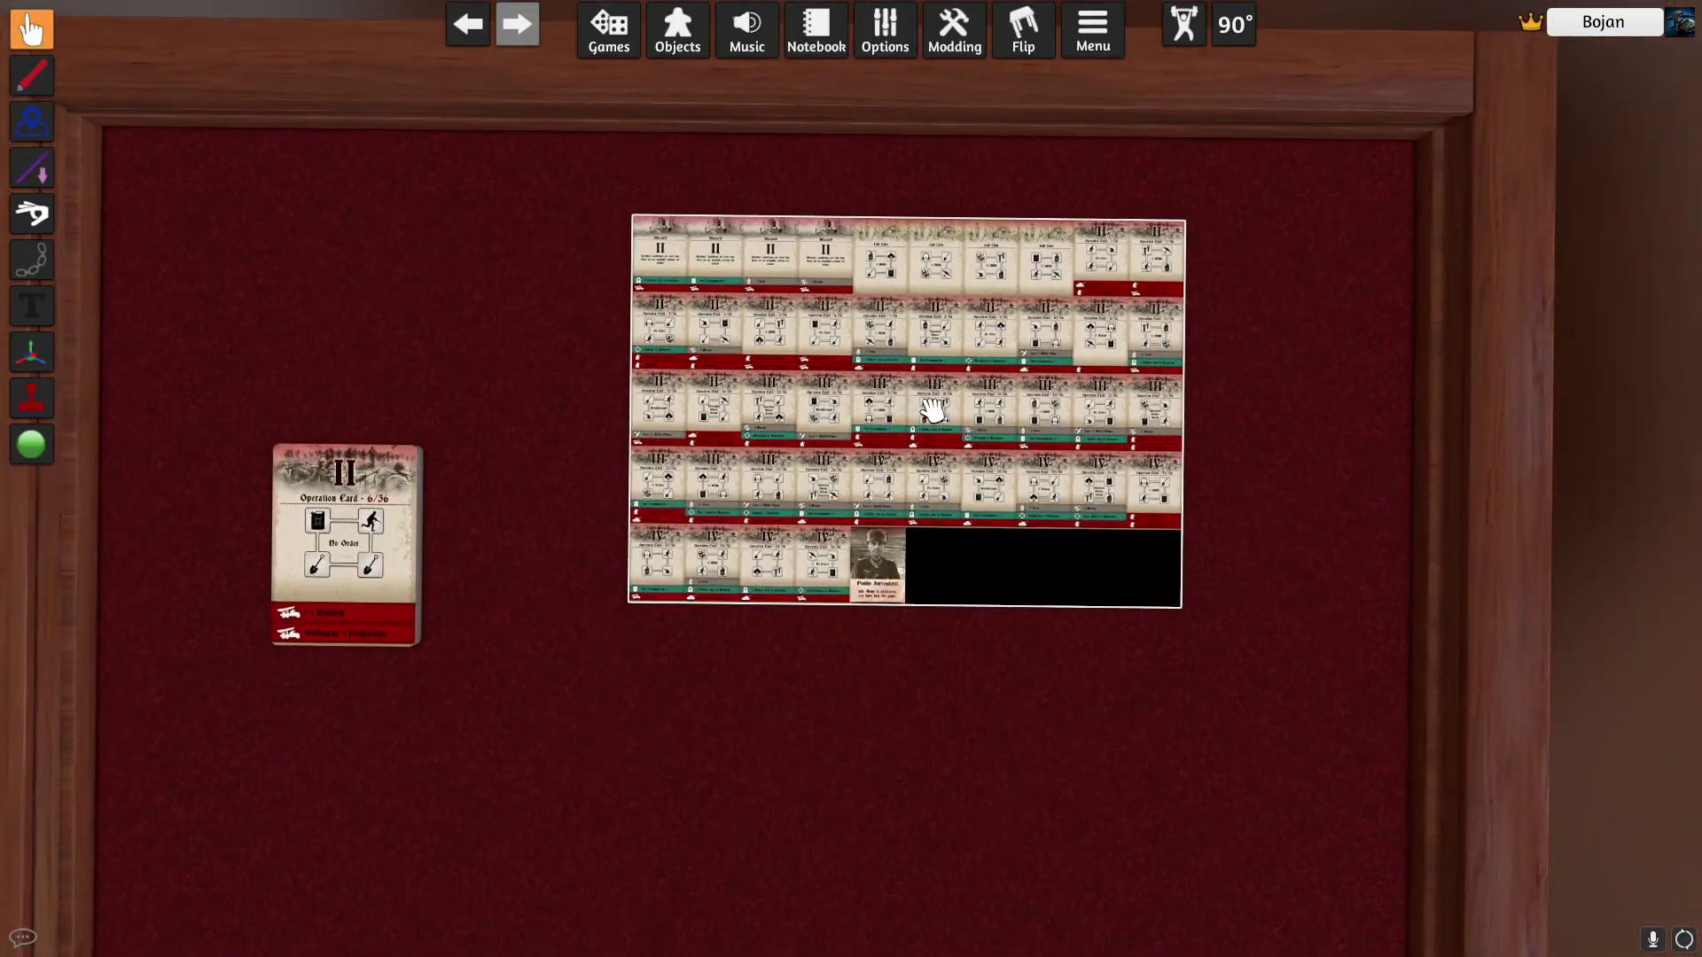
Move the deck closer to the sheet of card images
{"action": "key", "text": "a"}
{"action": "key", "text": "s"}
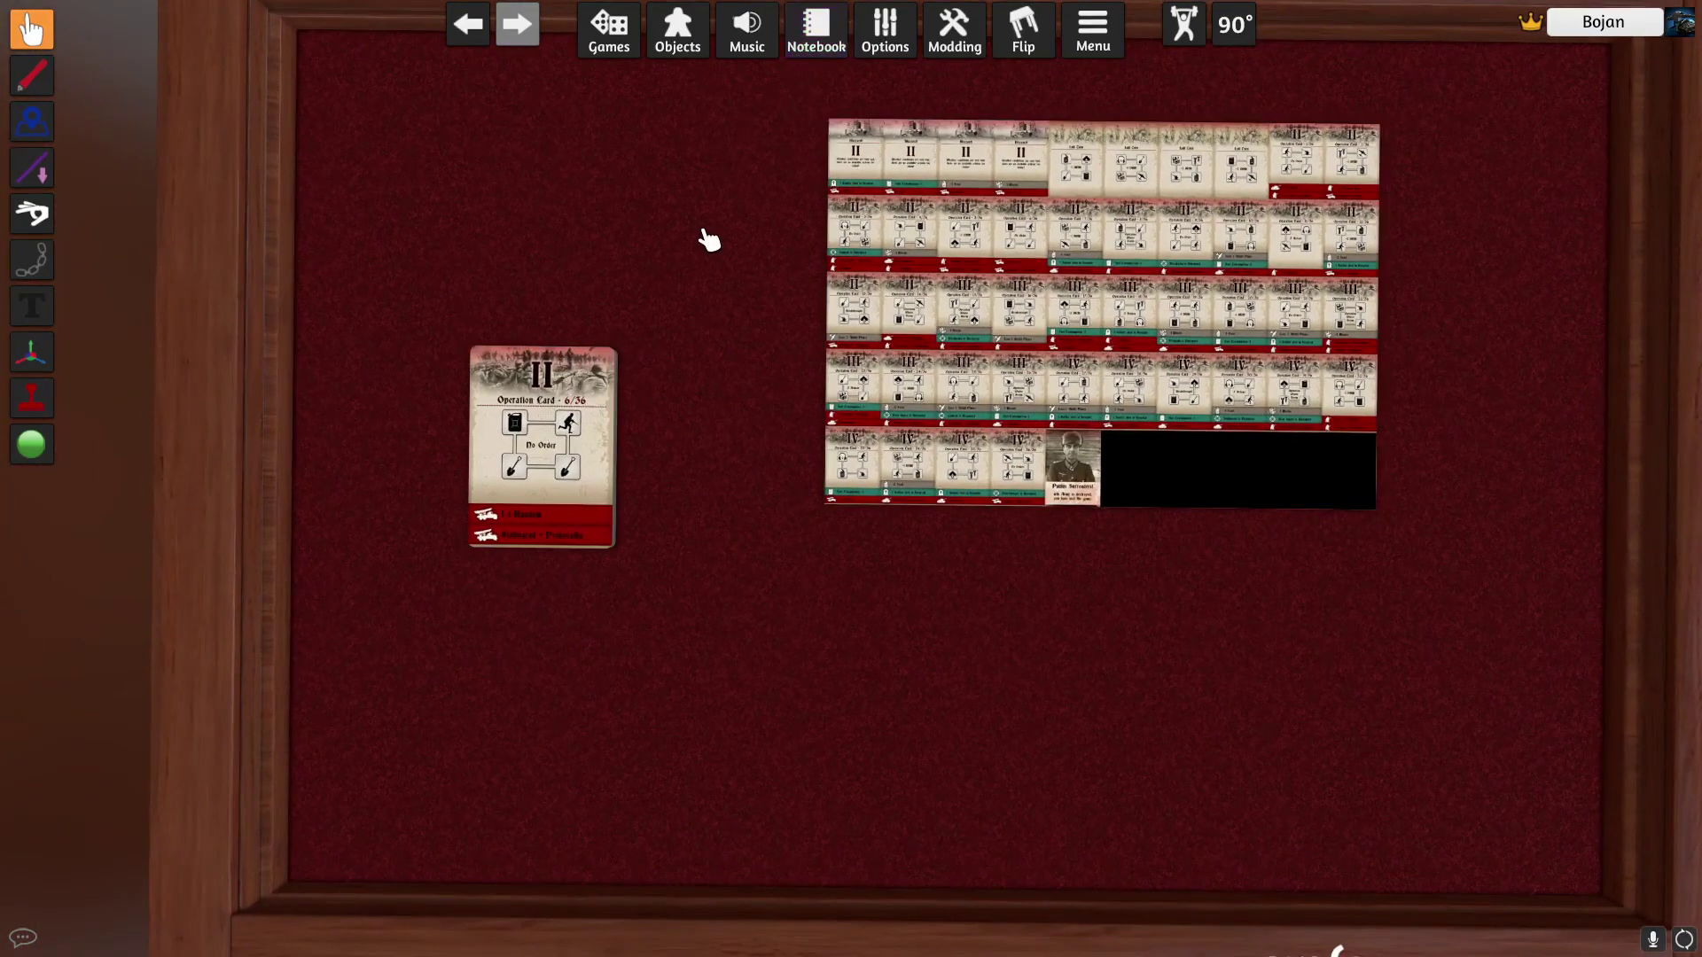
{"action": "scroll", "coordinate": [843, 429], "scroll_direction": "up", "scroll_amount": 3}
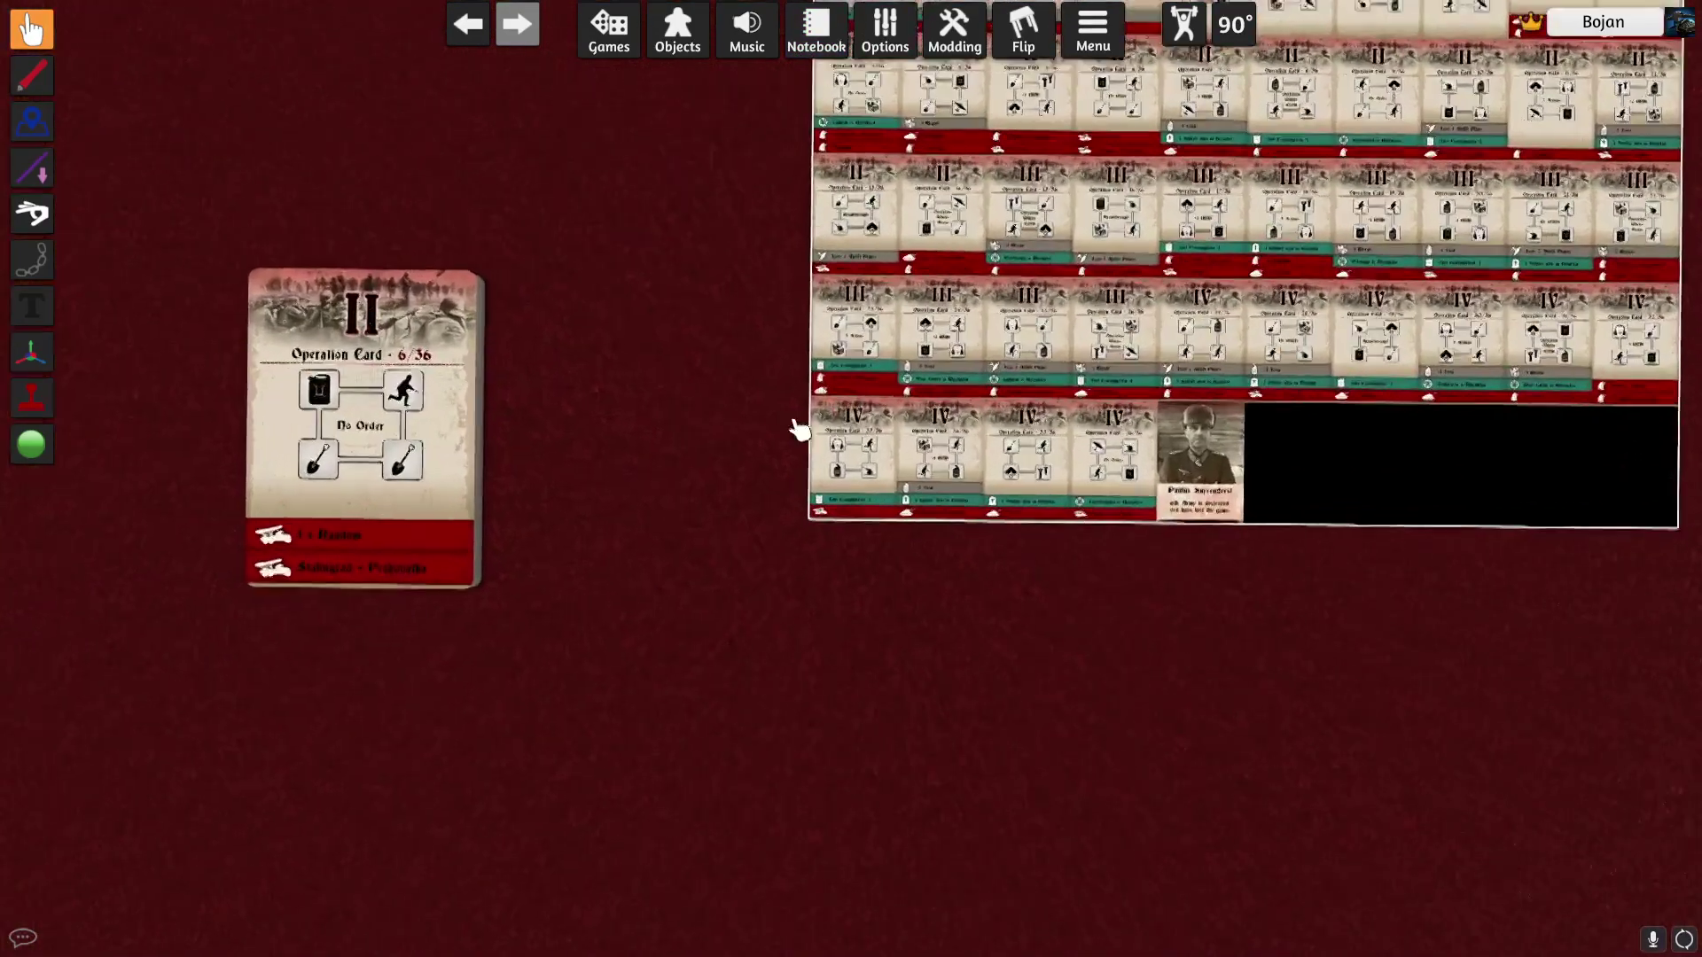
{"action": "scroll", "coordinate": [804, 532], "scroll_direction": "down", "scroll_amount": 3}
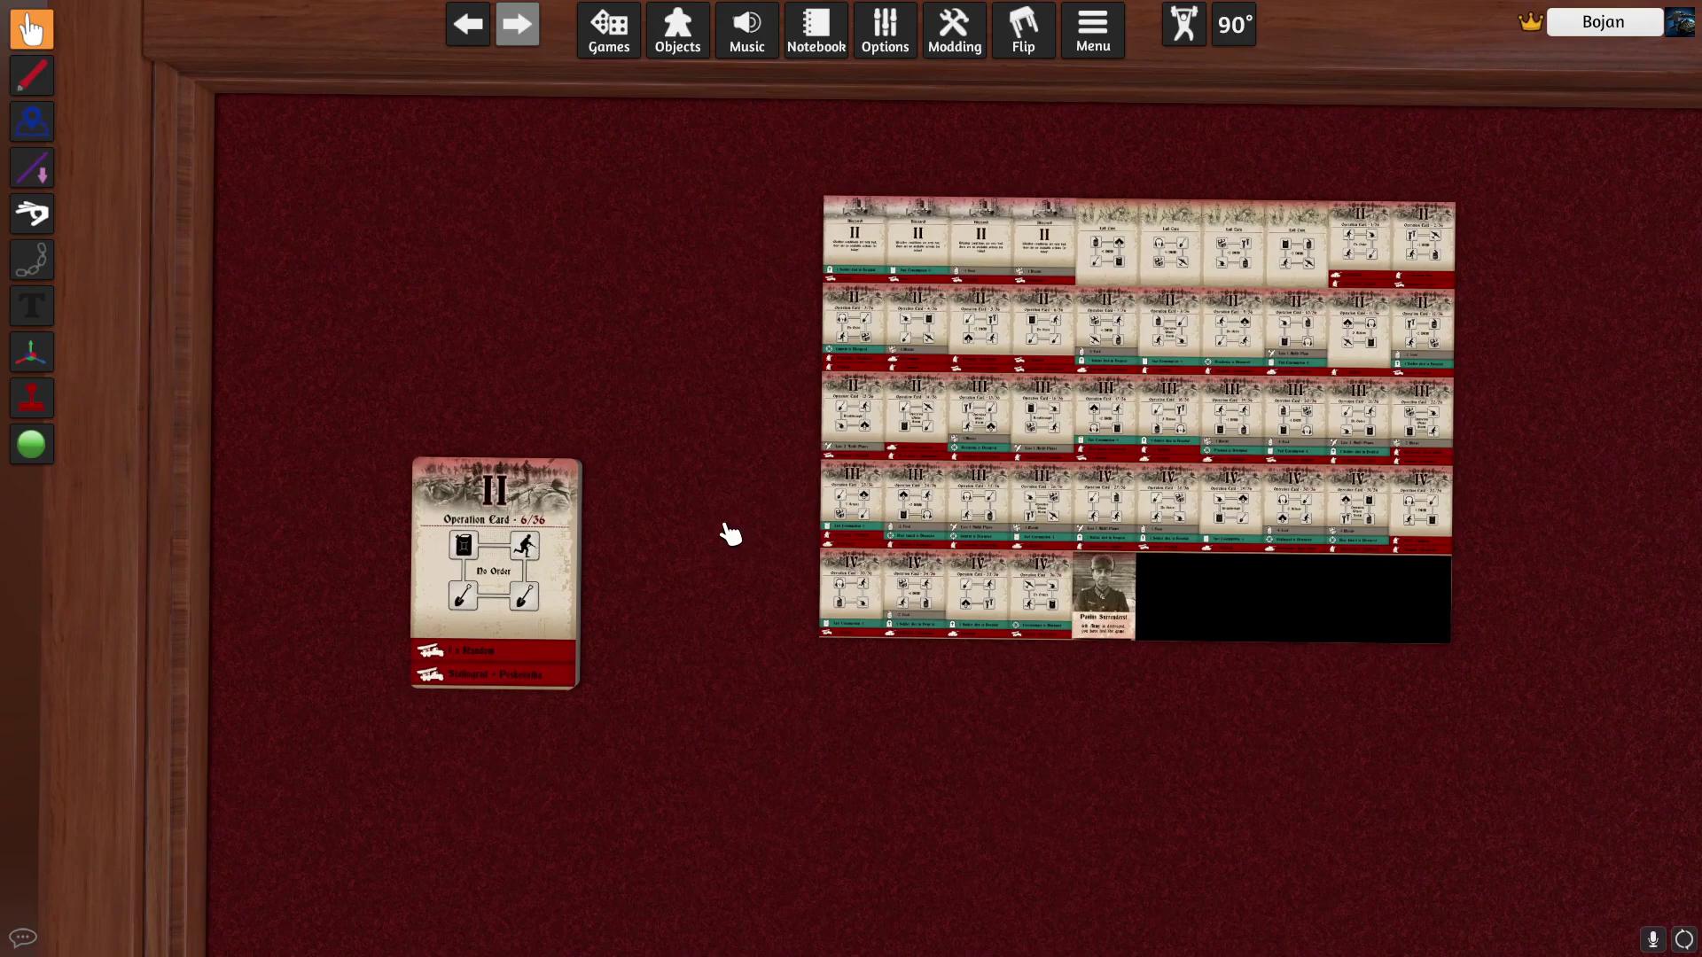
{"action": "left_click_drag", "start_coordinate": [518, 578], "coordinate": [654, 410]}
{"action": "scroll", "coordinate": [1004, 415], "scroll_direction": "up", "scroll_amount": 2}
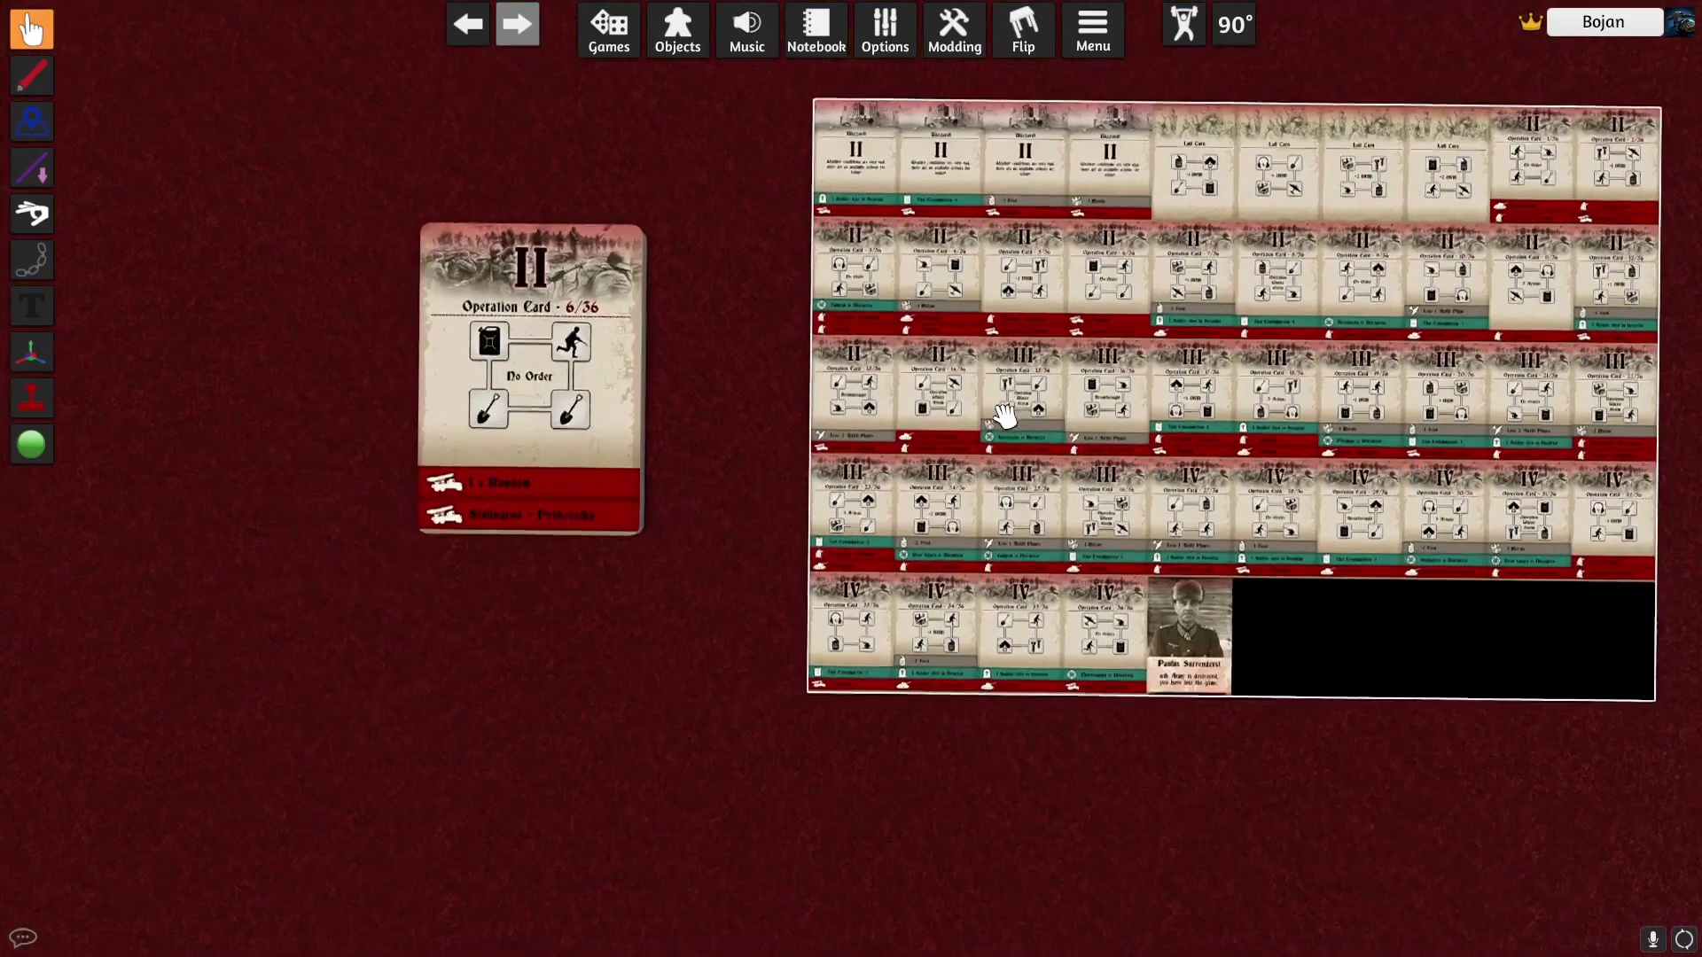
{"action": "scroll", "coordinate": [771, 487], "scroll_direction": "down", "scroll_amount": 3}
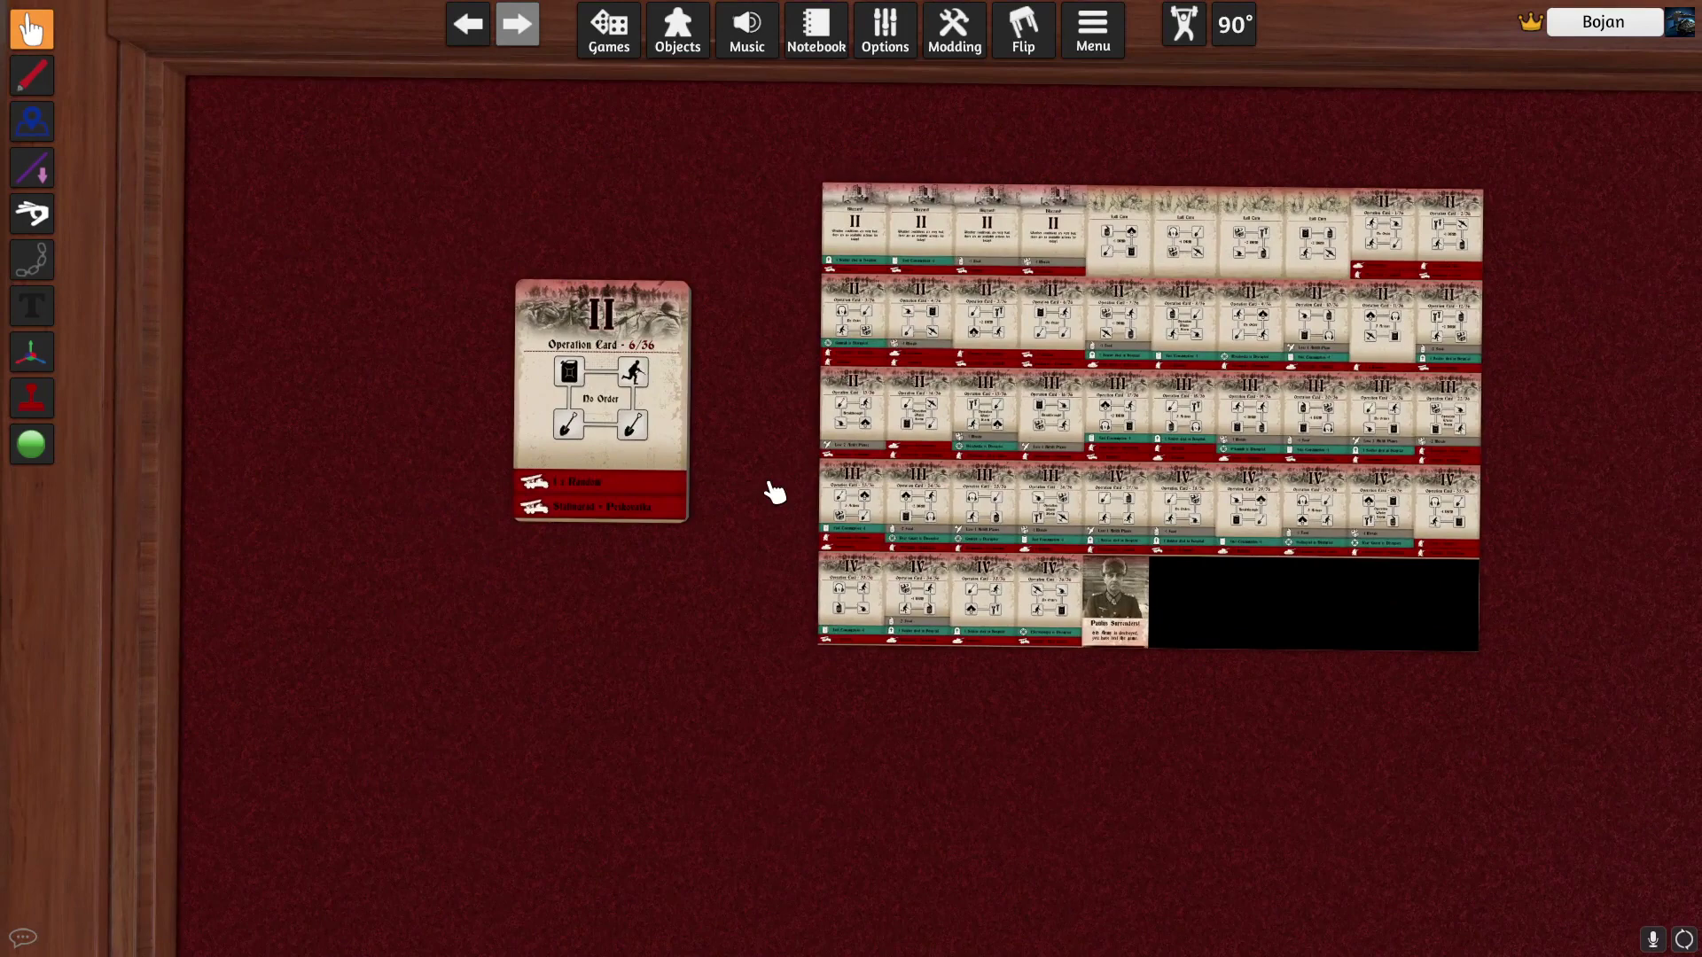
{"action": "scroll", "coordinate": [767, 486], "scroll_direction": "up", "scroll_amount": 3}
{"action": "scroll", "coordinate": [749, 488], "scroll_direction": "down", "scroll_amount": 3}
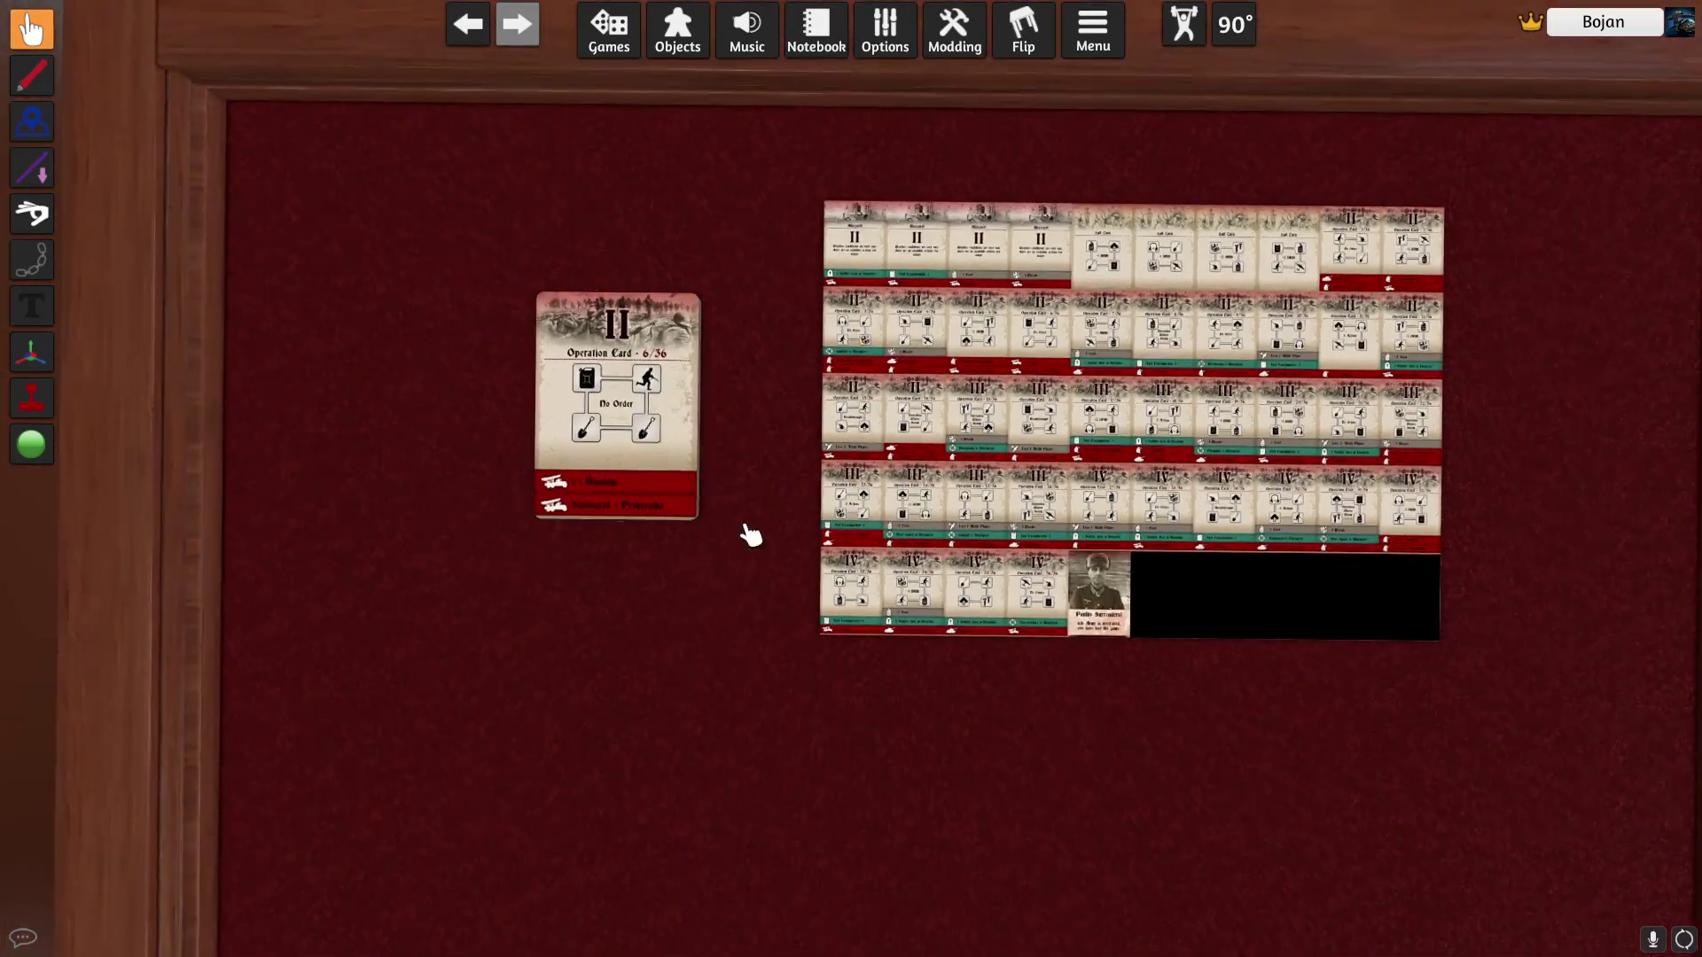
Reimport the custom deck with width 10, height 5 and 50 cards
{"action": "scroll", "coordinate": [649, 569], "scroll_direction": "up", "scroll_amount": 1}
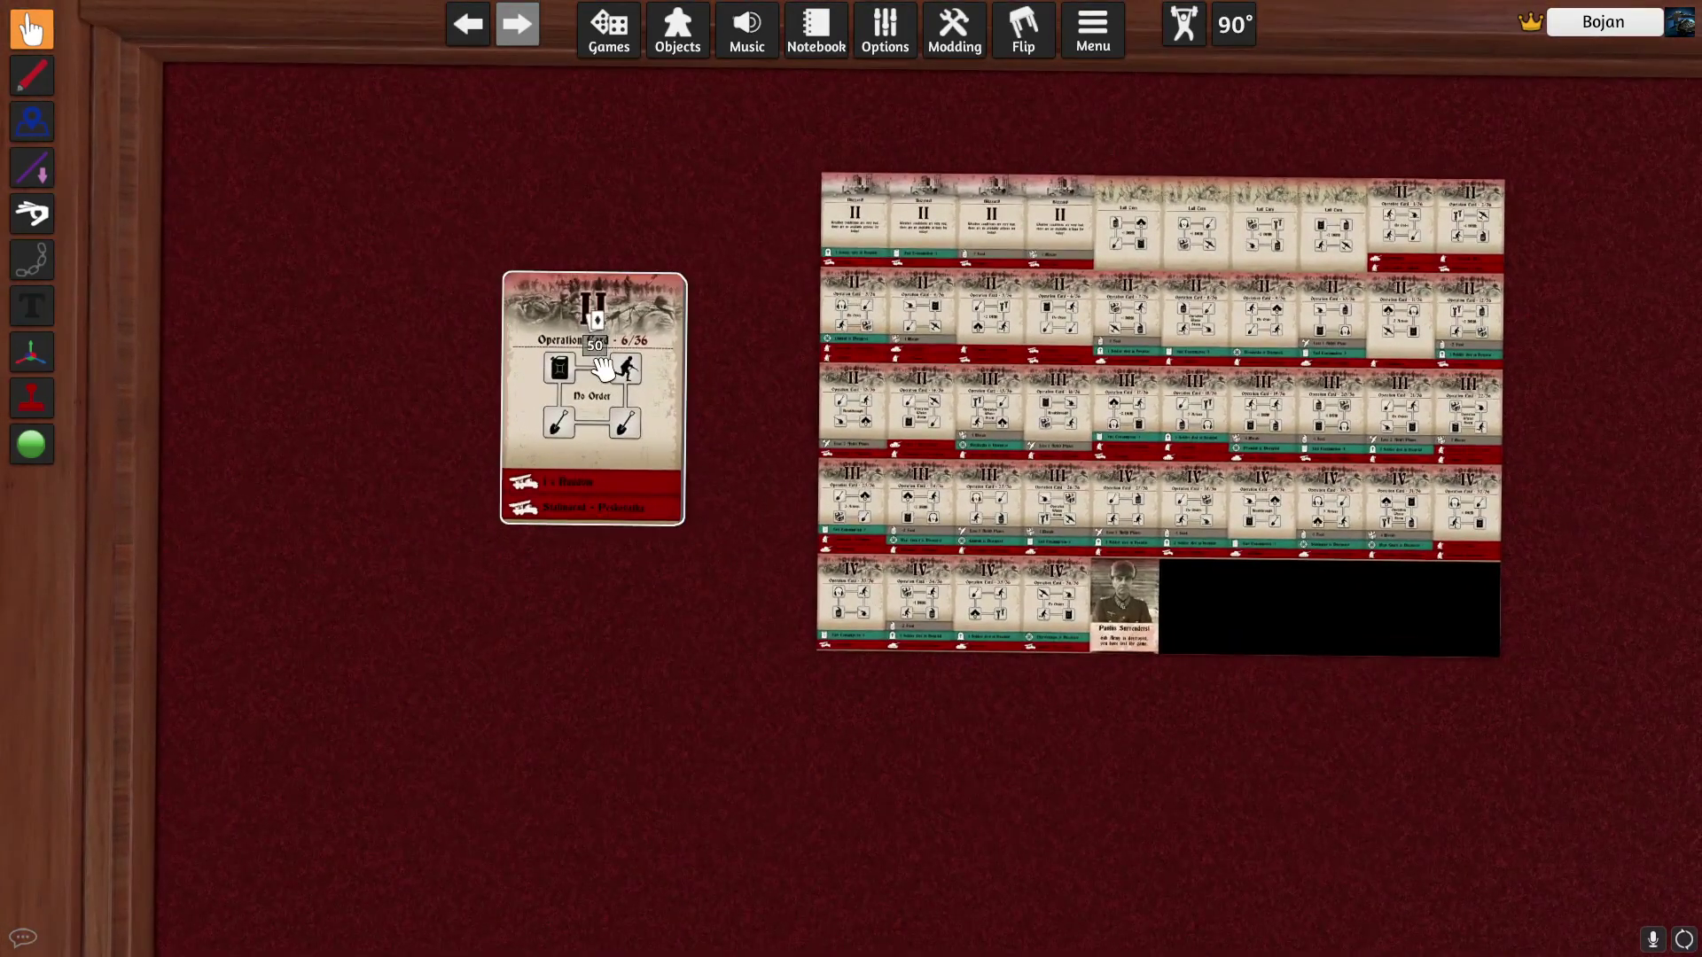
{"action": "right_click", "coordinate": [602, 368]}
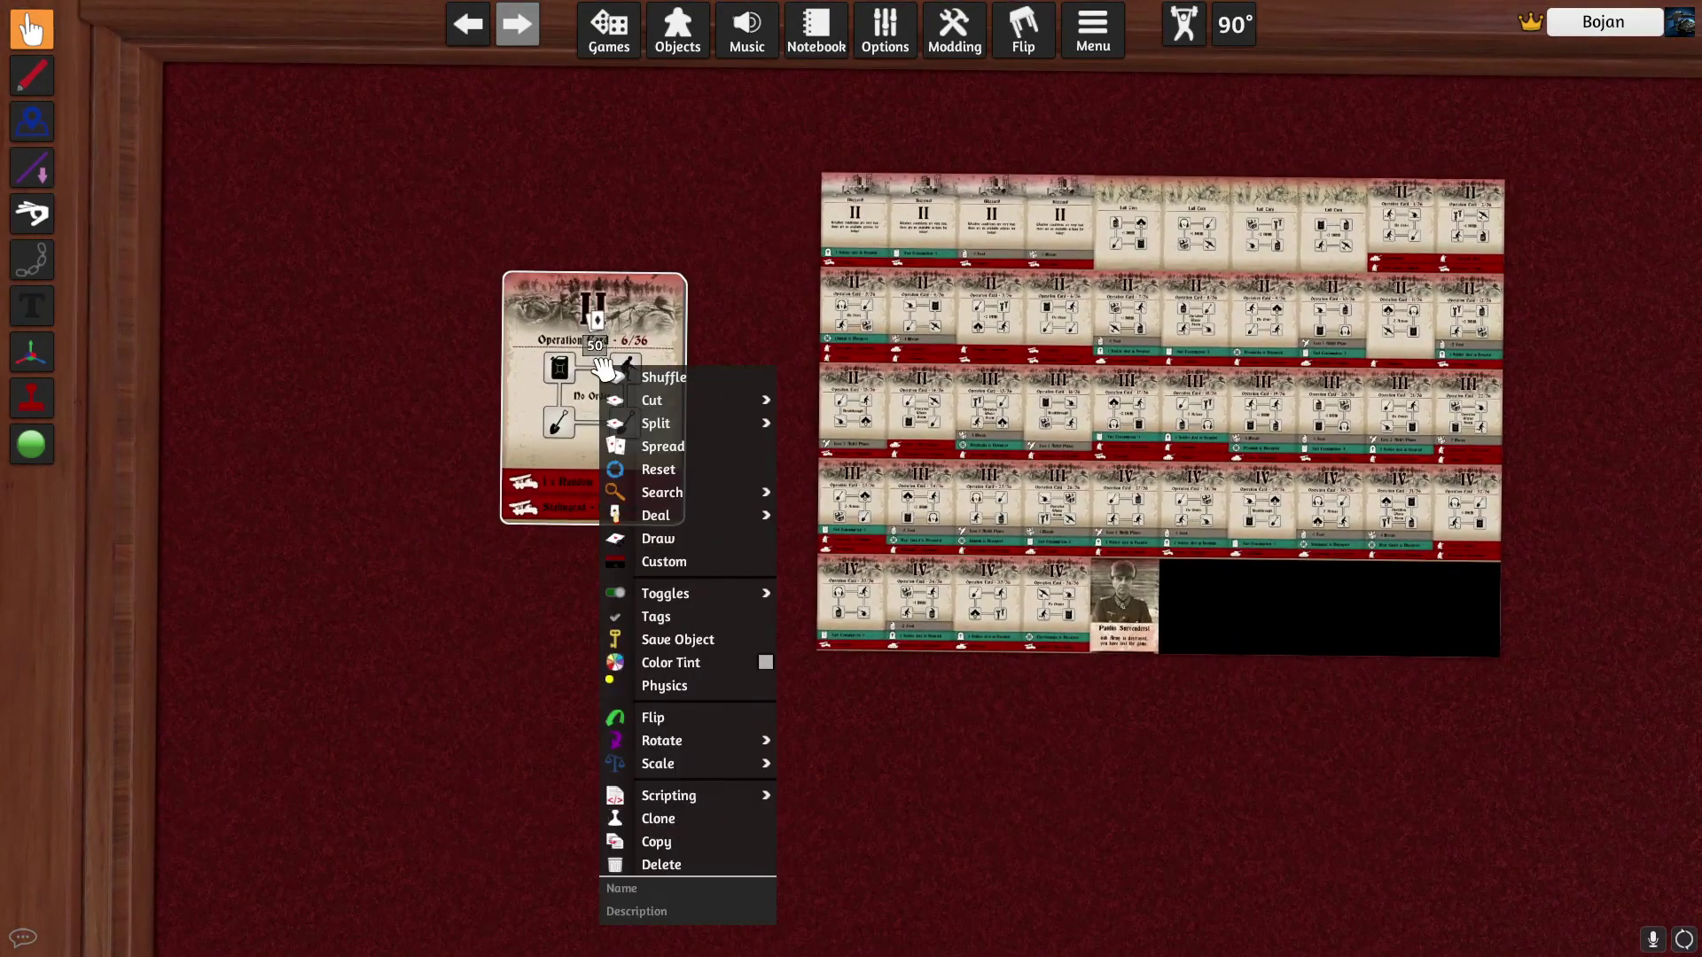
{"action": "left_click", "coordinate": [663, 562]}
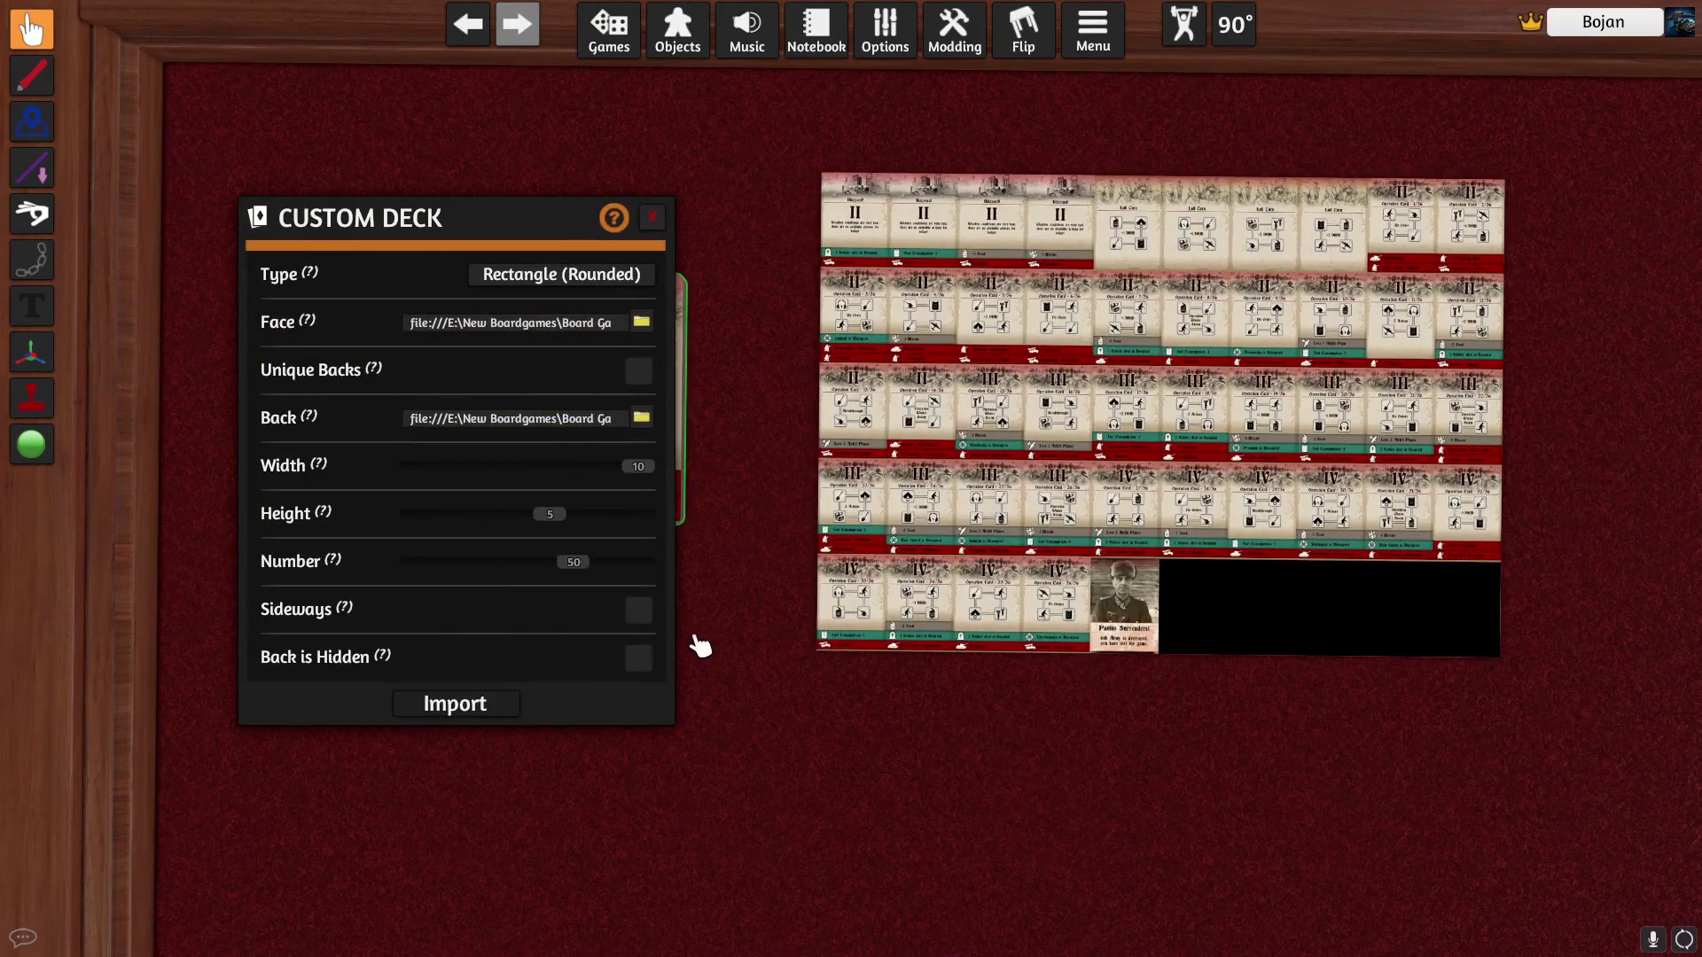
{"action": "left_click", "coordinate": [513, 696]}
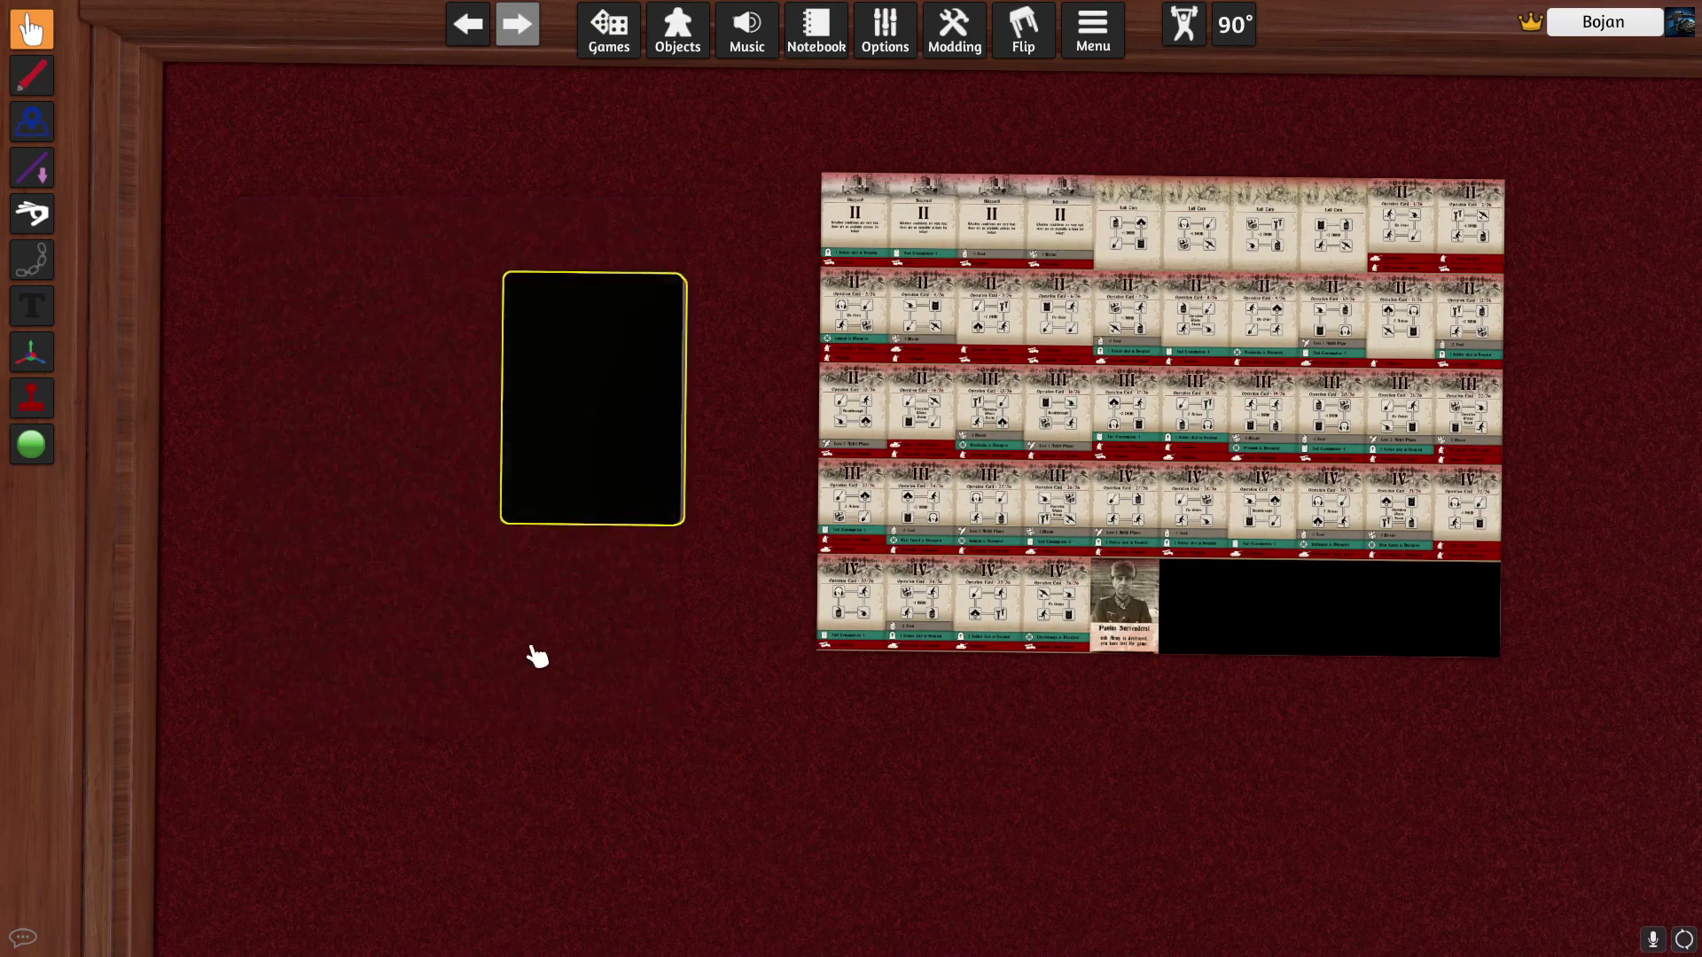
Pull the blank black cards off the top of the deck and spread them around it on the table
{"action": "left_click_drag", "start_coordinate": [513, 490], "coordinate": [454, 503]}
{"action": "left_click_drag", "start_coordinate": [608, 543], "coordinate": [545, 625]}
{"action": "left_click_drag", "start_coordinate": [594, 399], "coordinate": [793, 780]}
{"action": "mouse_move", "coordinate": [530, 424]}
{"action": "left_mouse_down"}
{"action": "mouse_move", "coordinate": [417, 304]}
{"action": "mouse_move", "coordinate": [457, 328]}
{"action": "mouse_move", "coordinate": [465, 381]}
{"action": "mouse_move", "coordinate": [554, 421]}
{"action": "left_mouse_up"}
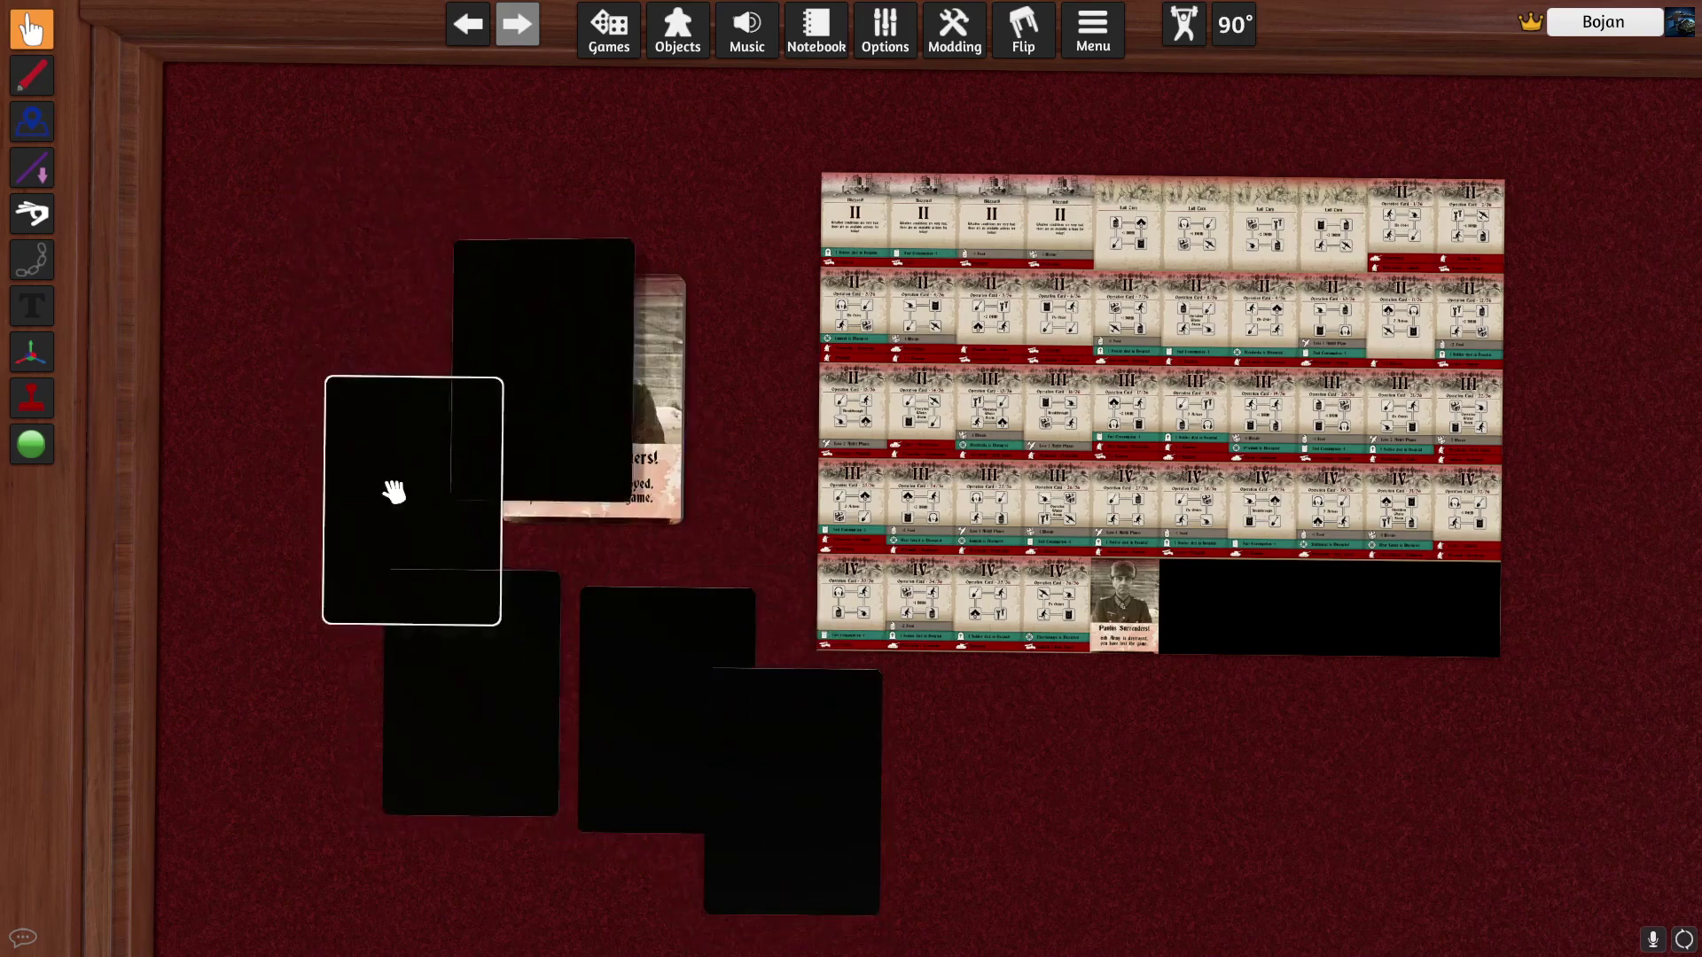
Put the spread blank black cards back on the deck
{"action": "left_click_drag", "start_coordinate": [396, 494], "coordinate": [539, 503]}
{"action": "left_click_drag", "start_coordinate": [519, 673], "coordinate": [578, 477]}
{"action": "left_click_drag", "start_coordinate": [657, 630], "coordinate": [586, 399]}
{"action": "left_click_drag", "start_coordinate": [745, 700], "coordinate": [621, 443]}
Set the custom deck's number of cards to 45, enable Sideways and reimport the deck
{"action": "right_click", "coordinate": [642, 426]}
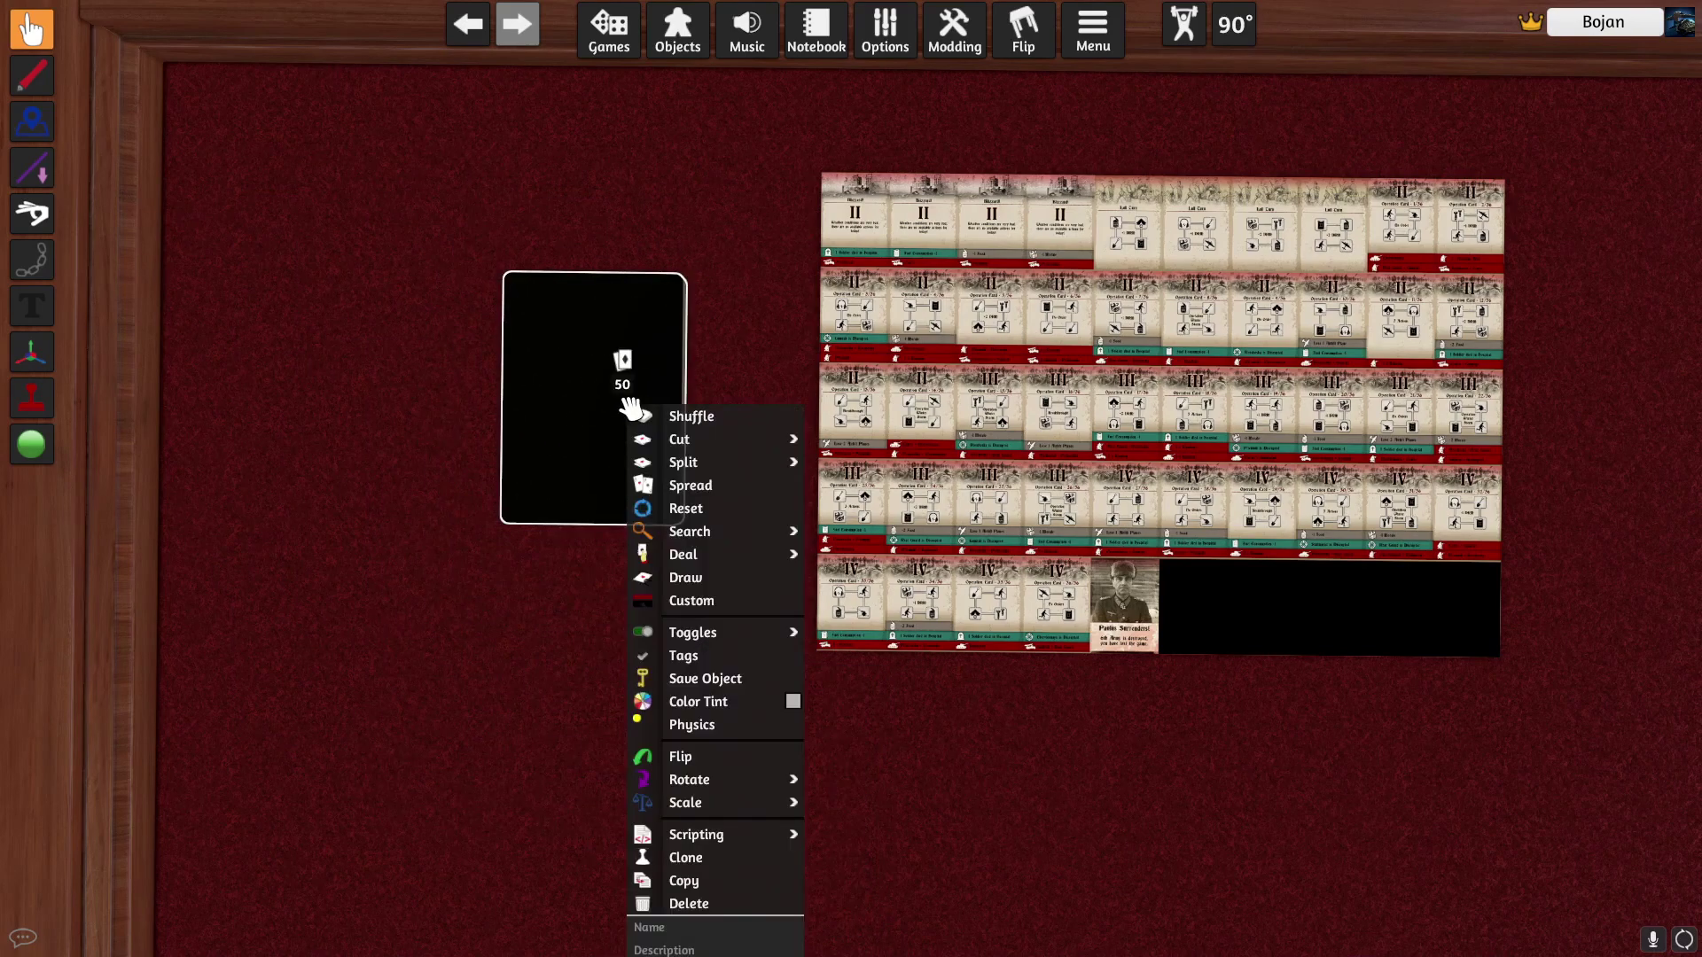
{"action": "left_click", "coordinate": [706, 601]}
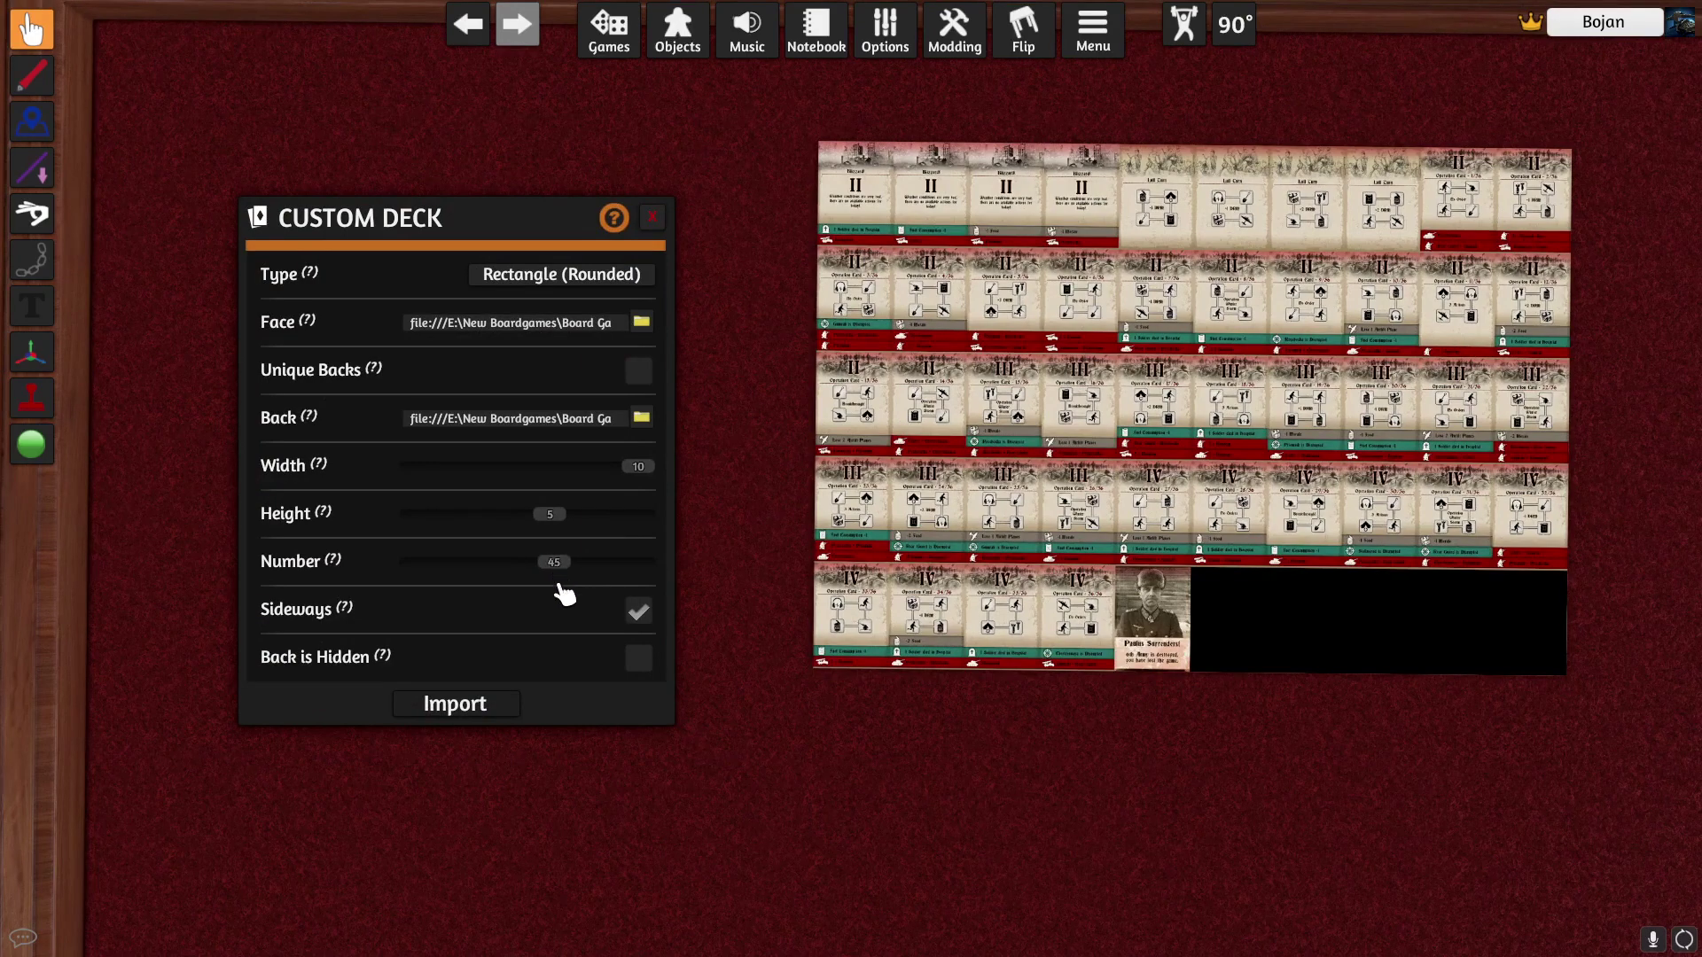
{"action": "left_click", "coordinate": [494, 703]}
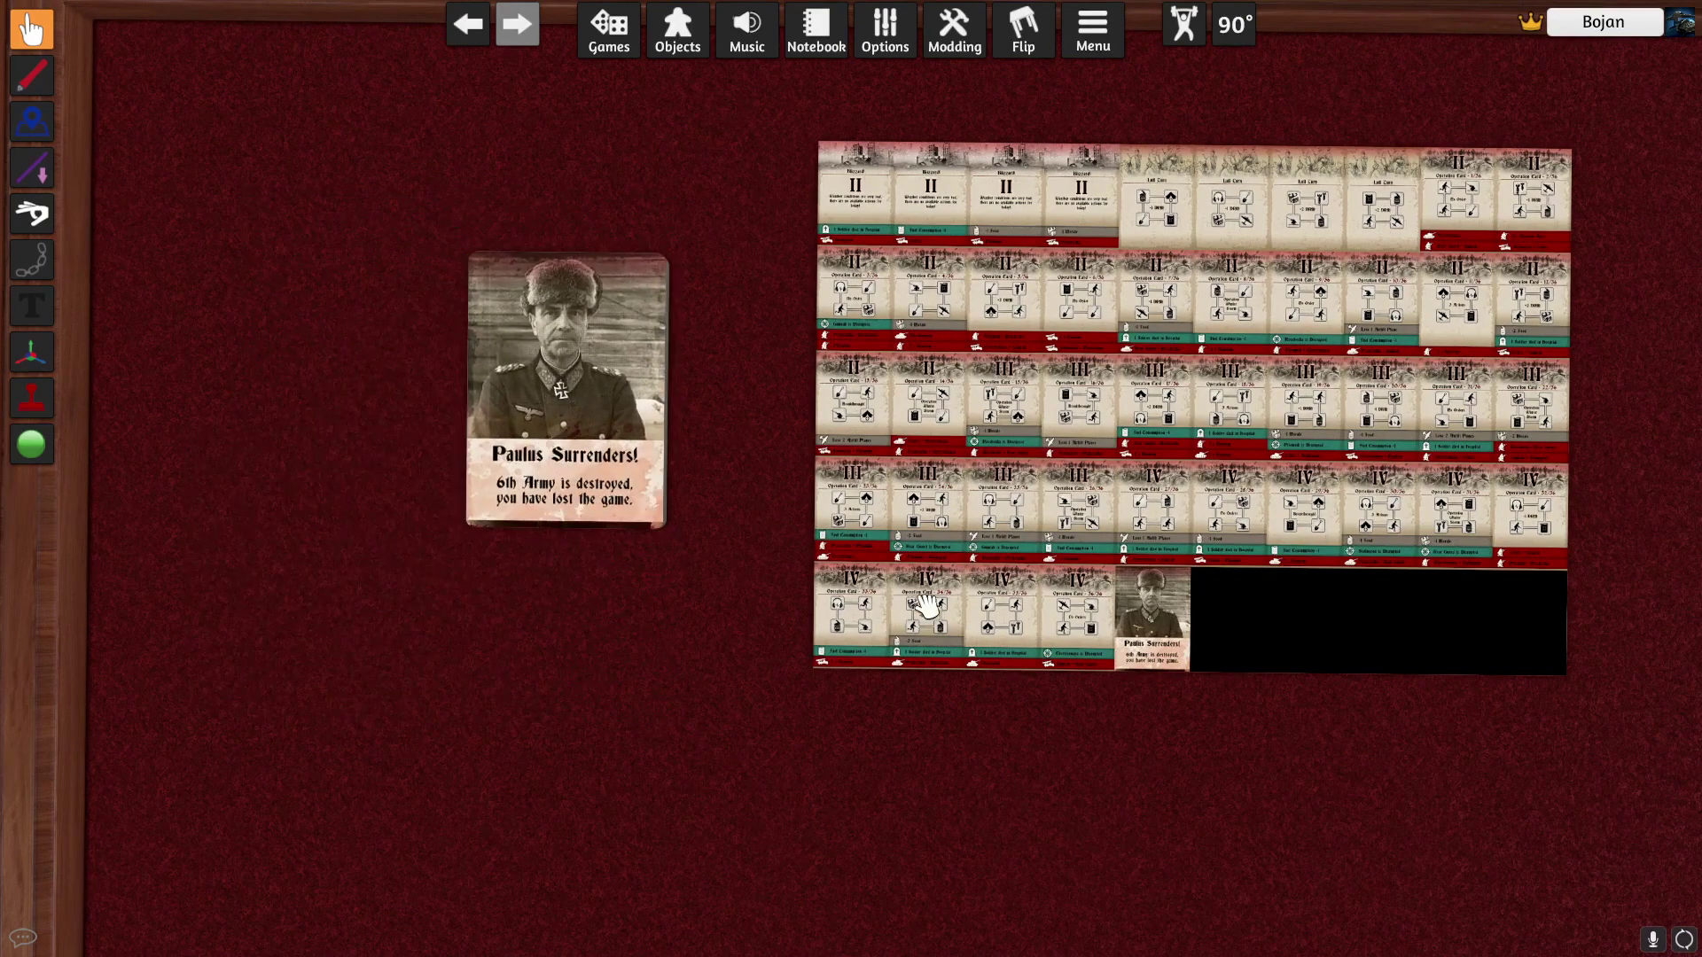
Draw measuring lines across the sheet of card images, around the Paulus Surrenders! card and the black unused slots
{"action": "key", "text": "Tab"}
{"action": "scroll", "coordinate": [1208, 615], "scroll_direction": "up", "scroll_amount": 2}
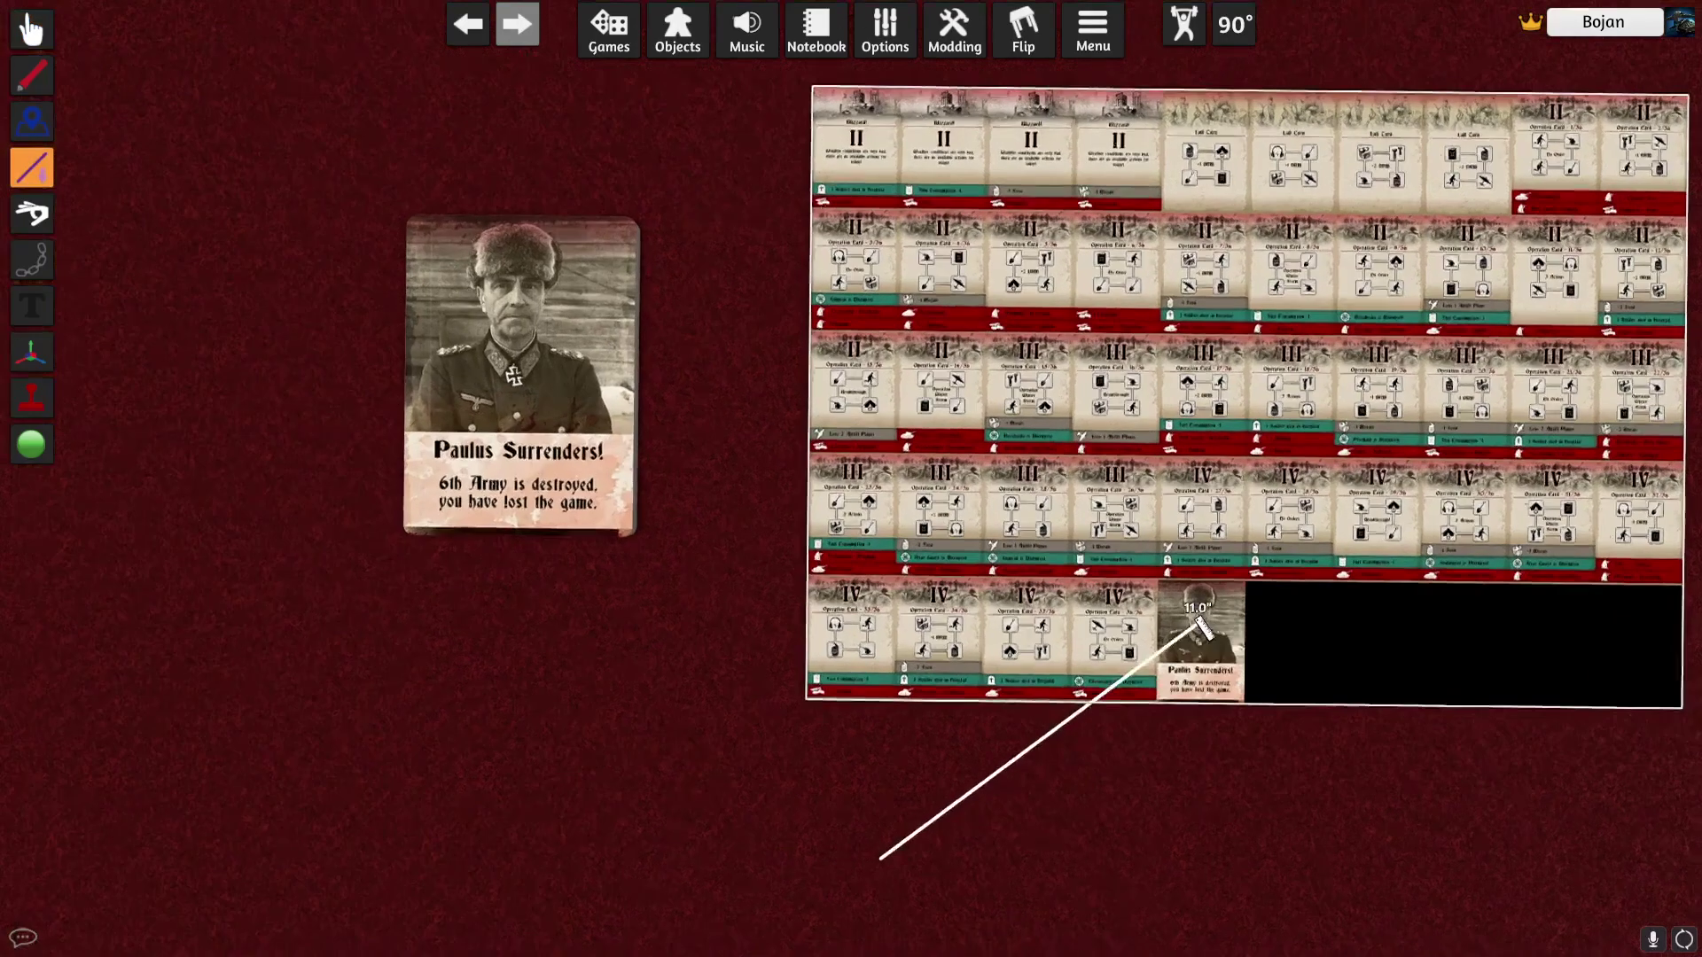
{"action": "scroll", "coordinate": [921, 284], "scroll_direction": "down", "scroll_amount": 1}
{"action": "left_click_drag", "start_coordinate": [895, 221], "coordinate": [1292, 669]}
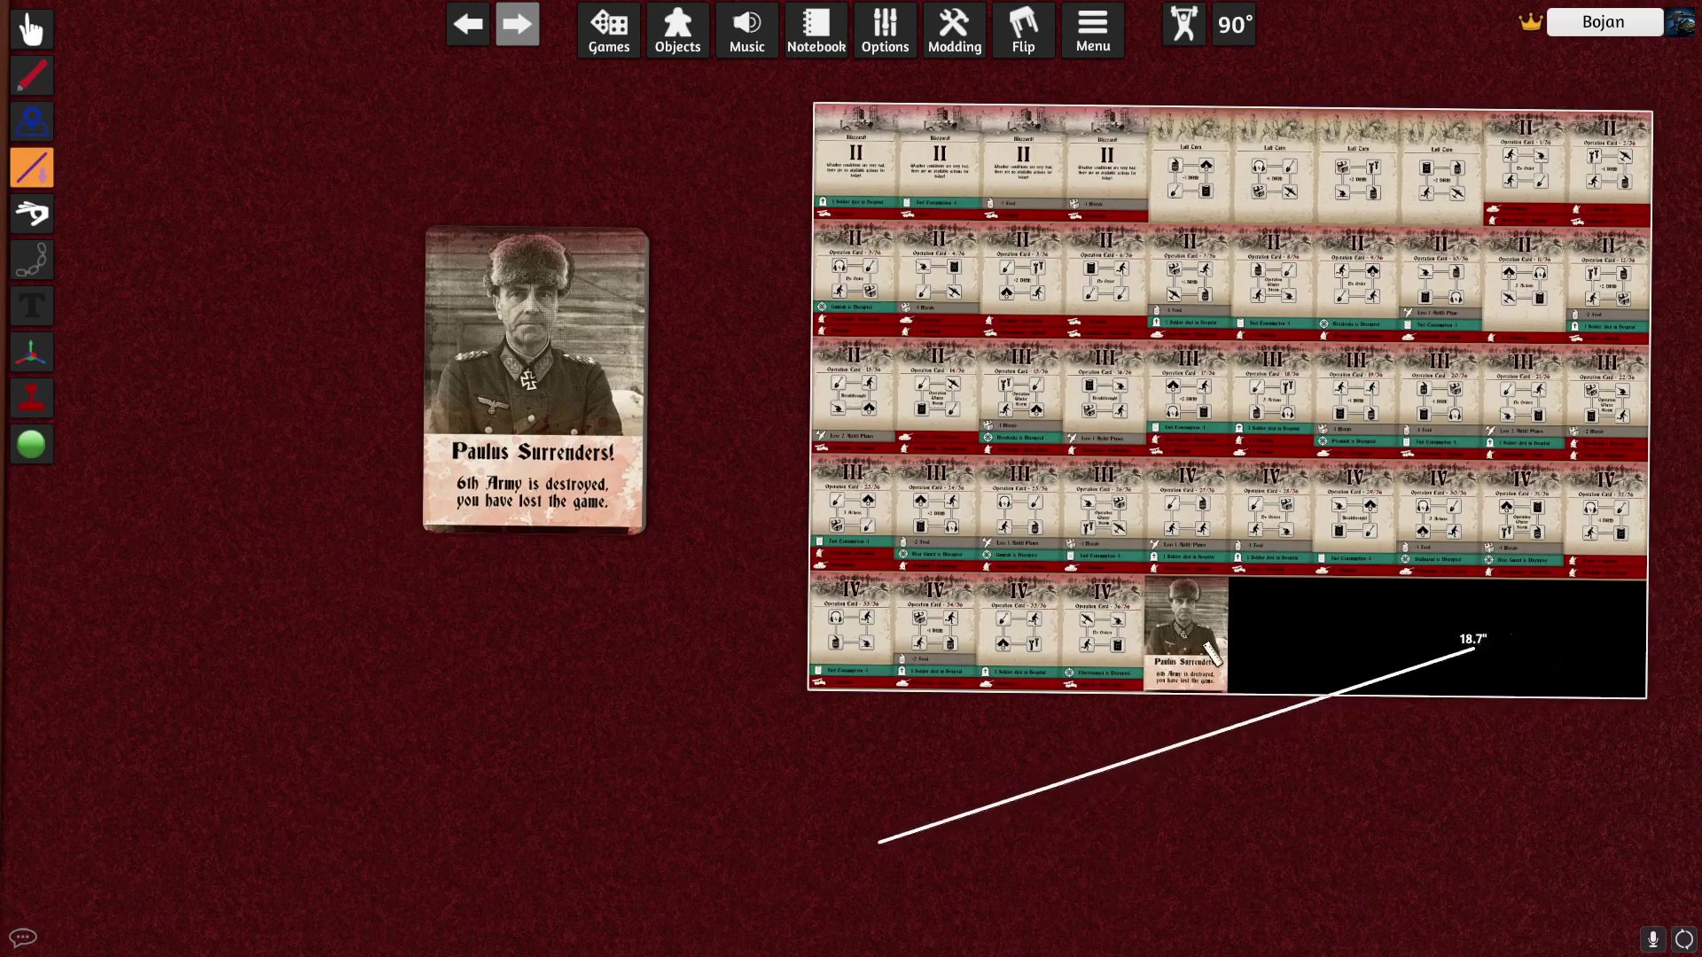
{"action": "key", "text": "a"}
{"action": "key", "text": "w"}
{"action": "left_click_drag", "start_coordinate": [696, 470], "coordinate": [740, 497]}
{"action": "scroll", "coordinate": [699, 627], "scroll_direction": "down", "scroll_amount": 5}
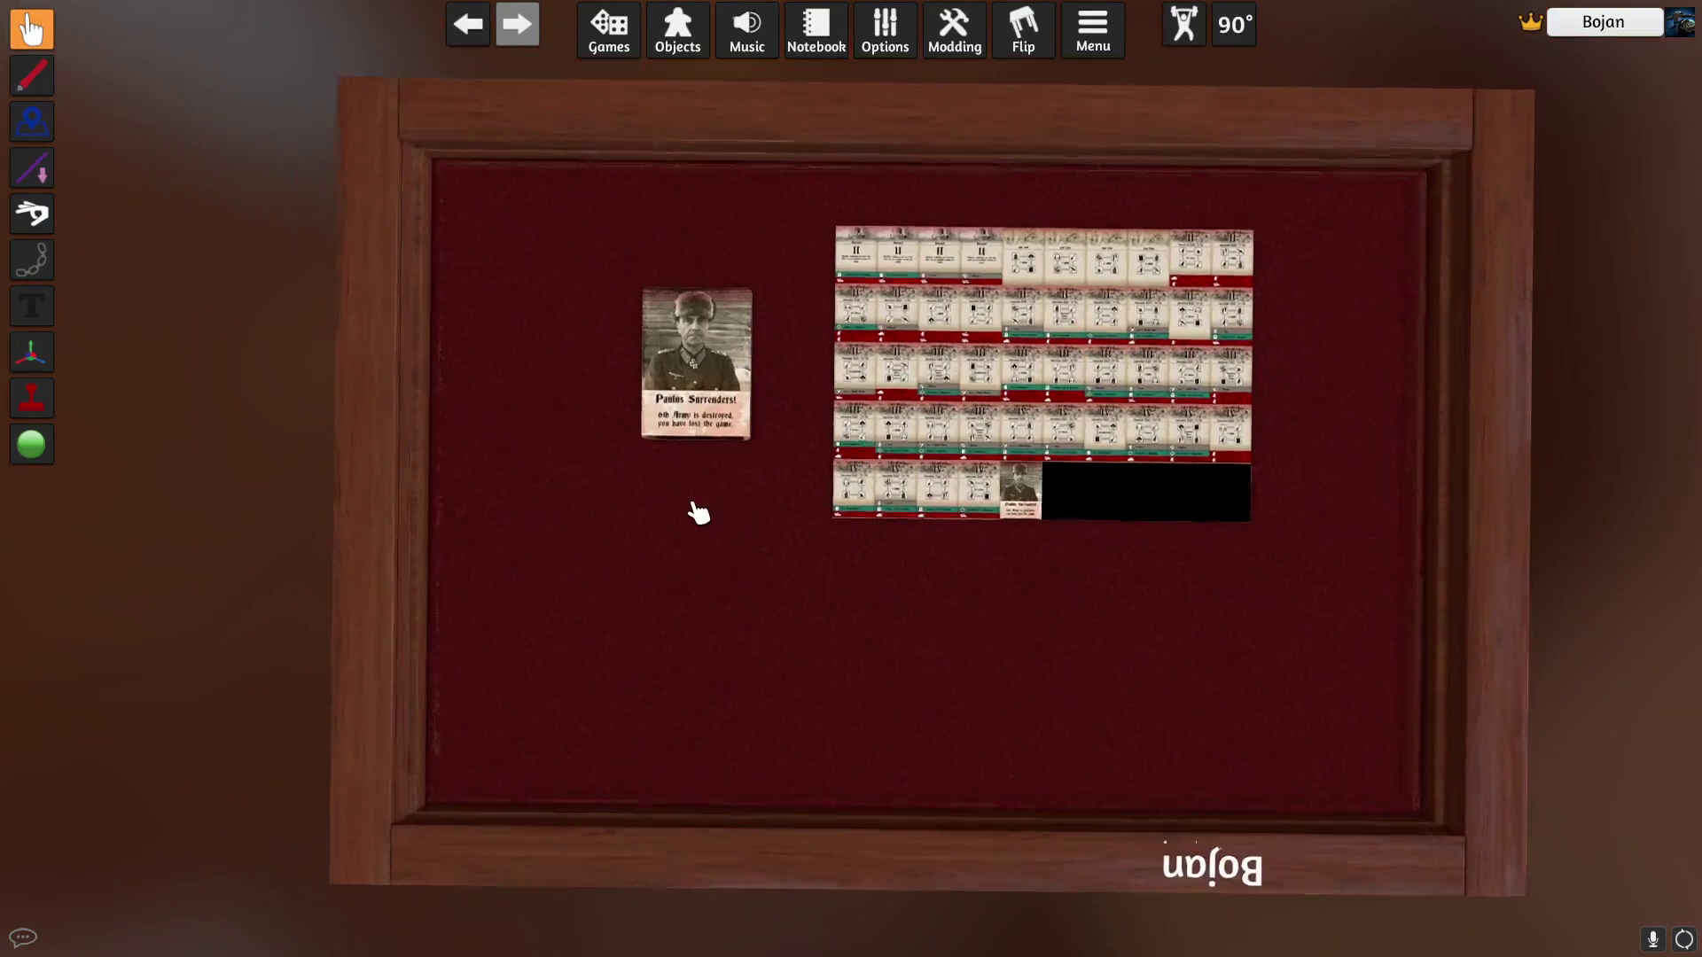
{"action": "scroll", "coordinate": [692, 504], "scroll_direction": "up", "scroll_amount": 3}
Reimport the 45-card deck with Sideways enabled and magnify its top card
{"action": "right_click", "coordinate": [639, 353]}
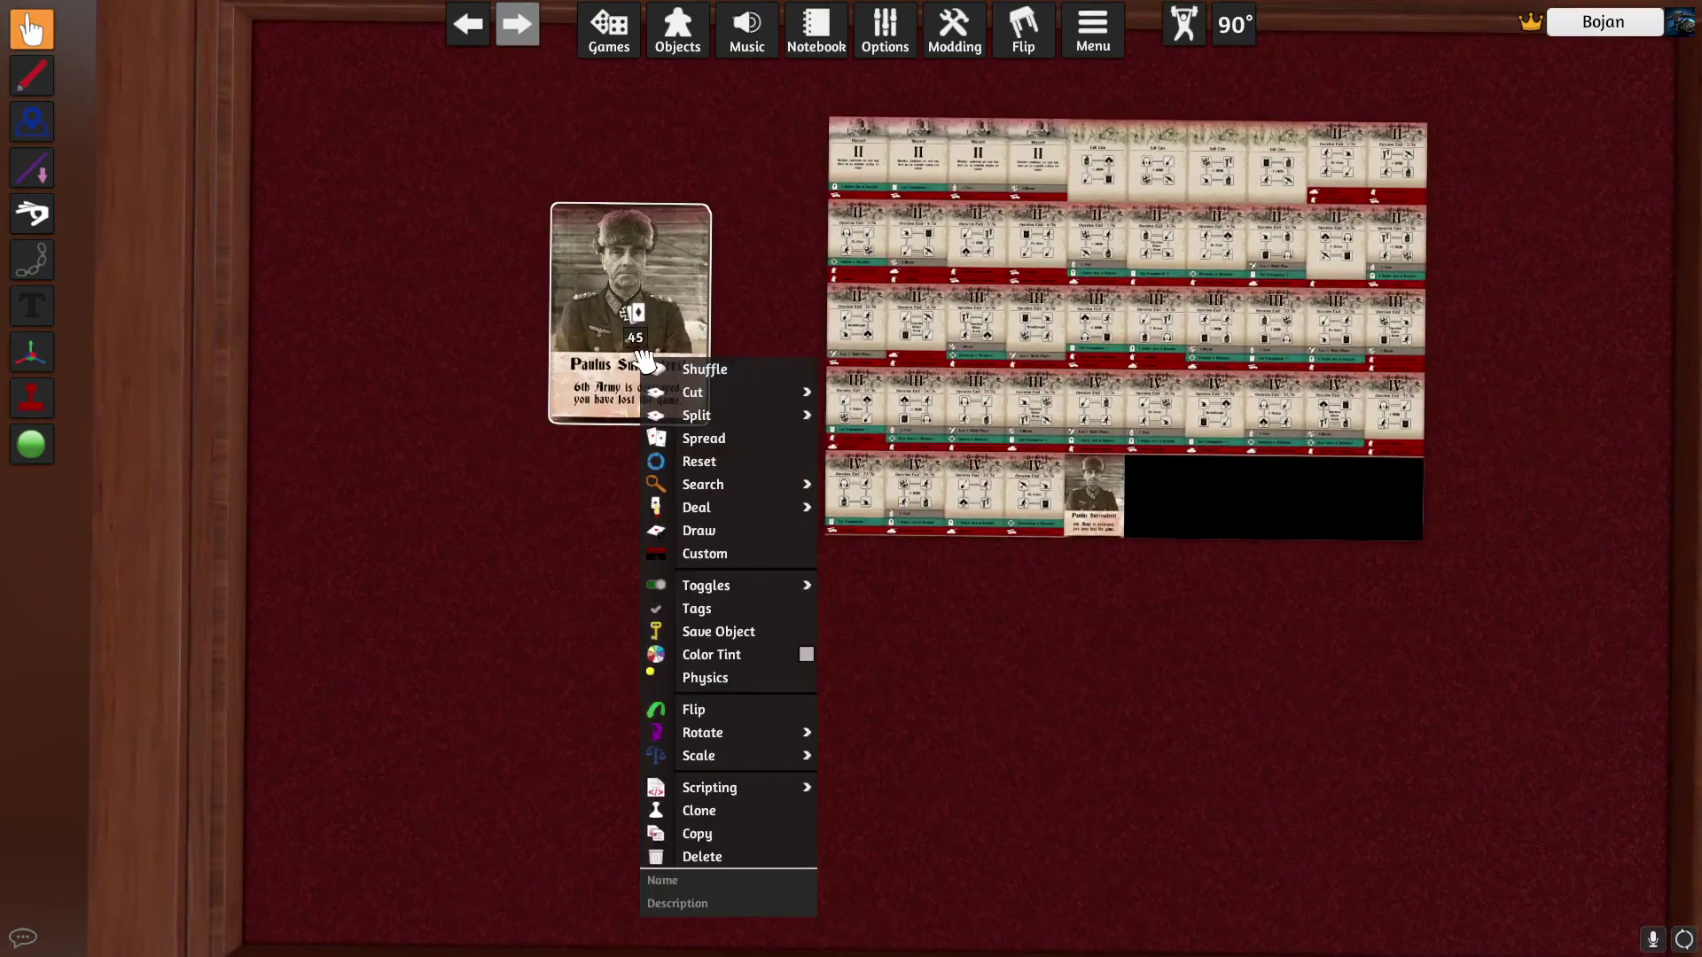
{"action": "left_click", "coordinate": [702, 554]}
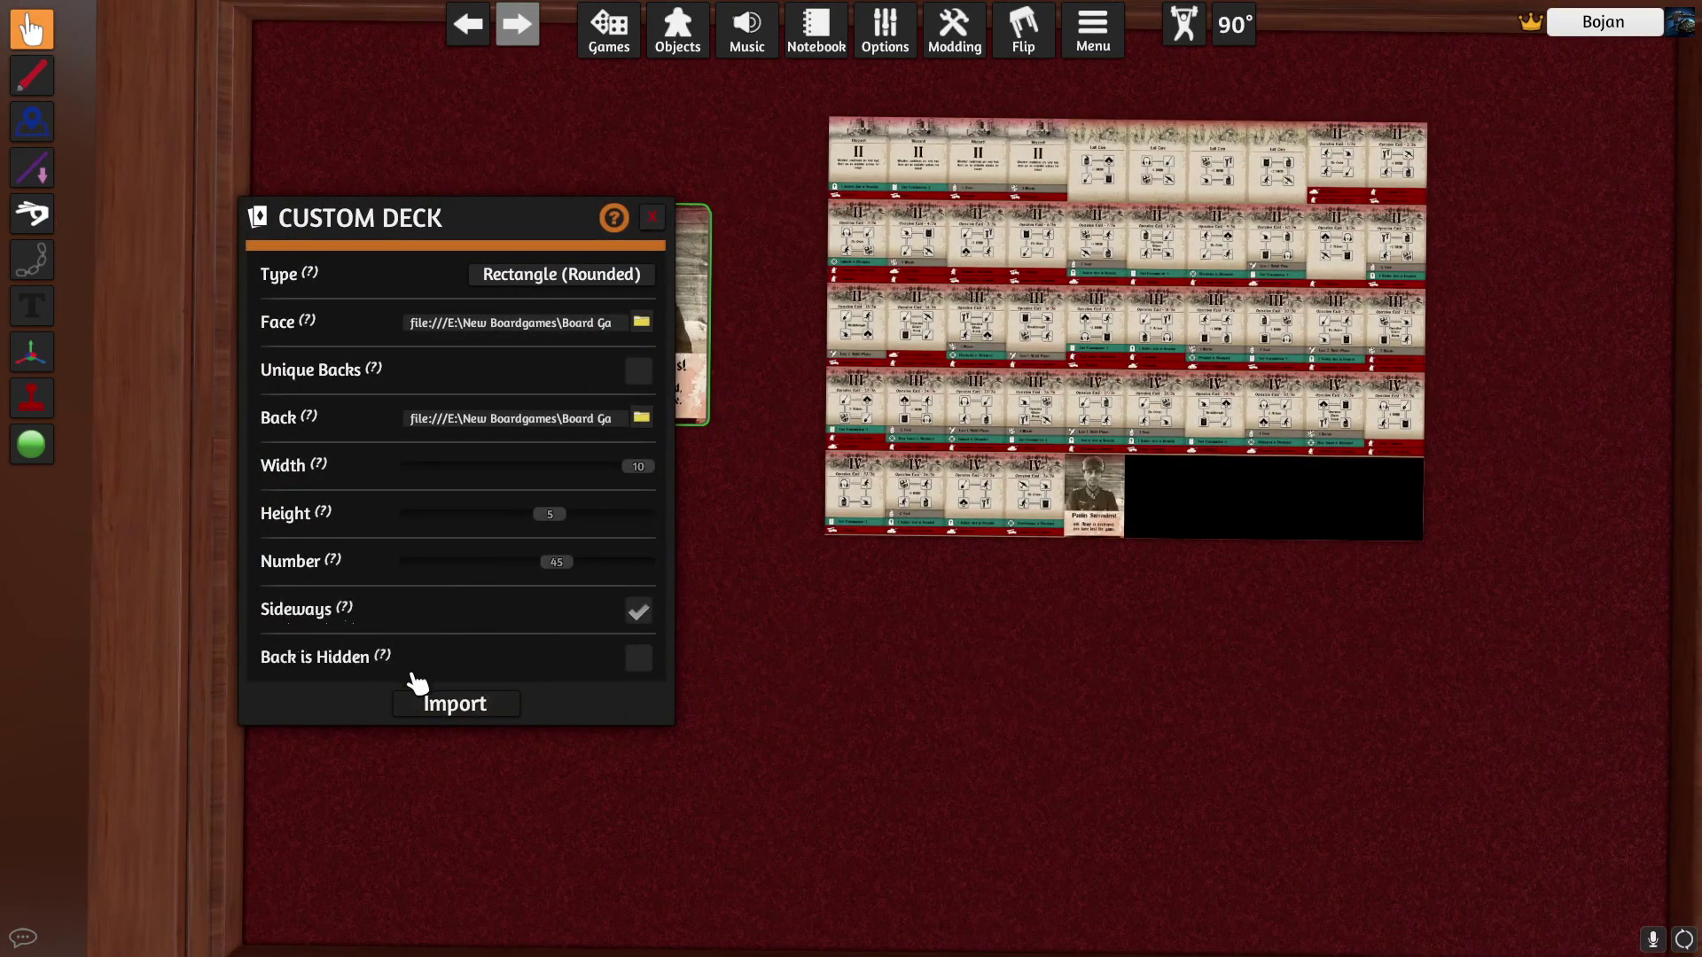
{"action": "left_click", "coordinate": [483, 709]}
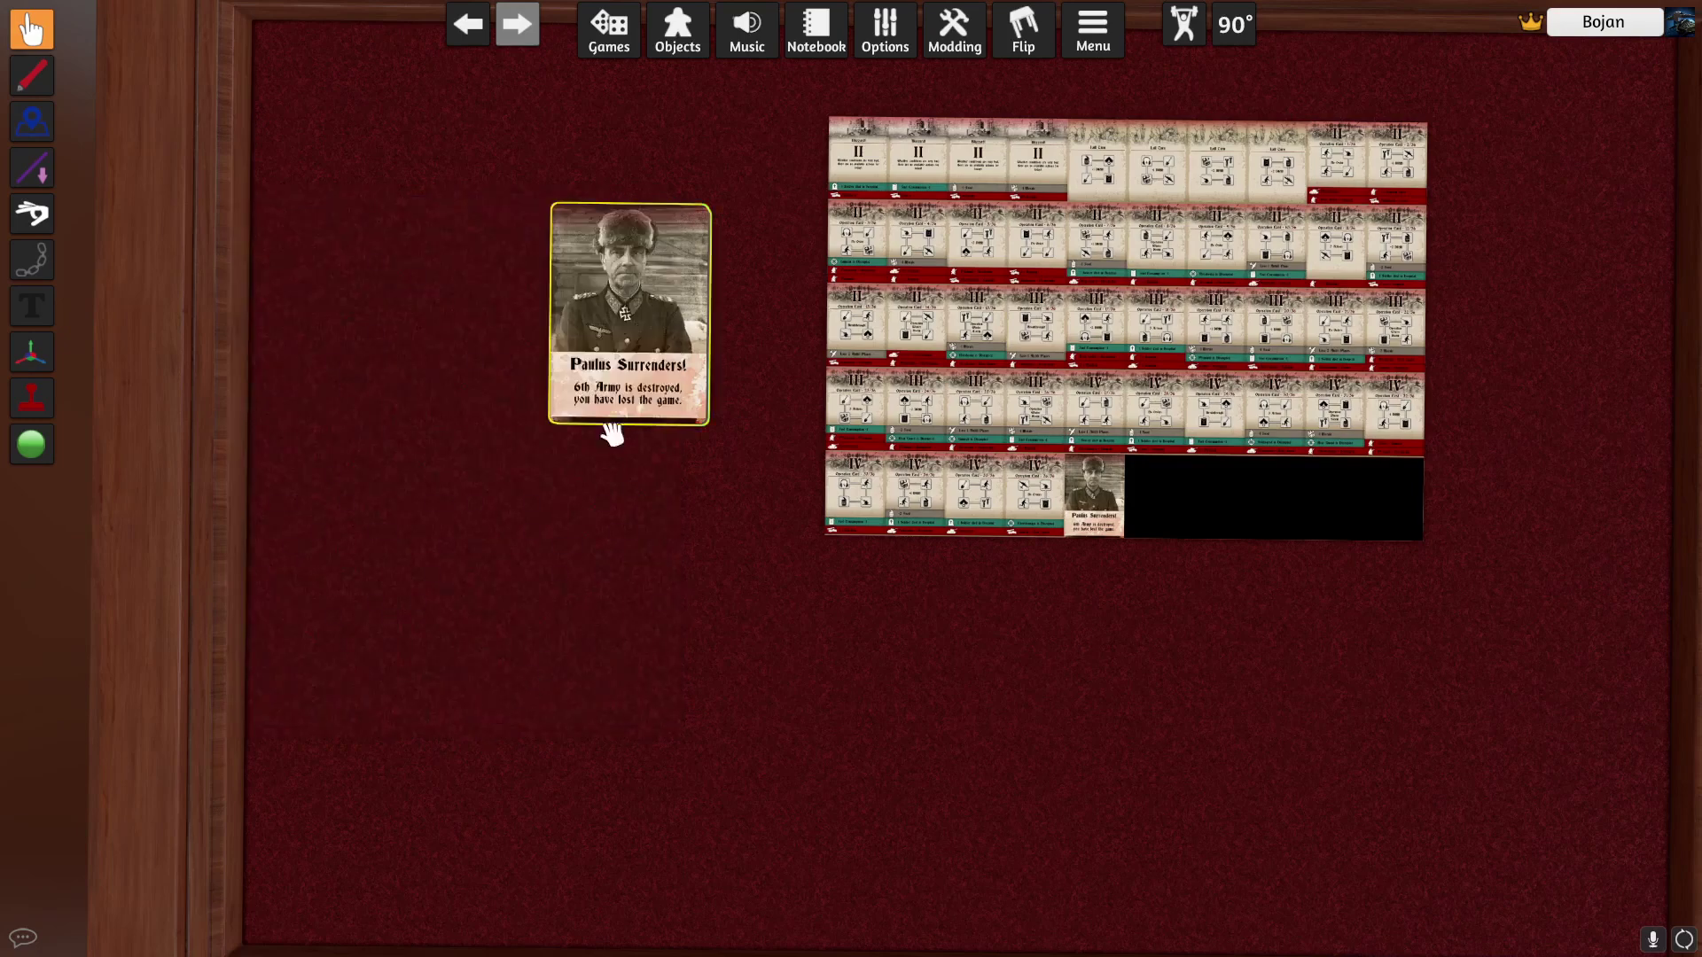
{"action": "left_click", "coordinate": [633, 332]}
{"action": "key", "text": "alt"}
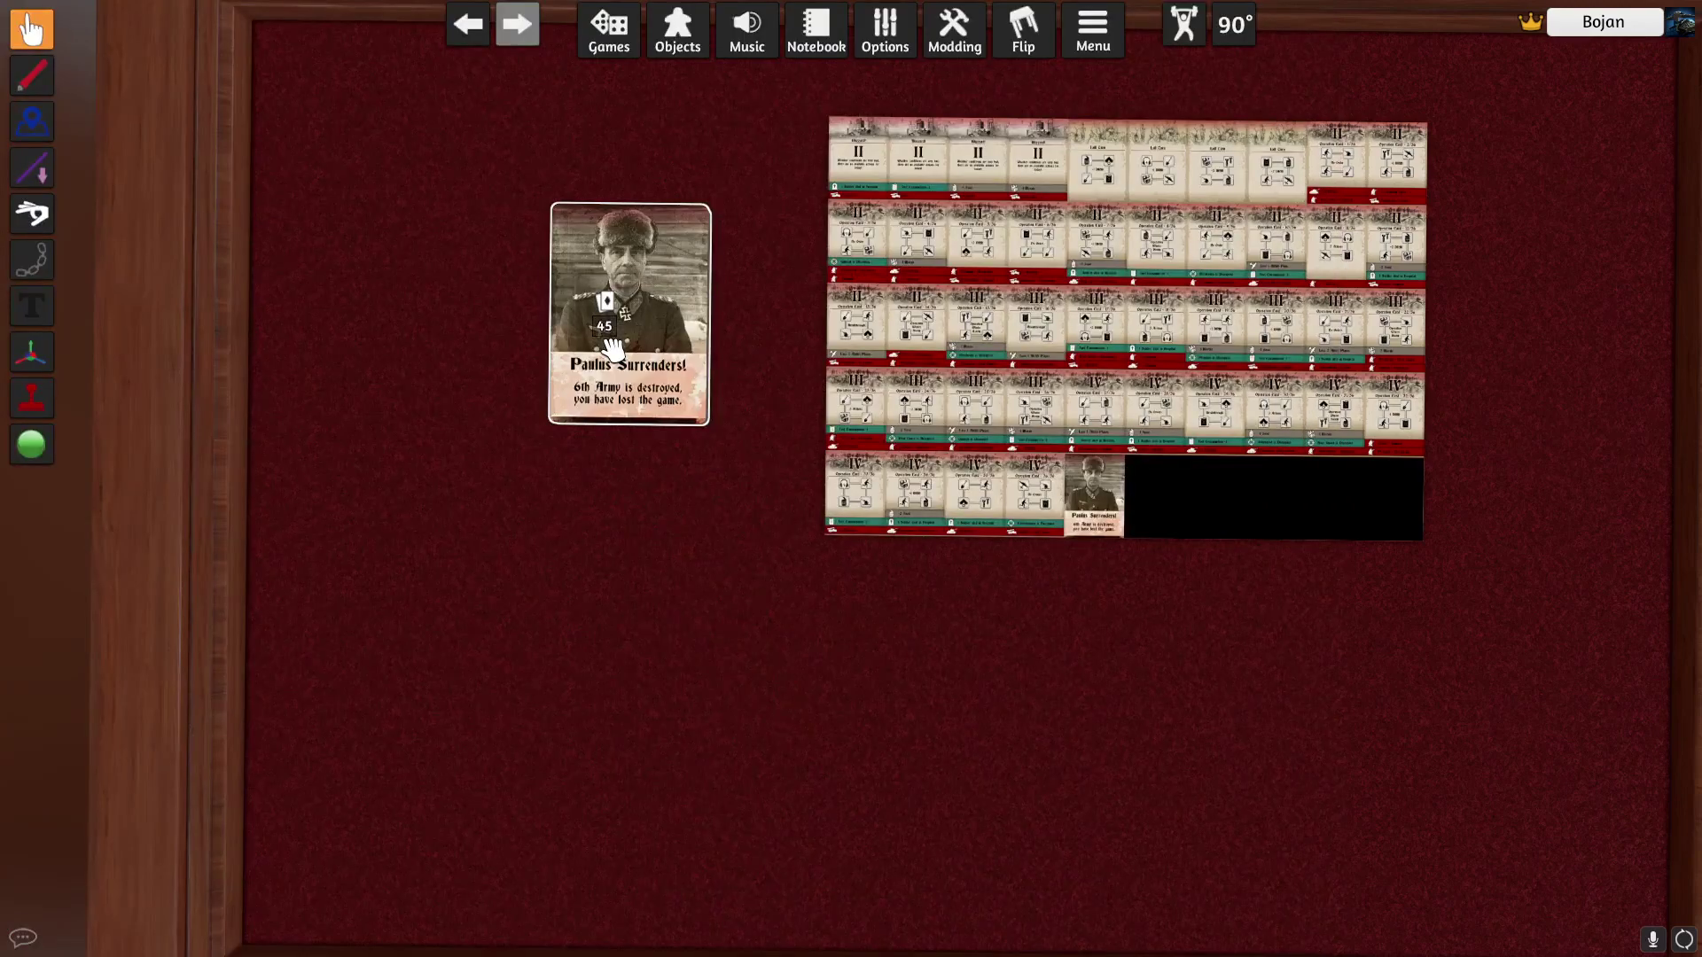
Disable Sideways for the custom deck, reimport it and magnify the top card
{"action": "right_click", "coordinate": [612, 349]}
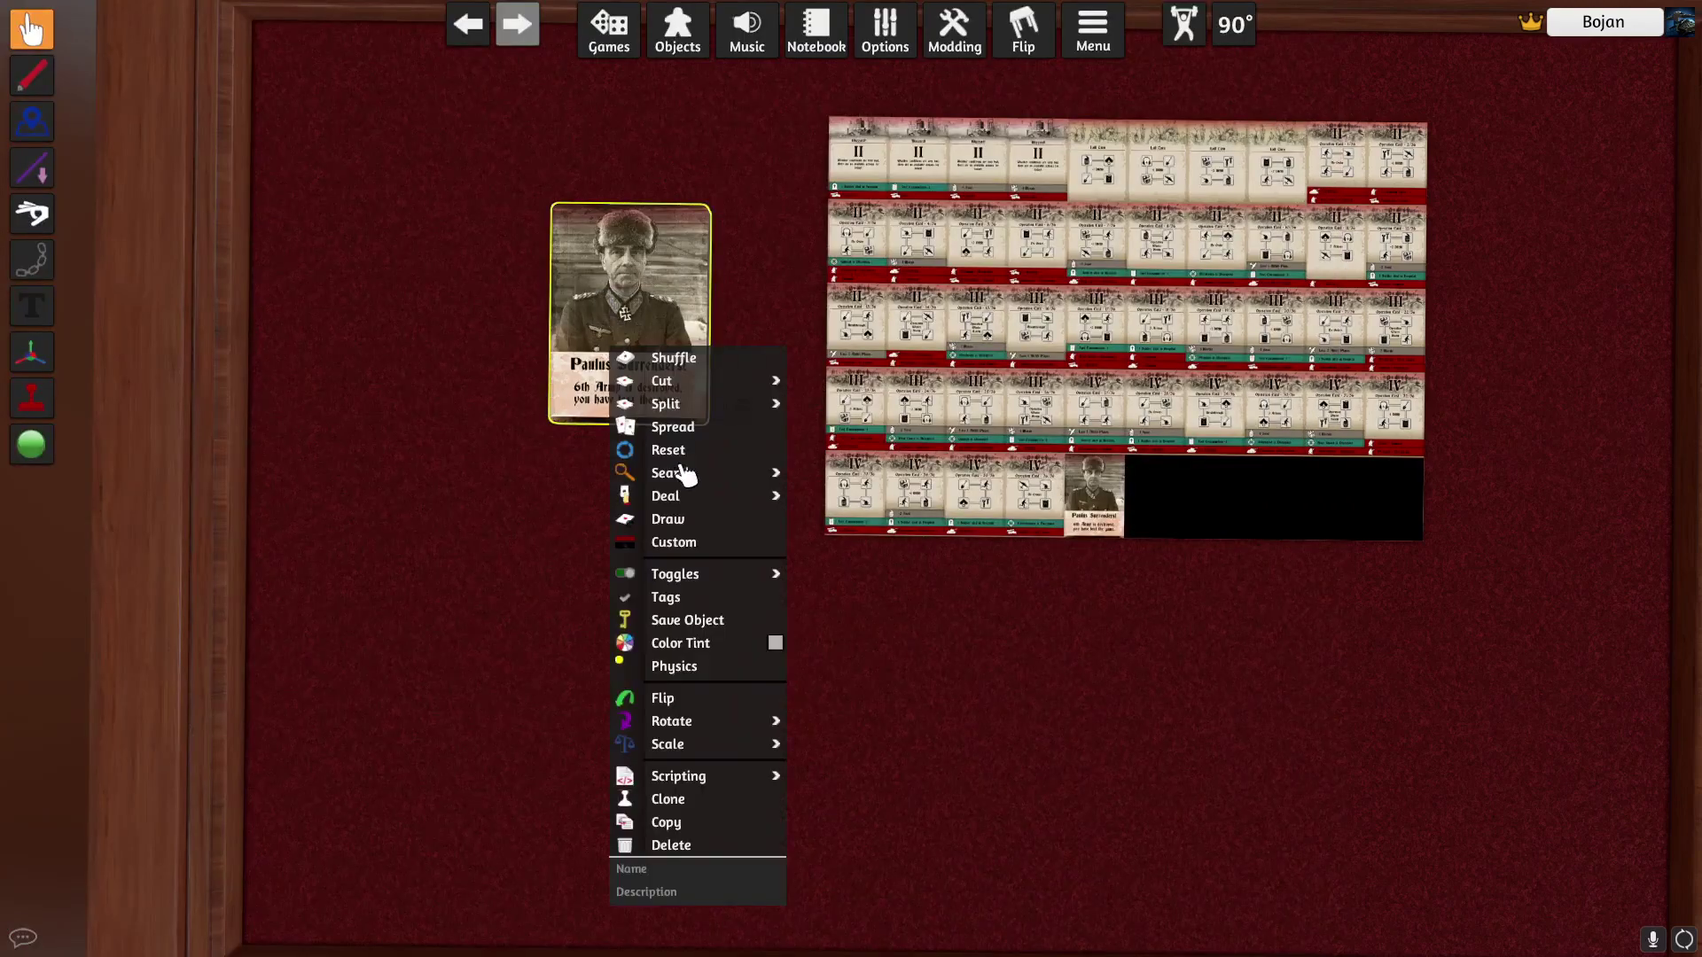
{"action": "left_click", "coordinate": [682, 543]}
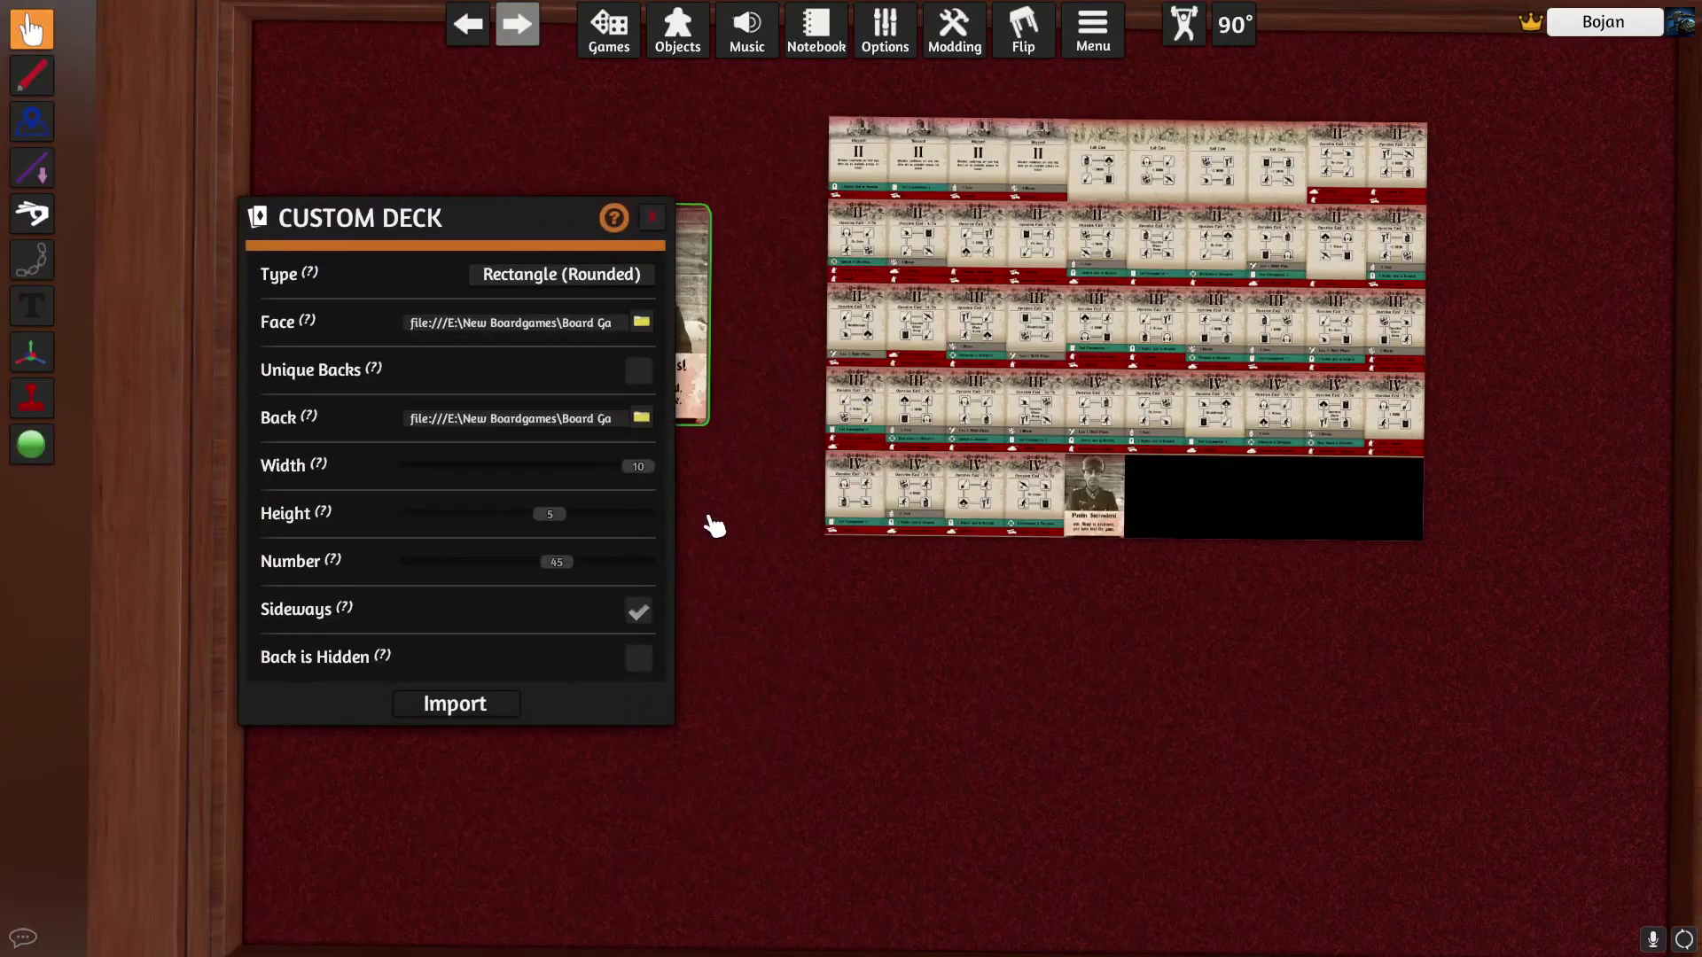
{"action": "left_click", "coordinate": [510, 703]}
{"action": "key", "text": "alt"}
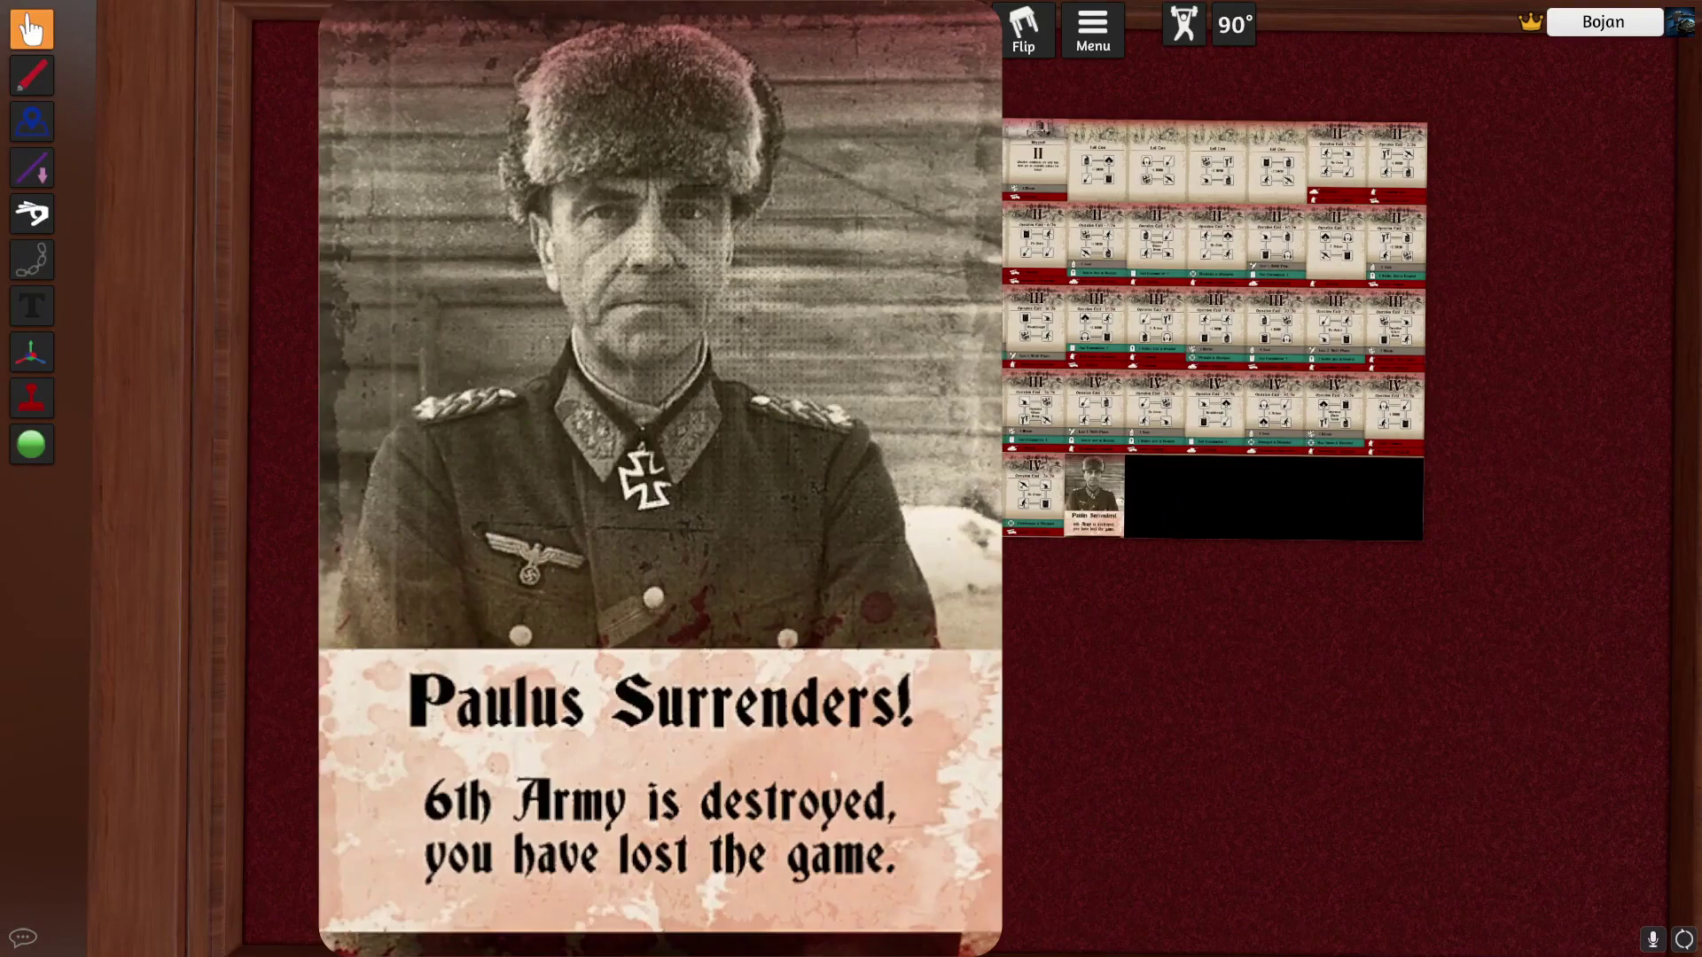
{"action": "key", "text": "alt"}
{"action": "scroll", "coordinate": [642, 331], "scroll_direction": "up", "scroll_amount": 2}
{"action": "scroll", "coordinate": [642, 332], "scroll_direction": "down", "scroll_amount": 3}
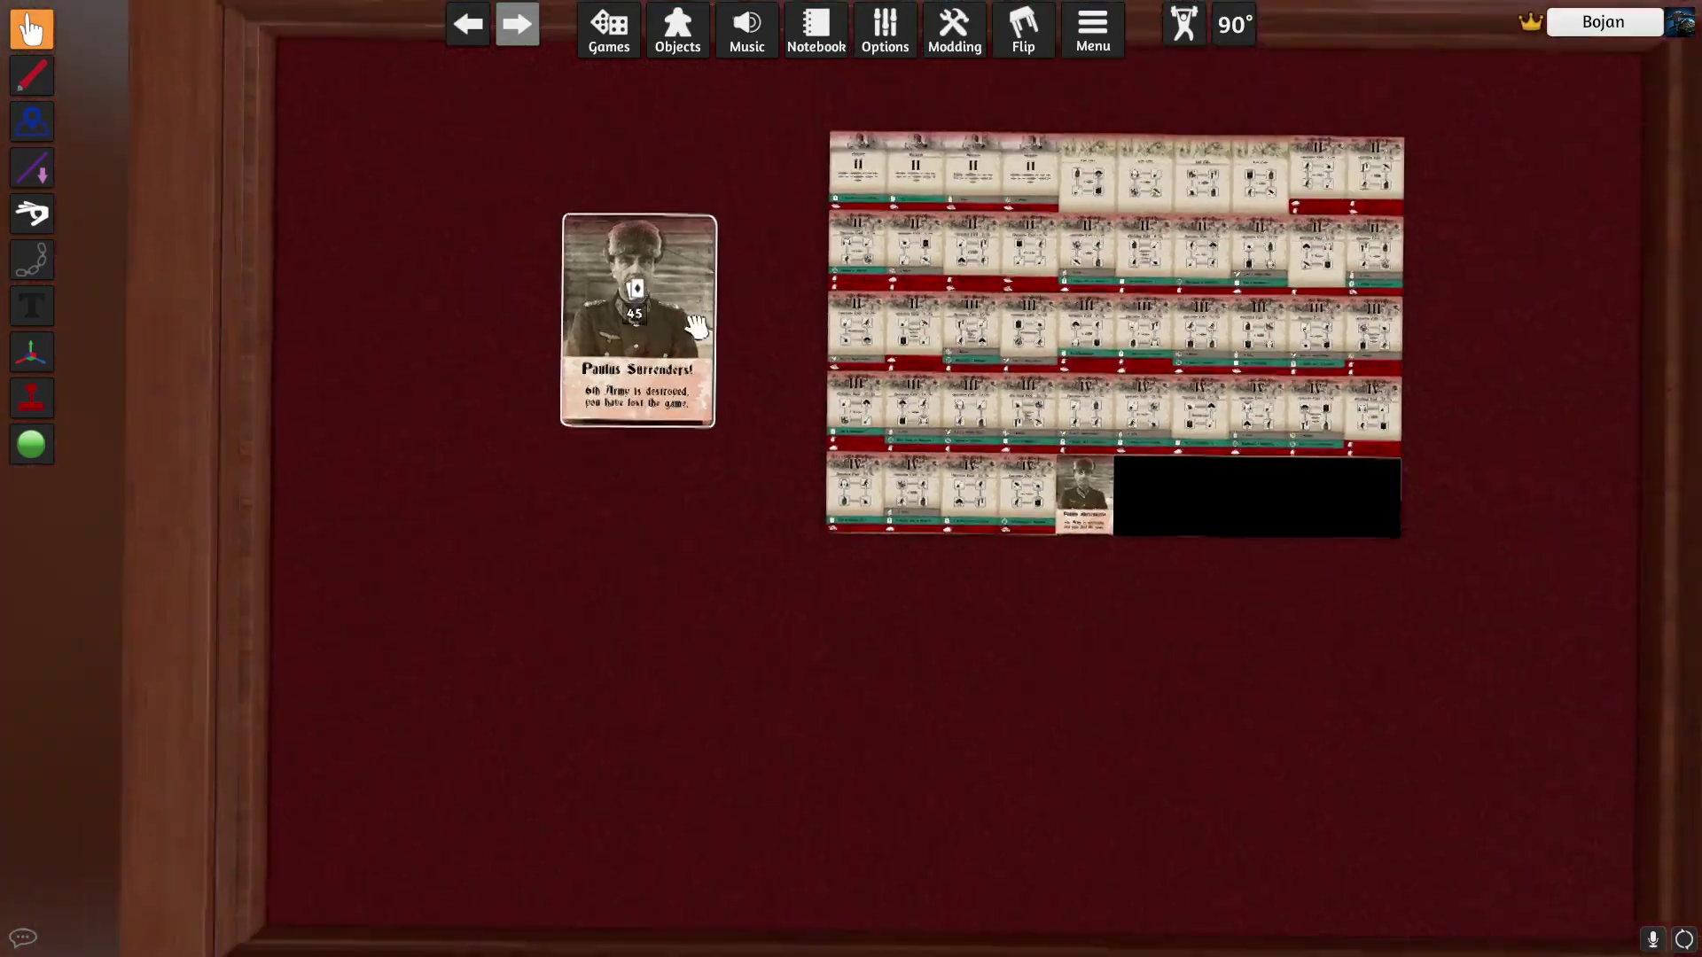
Change the custom deck's type to Rectangle and reimport it
{"action": "scroll", "coordinate": [673, 552], "scroll_direction": "up", "scroll_amount": 3}
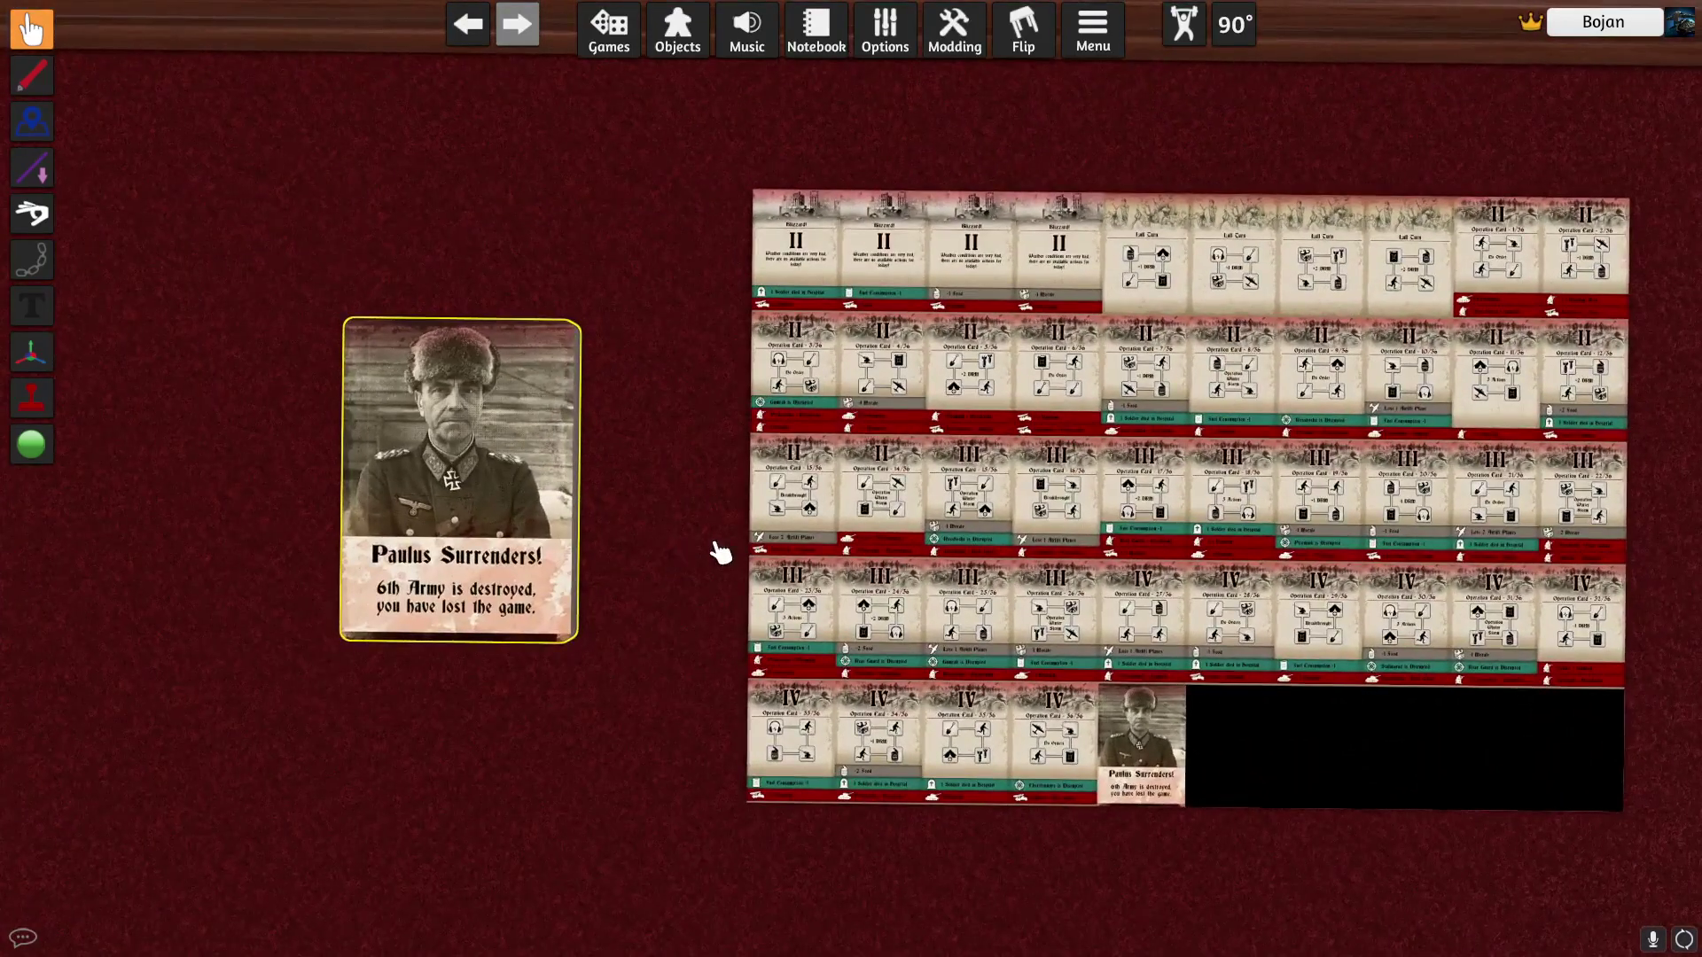
{"action": "scroll", "coordinate": [1011, 516], "scroll_direction": "up", "scroll_amount": 2}
{"action": "scroll", "coordinate": [753, 266], "scroll_direction": "up", "scroll_amount": 2}
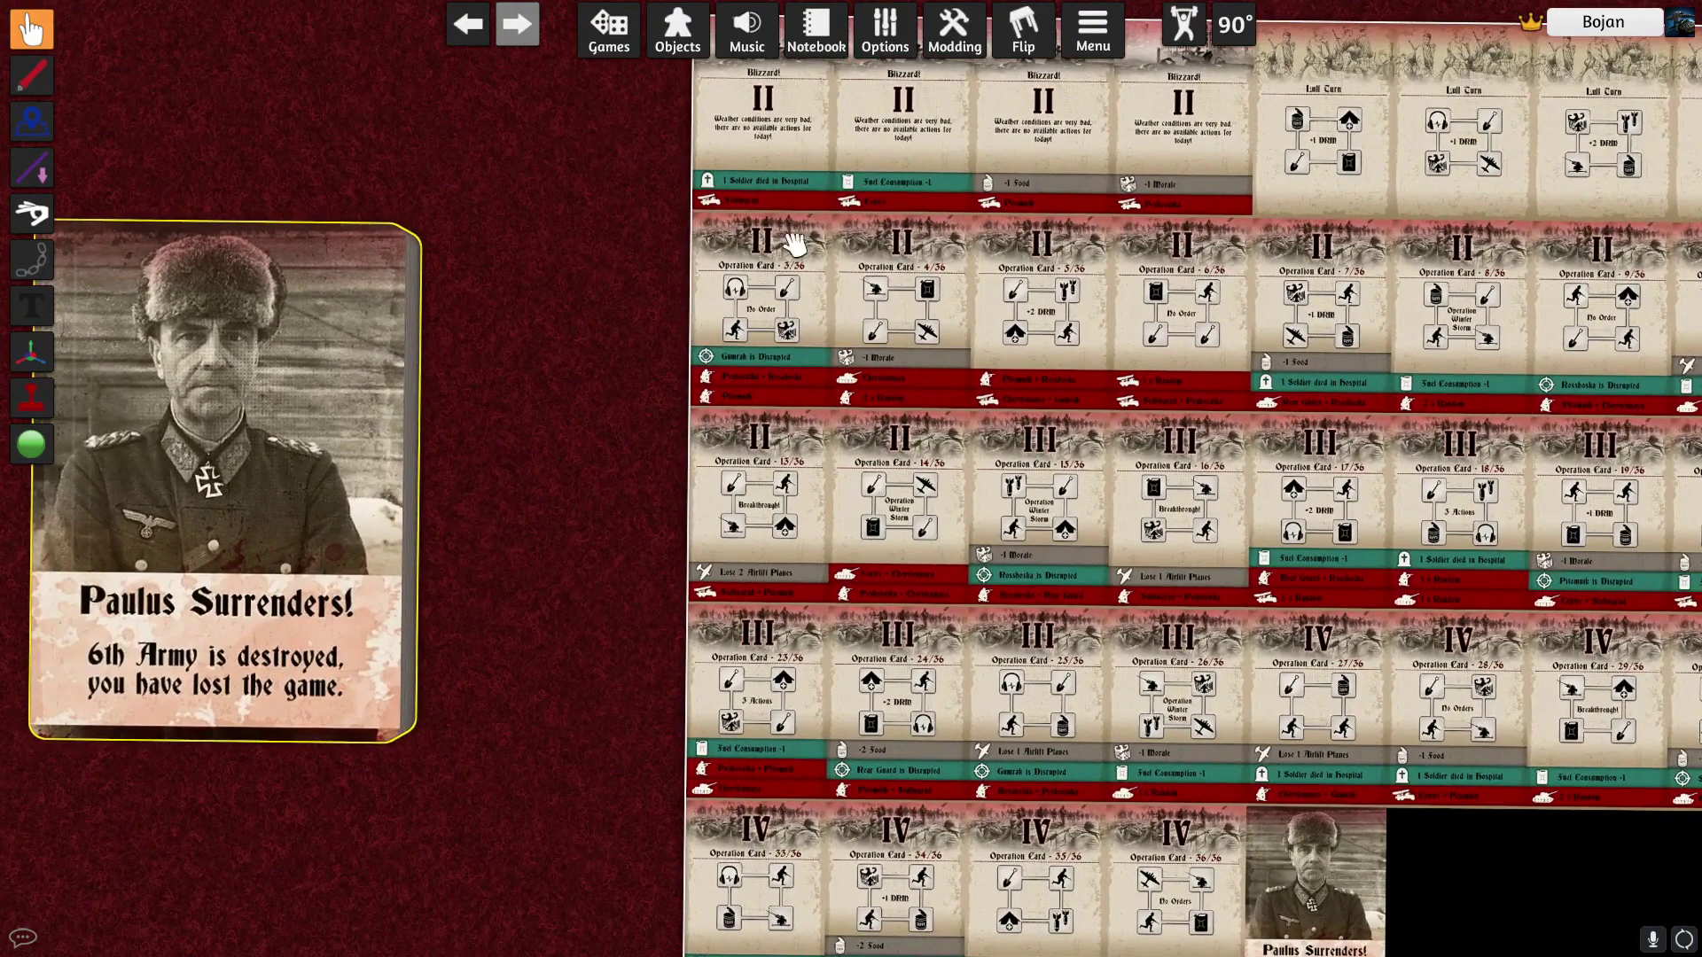
{"action": "scroll", "coordinate": [847, 377], "scroll_direction": "down", "scroll_amount": 5}
{"action": "right_click", "coordinate": [448, 478]}
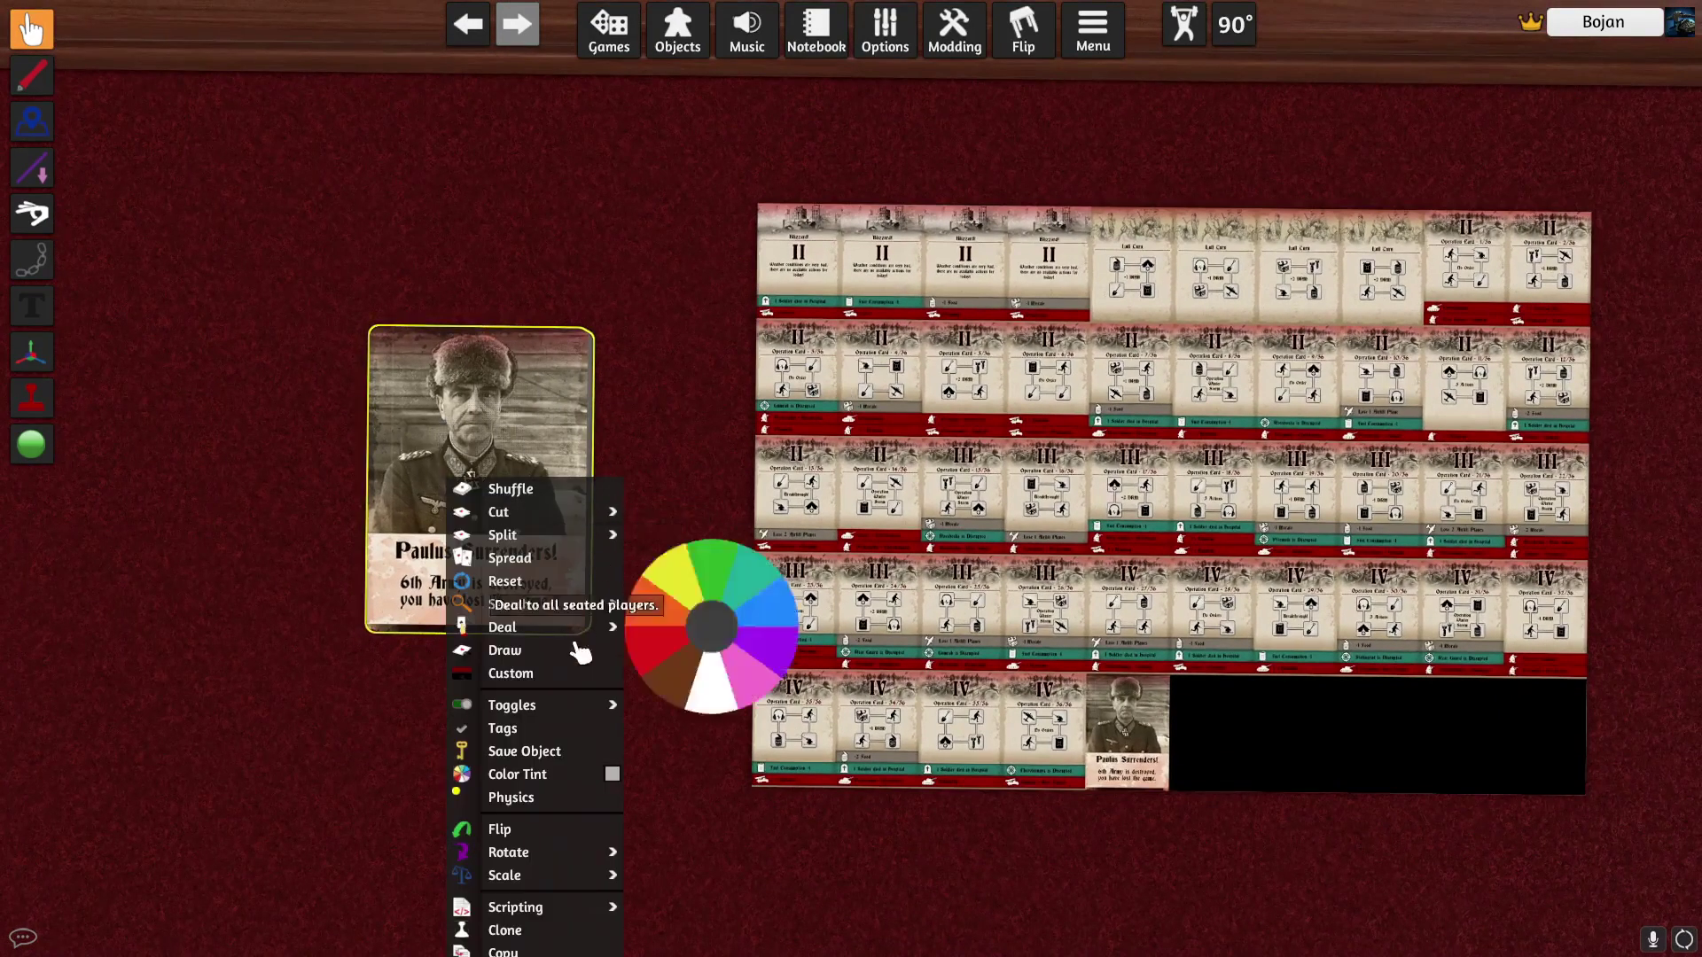
{"action": "left_click", "coordinate": [542, 679]}
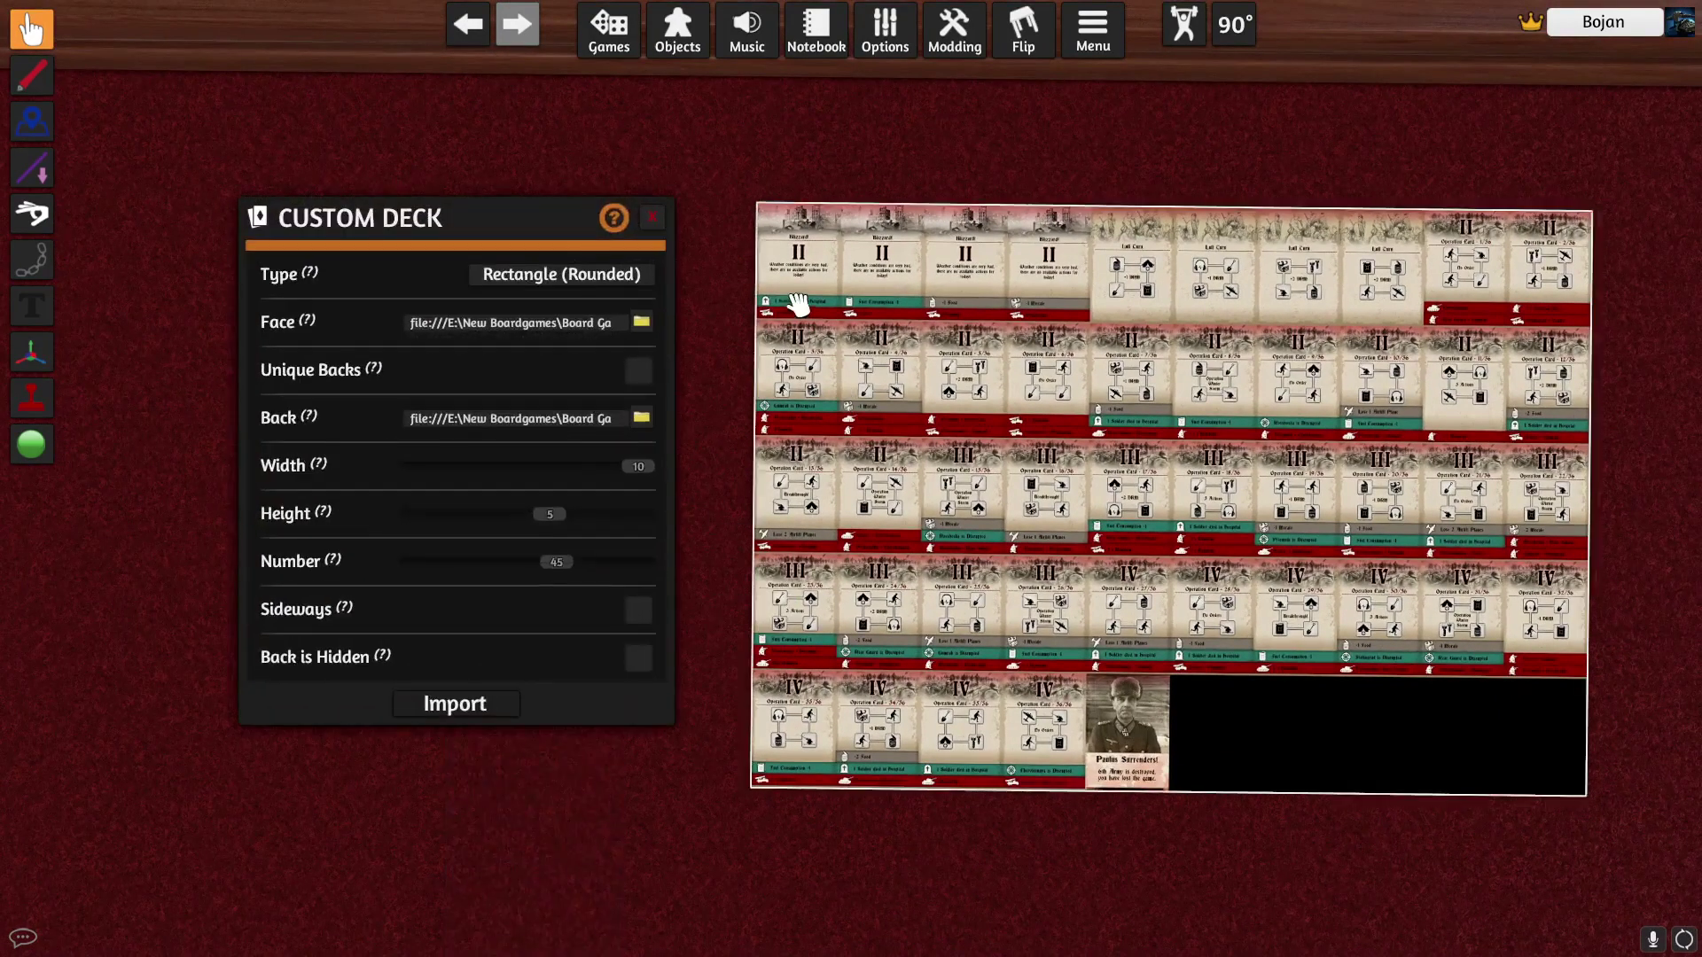
{"action": "left_click", "coordinate": [595, 275]}
{"action": "left_click", "coordinate": [602, 274]}
{"action": "left_click", "coordinate": [608, 276]}
{"action": "left_click", "coordinate": [562, 322]}
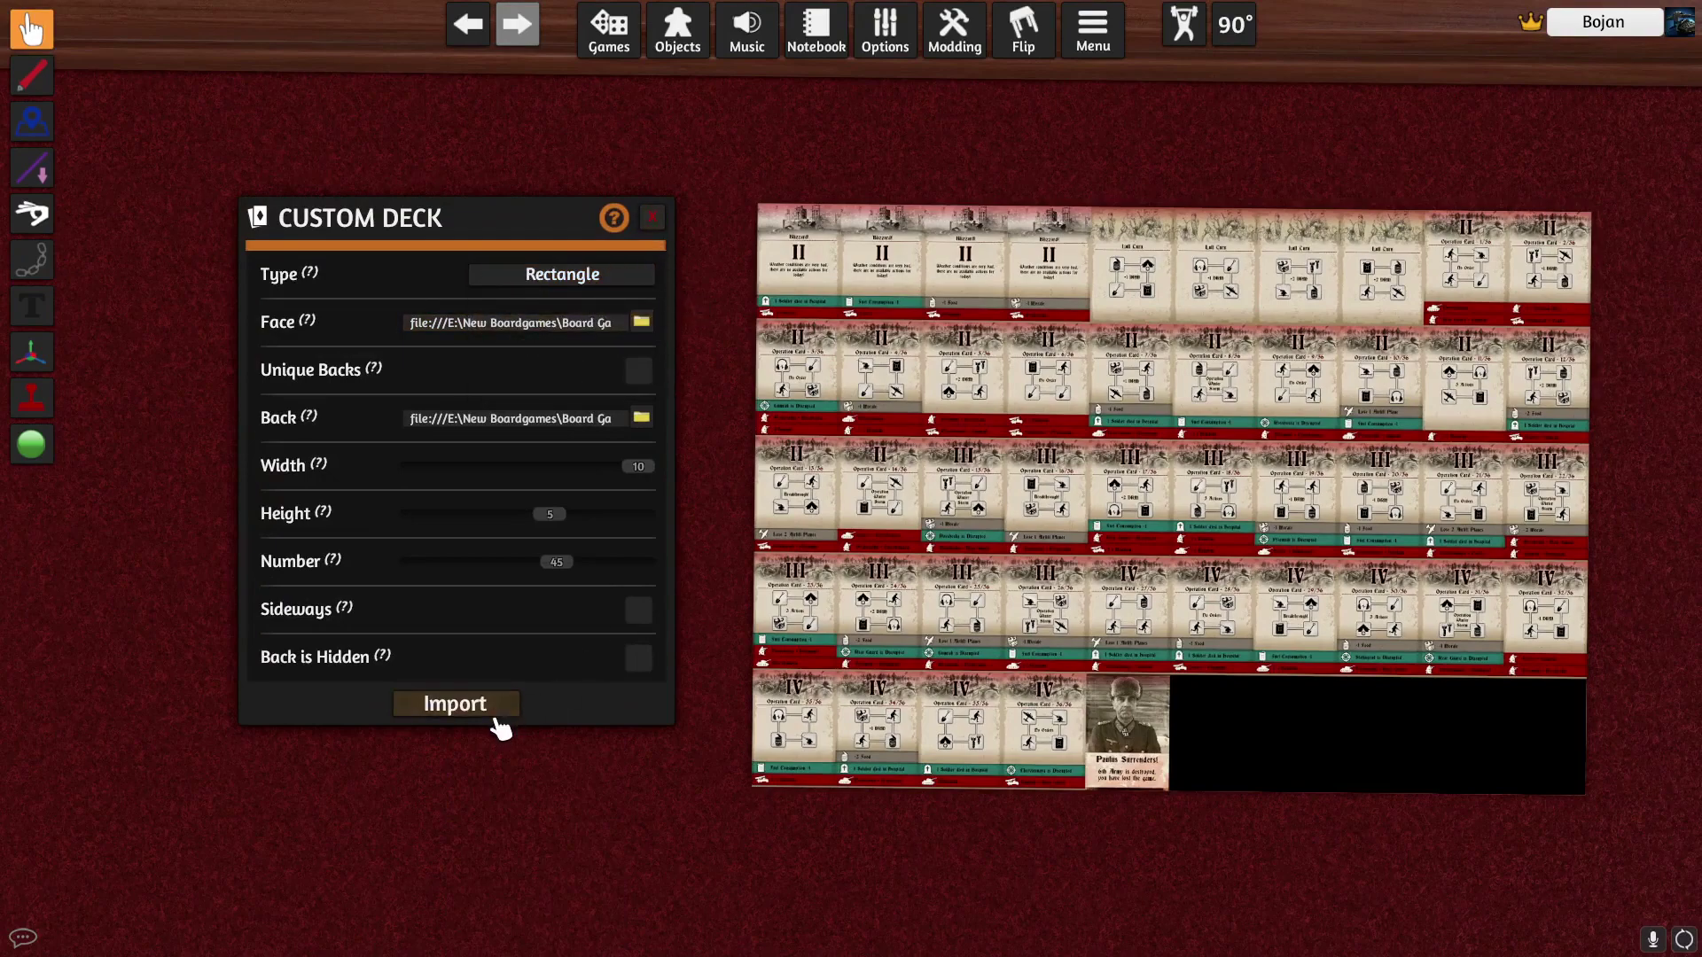
{"action": "left_click", "coordinate": [455, 703]}
Draw the top rectangular card beside the deck, inspect it up close and return it to the deck
{"action": "scroll", "coordinate": [551, 590], "scroll_direction": "up", "scroll_amount": 3}
{"action": "middle_click_drag", "start_coordinate": [1035, 624], "coordinate": [1149, 643]}
{"action": "left_click_drag", "start_coordinate": [873, 523], "coordinate": [422, 471]}
{"action": "middle_click_drag", "start_coordinate": [422, 471], "coordinate": [821, 474]}
{"action": "scroll", "coordinate": [815, 474], "scroll_direction": "up", "scroll_amount": 2}
{"action": "key", "text": "Tab"}
{"action": "scroll", "coordinate": [798, 512], "scroll_direction": "down", "scroll_amount": 2}
{"action": "left_click_drag", "start_coordinate": [795, 511], "coordinate": [1172, 574]}
{"action": "scroll", "coordinate": [1108, 550], "scroll_direction": "down", "scroll_amount": 4}
Change the custom deck's type to Hex (Rounded), reimport it and magnify the top card
{"action": "right_click", "coordinate": [997, 483]}
{"action": "left_click", "coordinate": [1061, 676]}
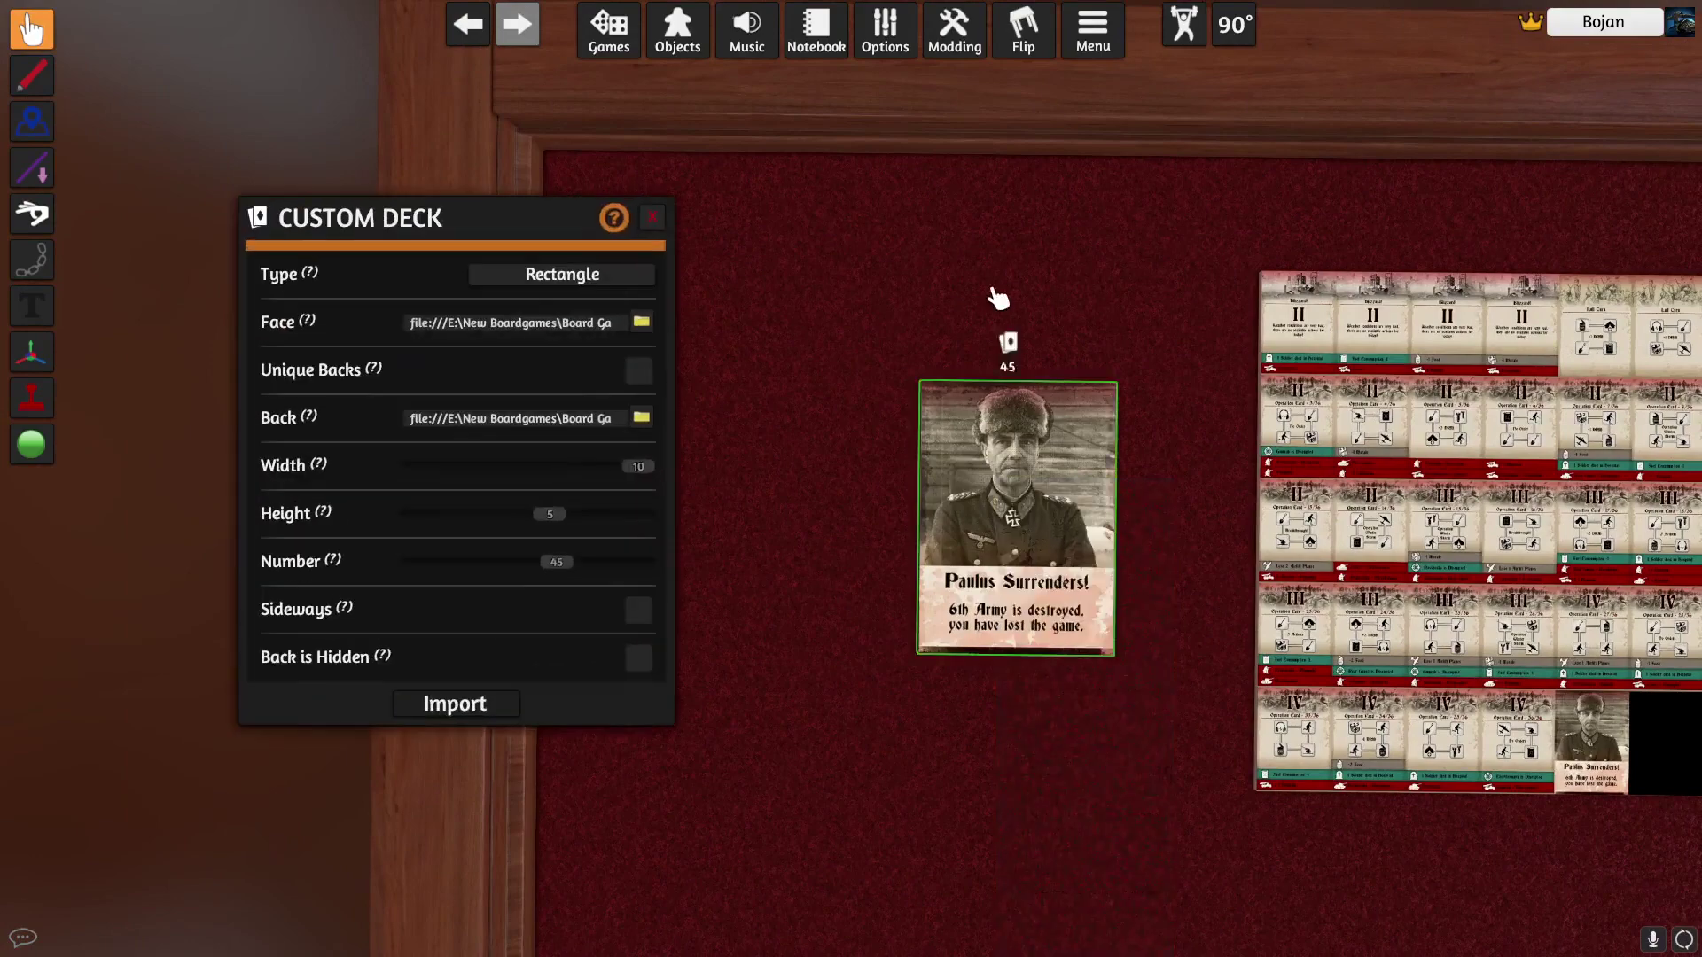
{"action": "left_click", "coordinate": [646, 278]}
{"action": "left_click", "coordinate": [608, 343]}
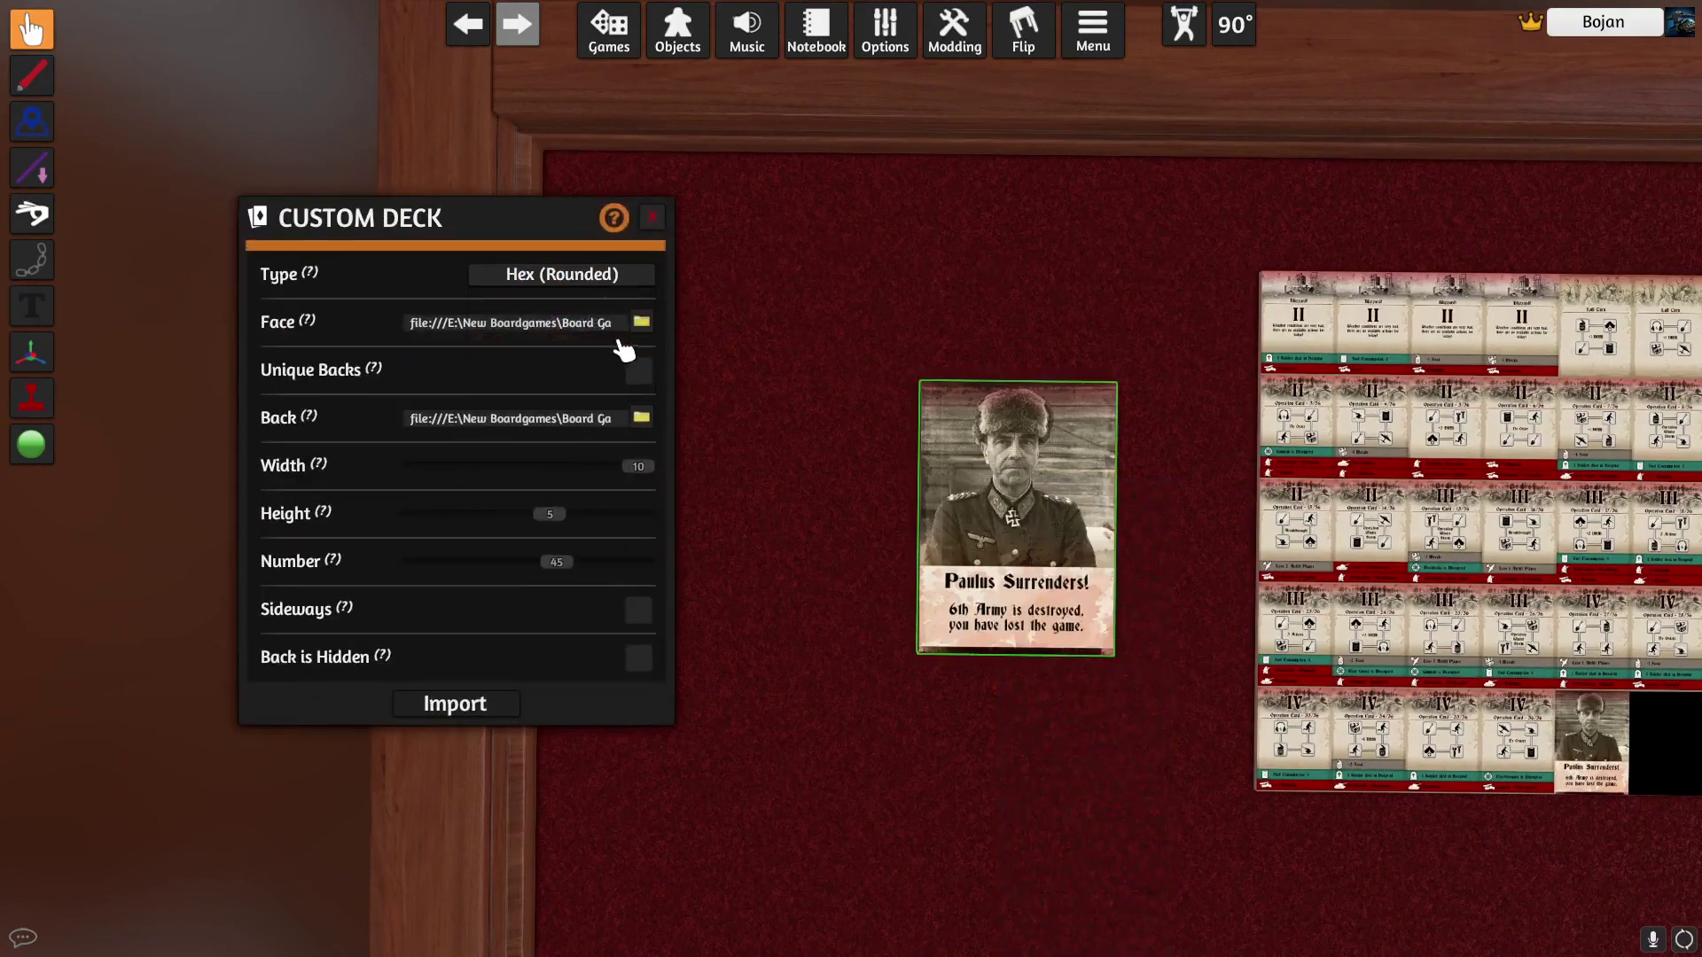
{"action": "left_click", "coordinate": [475, 708]}
{"action": "key", "text": "d"}
{"action": "key", "text": "s"}
{"action": "scroll", "coordinate": [836, 521], "scroll_direction": "up", "scroll_amount": 1}
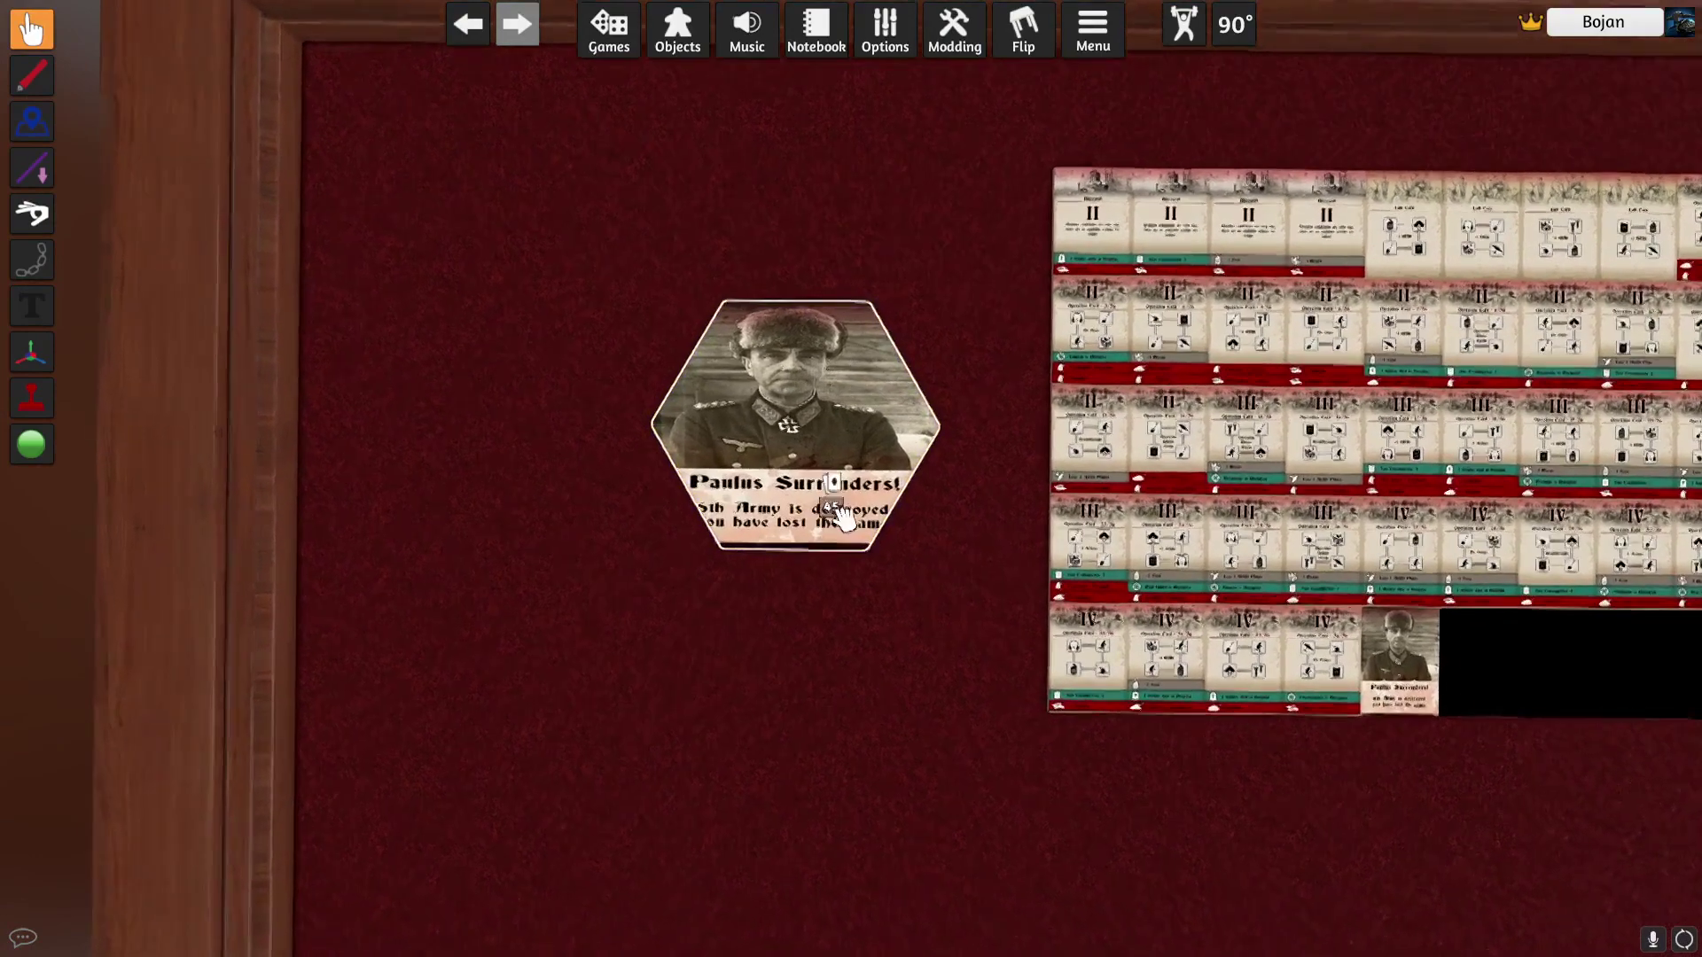
{"action": "key", "text": "alt"}
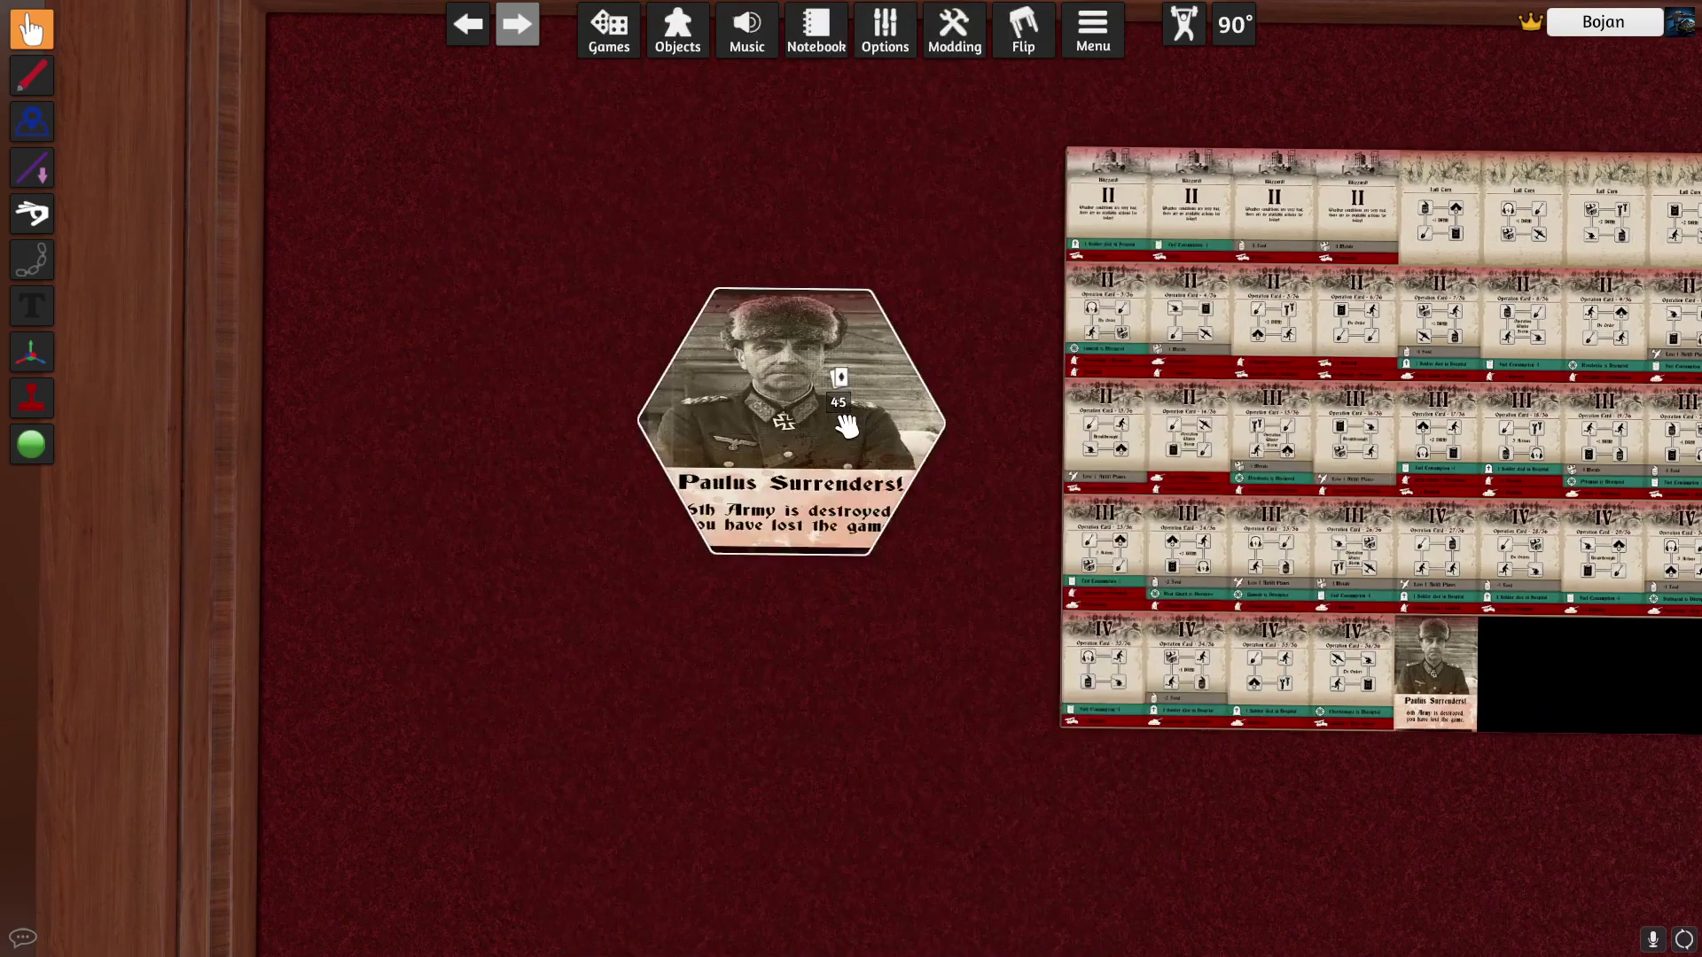
Draw the top hexagonal card off the deck, put it back and view the deck up close
{"action": "scroll", "coordinate": [843, 419], "scroll_direction": "down", "scroll_amount": 1}
{"action": "left_click_drag", "start_coordinate": [832, 441], "coordinate": [668, 550]}
{"action": "mouse_move", "coordinate": [812, 435]}
{"action": "left_mouse_down"}
{"action": "mouse_move", "coordinate": [881, 608]}
{"action": "mouse_move", "coordinate": [821, 450]}
{"action": "left_mouse_up"}
{"action": "left_click_drag", "start_coordinate": [664, 513], "coordinate": [865, 499]}
{"action": "scroll", "coordinate": [865, 499], "scroll_direction": "up", "scroll_amount": 4}
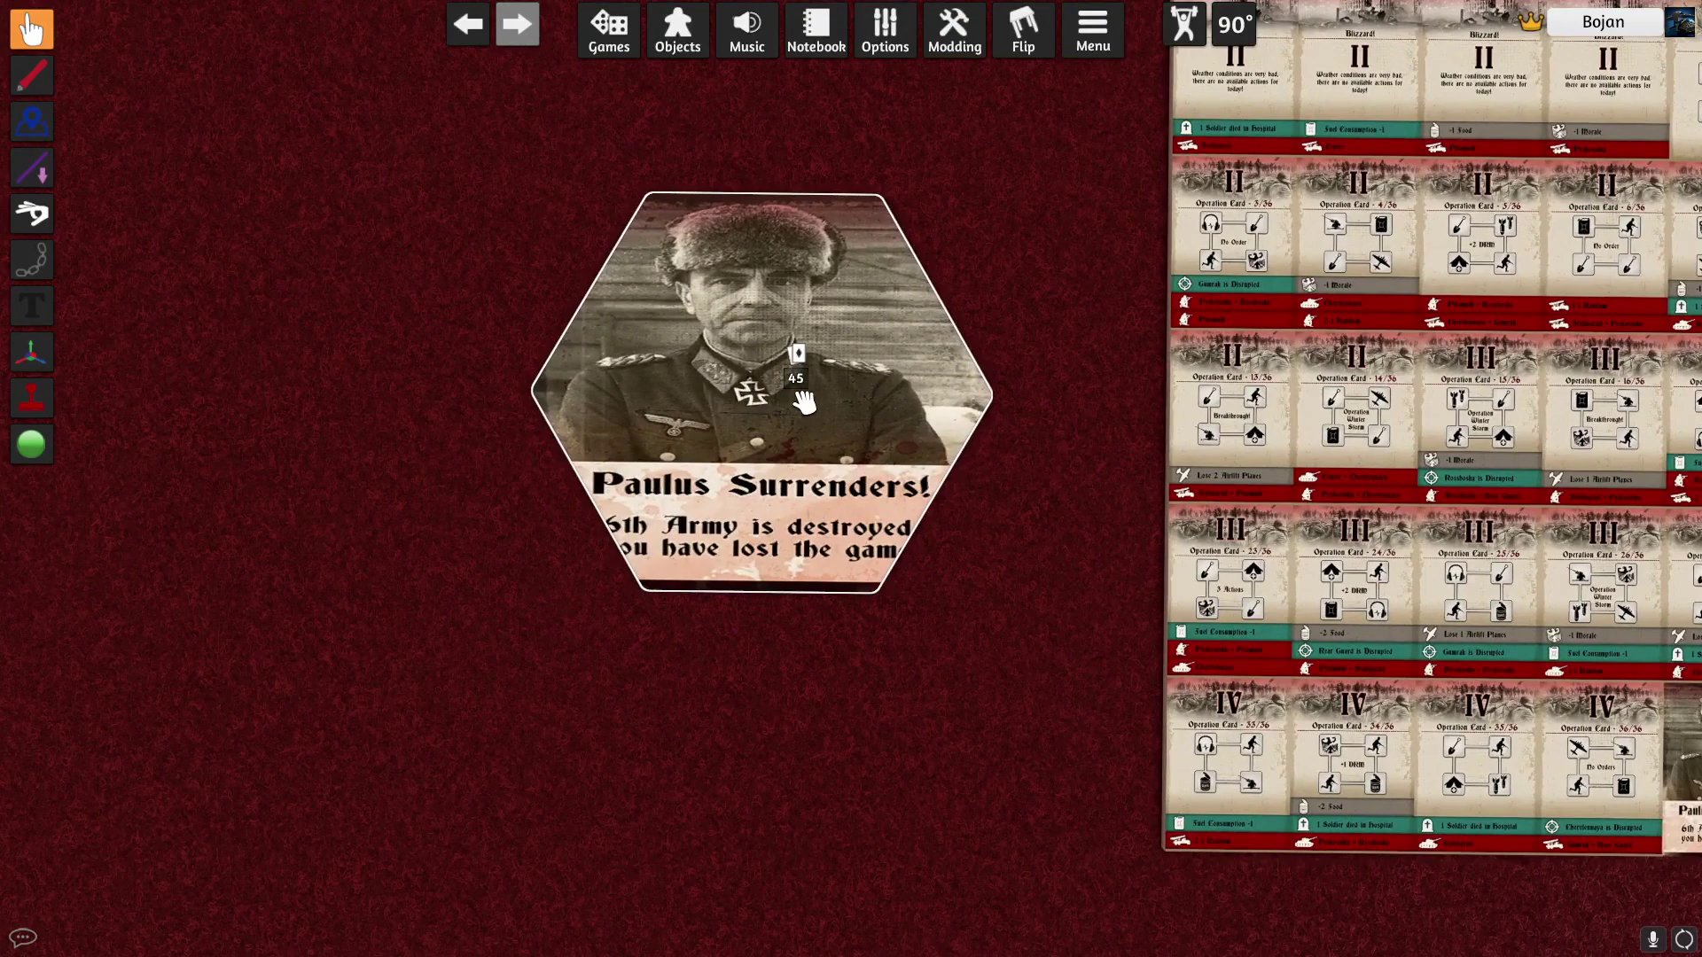
{"action": "scroll", "coordinate": [804, 401], "scroll_direction": "down", "scroll_amount": 4}
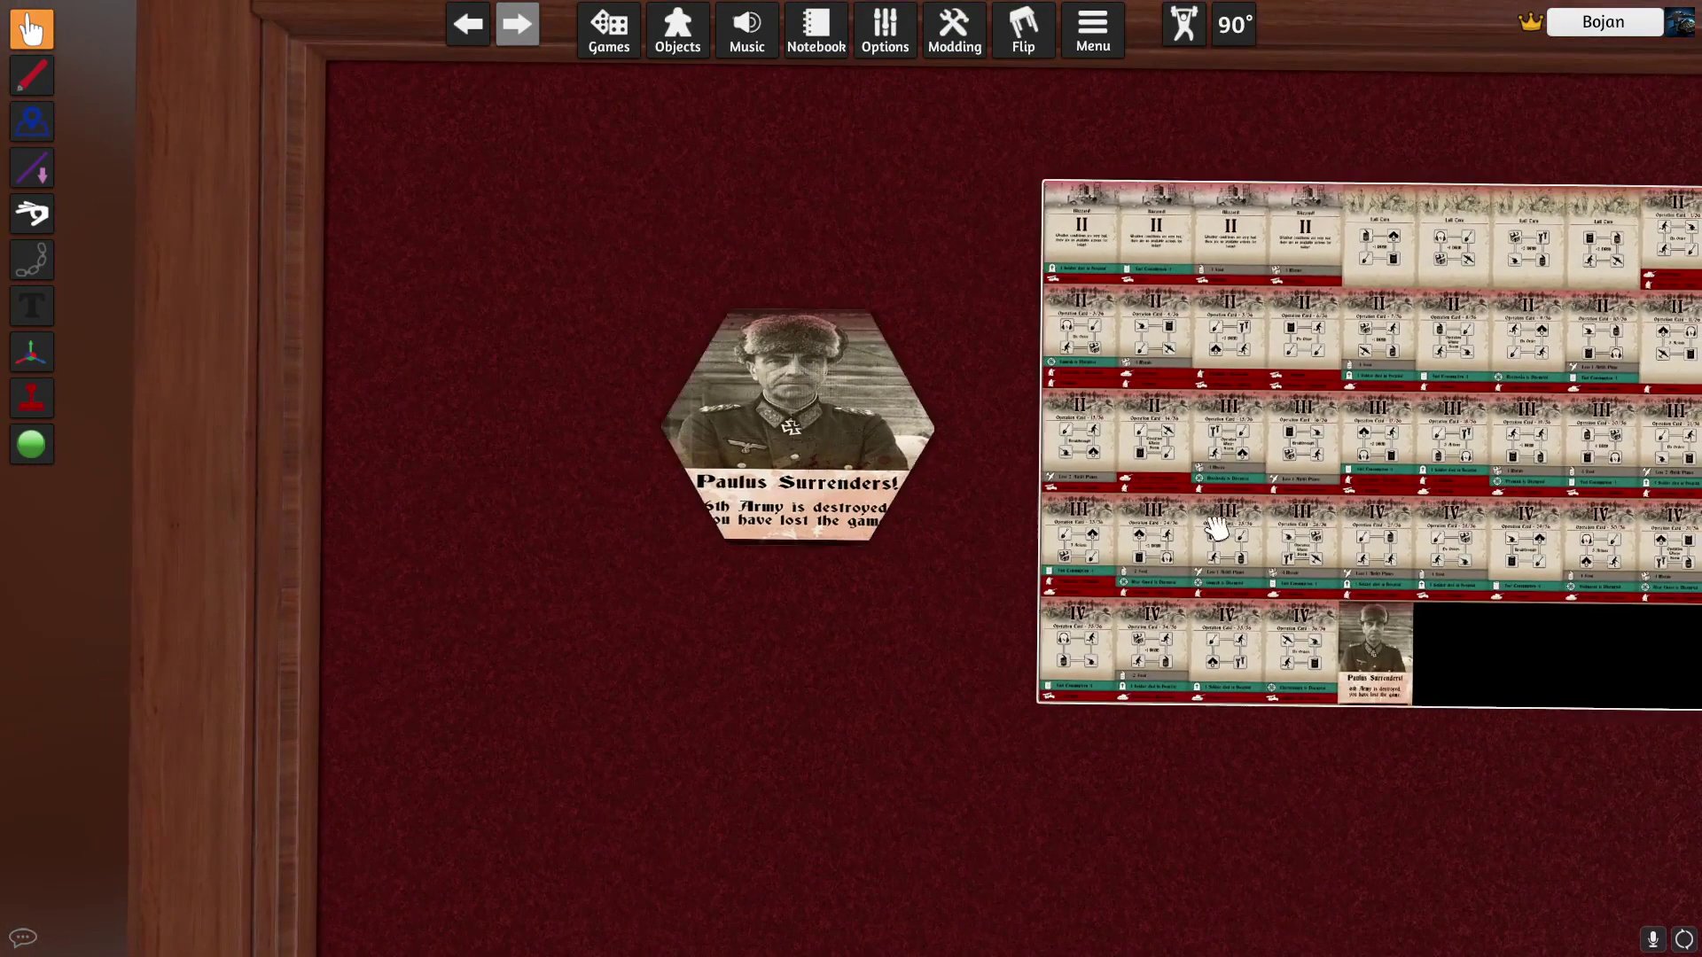
Change the custom deck's type to Circle and reimport it
{"action": "right_click", "coordinate": [822, 472]}
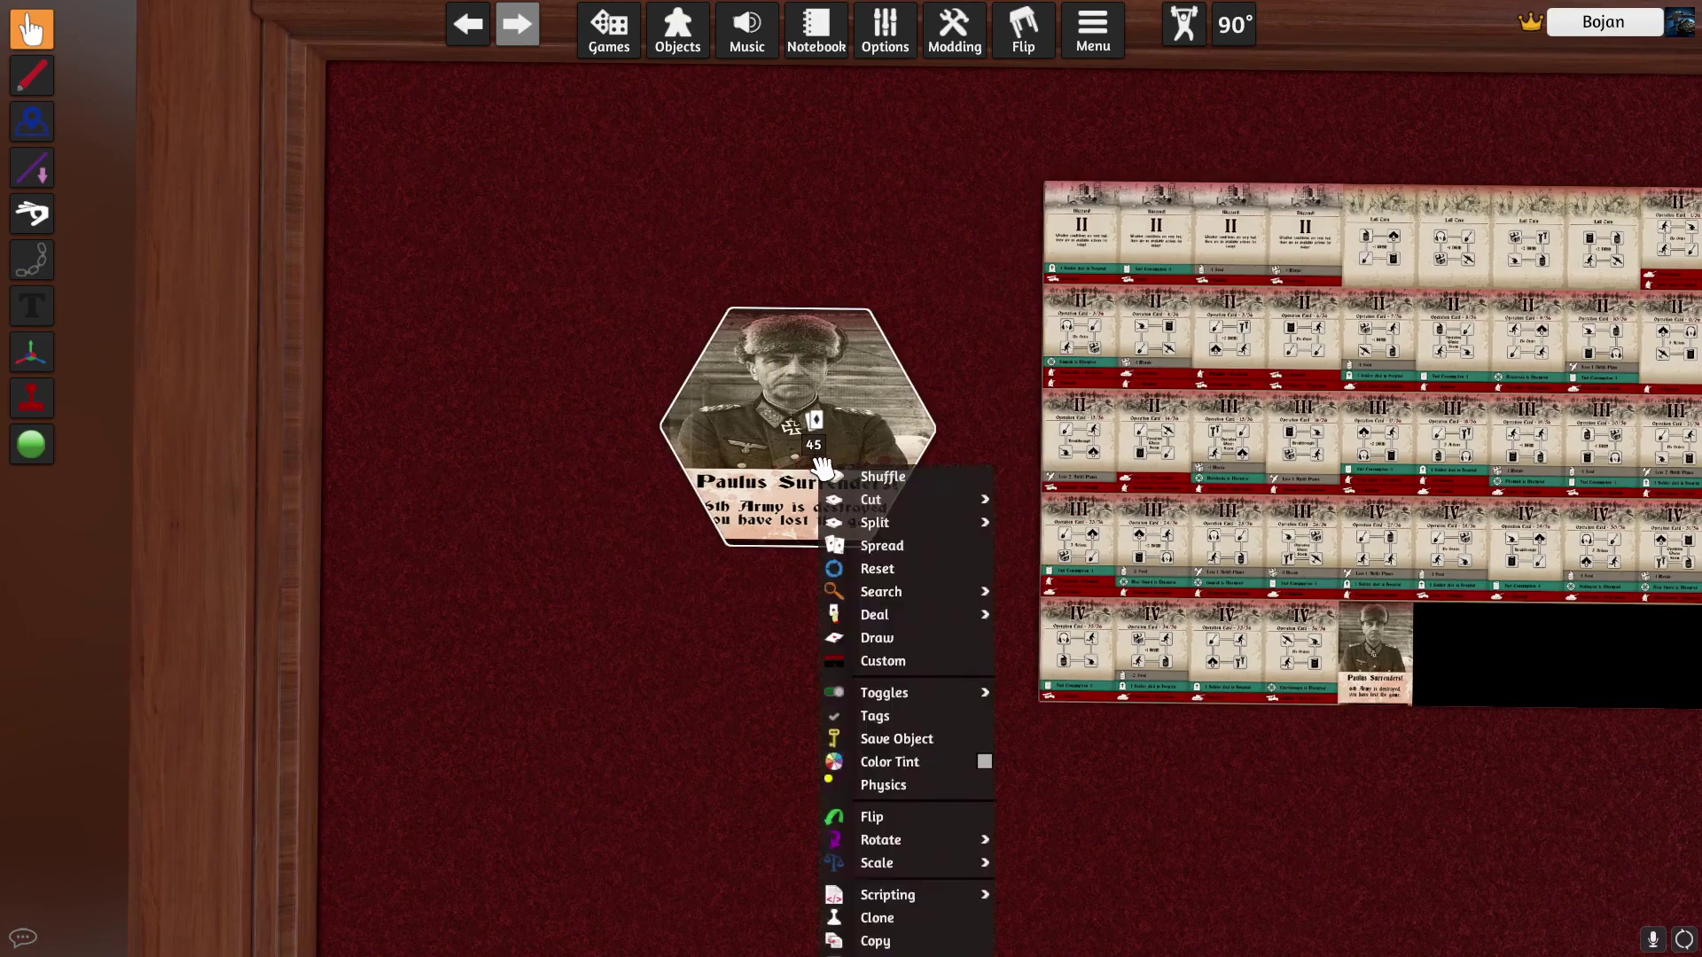
{"action": "left_click", "coordinate": [895, 661]}
{"action": "left_click", "coordinate": [629, 288]}
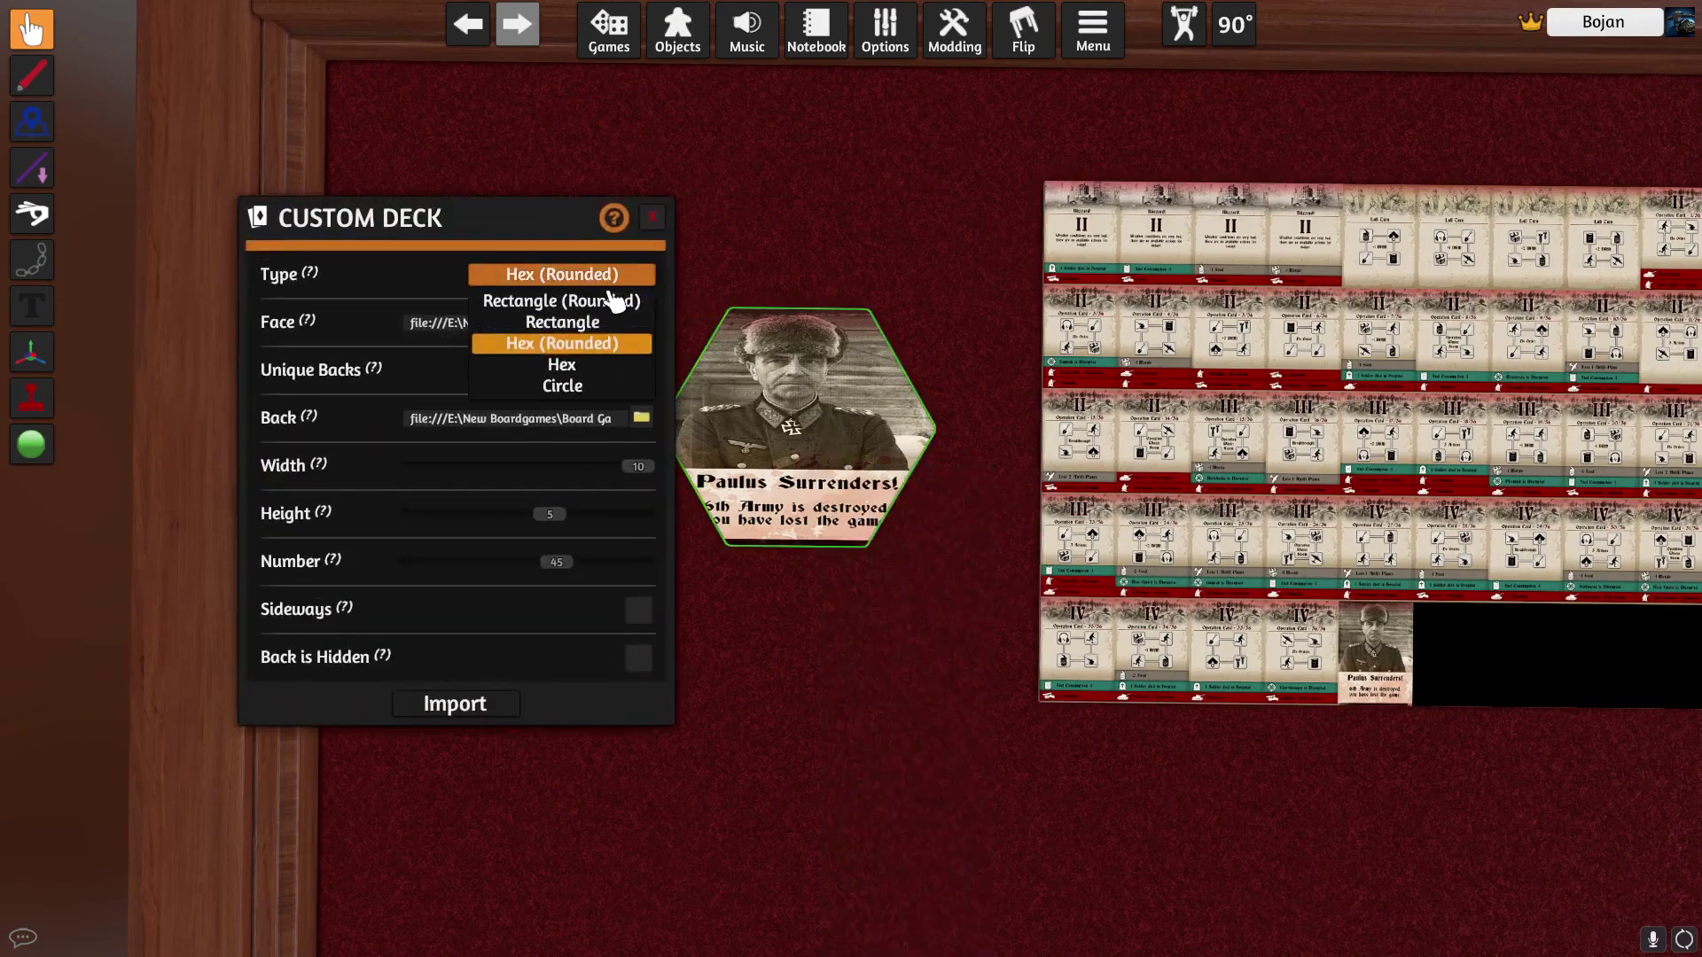
{"action": "left_click", "coordinate": [588, 389]}
{"action": "left_click", "coordinate": [448, 725]}
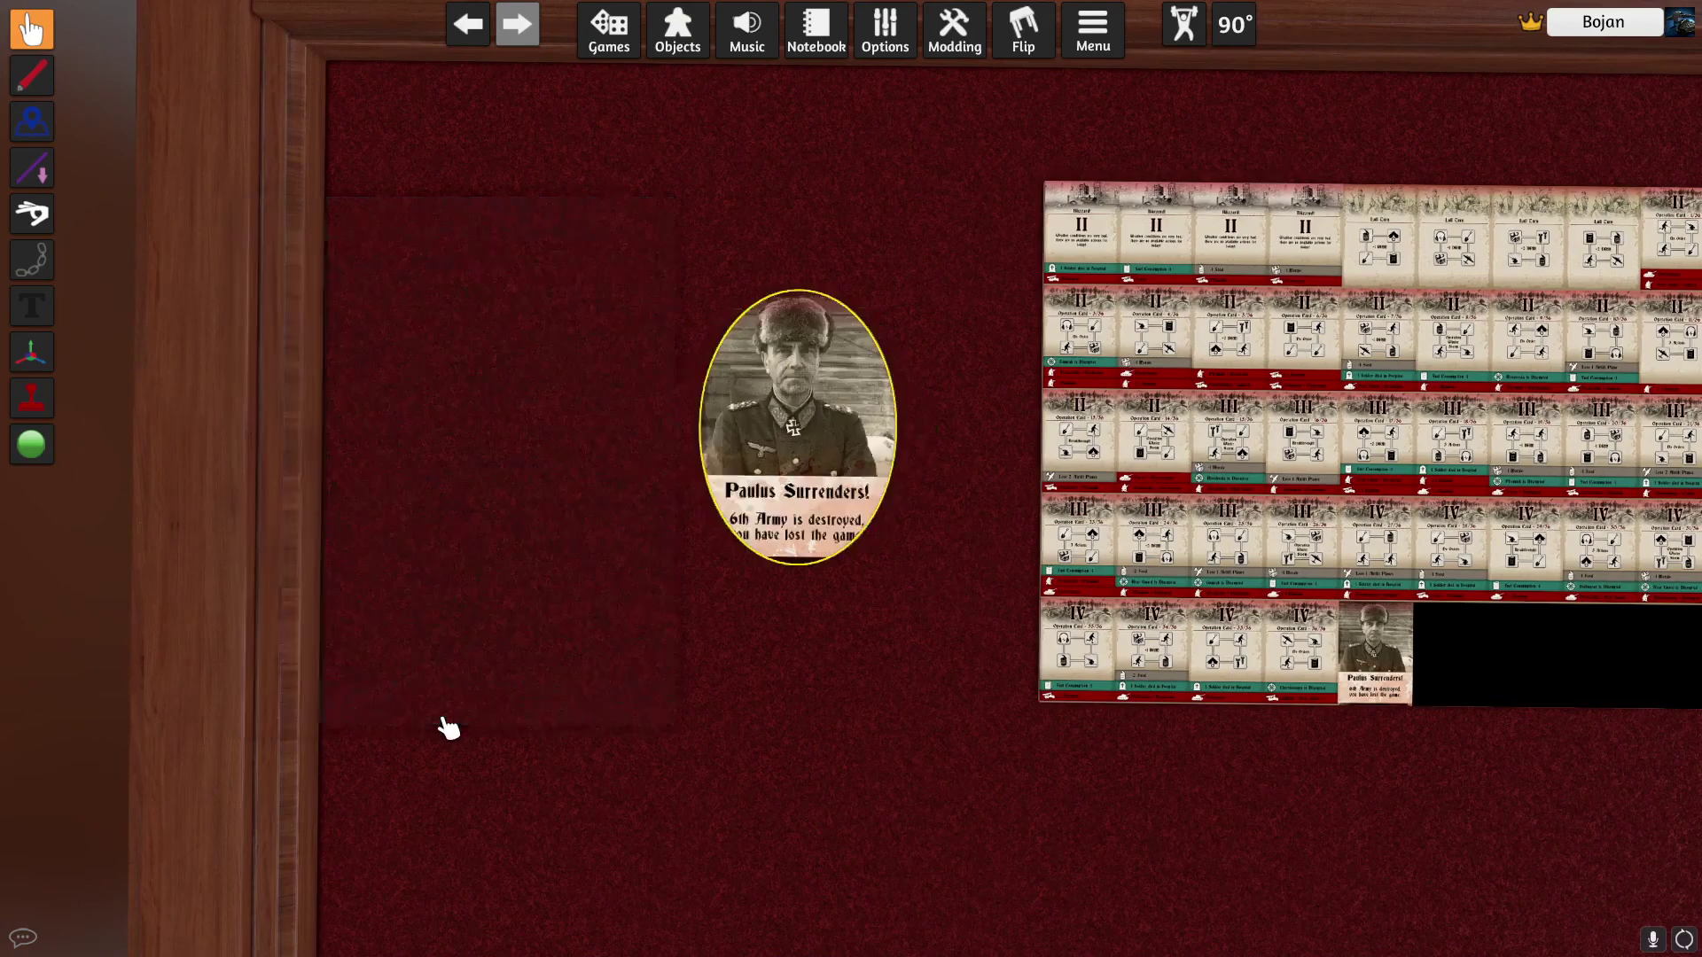
Draw the top round card off the deck and put it back on the deck
{"action": "scroll", "coordinate": [908, 576], "scroll_direction": "up", "scroll_amount": 4}
{"action": "left_click_drag", "start_coordinate": [400, 548], "coordinate": [382, 552]}
{"action": "mouse_move", "coordinate": [668, 487]}
{"action": "left_mouse_down"}
{"action": "mouse_move", "coordinate": [673, 811]}
{"action": "mouse_move", "coordinate": [656, 506]}
{"action": "left_mouse_up"}
{"action": "left_click_drag", "start_coordinate": [443, 528], "coordinate": [725, 489]}
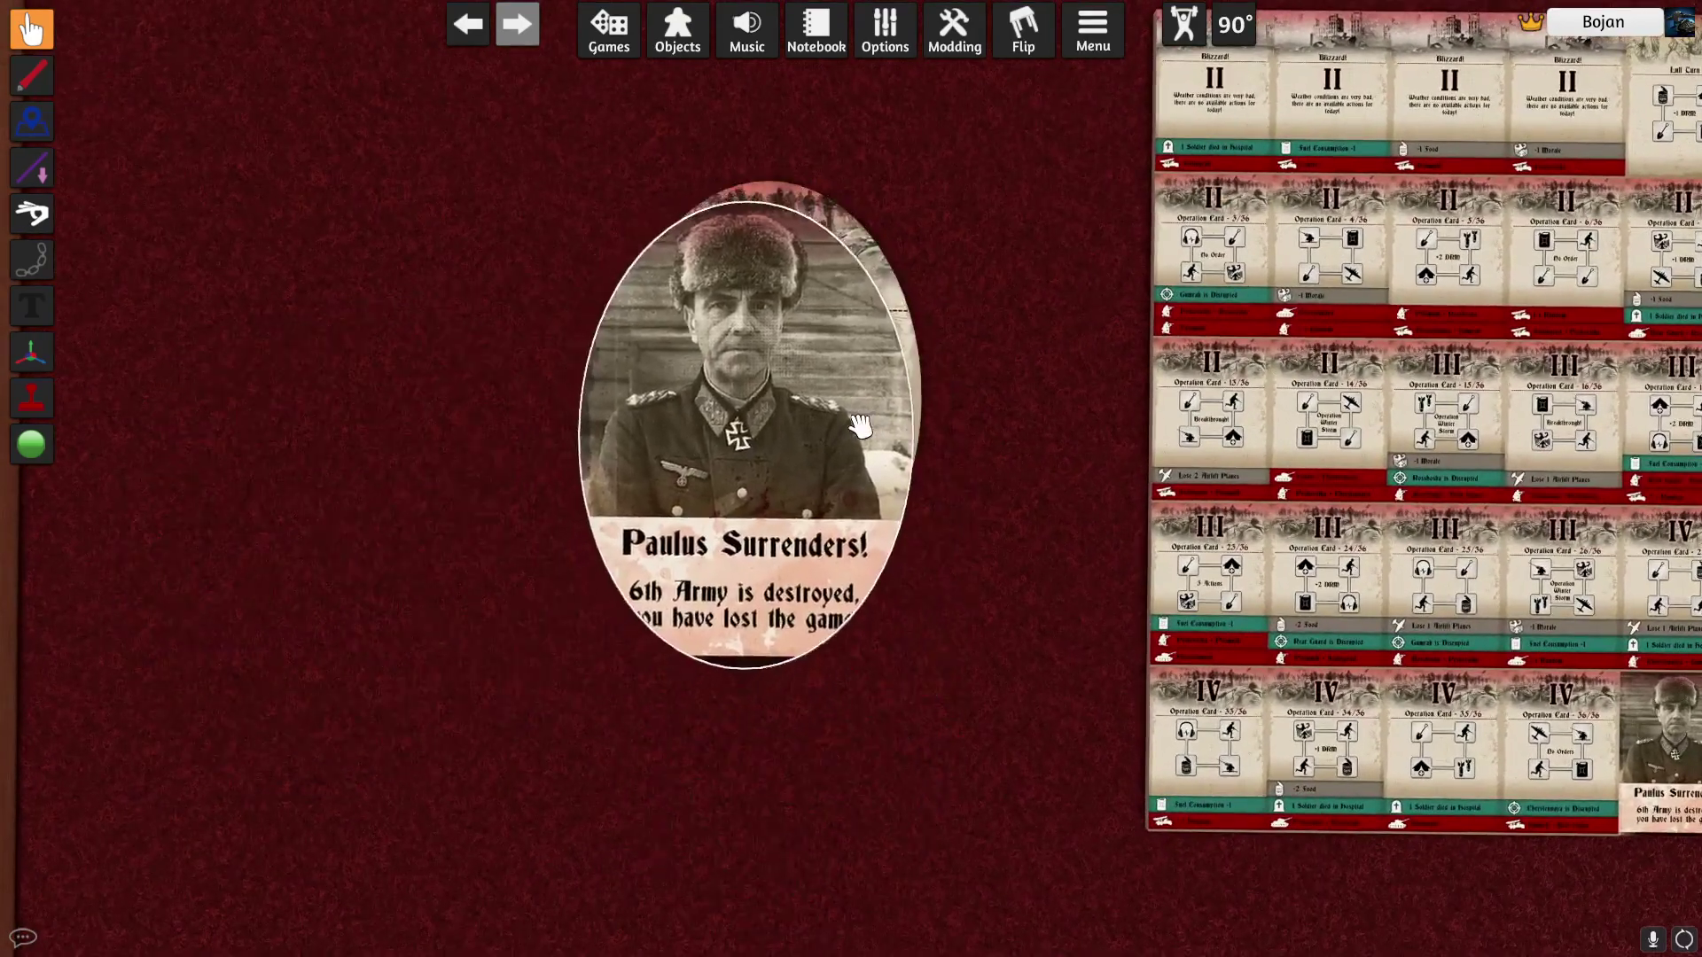
Change the custom deck's type back to Rectangle (Rounded) and reimport it
{"action": "scroll", "coordinate": [780, 470], "scroll_direction": "down", "scroll_amount": 3}
{"action": "right_click", "coordinate": [837, 446]}
{"action": "left_click", "coordinate": [902, 642]}
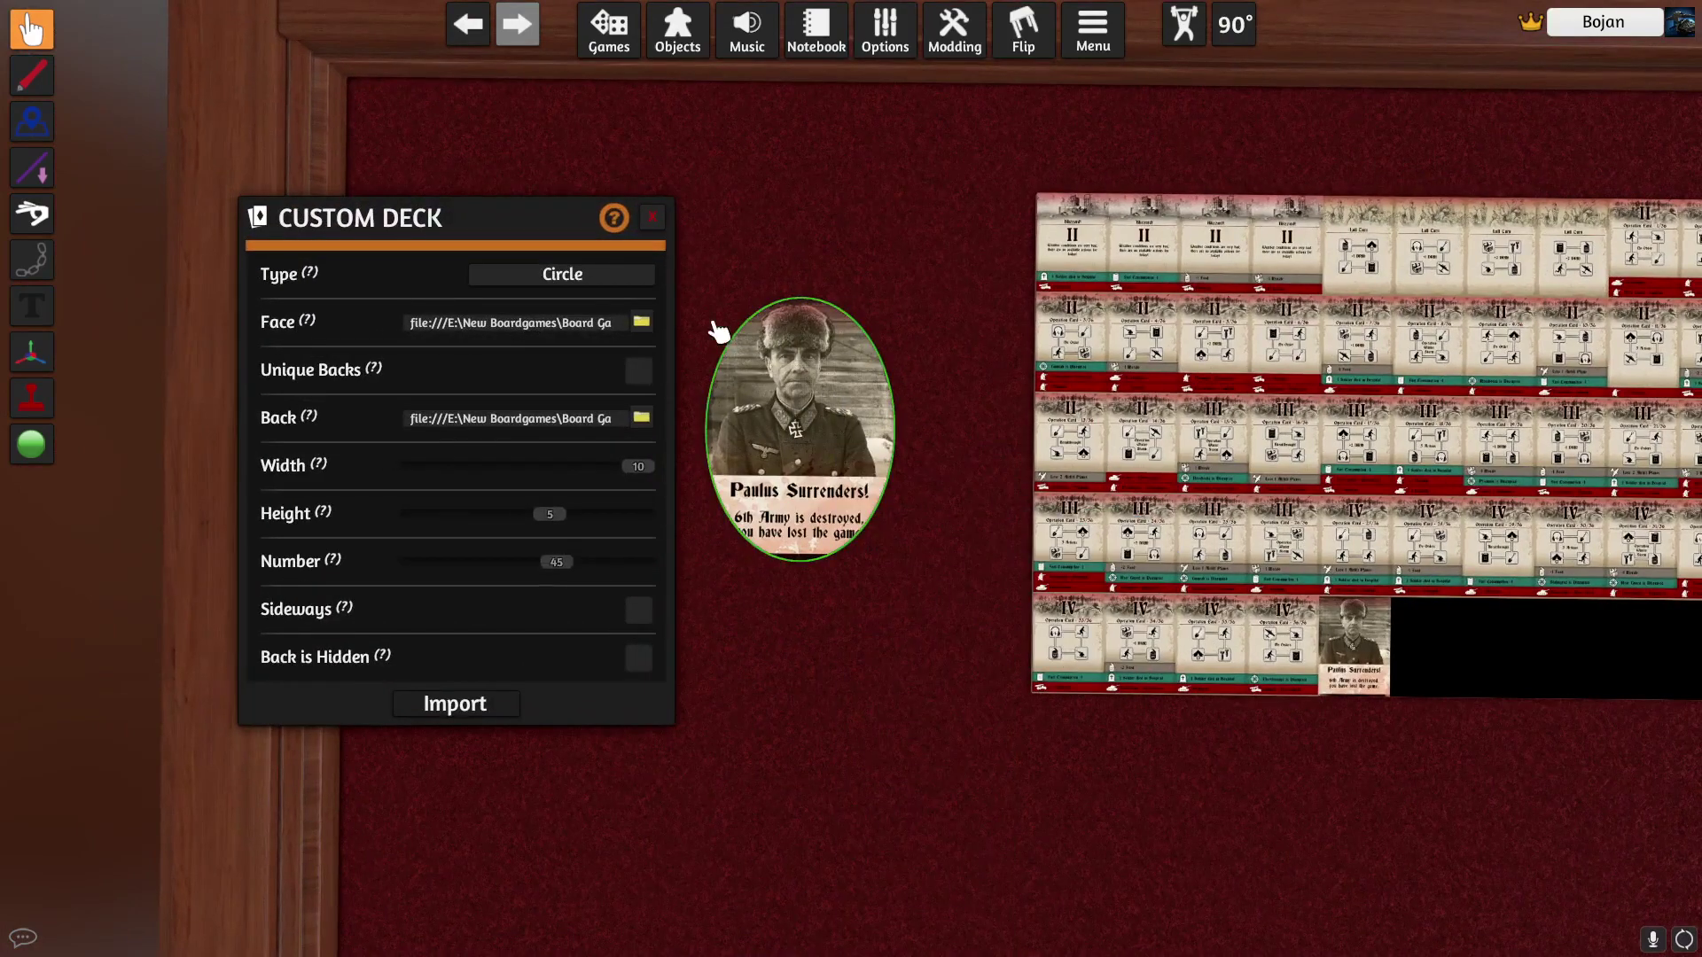
{"action": "left_click", "coordinate": [624, 283]}
{"action": "left_click", "coordinate": [587, 305]}
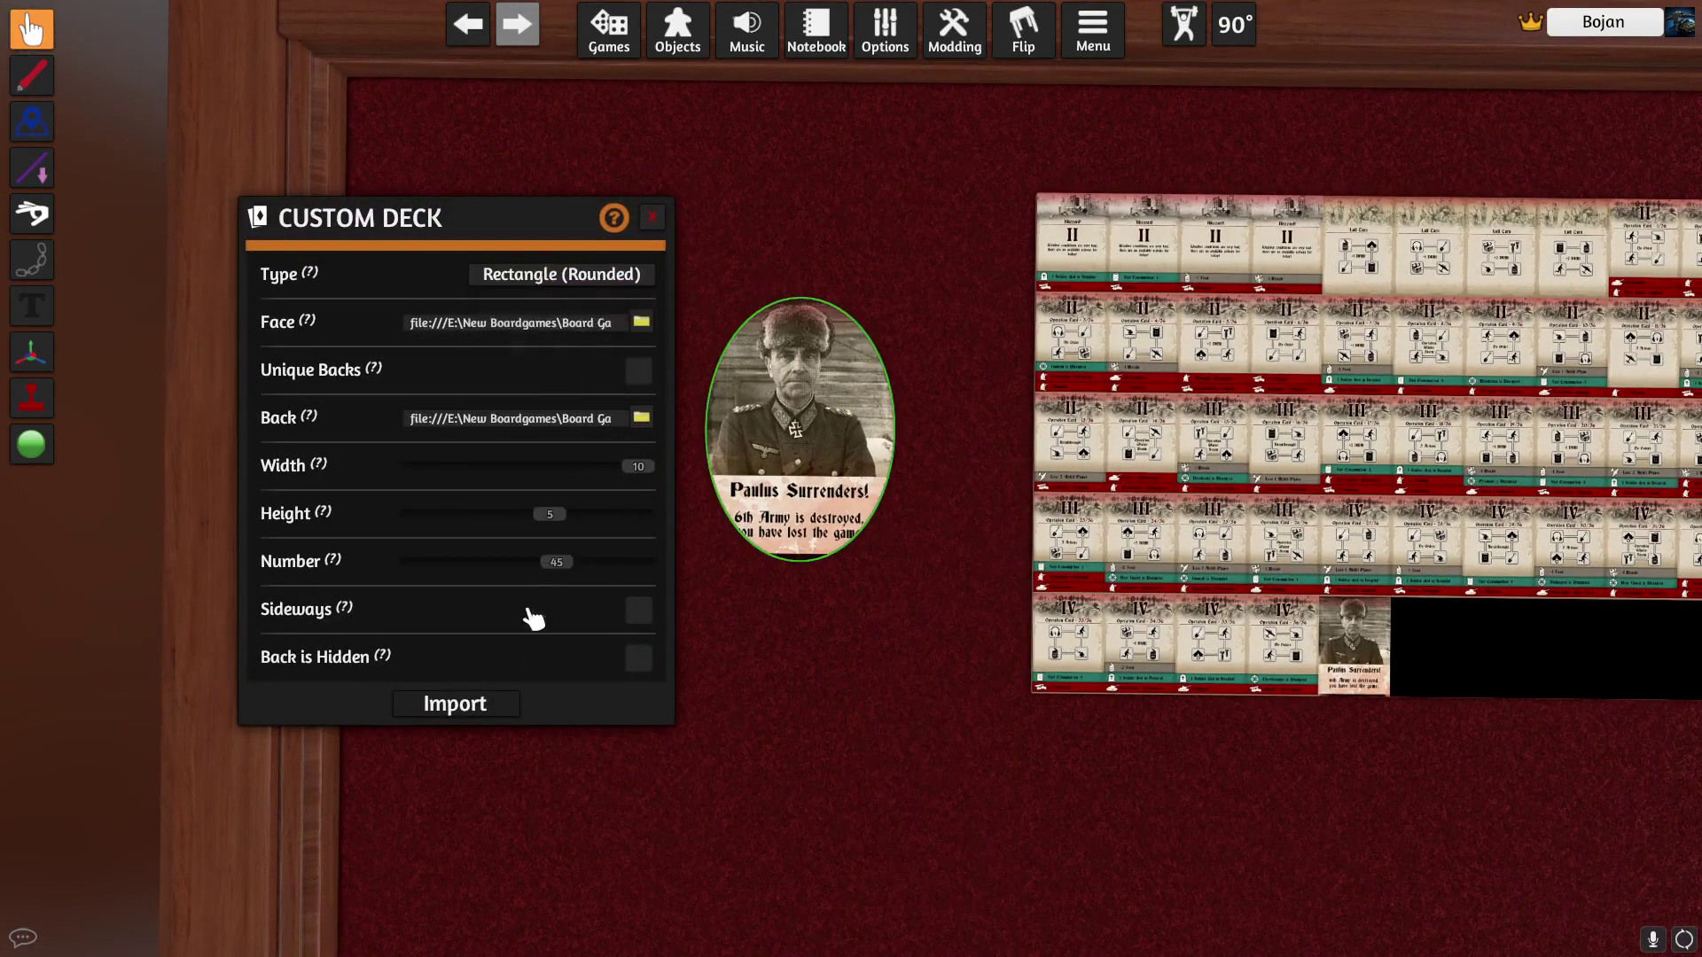
{"action": "left_click", "coordinate": [518, 710]}
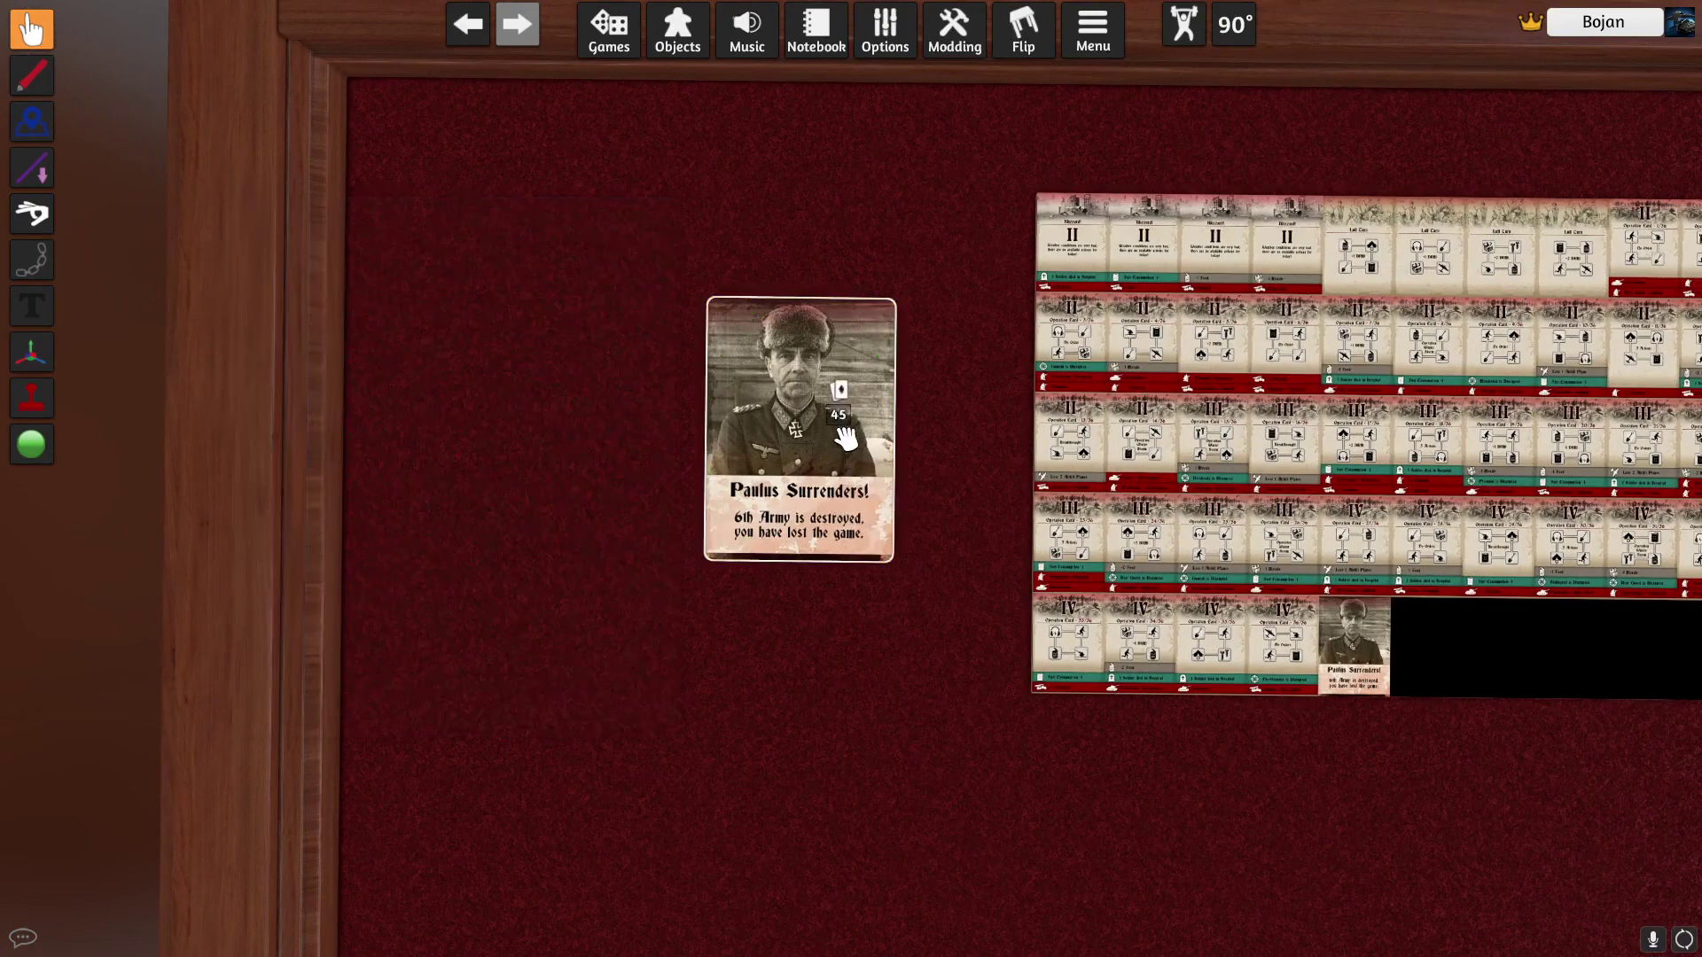
Move the card sheet image farther away from the deck, toward the table's far corner
{"action": "left_click_drag", "start_coordinate": [816, 462], "coordinate": [771, 399]}
{"action": "scroll", "coordinate": [887, 488], "scroll_direction": "down", "scroll_amount": 3}
{"action": "scroll", "coordinate": [821, 536], "scroll_direction": "up", "scroll_amount": 2}
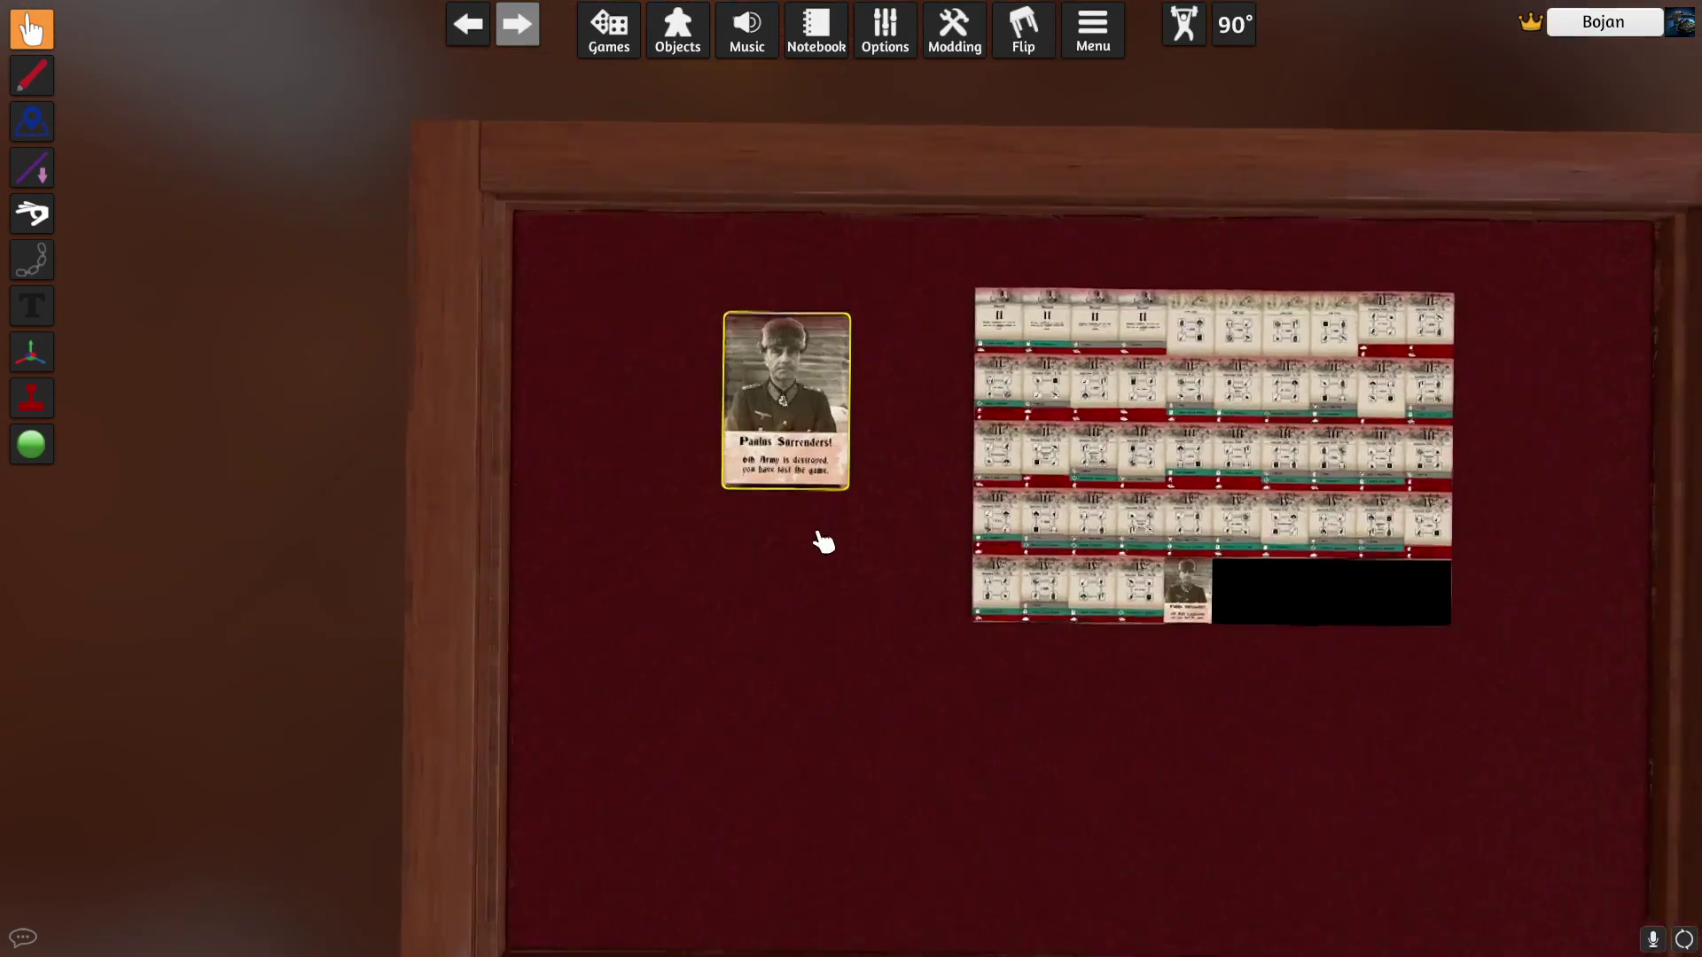
{"action": "left_click", "coordinate": [829, 443]}
{"action": "scroll", "coordinate": [848, 452], "scroll_direction": "down", "scroll_amount": 4}
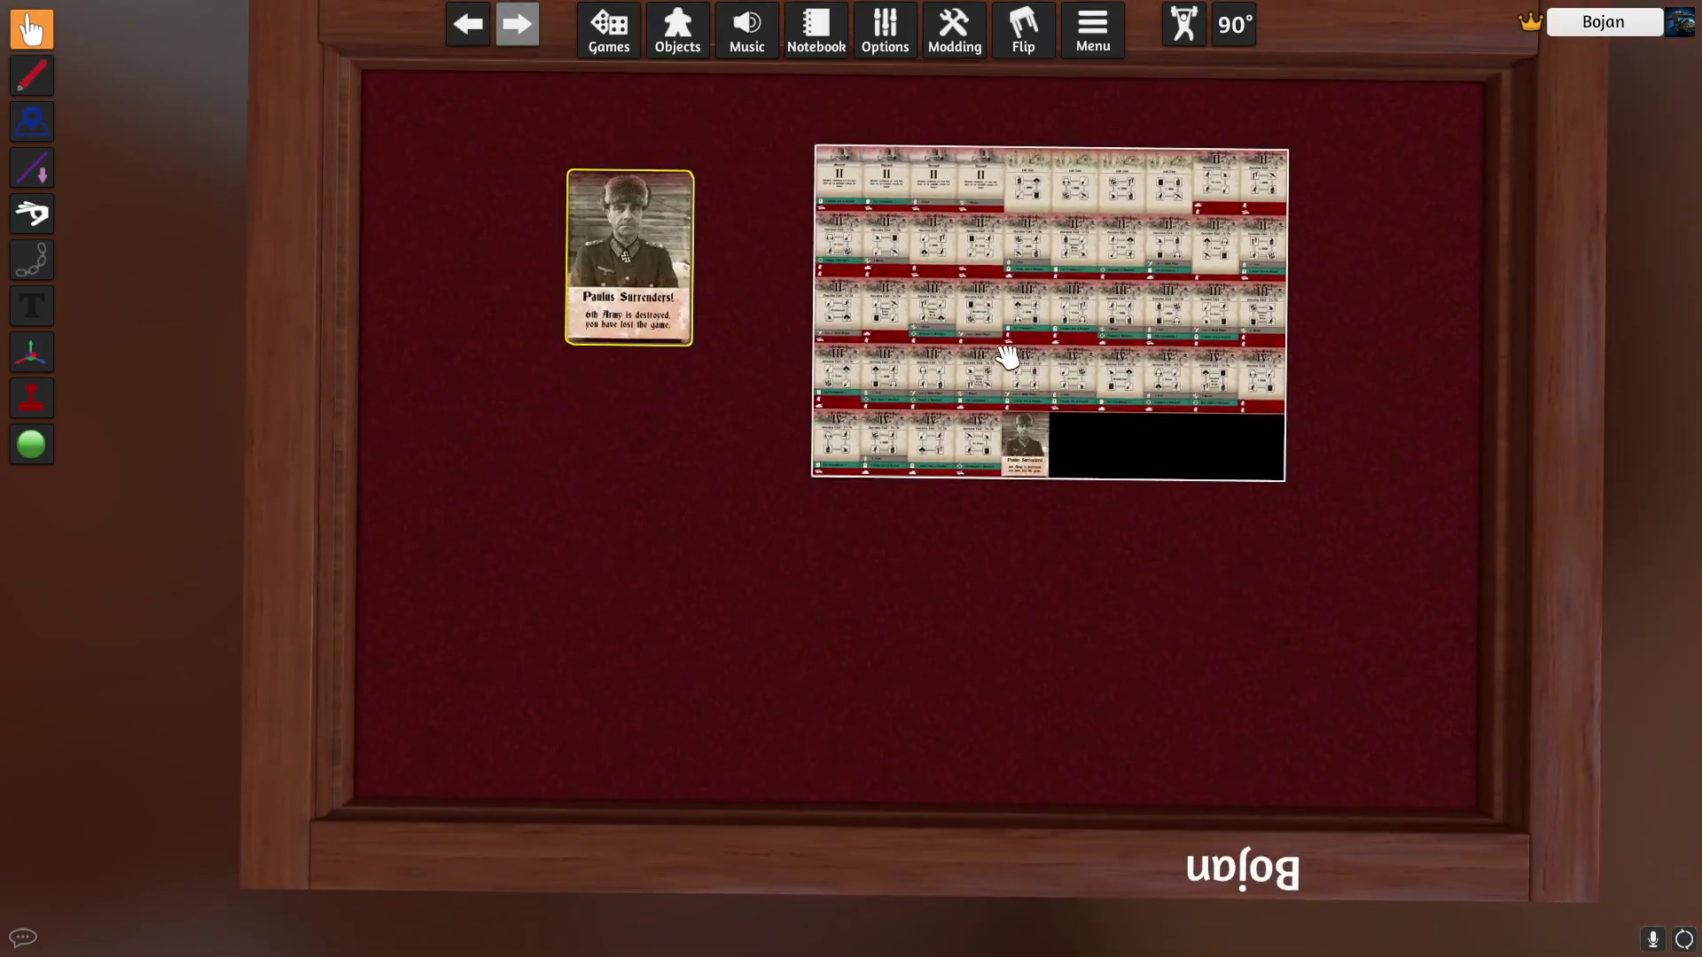
{"action": "left_click_drag", "start_coordinate": [1008, 356], "coordinate": [1046, 319]}
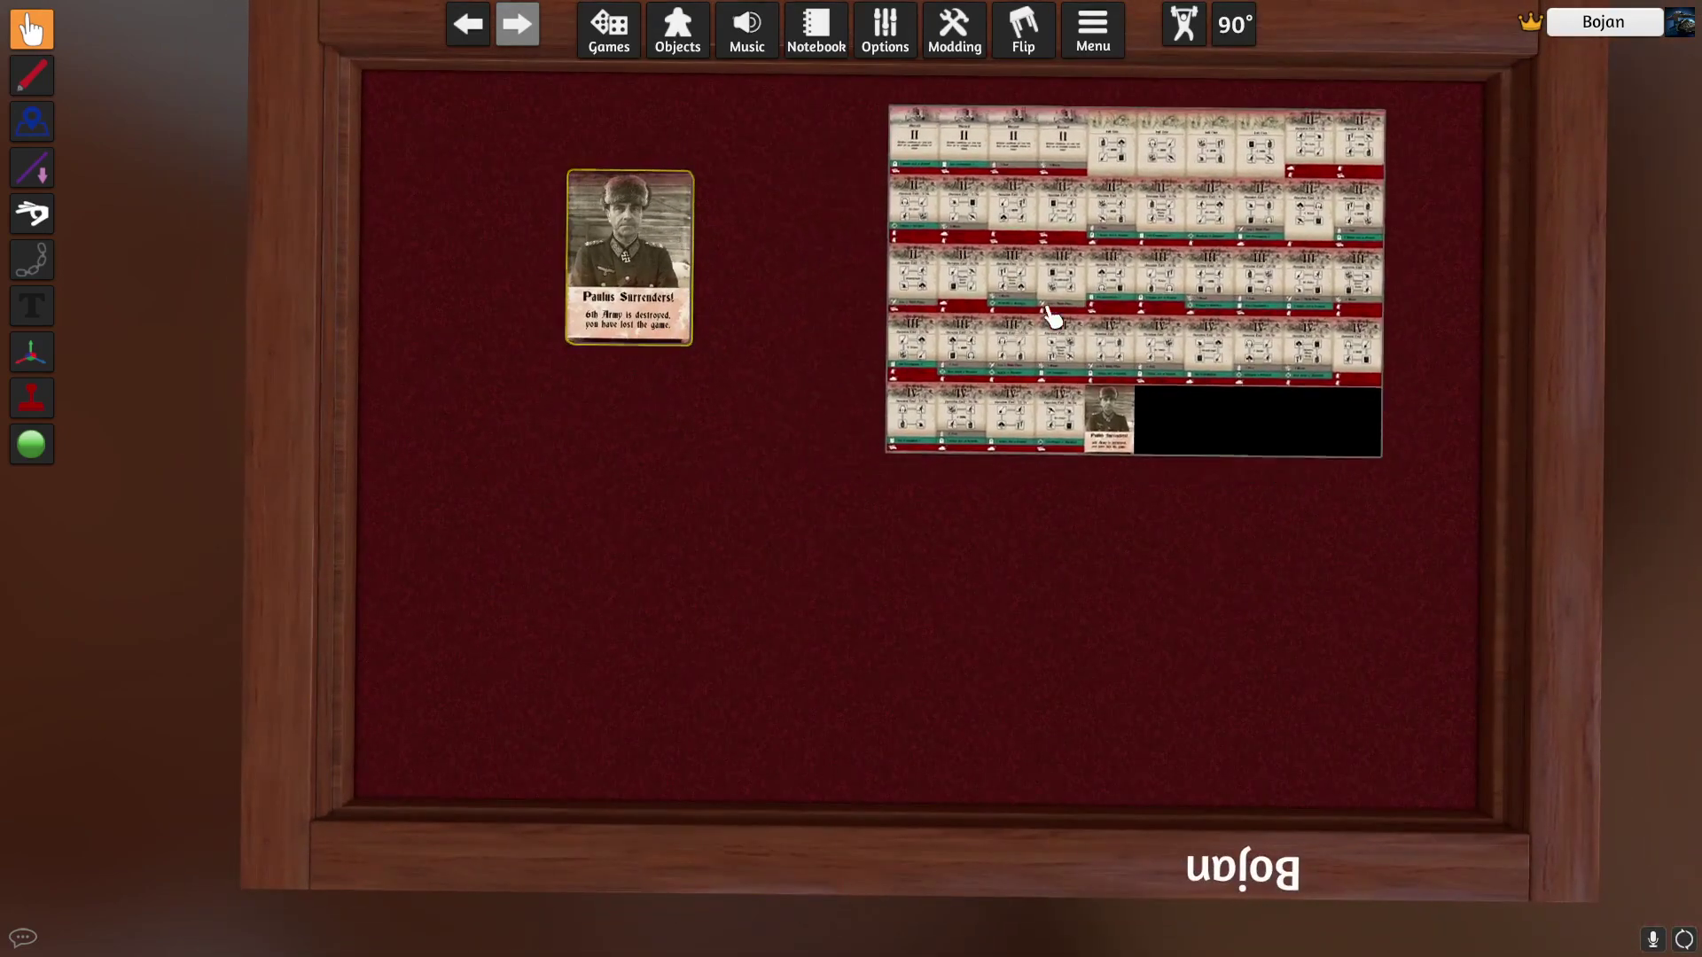
Add a custom Tile component to the table below the card deck
{"action": "left_click", "coordinate": [677, 40]}
{"action": "left_click", "coordinate": [1372, 306]}
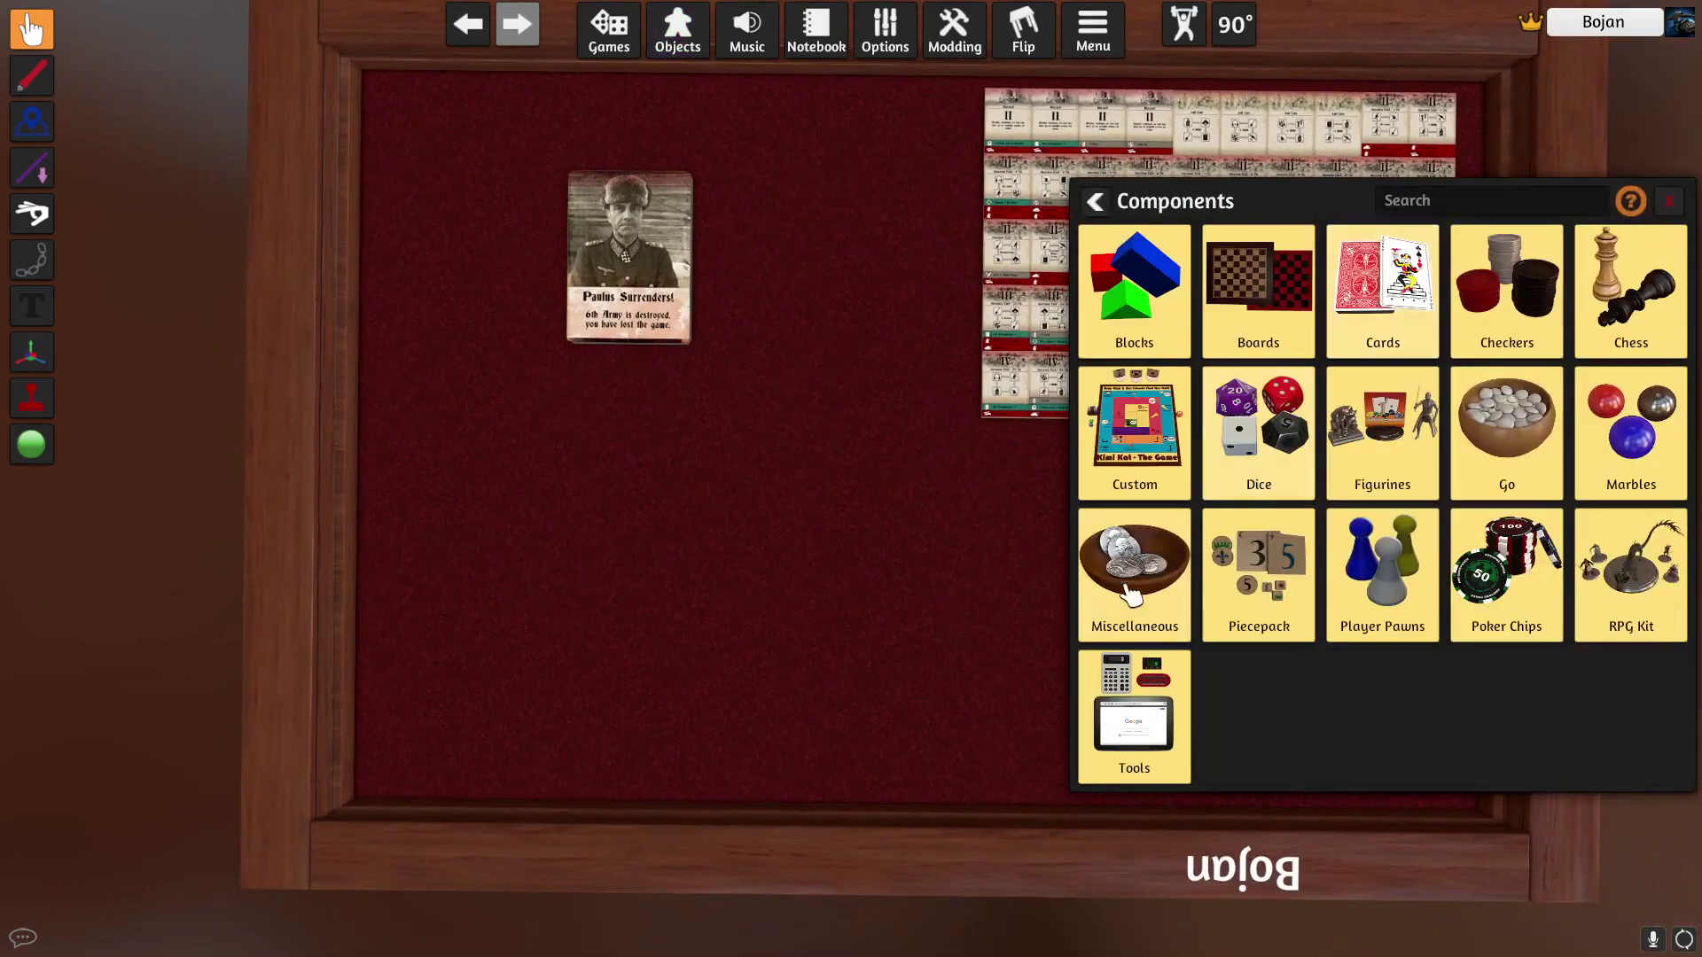
{"action": "left_click", "coordinate": [1134, 425]}
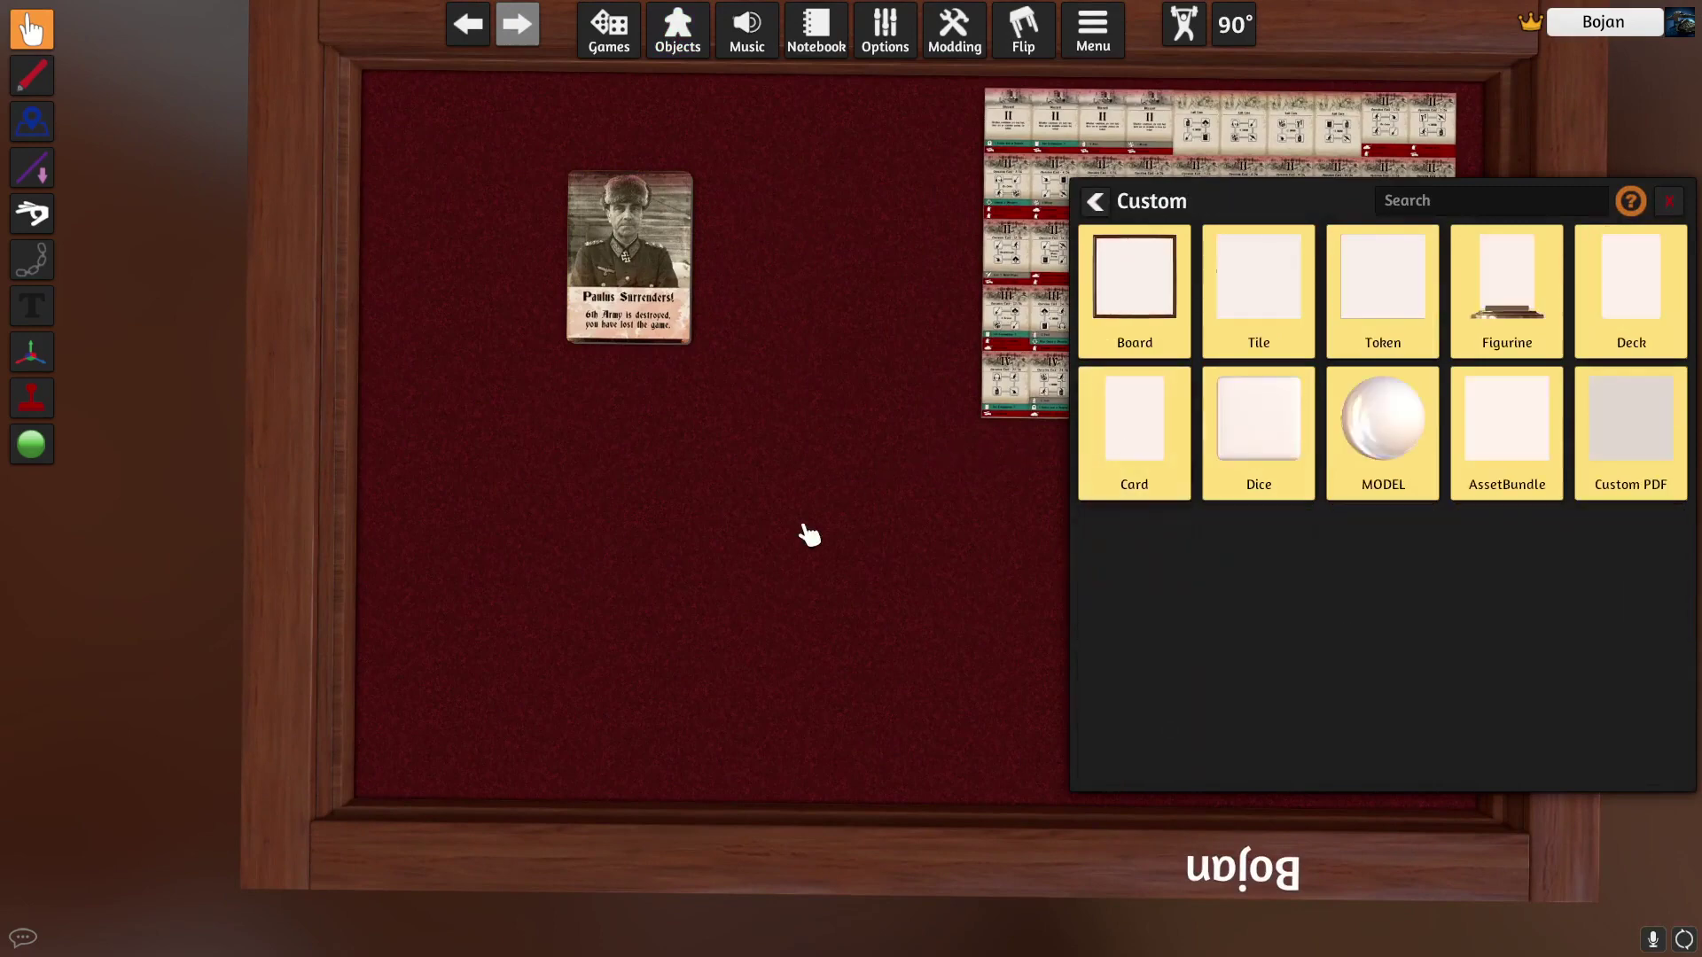
{"action": "left_click", "coordinate": [1293, 318]}
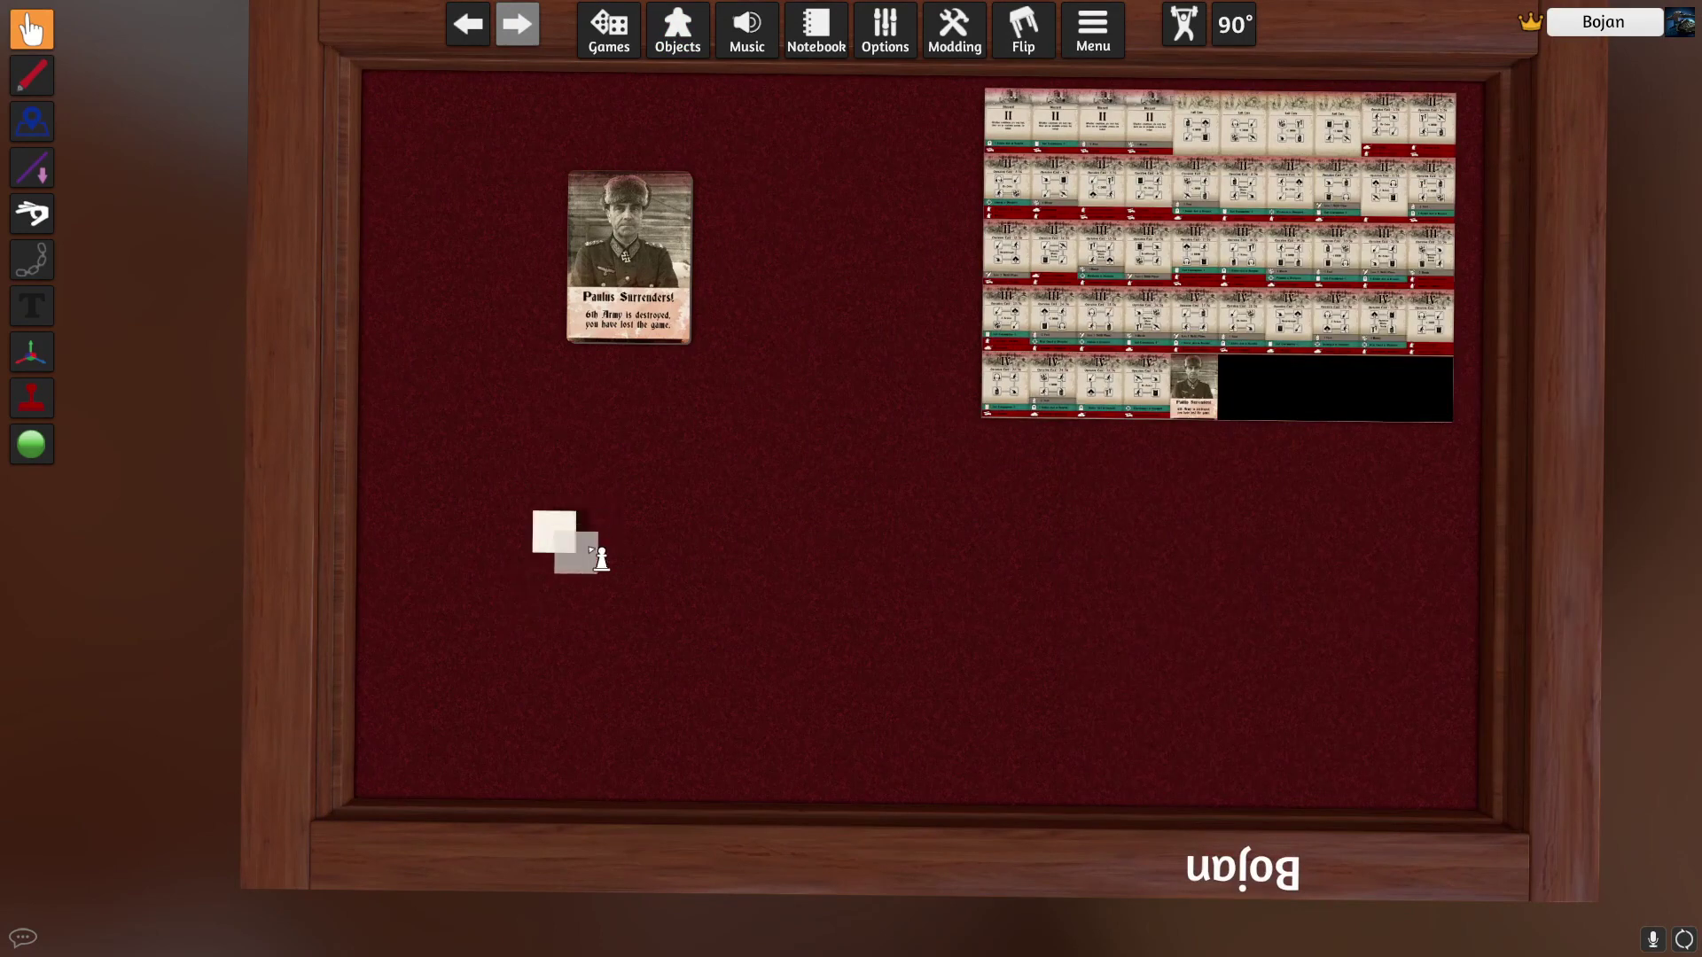
{"action": "left_click", "coordinate": [558, 532]}
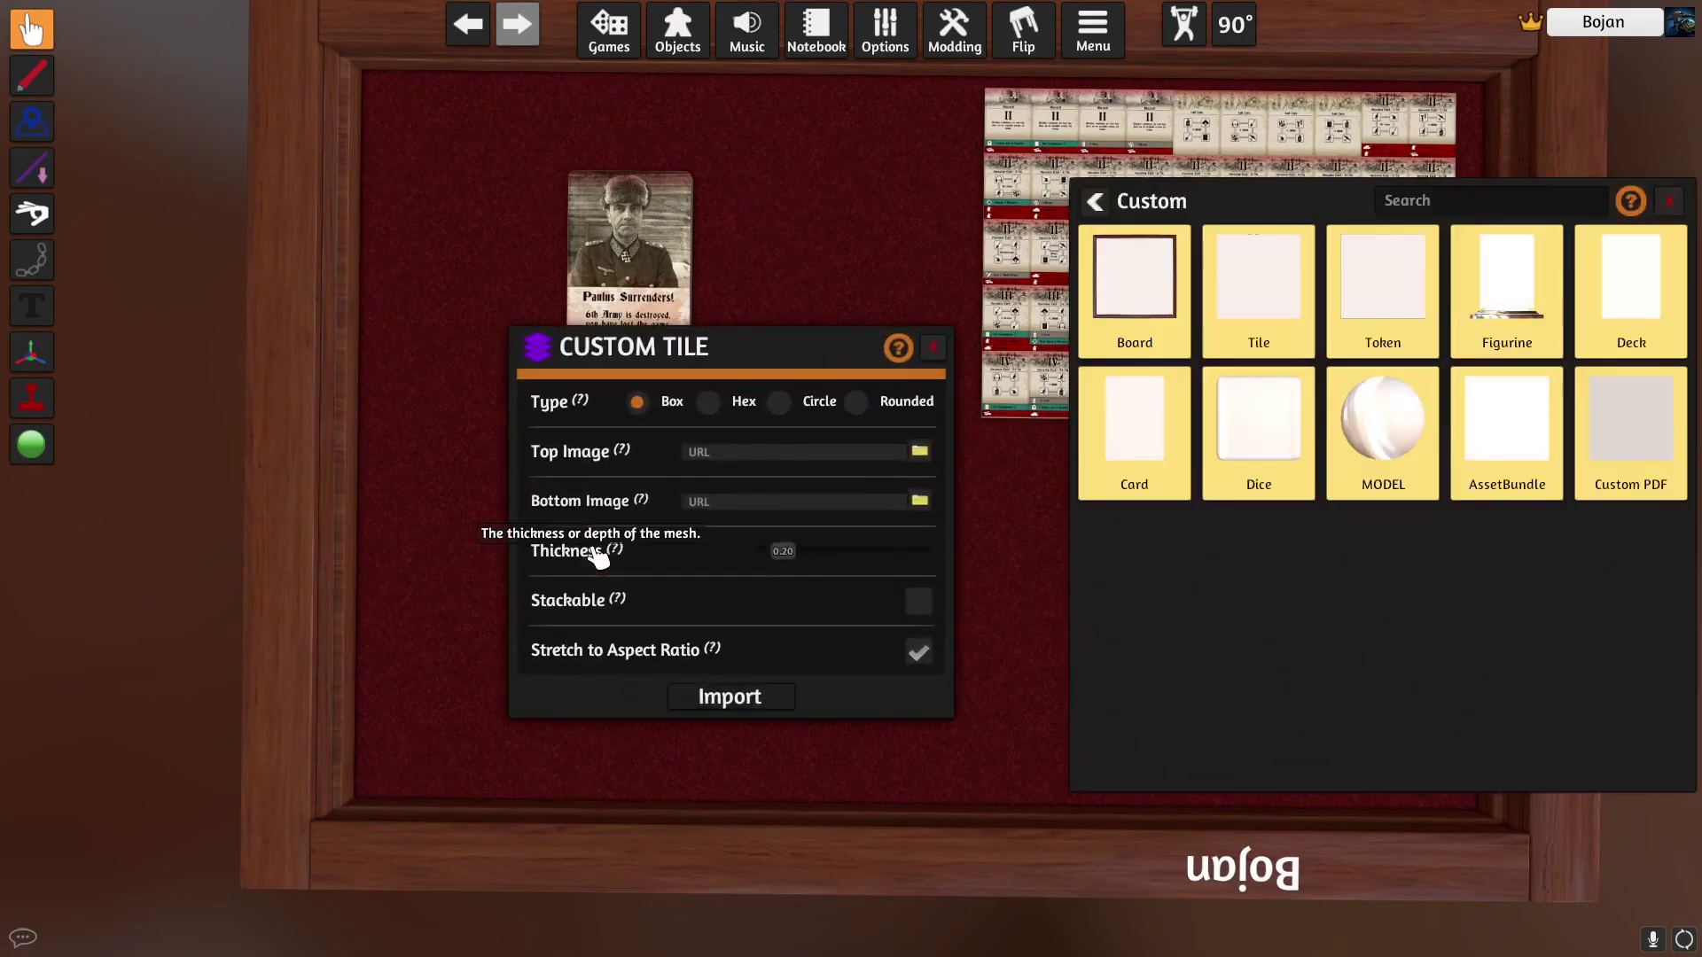
Use the local file map_airlift.jpg as the custom tile's top image
{"action": "left_click", "coordinate": [920, 452]}
{"action": "left_click", "coordinate": [758, 108]}
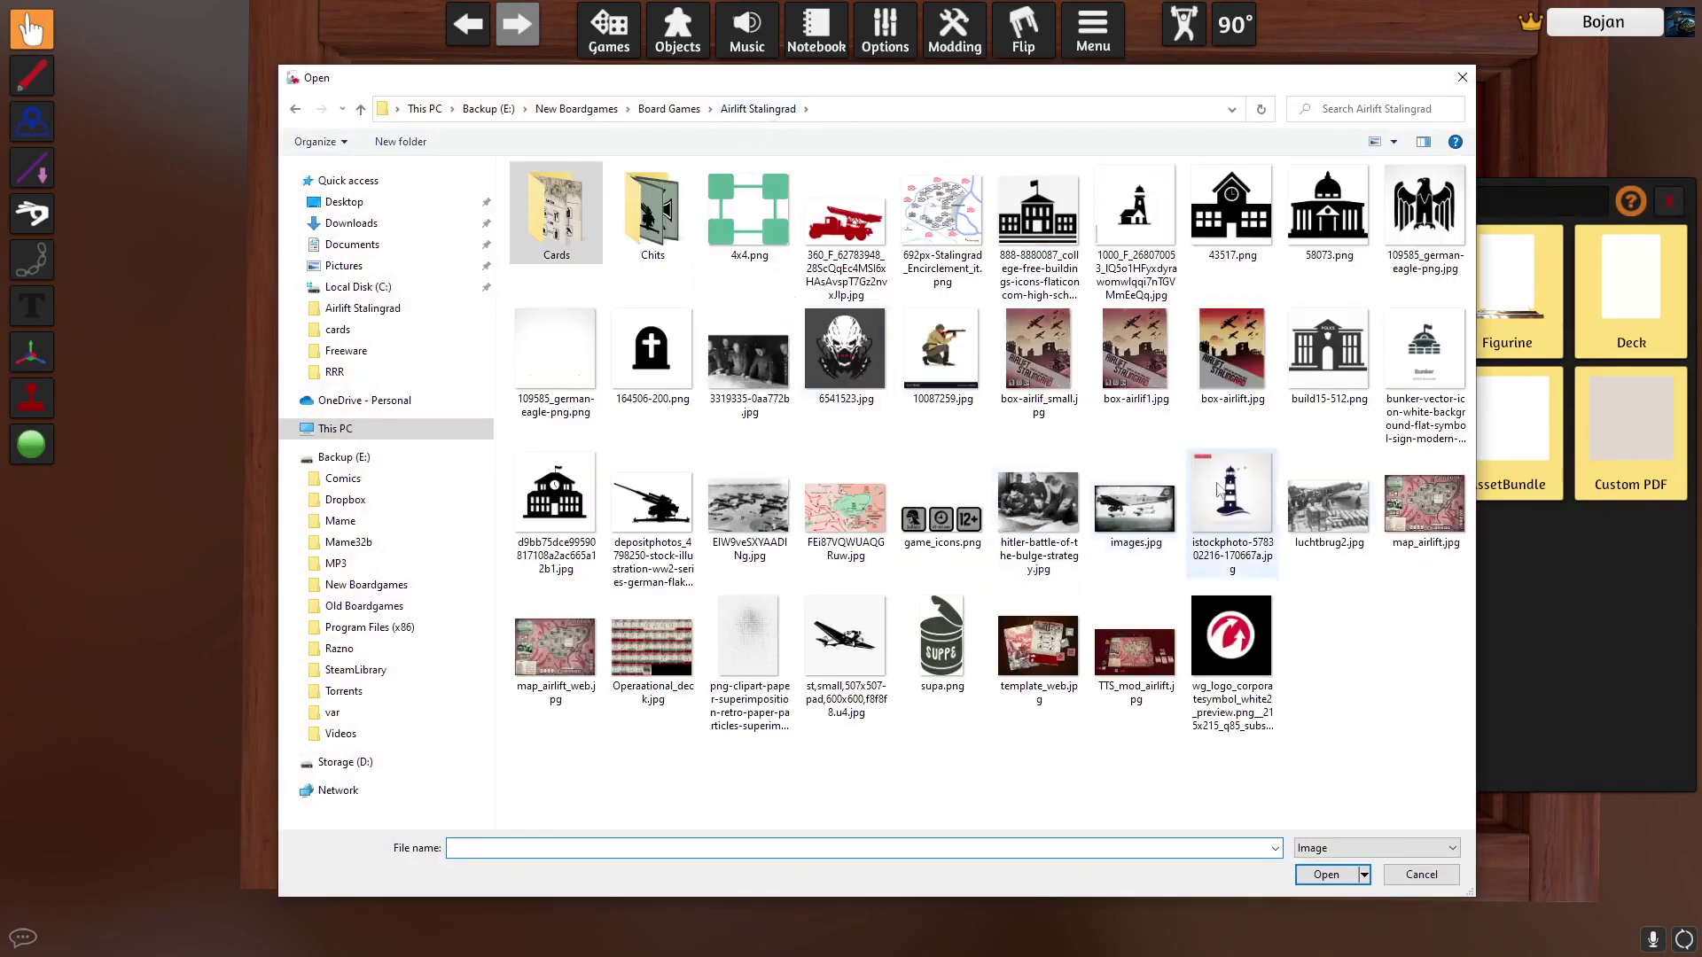
{"action": "left_click", "coordinate": [1420, 506]}
{"action": "left_click", "coordinate": [1326, 875]}
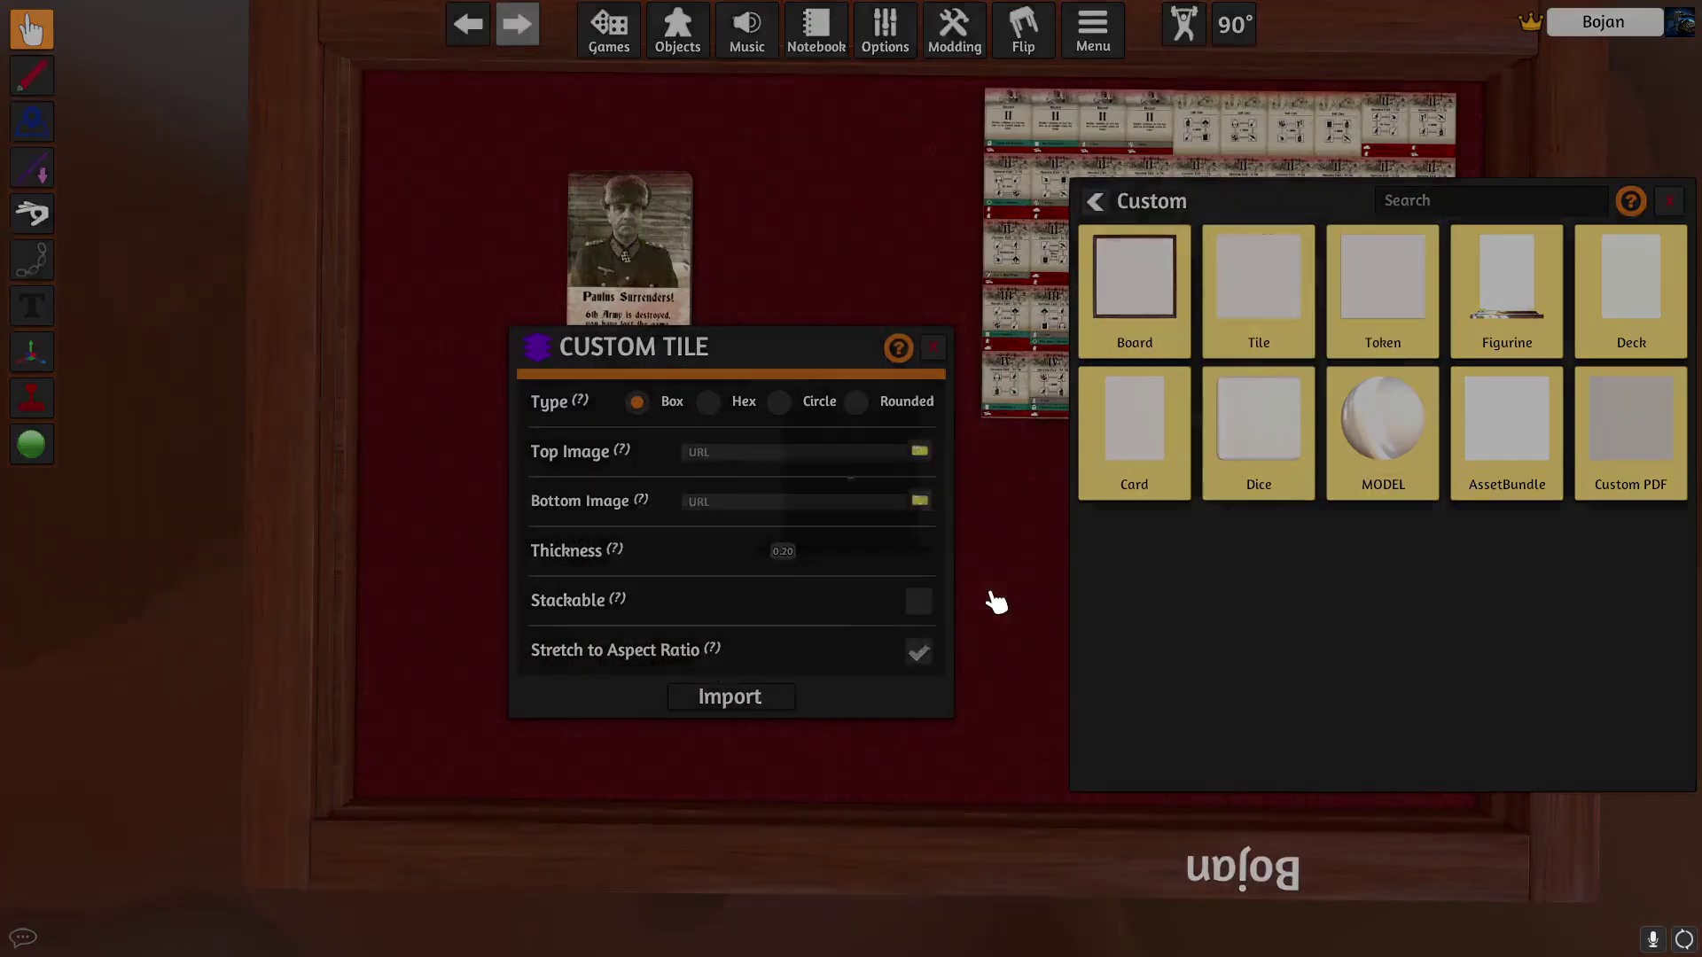
{"action": "left_click", "coordinate": [922, 503]}
Set the custom tile's thickness to 0.10, import it and close the component library
{"action": "scroll", "coordinate": [701, 596], "scroll_direction": "up", "scroll_amount": 2}
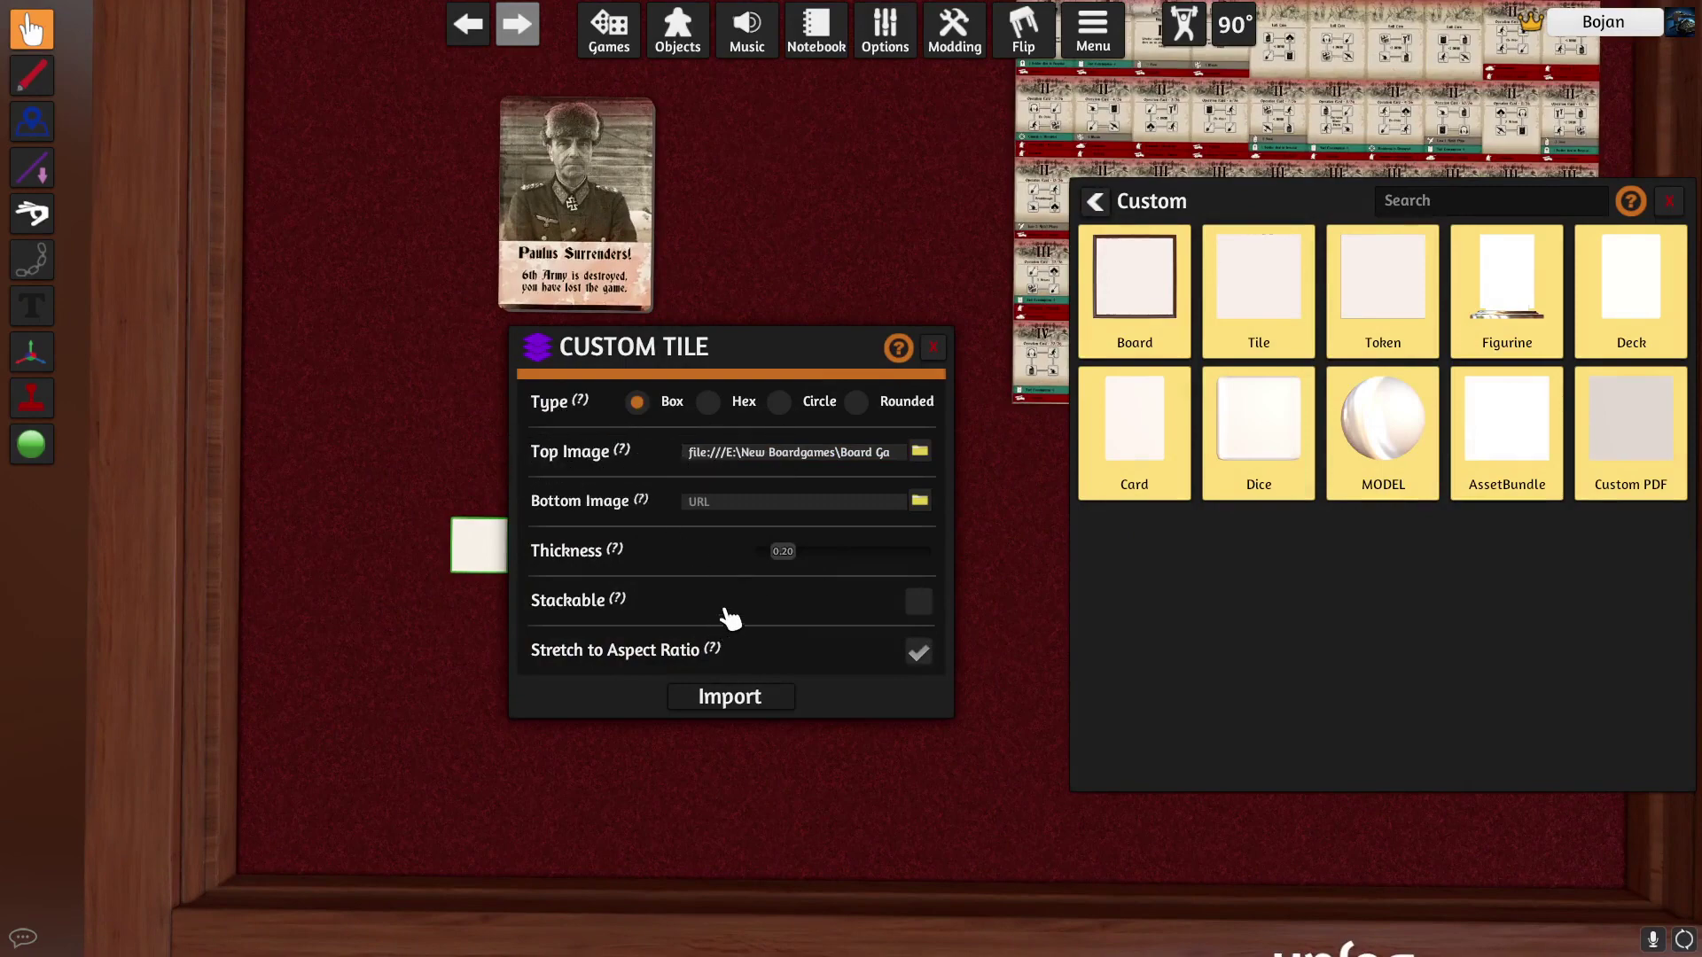
{"action": "scroll", "coordinate": [724, 620], "scroll_direction": "up", "scroll_amount": 2}
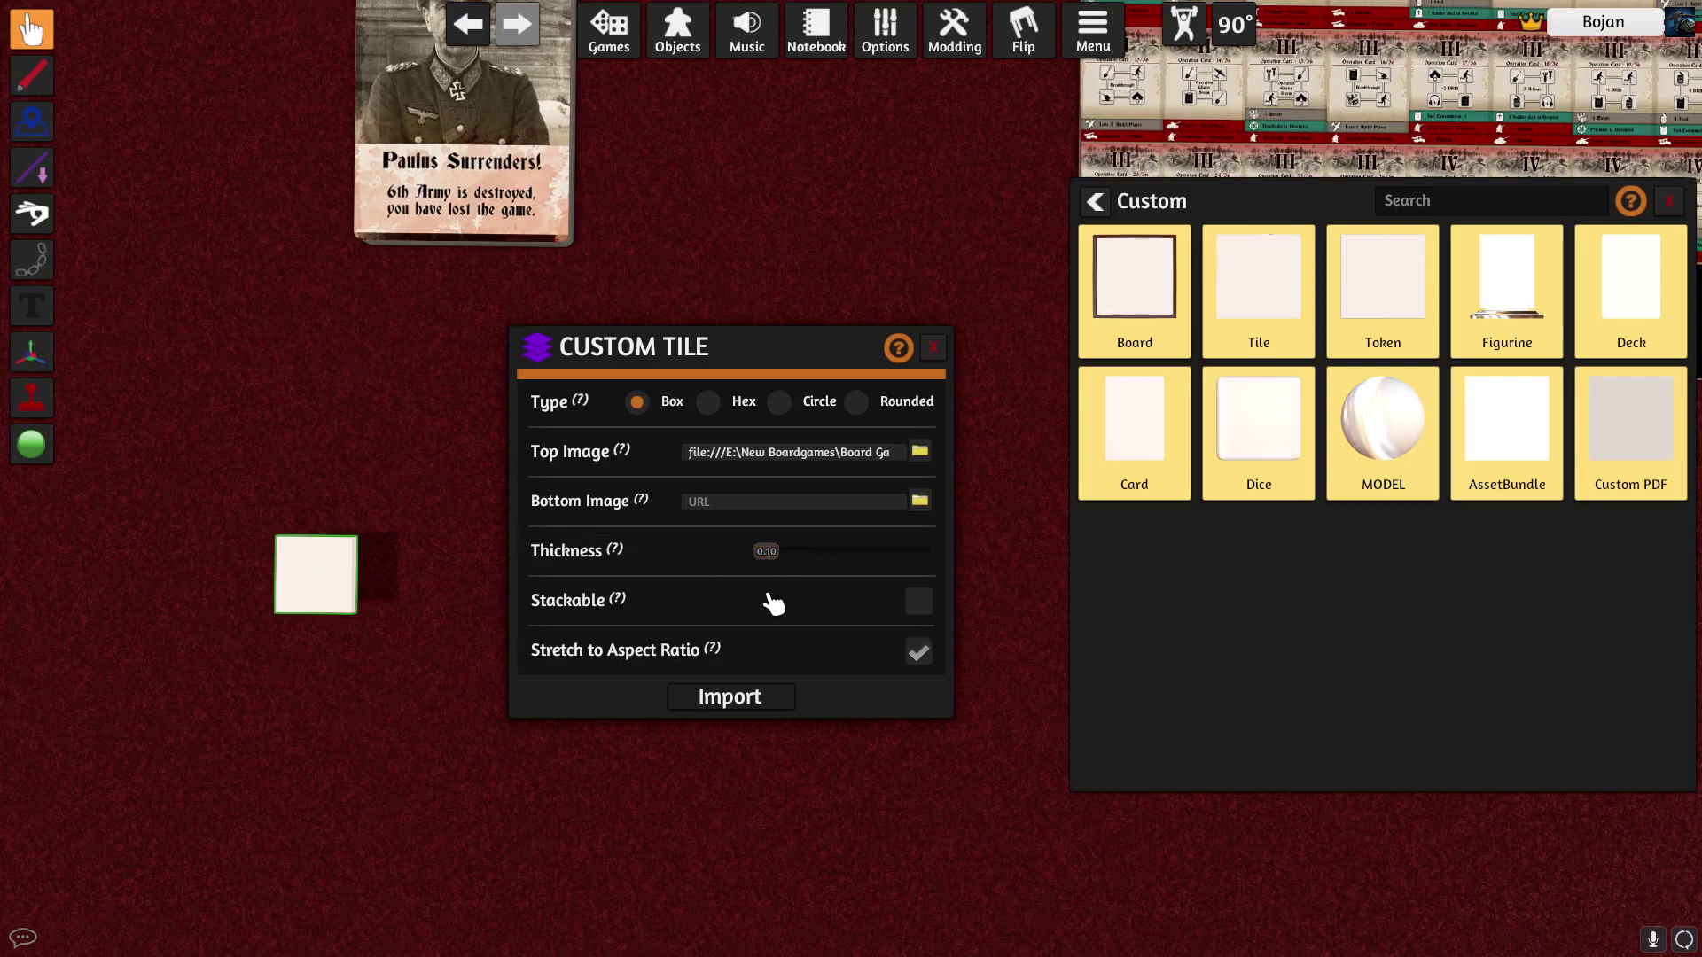
{"action": "scroll", "coordinate": [775, 596], "scroll_direction": "up", "scroll_amount": 2}
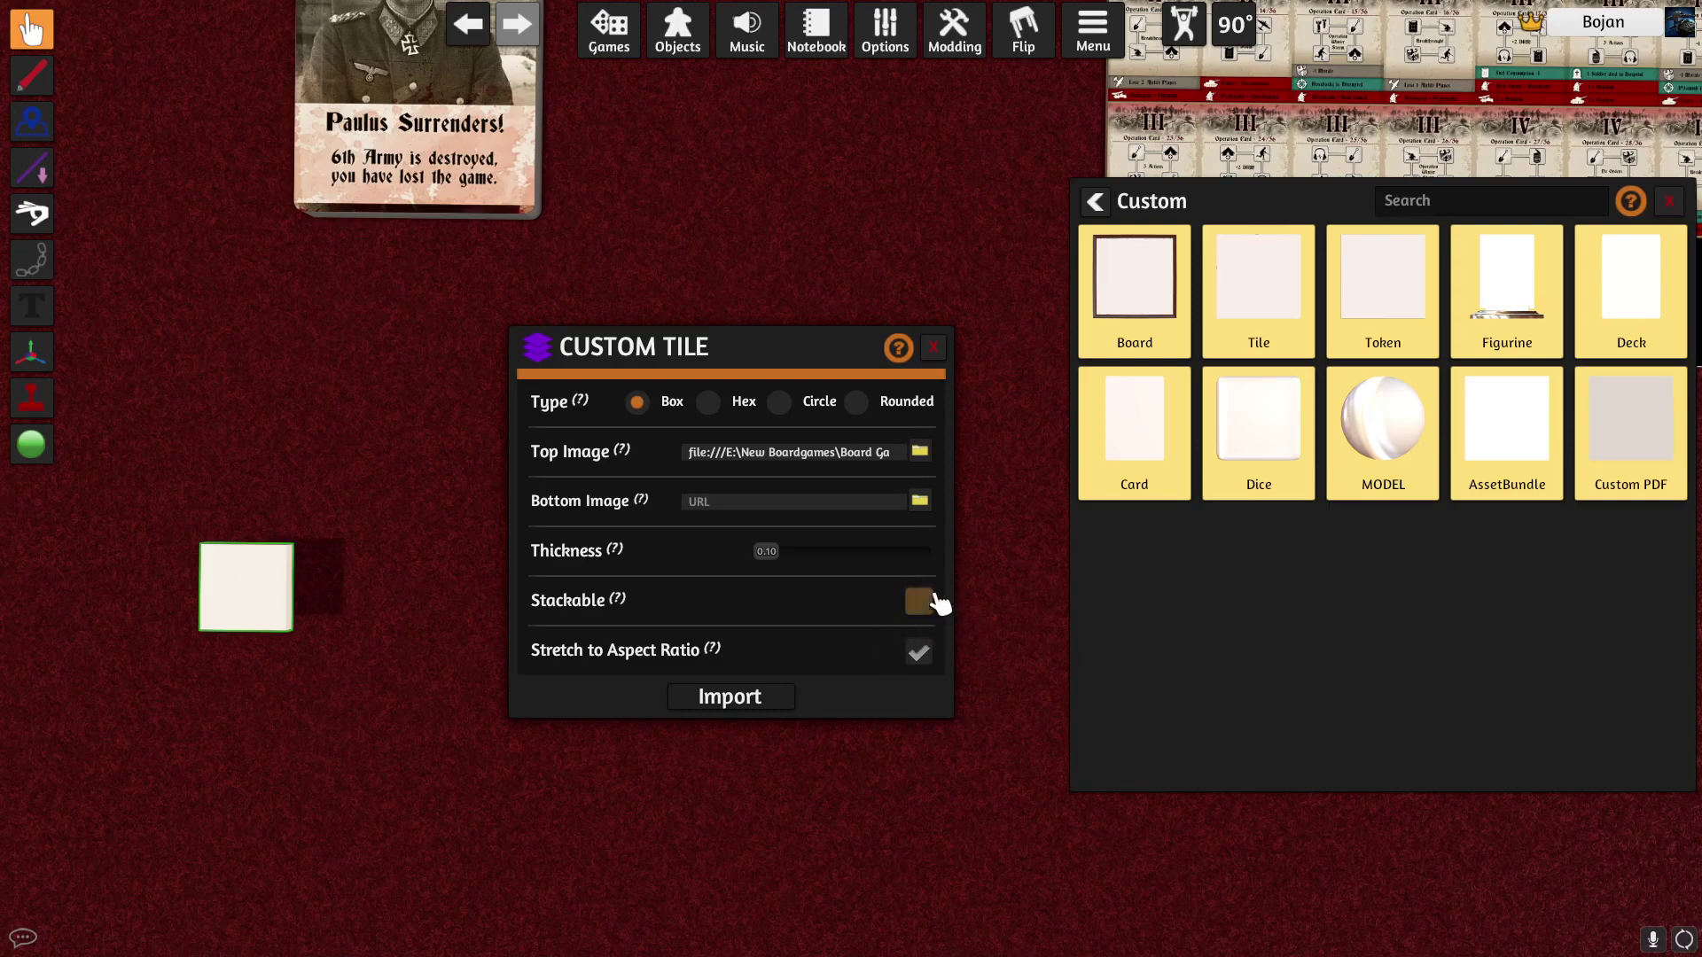
{"action": "scroll", "coordinate": [922, 622], "scroll_direction": "up", "scroll_amount": 2}
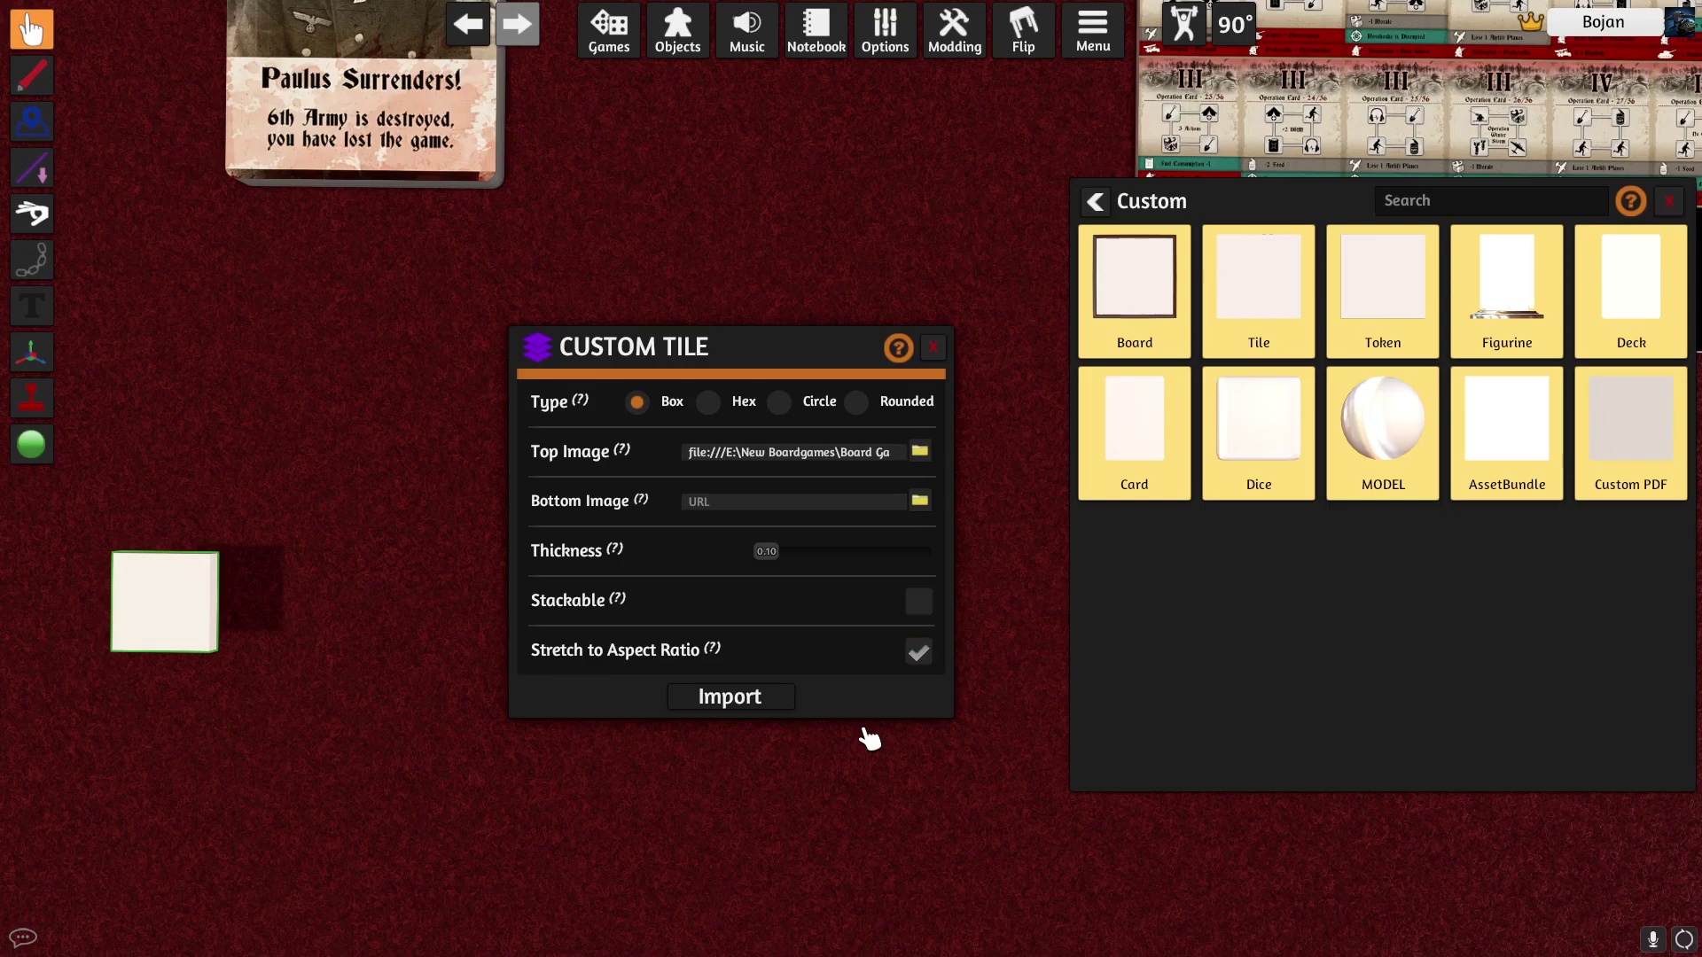
{"action": "left_click", "coordinate": [762, 700]}
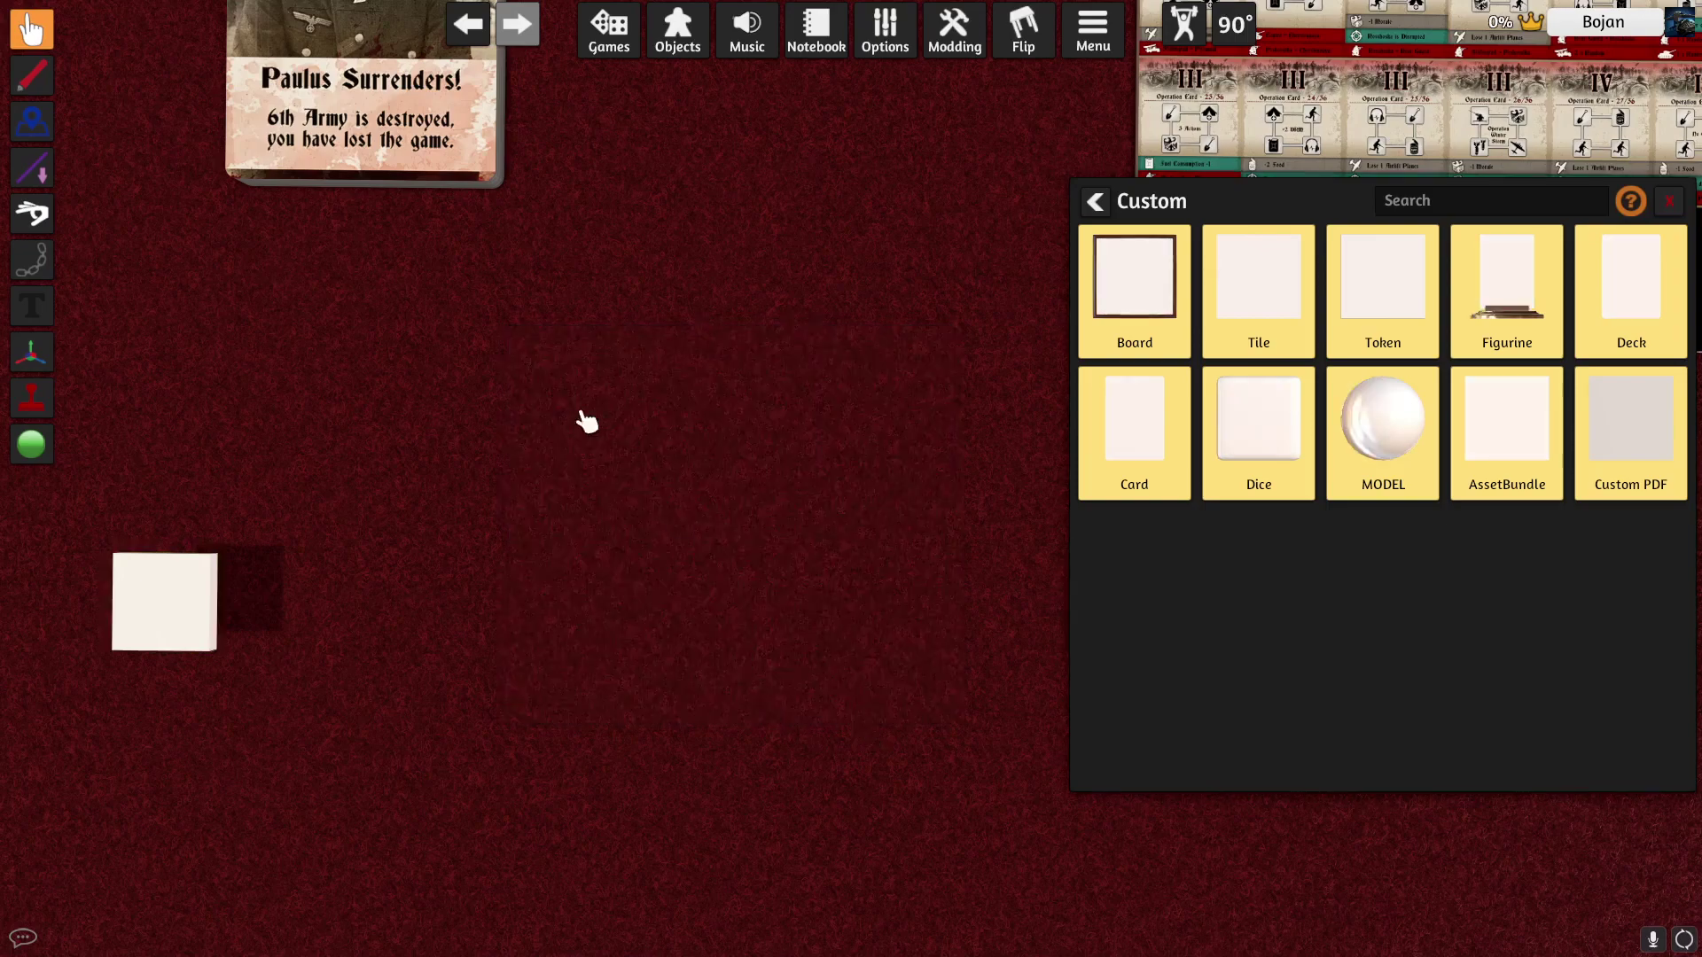
{"action": "scroll", "coordinate": [620, 532], "scroll_direction": "down", "scroll_amount": 3}
{"action": "left_click", "coordinate": [1669, 201]}
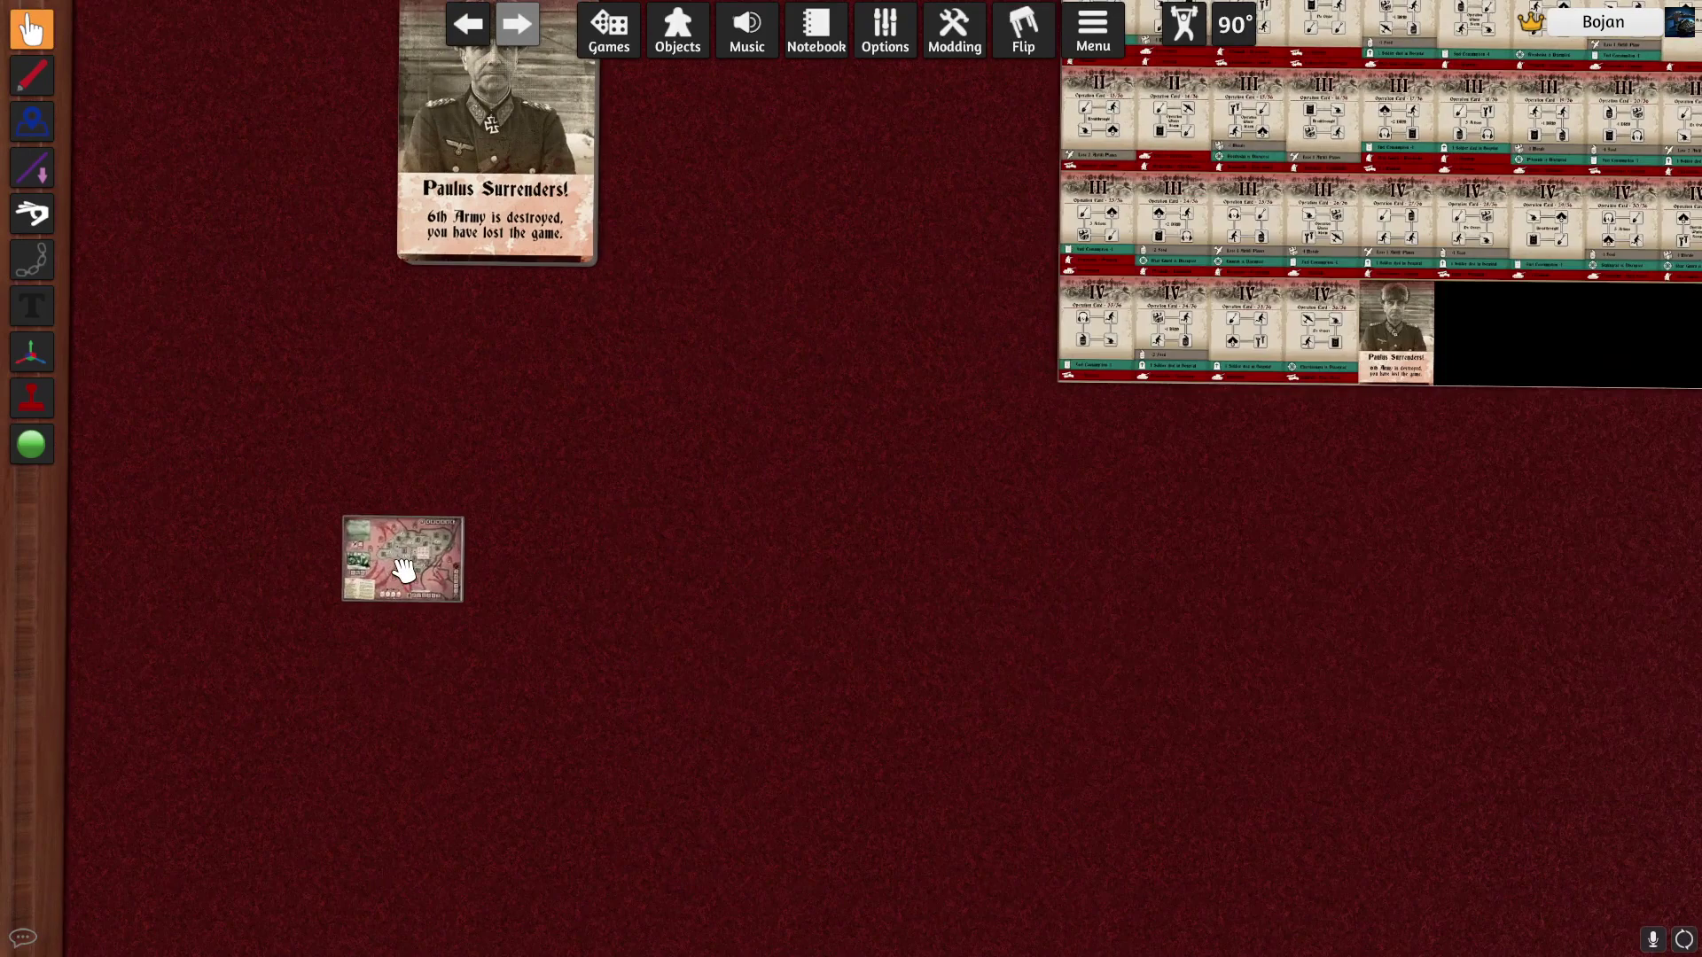
Enlarge the map tile step by step until it is board-sized and fills most of the table
{"action": "key", "text": "plus"}
{"action": "key", "text": "plus"}
{"action": "key", "text": "plus"}
{"action": "key", "text": "plus"}
{"action": "key", "text": "plus"}
{"action": "key", "text": "plus"}
{"action": "key", "text": "plus"}
{"action": "key", "text": "plus"}
{"action": "key", "text": "plus"}
{"action": "key", "text": "plus"}
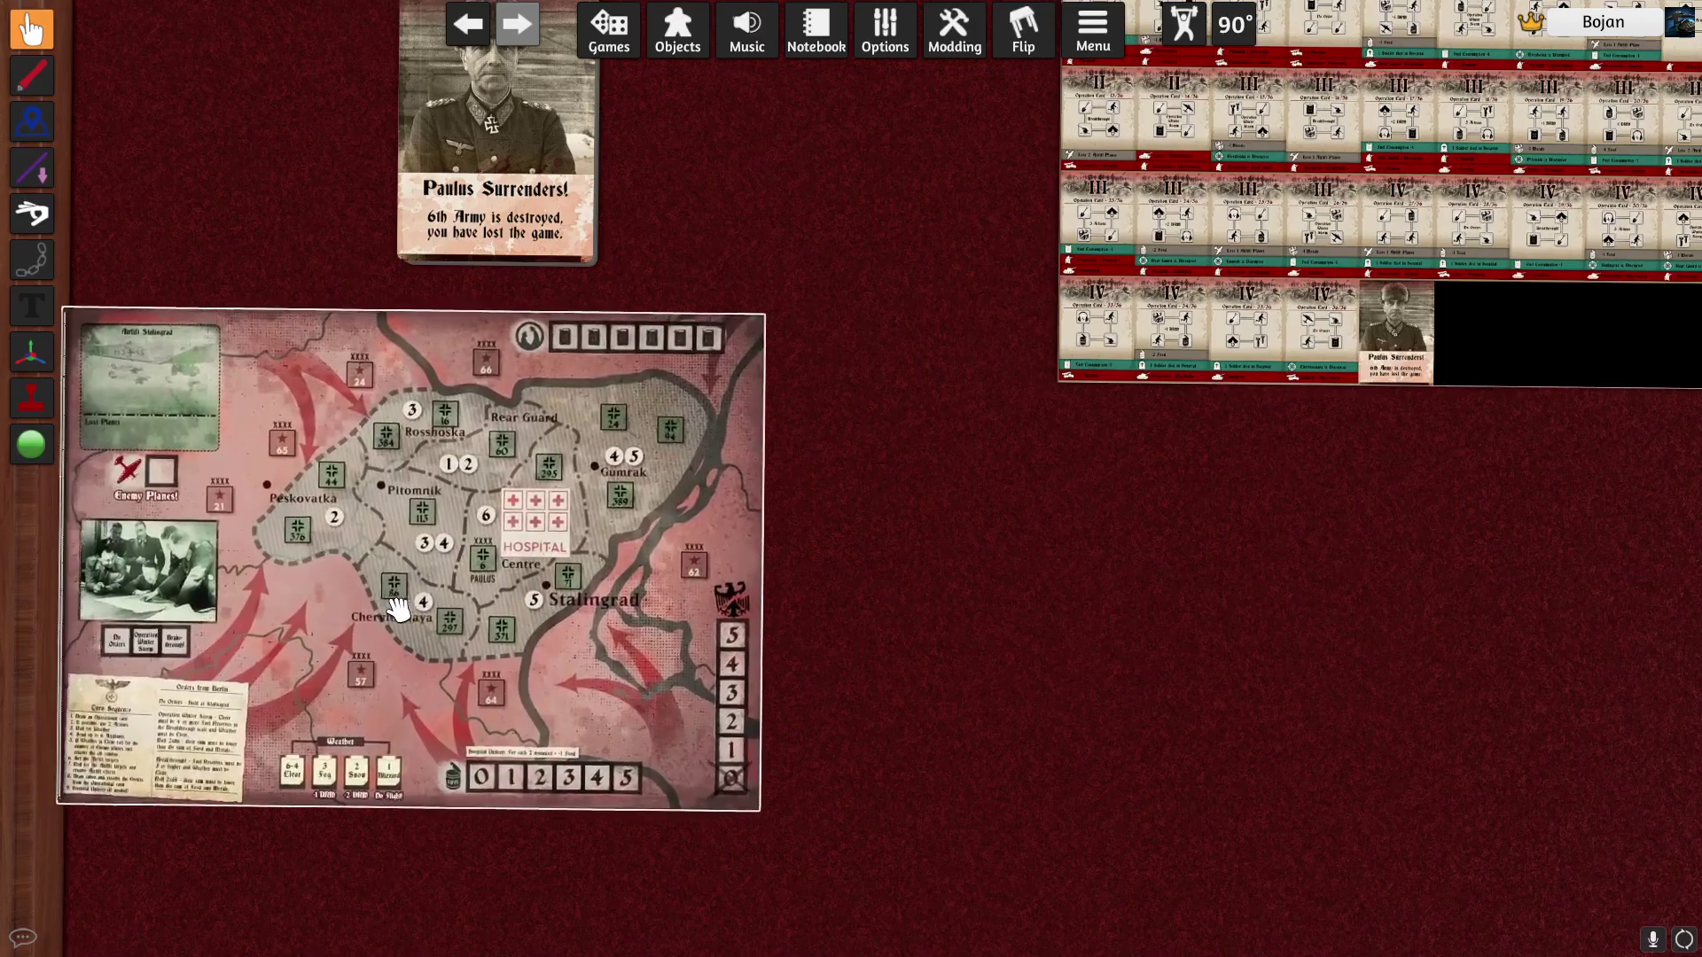
{"action": "key", "text": "plus"}
{"action": "key", "text": "plus"}
{"action": "key", "text": "plus"}
{"action": "key", "text": "plus"}
{"action": "key", "text": "plus"}
{"action": "key", "text": "plus"}
{"action": "key", "text": "plus"}
{"action": "key", "text": "plus"}
{"action": "key", "text": "plus"}
{"action": "key", "text": "plus"}
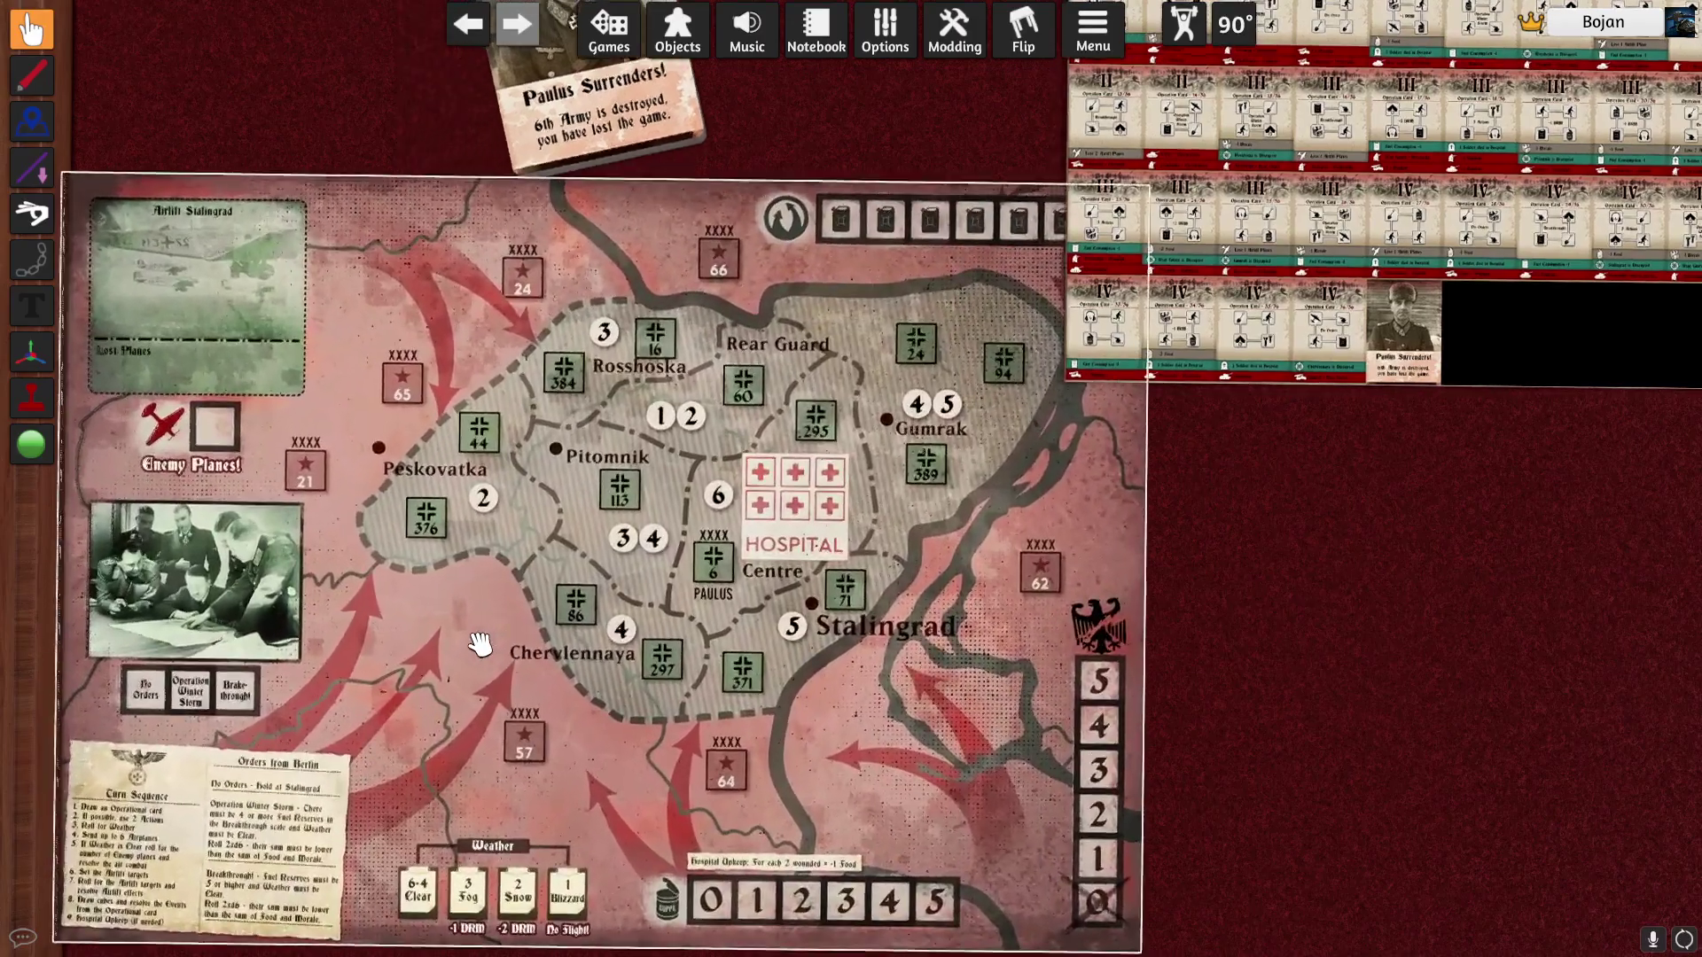
{"action": "key", "text": "plus"}
{"action": "key", "text": "plus"}
{"action": "key", "text": "plus"}
Move the card sheet image off the map tile to the table's outer edge
{"action": "scroll", "coordinate": [937, 621], "scroll_direction": "down", "scroll_amount": 6}
{"action": "left_click_drag", "start_coordinate": [1072, 437], "coordinate": [1194, 381]}
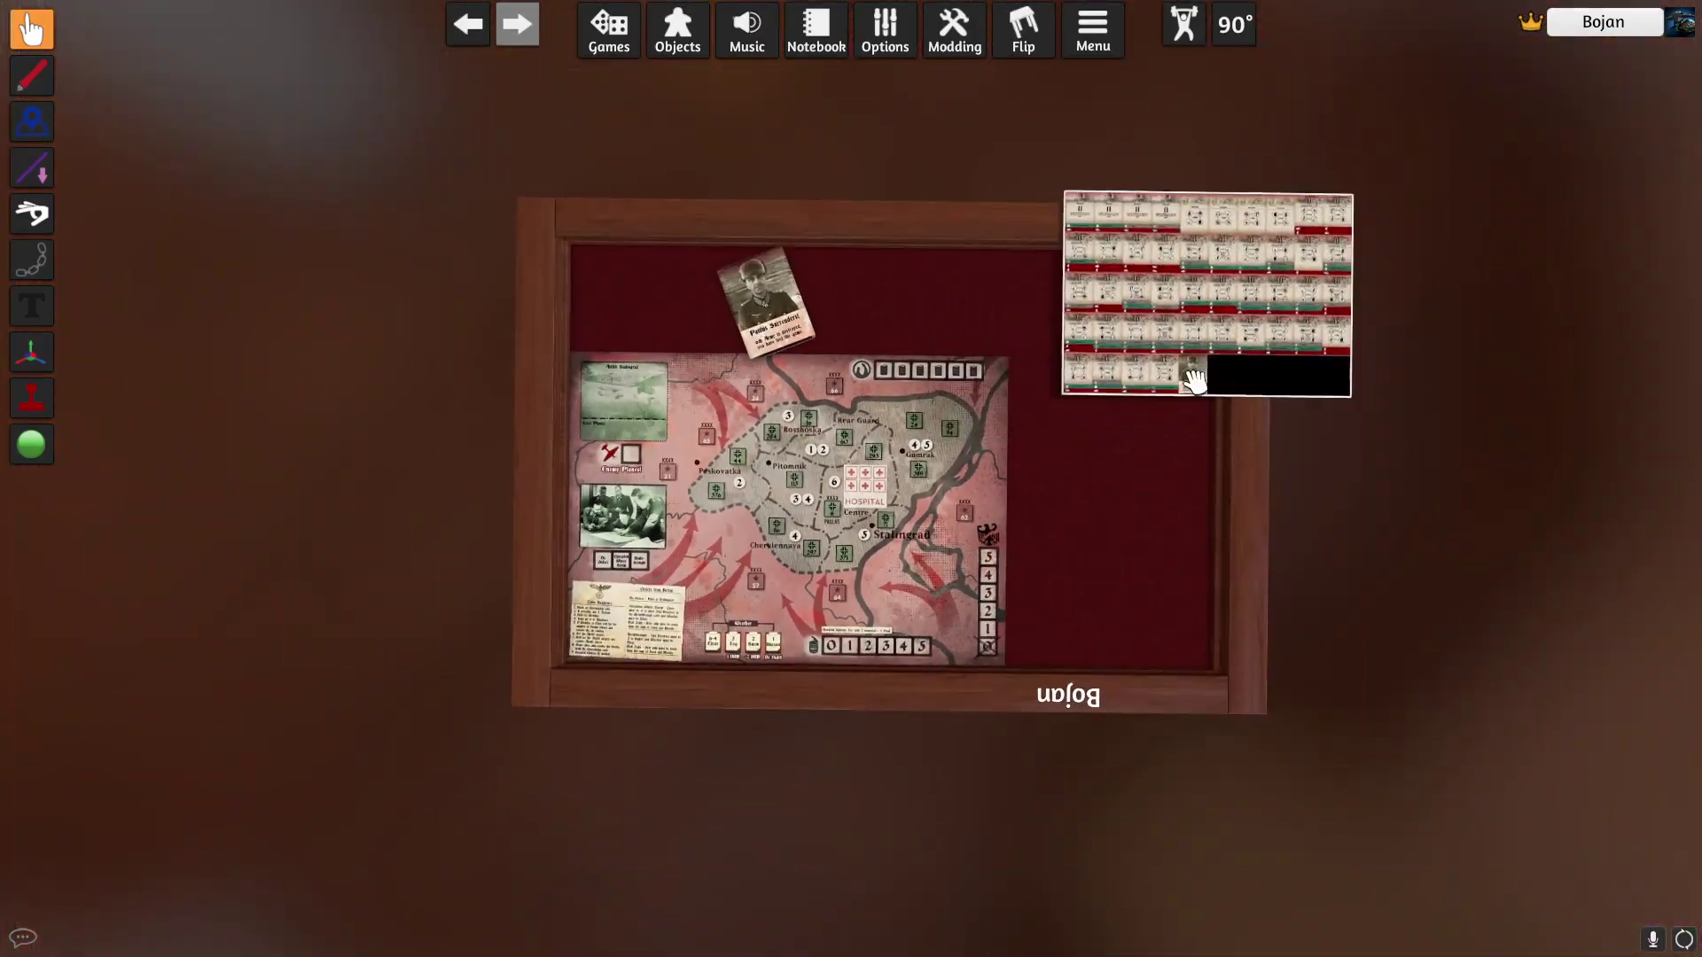
{"action": "scroll", "coordinate": [1128, 487], "scroll_direction": "up", "scroll_amount": 5}
Place the card deck on the free table area beside the map and scale the deck down
{"action": "left_click_drag", "start_coordinate": [713, 173], "coordinate": [1325, 487]}
{"action": "key", "text": "minus"}
{"action": "key", "text": "minus"}
{"action": "key", "text": "minus"}
{"action": "key", "text": "minus"}
{"action": "key", "text": "minus"}
Reposition the map tile on the table and inspect the layout from a tilted angle
{"action": "left_click_drag", "start_coordinate": [994, 679], "coordinate": [1037, 609]}
{"action": "scroll", "coordinate": [1063, 605], "scroll_direction": "up", "scroll_amount": 3}
{"action": "scroll", "coordinate": [1067, 608], "scroll_direction": "down", "scroll_amount": 3}
{"action": "right_click_drag", "start_coordinate": [1276, 741], "coordinate": [1264, 625]}
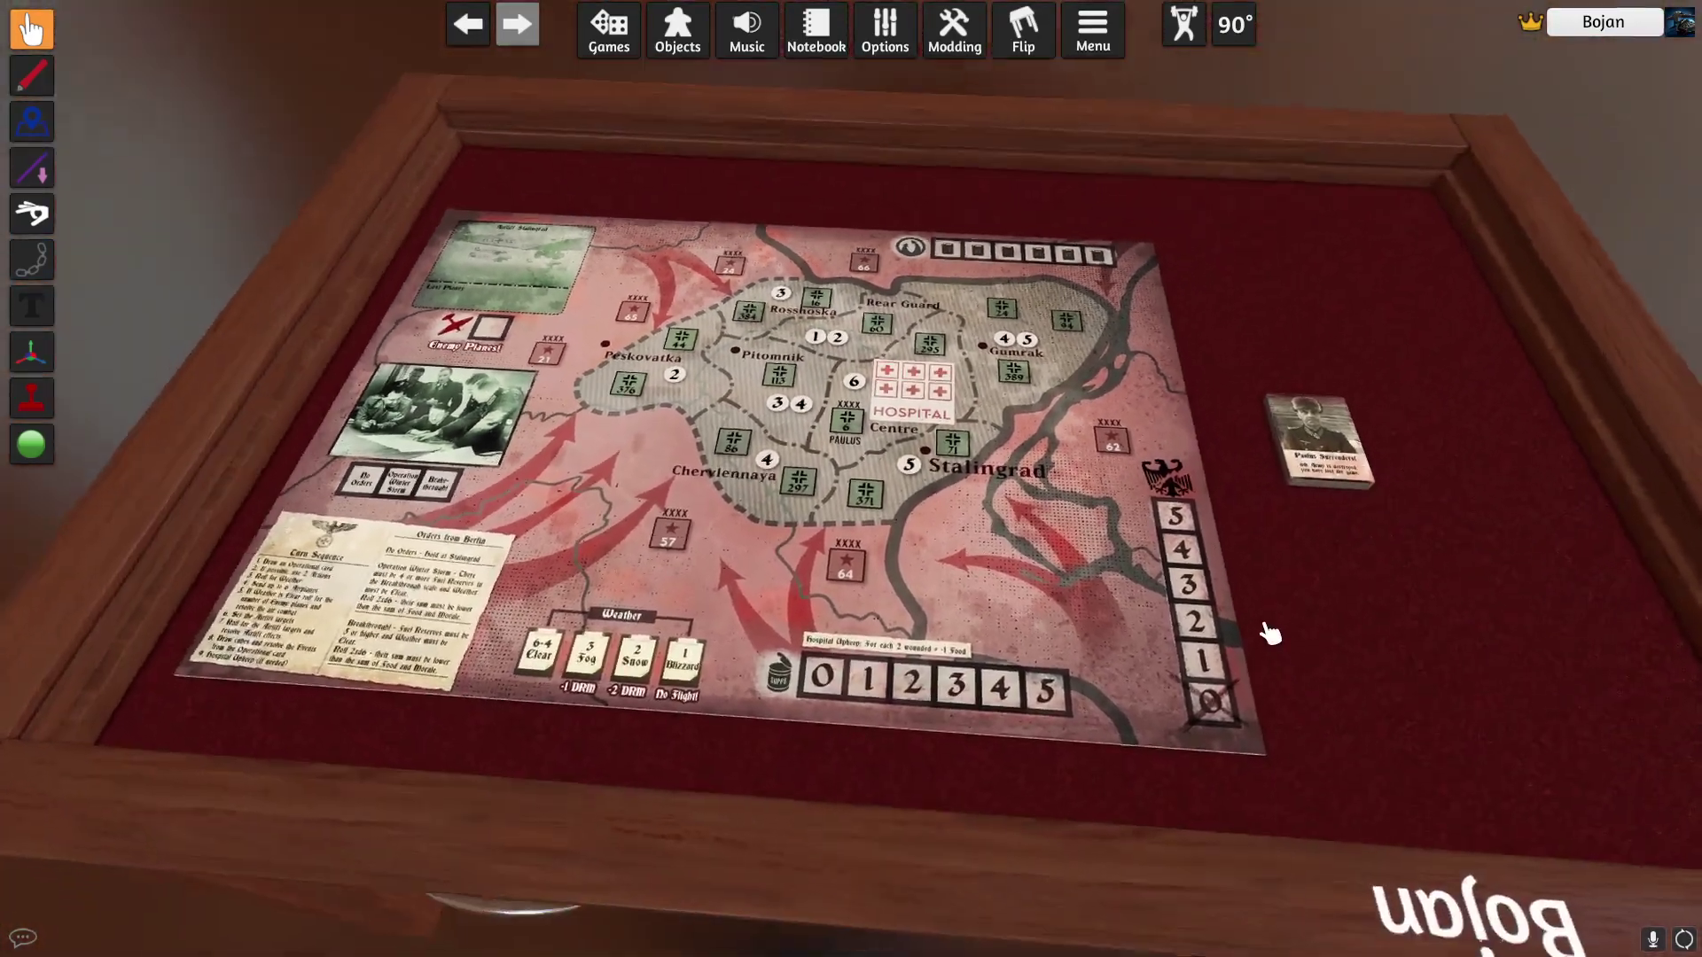
Change the map tile's type to Rounded, reimport it and view its corners up close
{"action": "right_click", "coordinate": [1069, 564]}
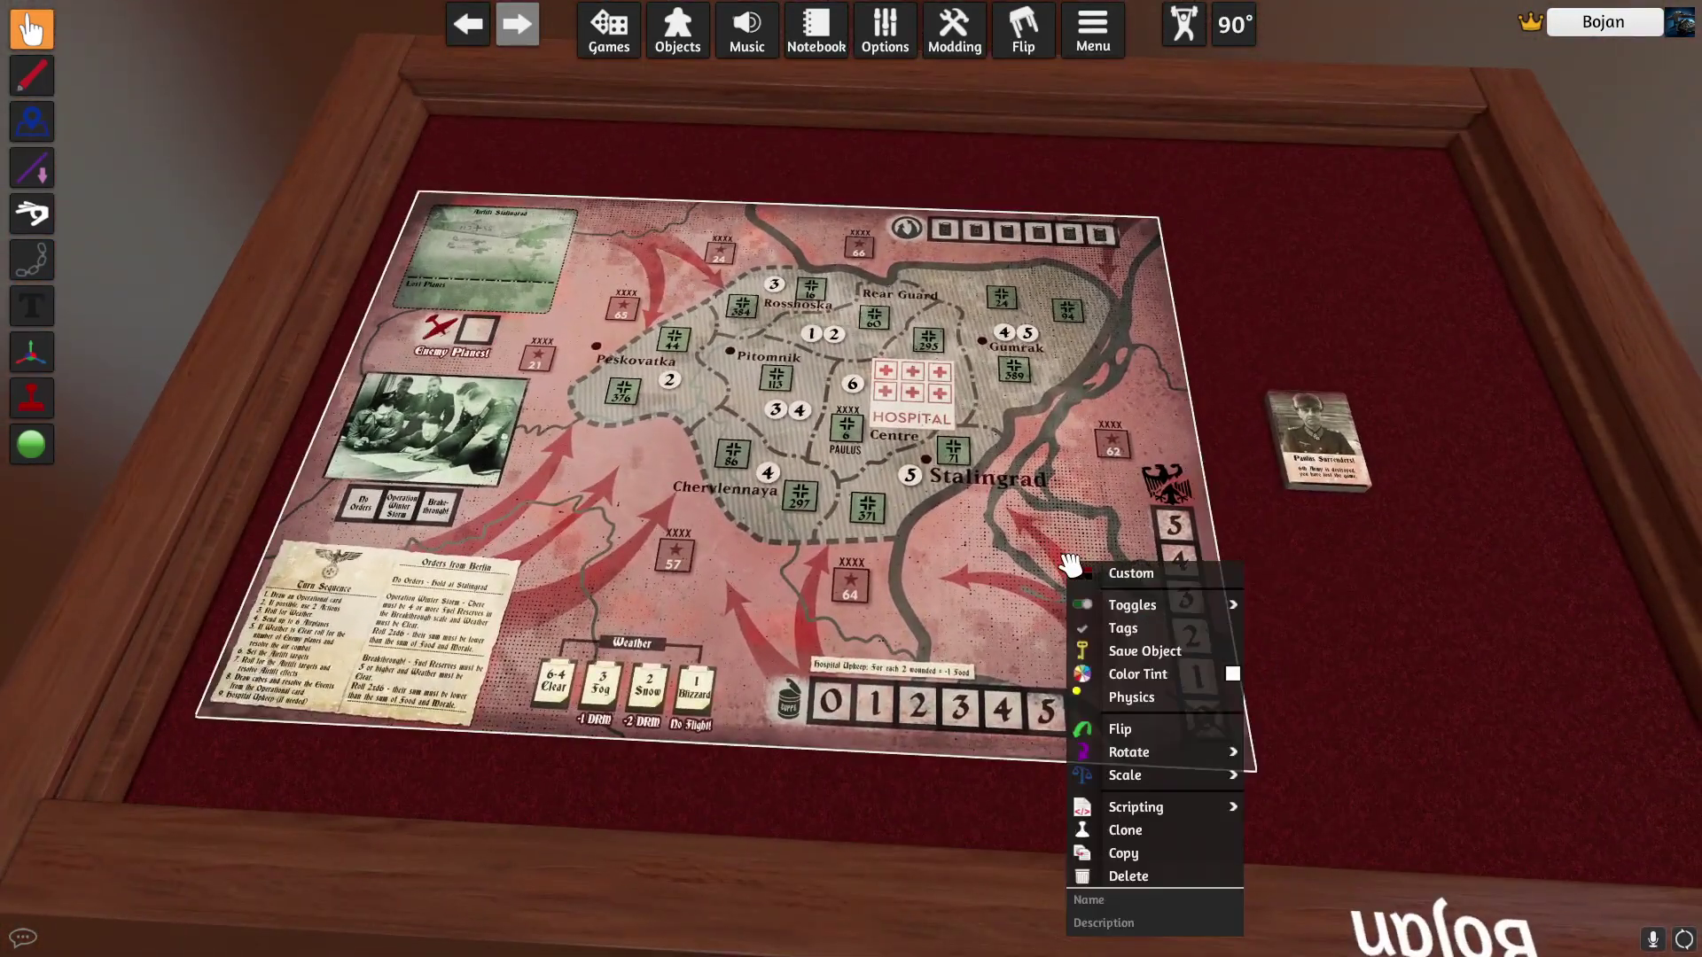
{"action": "left_click", "coordinate": [1129, 574]}
{"action": "scroll", "coordinate": [738, 432], "scroll_direction": "up", "scroll_amount": 1}
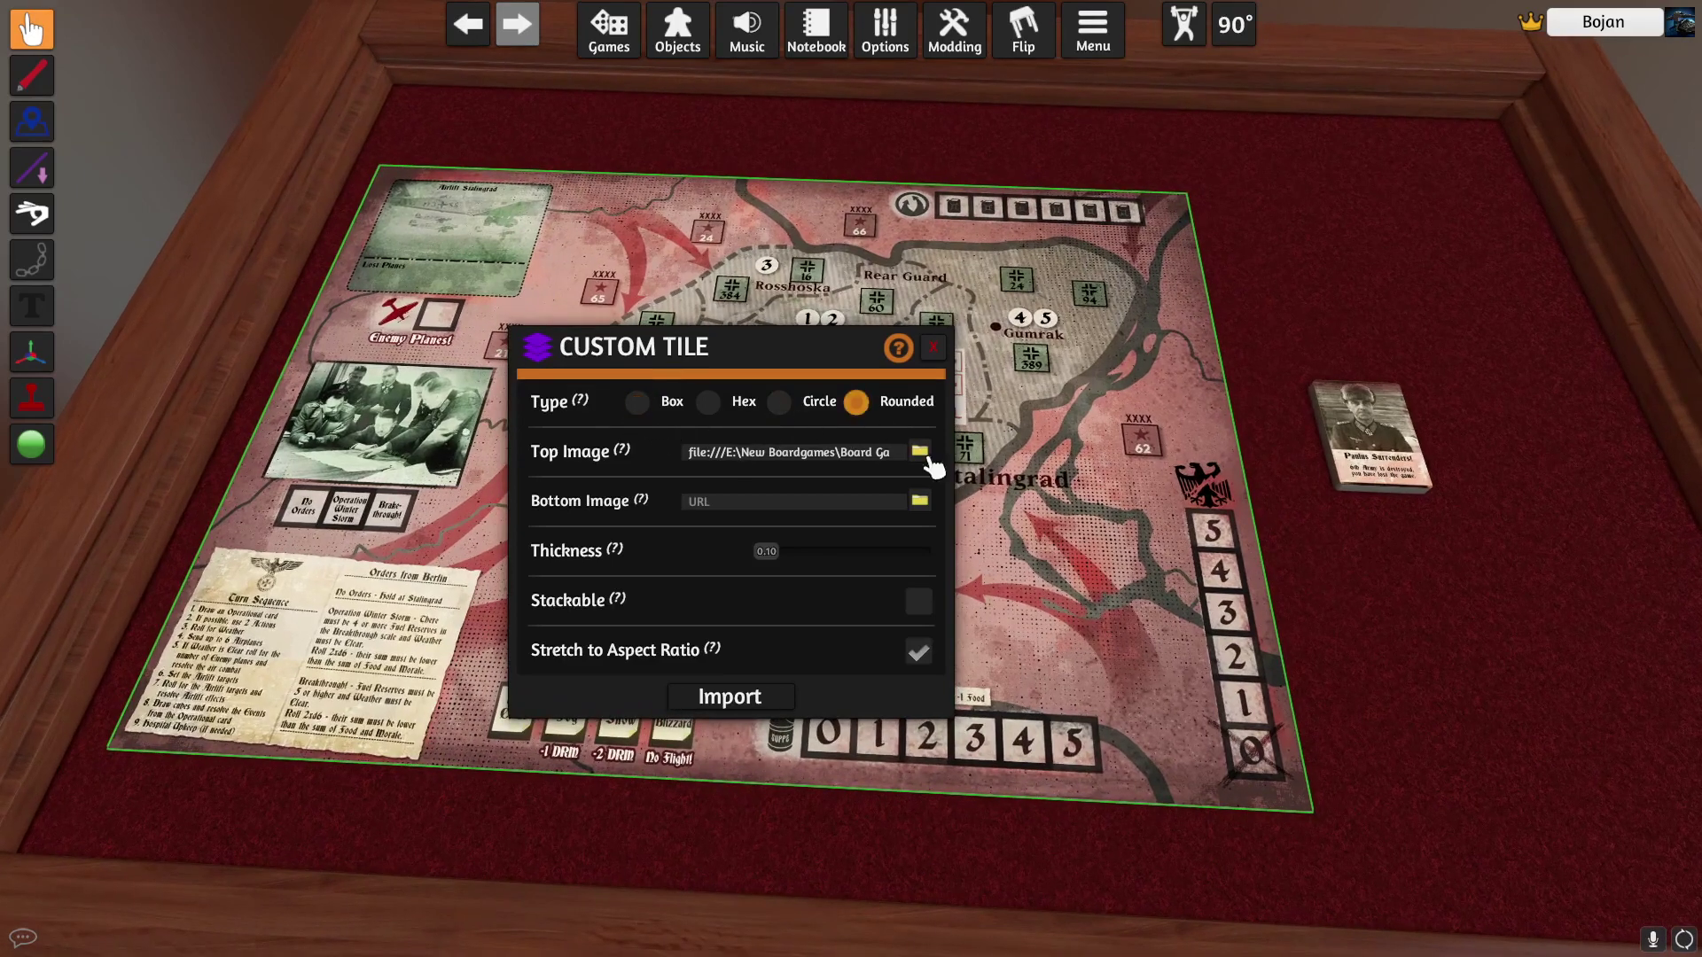
{"action": "left_click", "coordinate": [764, 709]}
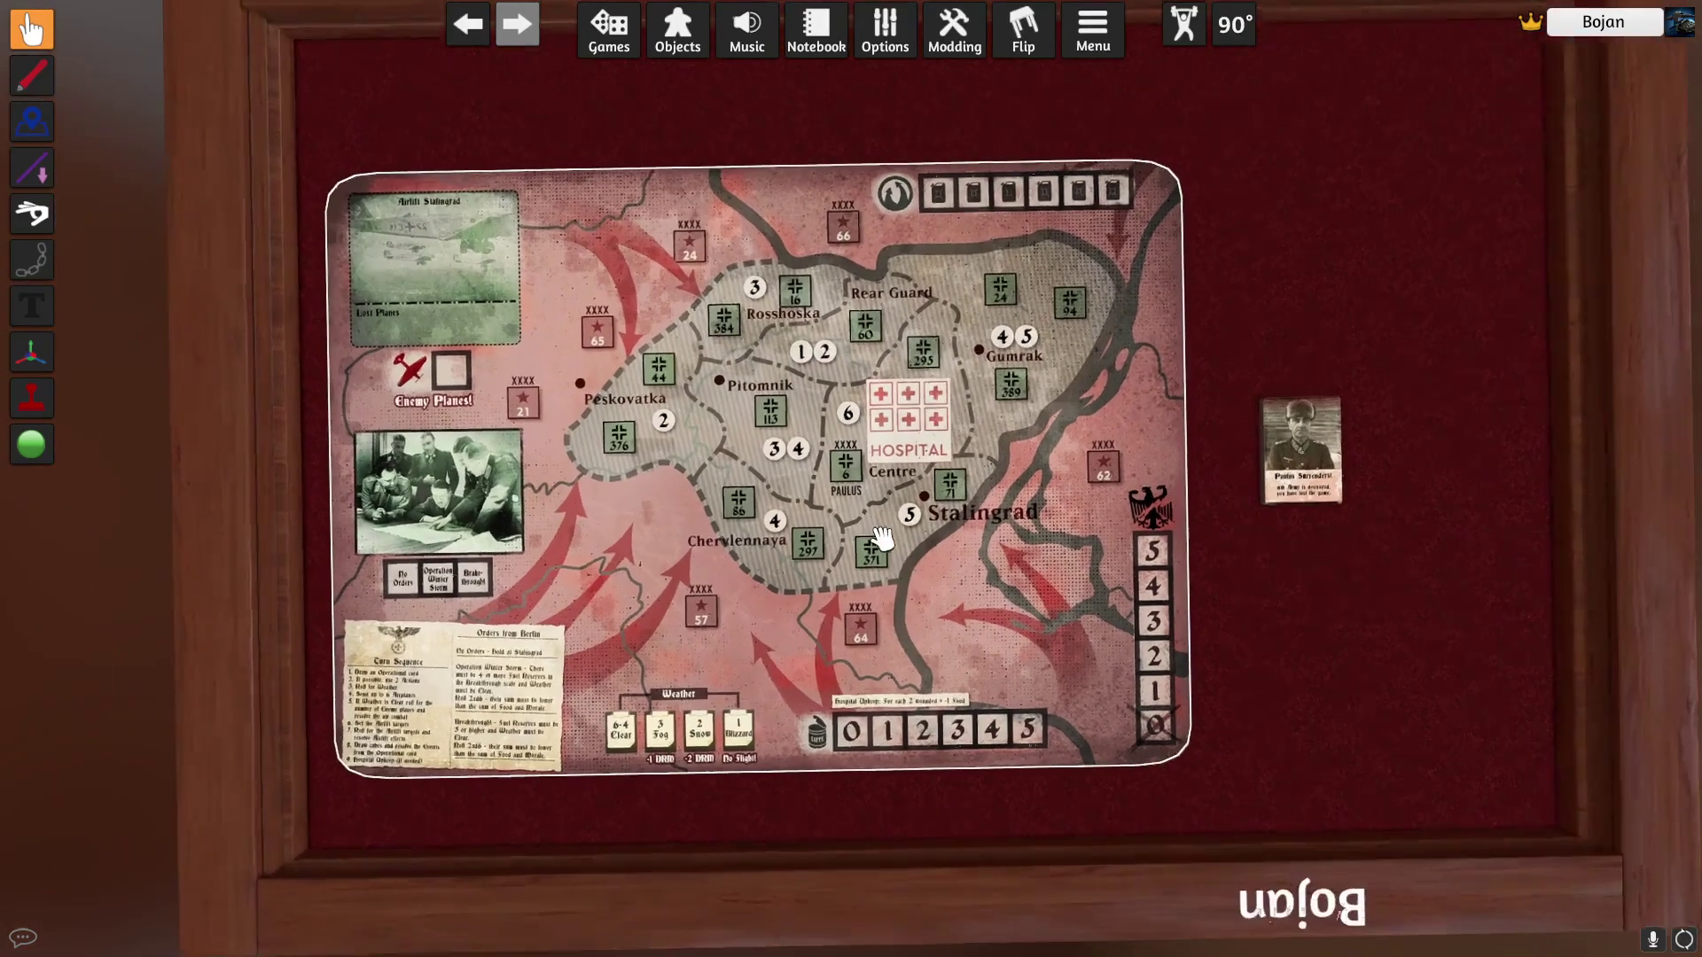
{"action": "scroll", "coordinate": [1167, 376], "scroll_direction": "up", "scroll_amount": 5}
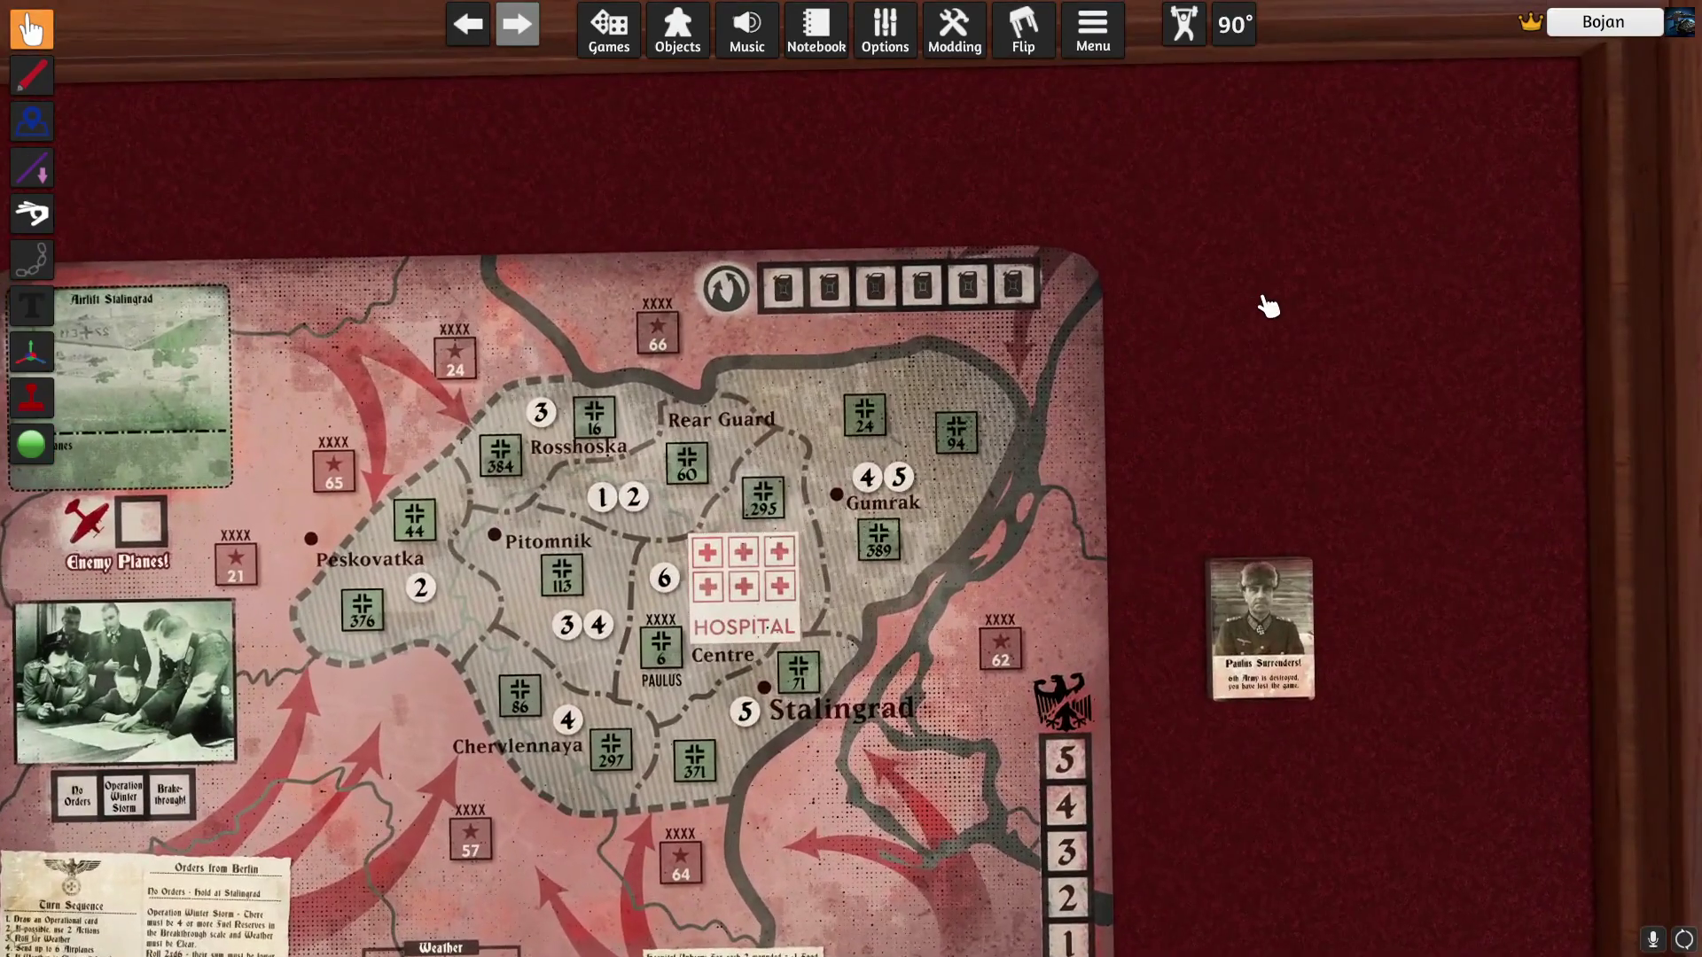
Change the map tile's type back to Box and reimport it
{"action": "right_click", "coordinate": [941, 416]}
{"action": "left_click", "coordinate": [999, 429]}
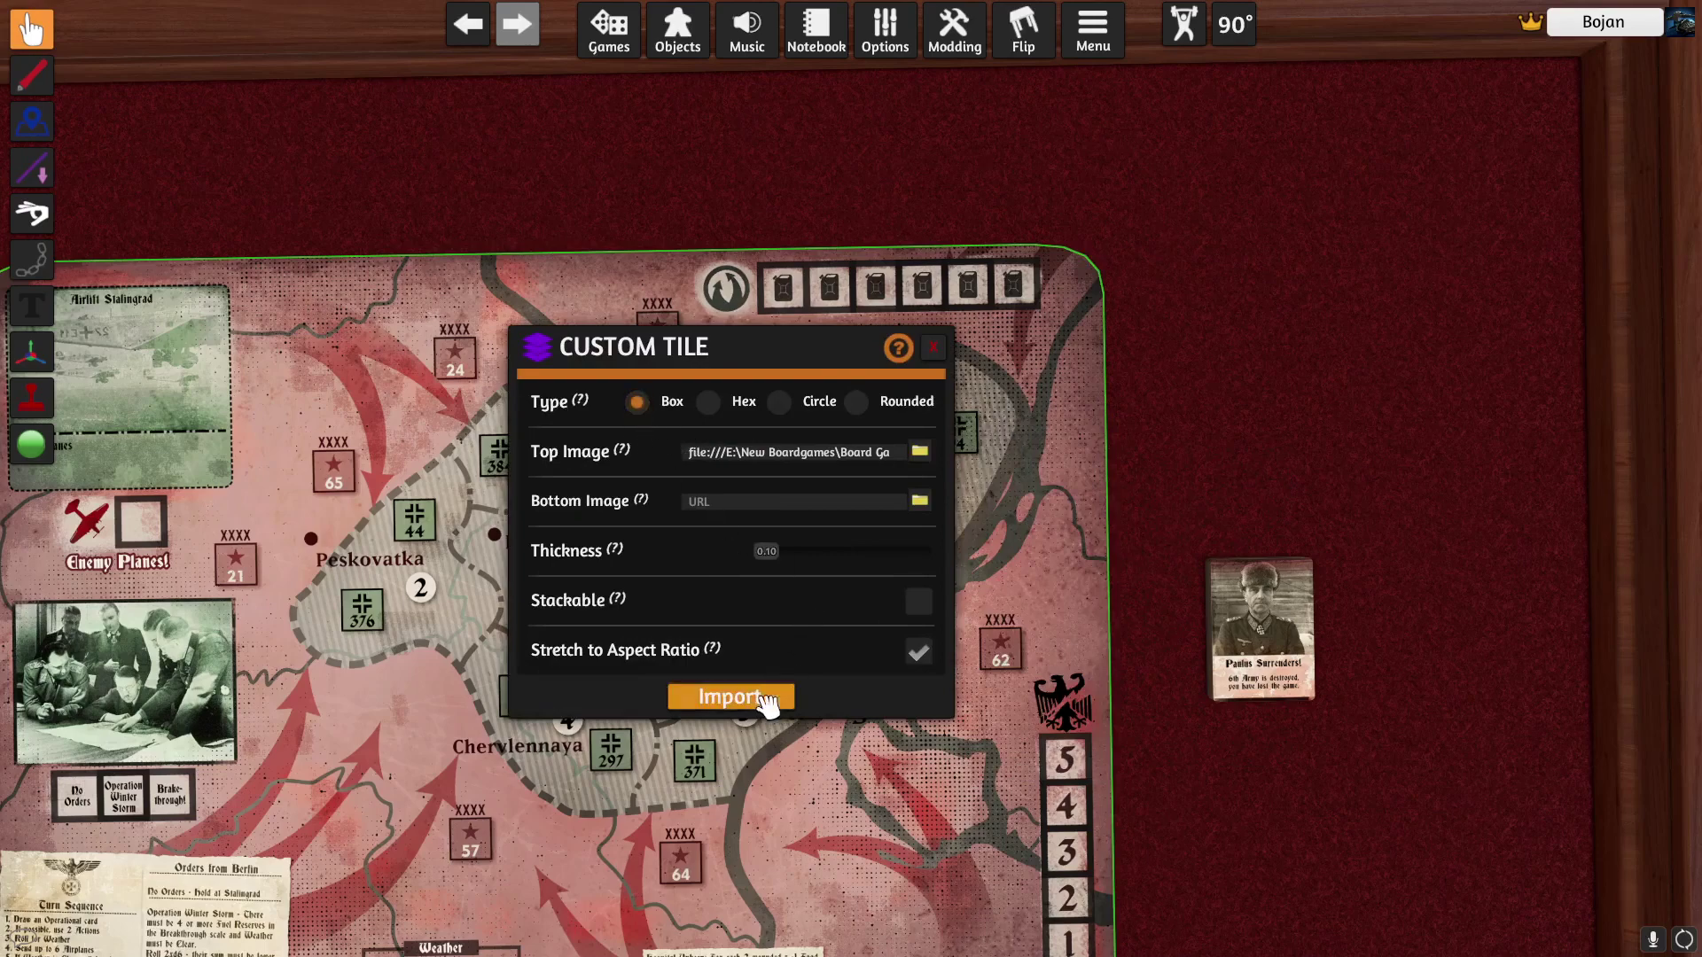
{"action": "left_click", "coordinate": [730, 697]}
{"action": "scroll", "coordinate": [730, 696], "scroll_direction": "down", "scroll_amount": 5}
Change the map tile's type to Circle and reimport it
{"action": "right_click", "coordinate": [723, 524]}
{"action": "left_click", "coordinate": [828, 555]}
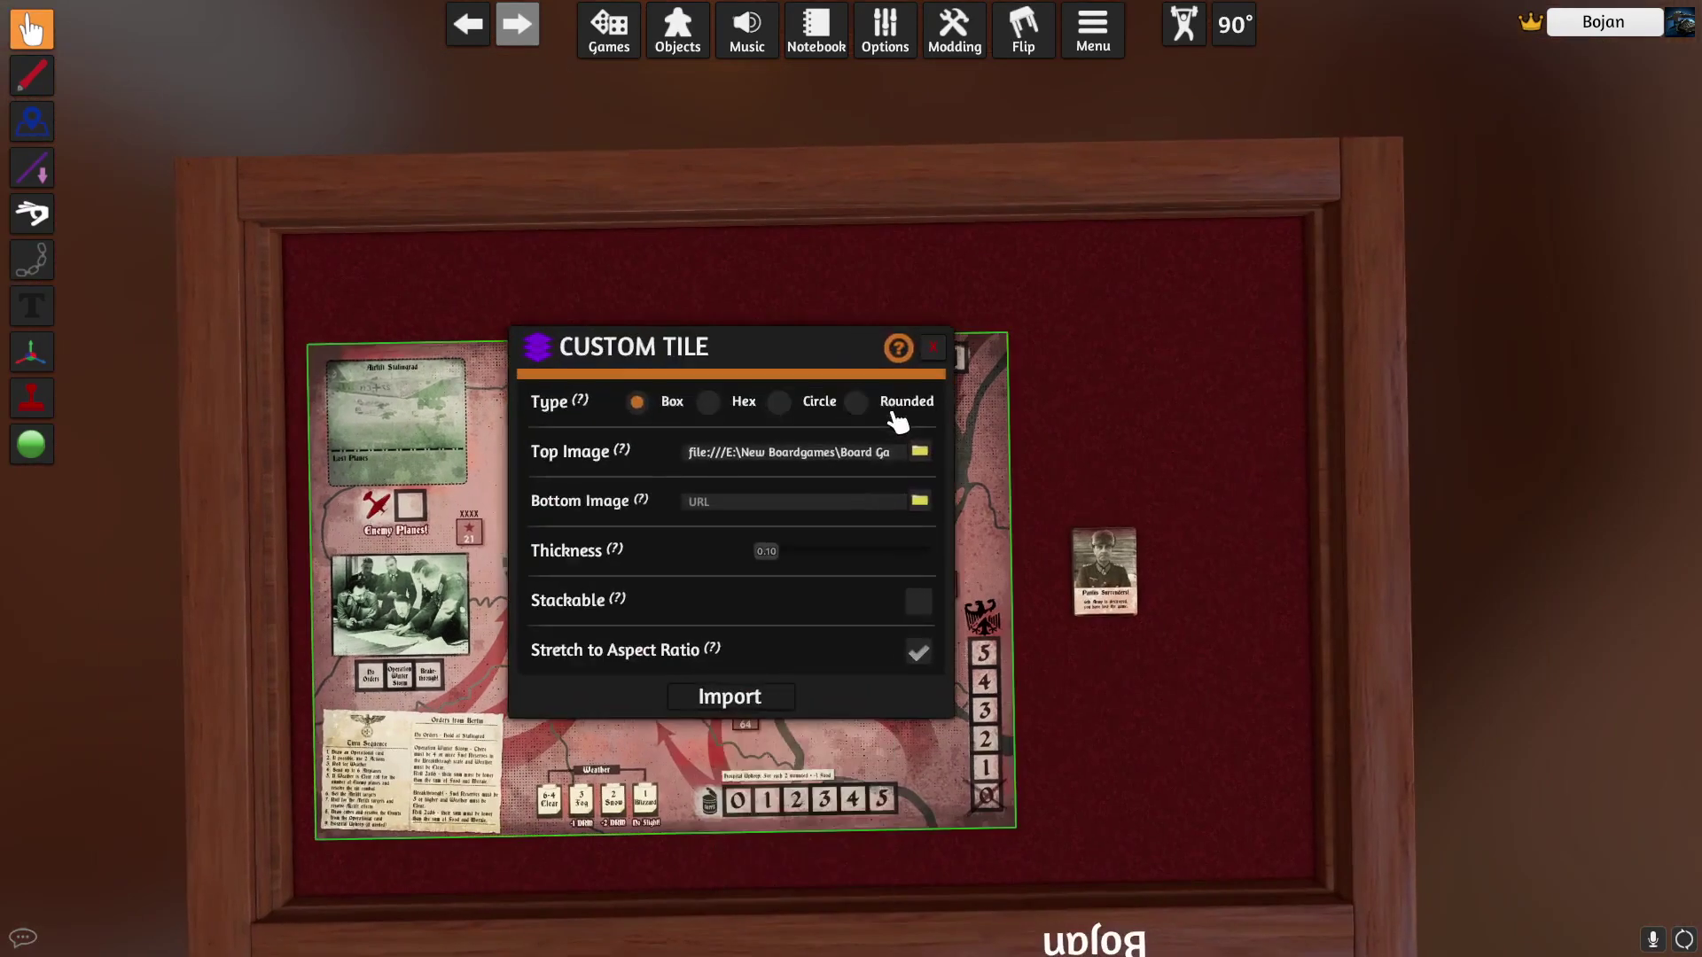
{"action": "left_click", "coordinate": [778, 700]}
Change the map tile's type to Hex, reimport it and view the hexagonal map up close
{"action": "right_click", "coordinate": [743, 578]}
{"action": "left_click", "coordinate": [808, 586]}
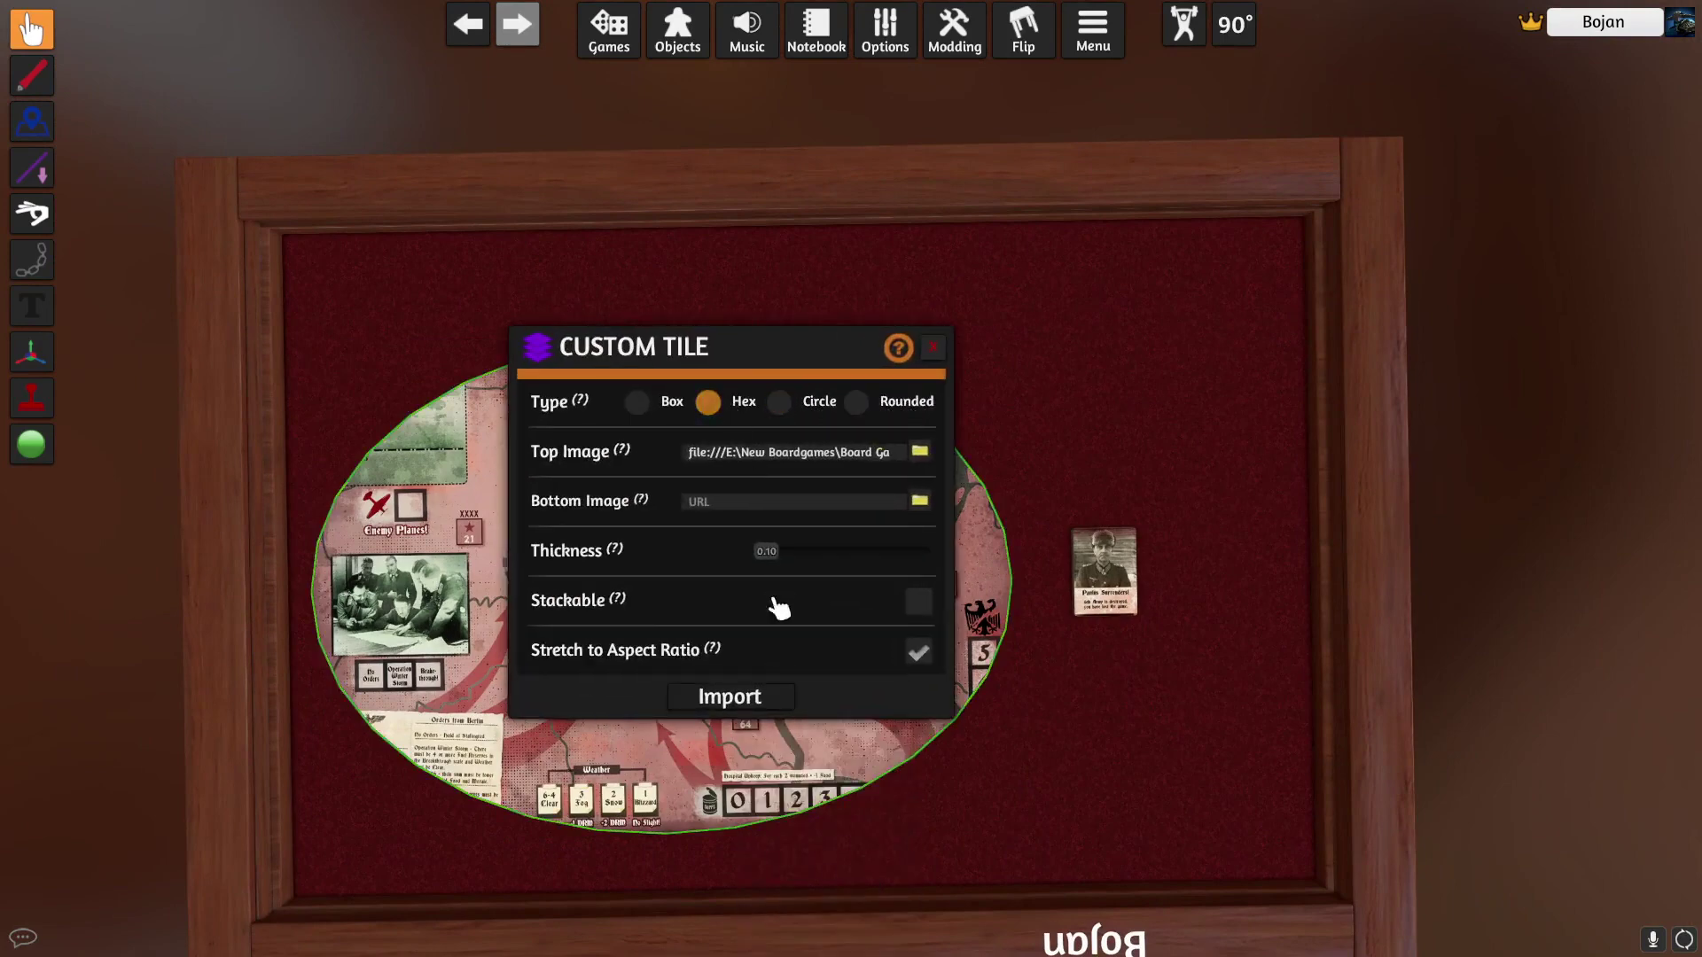
{"action": "left_click", "coordinate": [763, 698]}
{"action": "scroll", "coordinate": [809, 597], "scroll_direction": "up", "scroll_amount": 3}
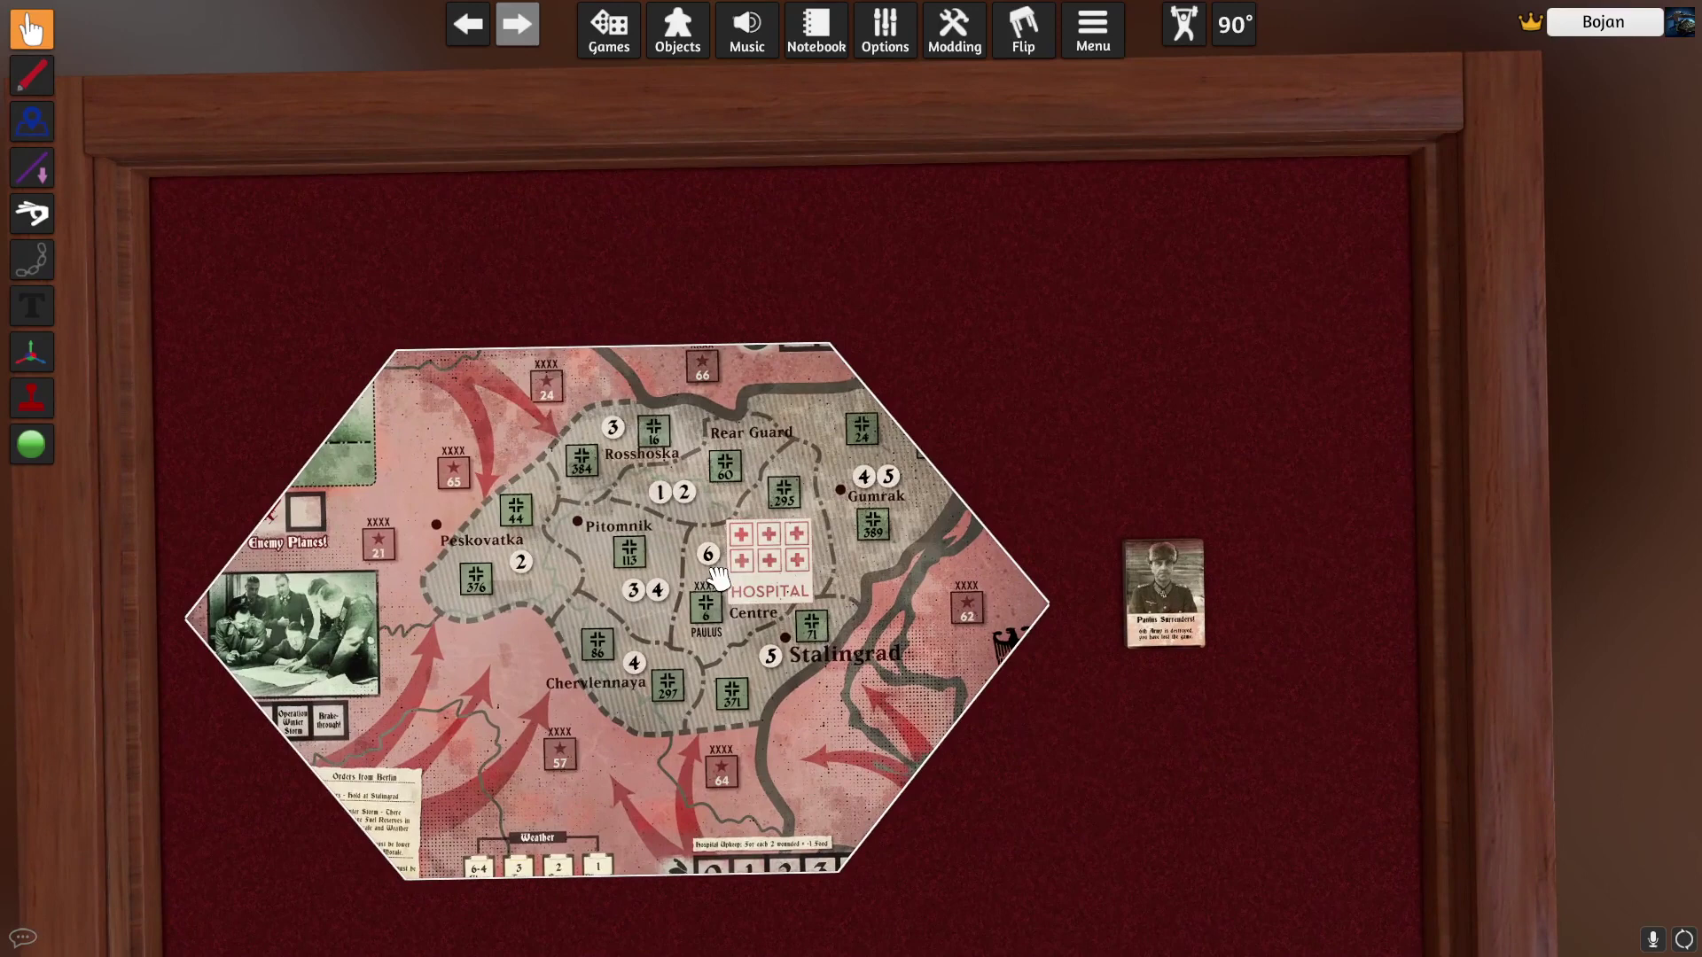
{"action": "scroll", "coordinate": [651, 594], "scroll_direction": "up", "scroll_amount": 2}
Turn off Stretch to Aspect Ratio for the hexagonal map tile and reimport it
{"action": "right_click", "coordinate": [650, 585]}
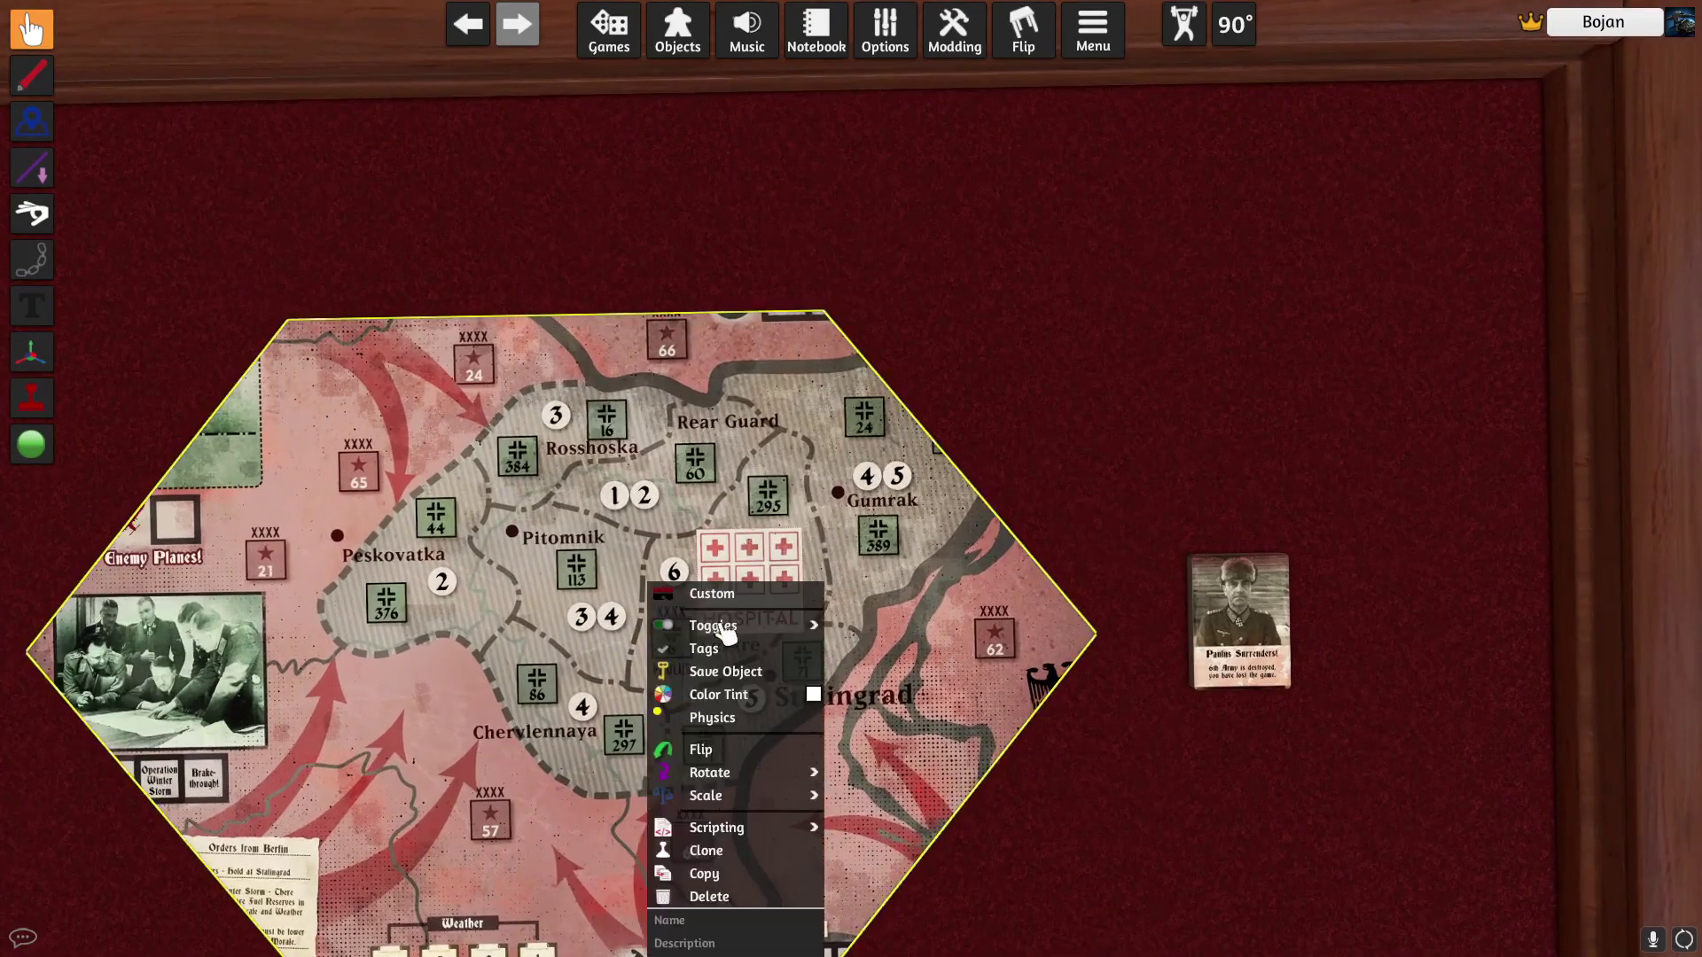
{"action": "left_click", "coordinate": [706, 595]}
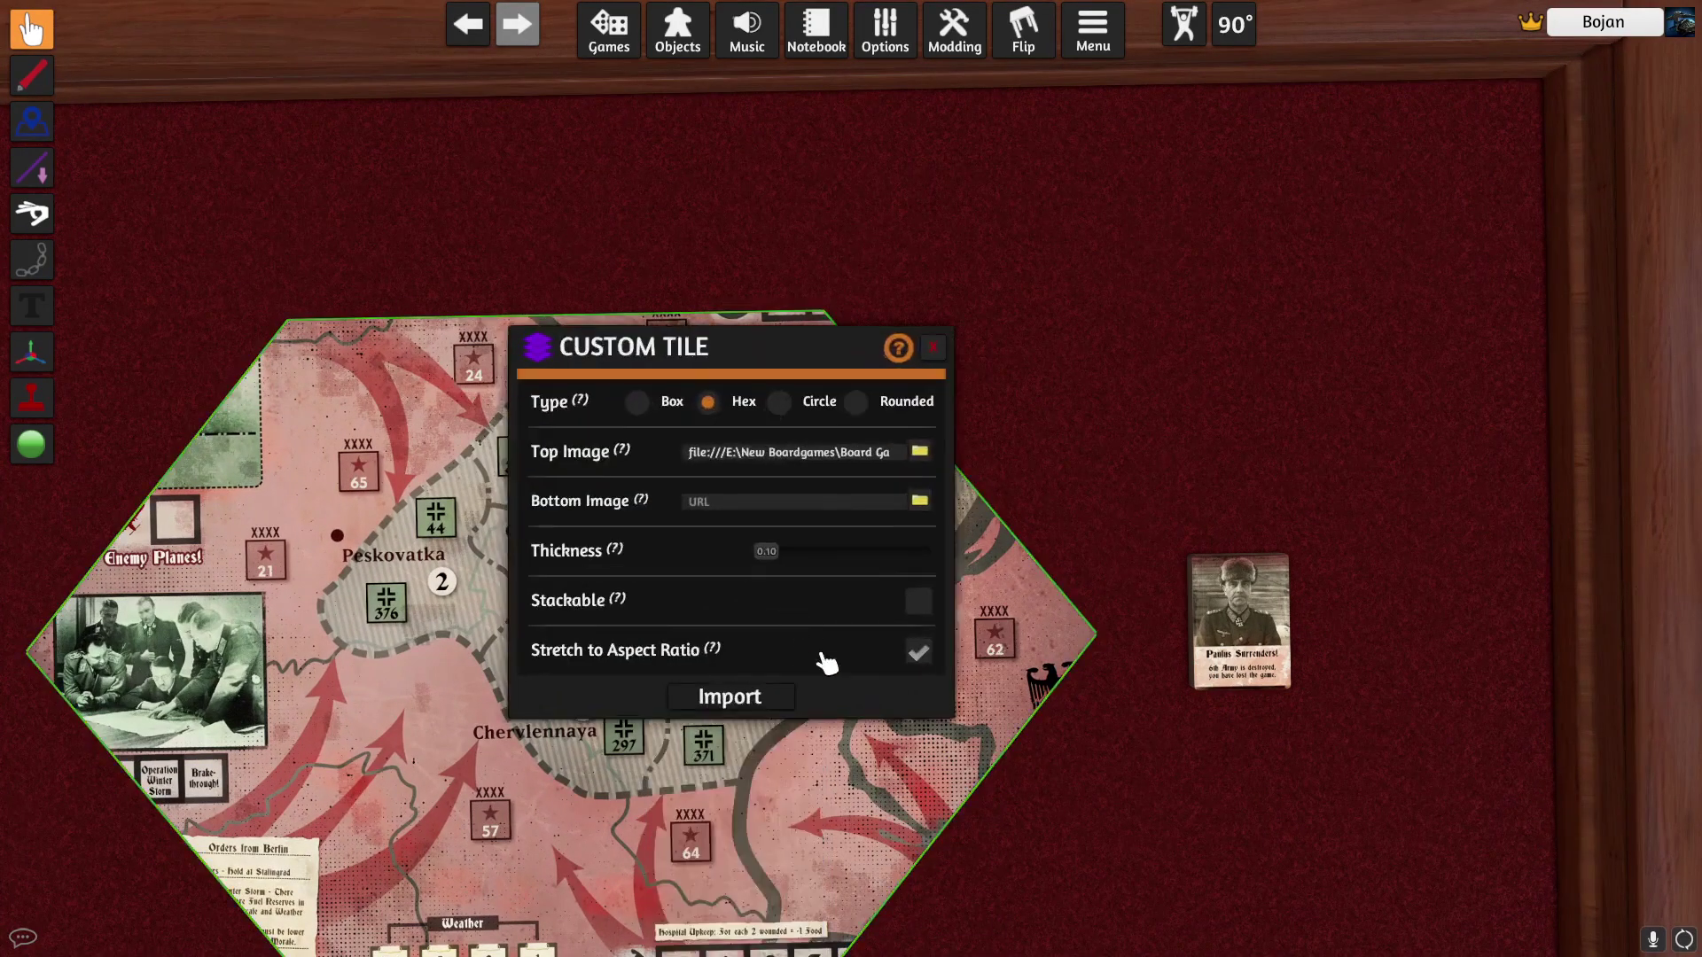
{"action": "left_click", "coordinate": [729, 696]}
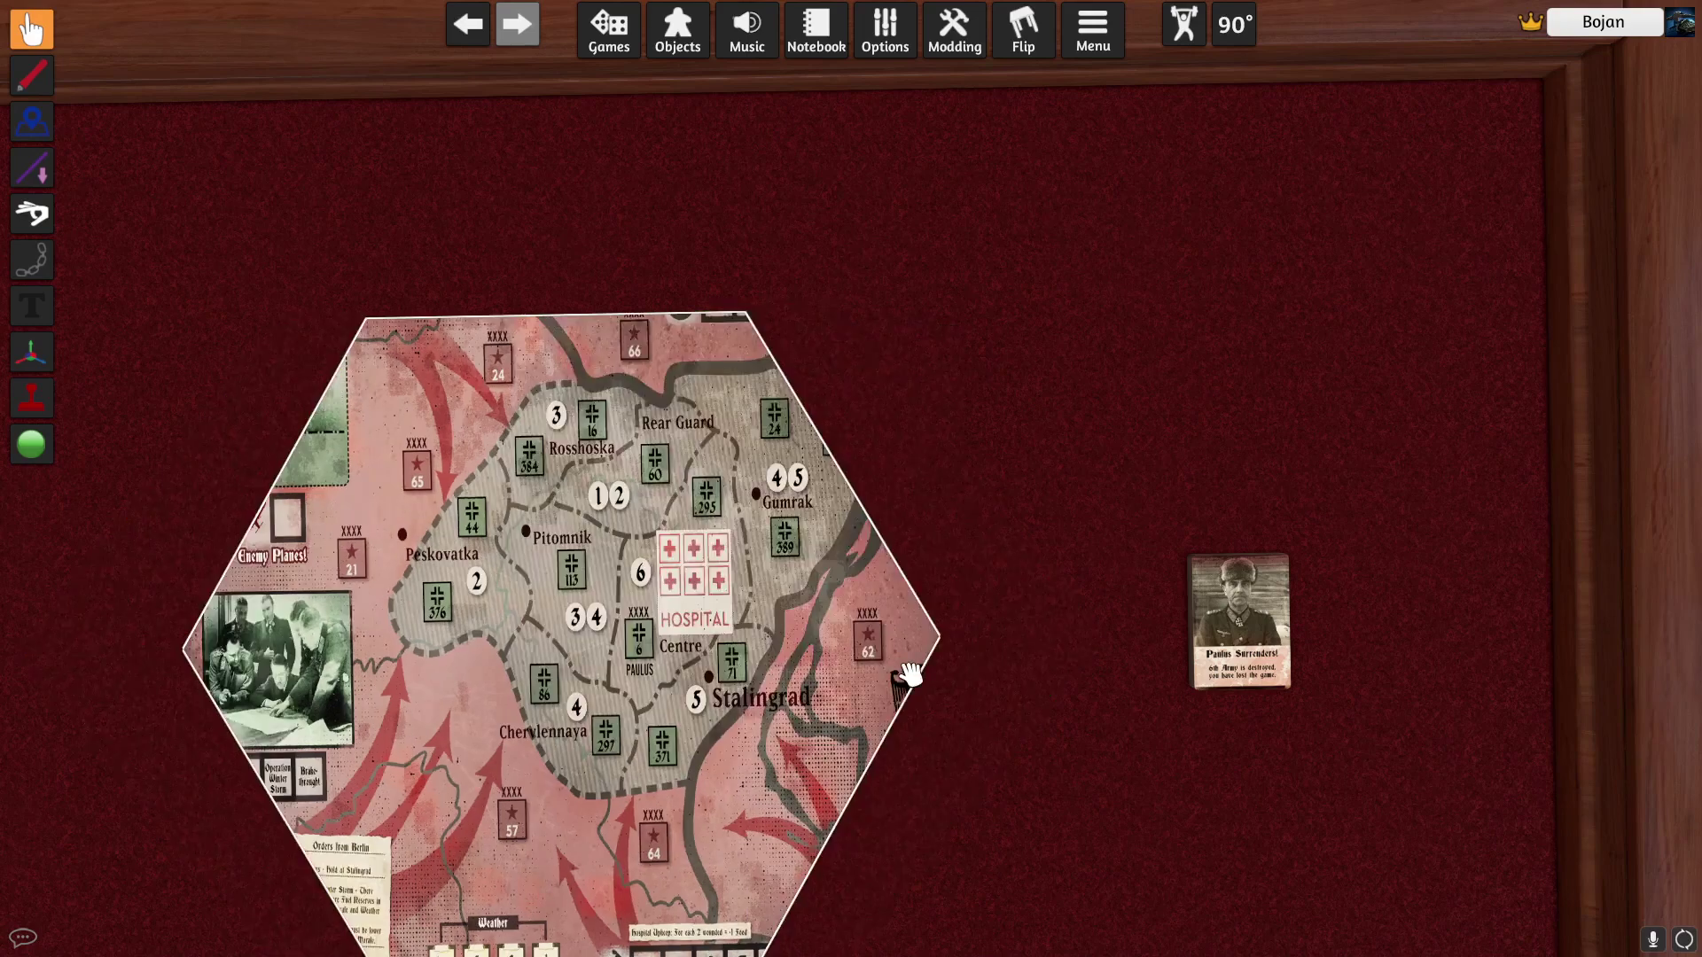
{"action": "scroll", "coordinate": [842, 687], "scroll_direction": "down", "scroll_amount": 3}
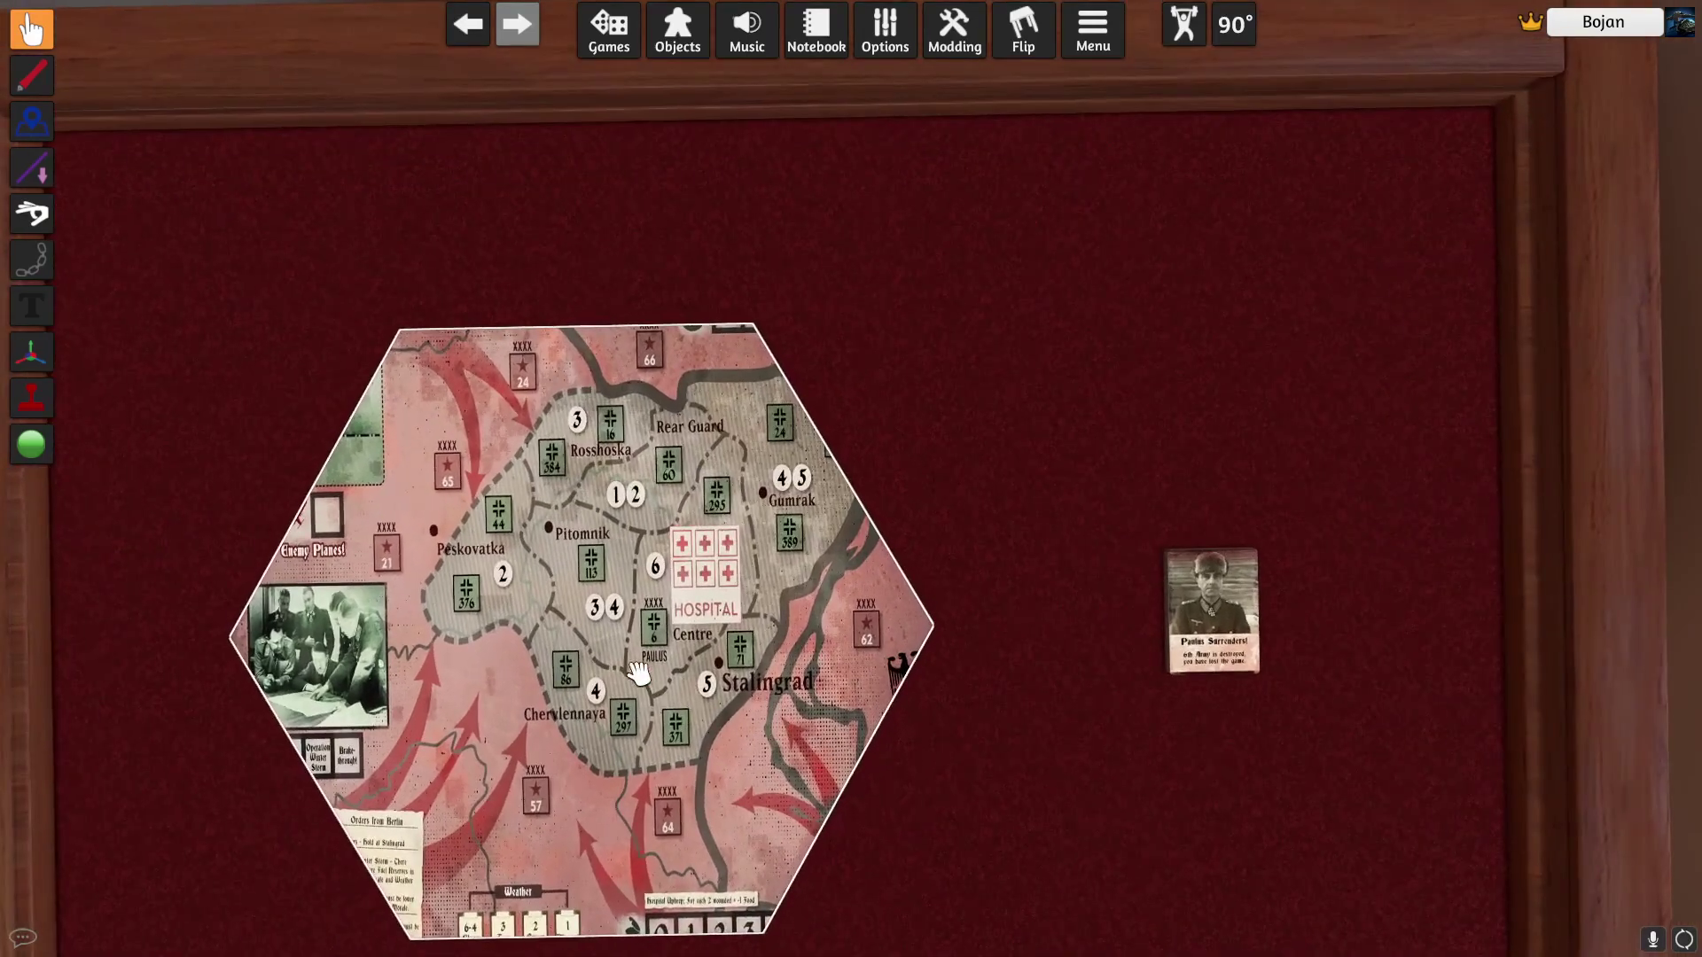
Change the hexagonal map tile's type to Box with Stretch to Aspect Ratio on and reimport it
{"action": "right_click", "coordinate": [638, 674]}
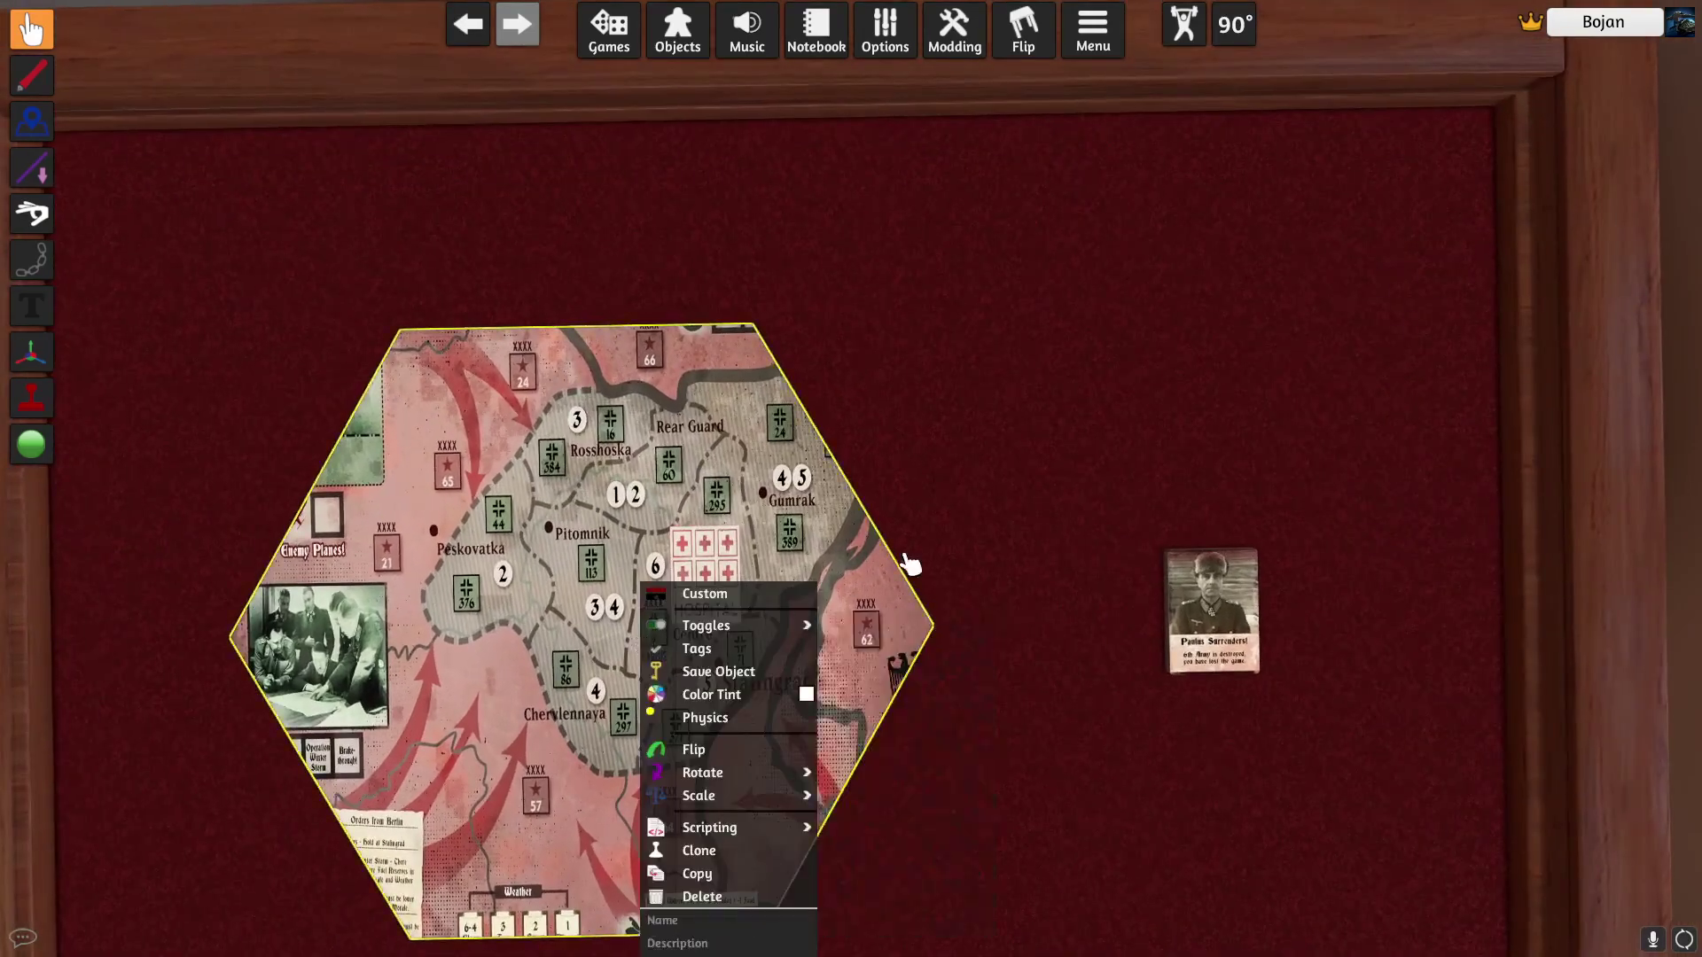
{"action": "left_click", "coordinate": [732, 593]}
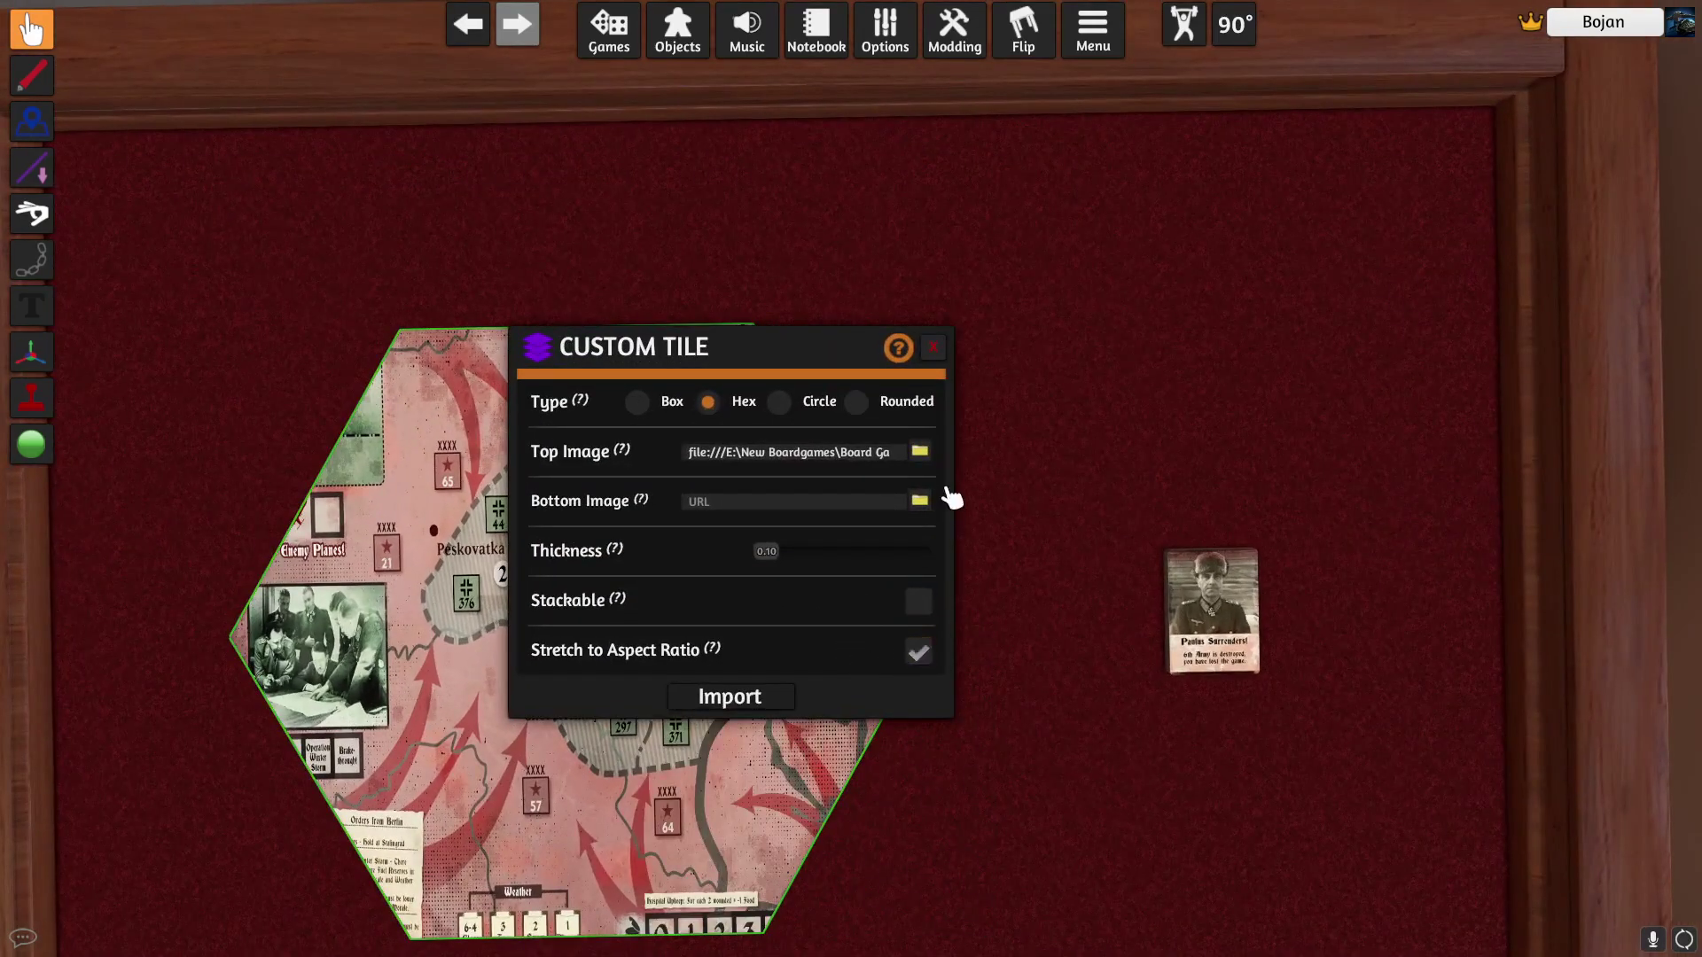
{"action": "left_click", "coordinate": [729, 697]}
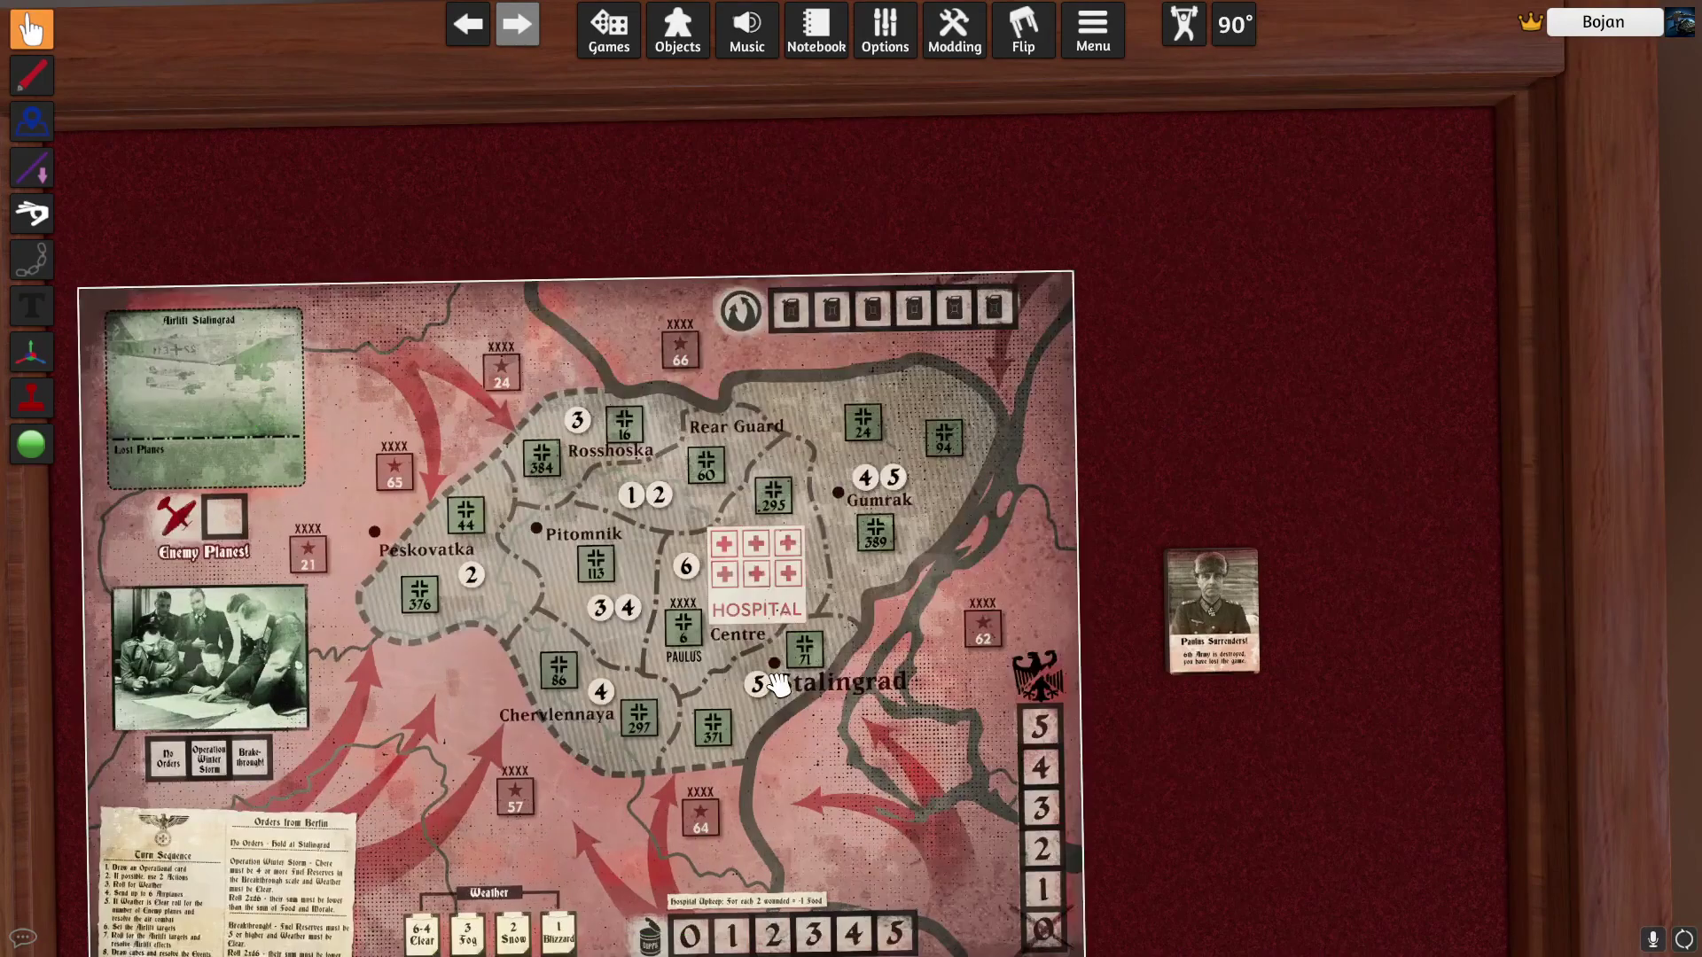
Examine the map board's edge at table level and check its Custom Tile settings without changing them
{"action": "scroll", "coordinate": [725, 690], "scroll_direction": "down", "scroll_amount": 4}
{"action": "right_click_drag", "start_coordinate": [729, 718], "coordinate": [582, 559]}
{"action": "scroll", "coordinate": [736, 581], "scroll_direction": "up", "scroll_amount": 5}
{"action": "scroll", "coordinate": [728, 585], "scroll_direction": "up", "scroll_amount": 5}
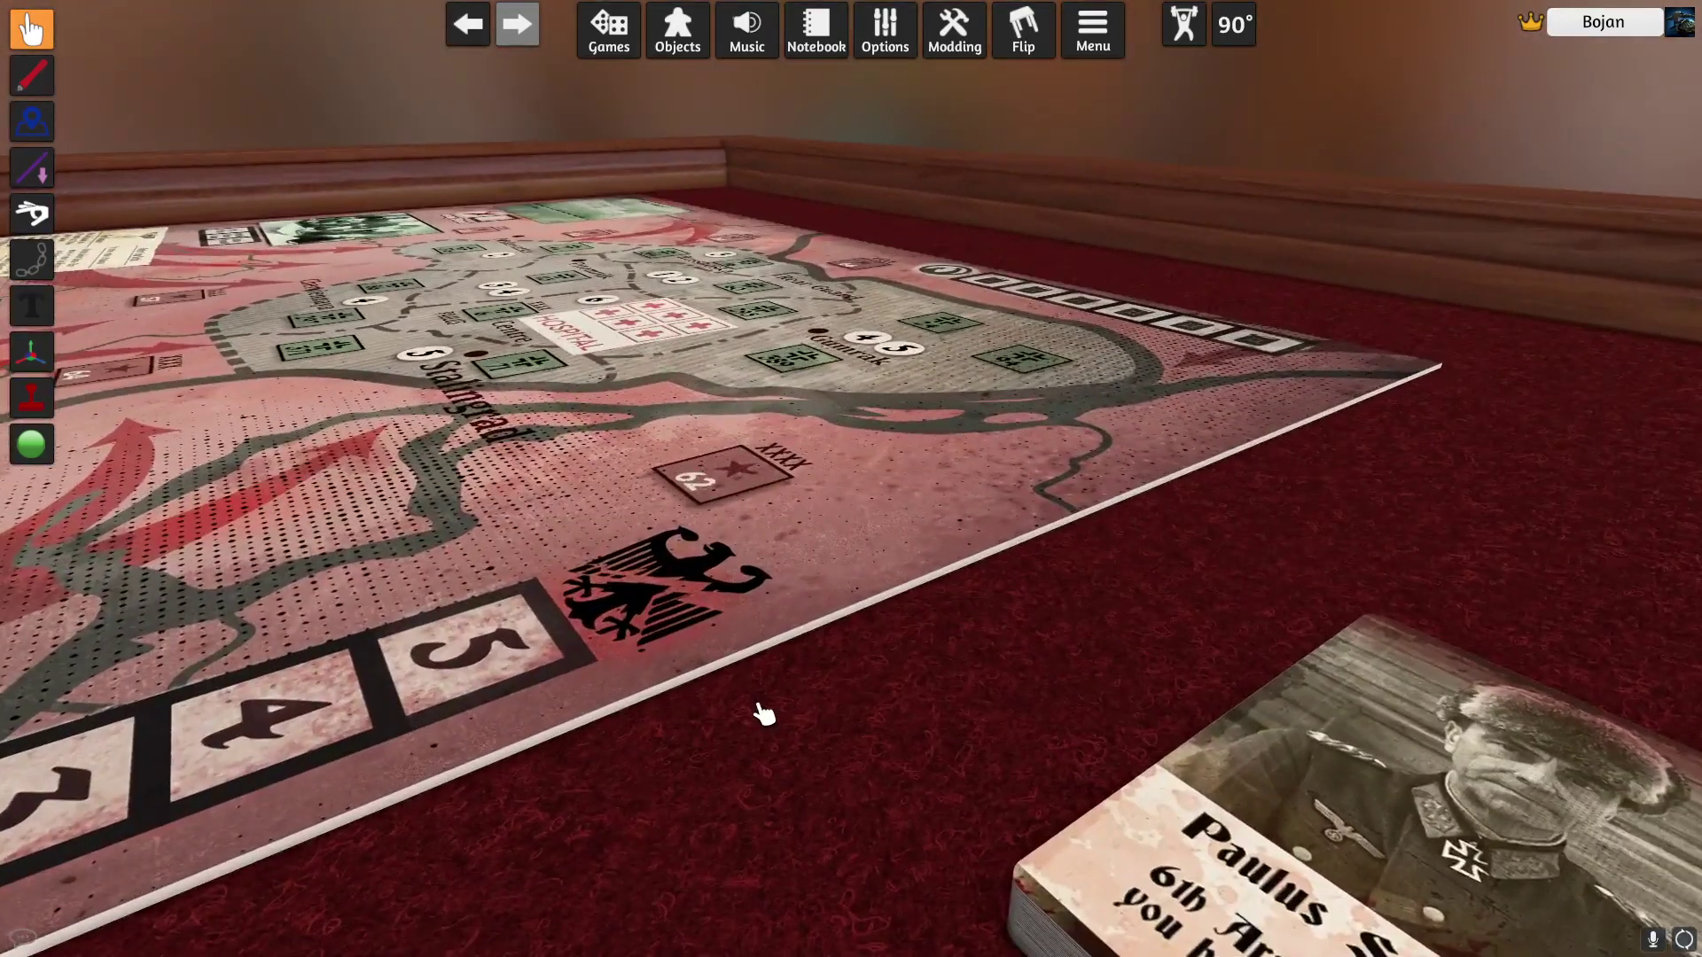
{"action": "key", "text": "Tab"}
{"action": "left_click_drag", "start_coordinate": [626, 741], "coordinate": [675, 504]}
{"action": "key", "text": "Tab"}
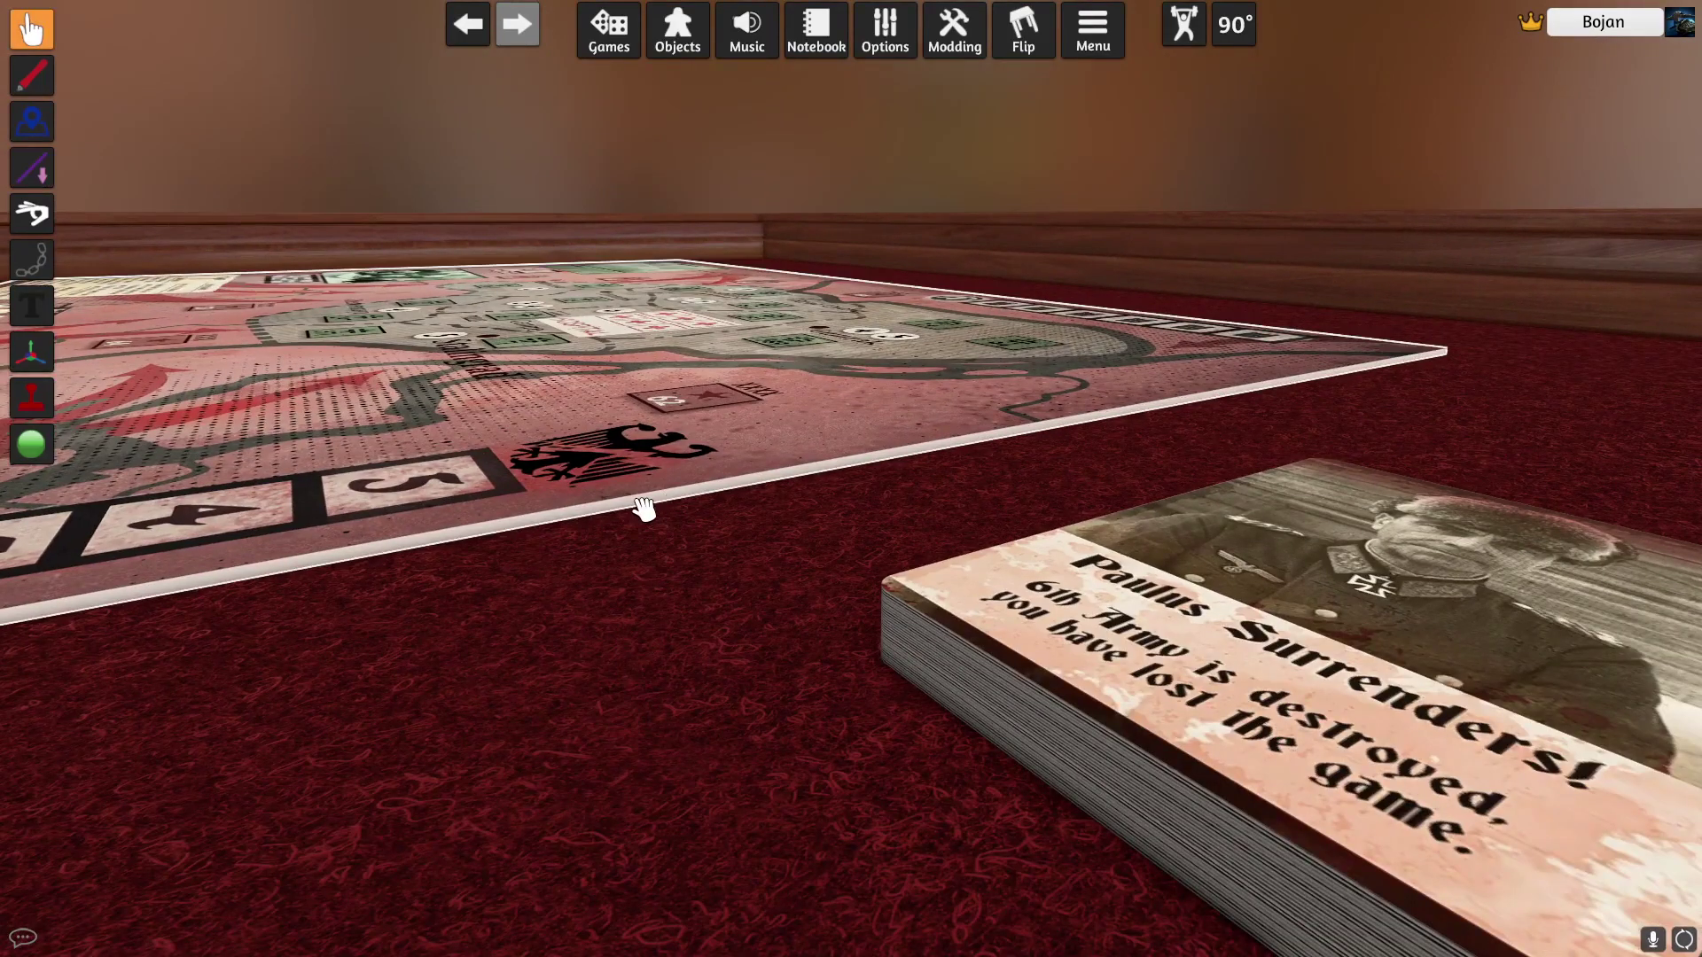
{"action": "right_click", "coordinate": [640, 507]}
{"action": "left_click", "coordinate": [704, 522]}
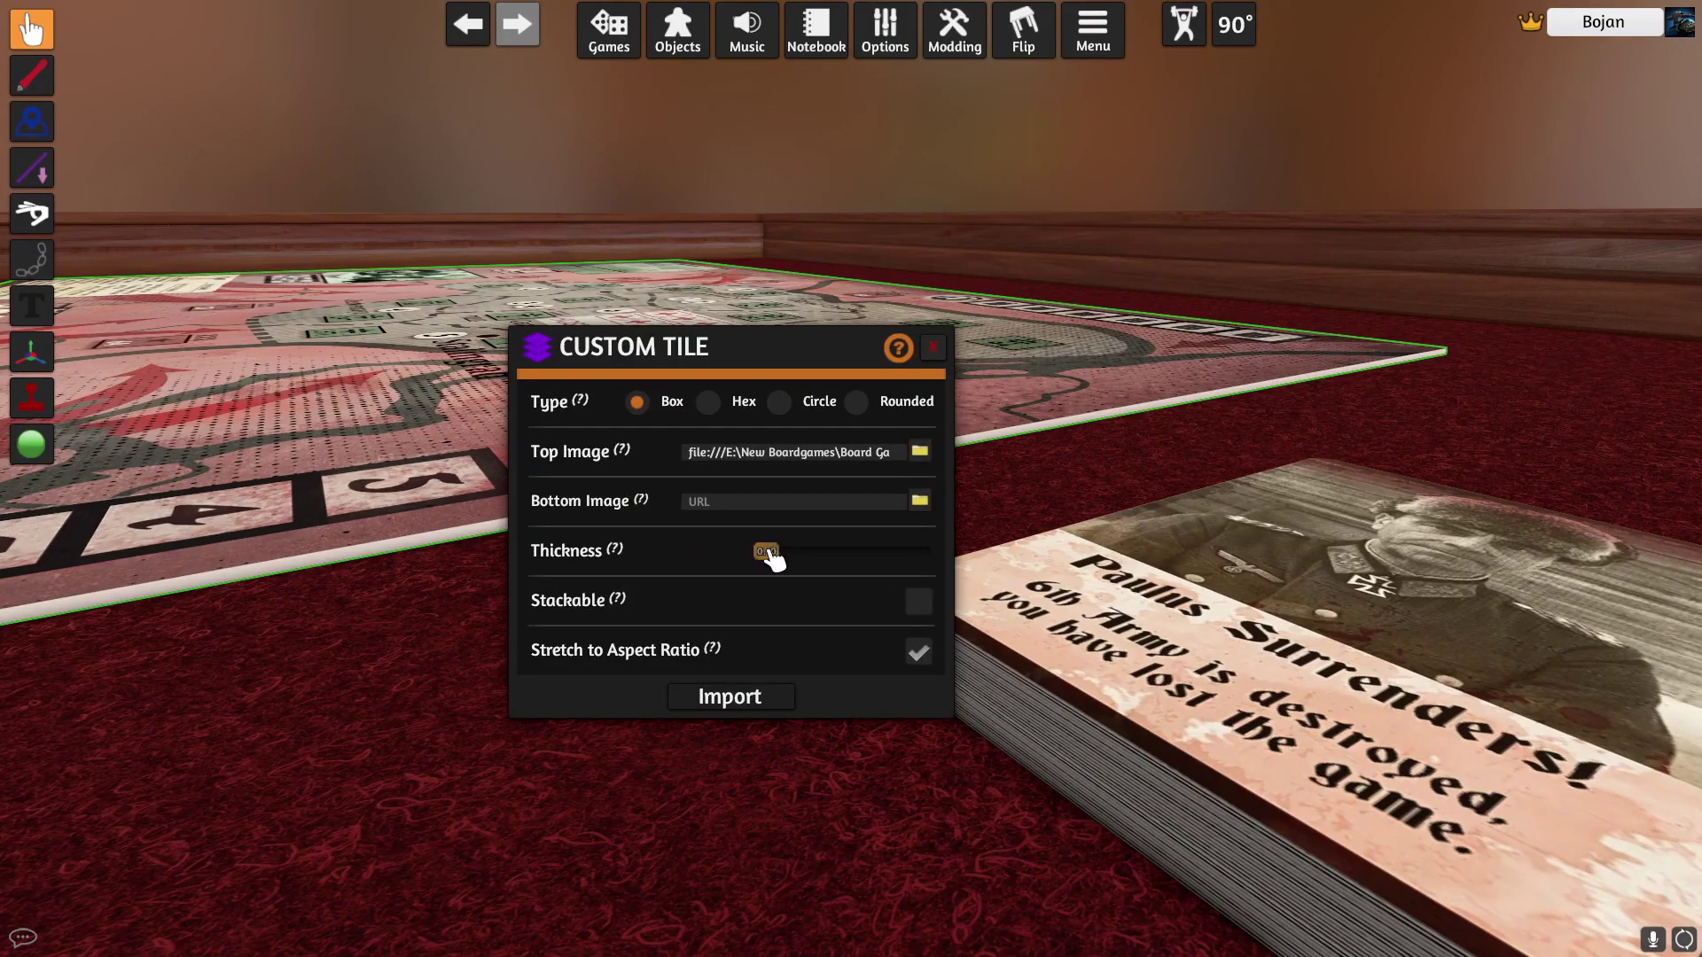
{"action": "left_click", "coordinate": [932, 347]}
Apply a darker Color Tint to the map tile to recolor its white edges
{"action": "right_click", "coordinate": [581, 431]}
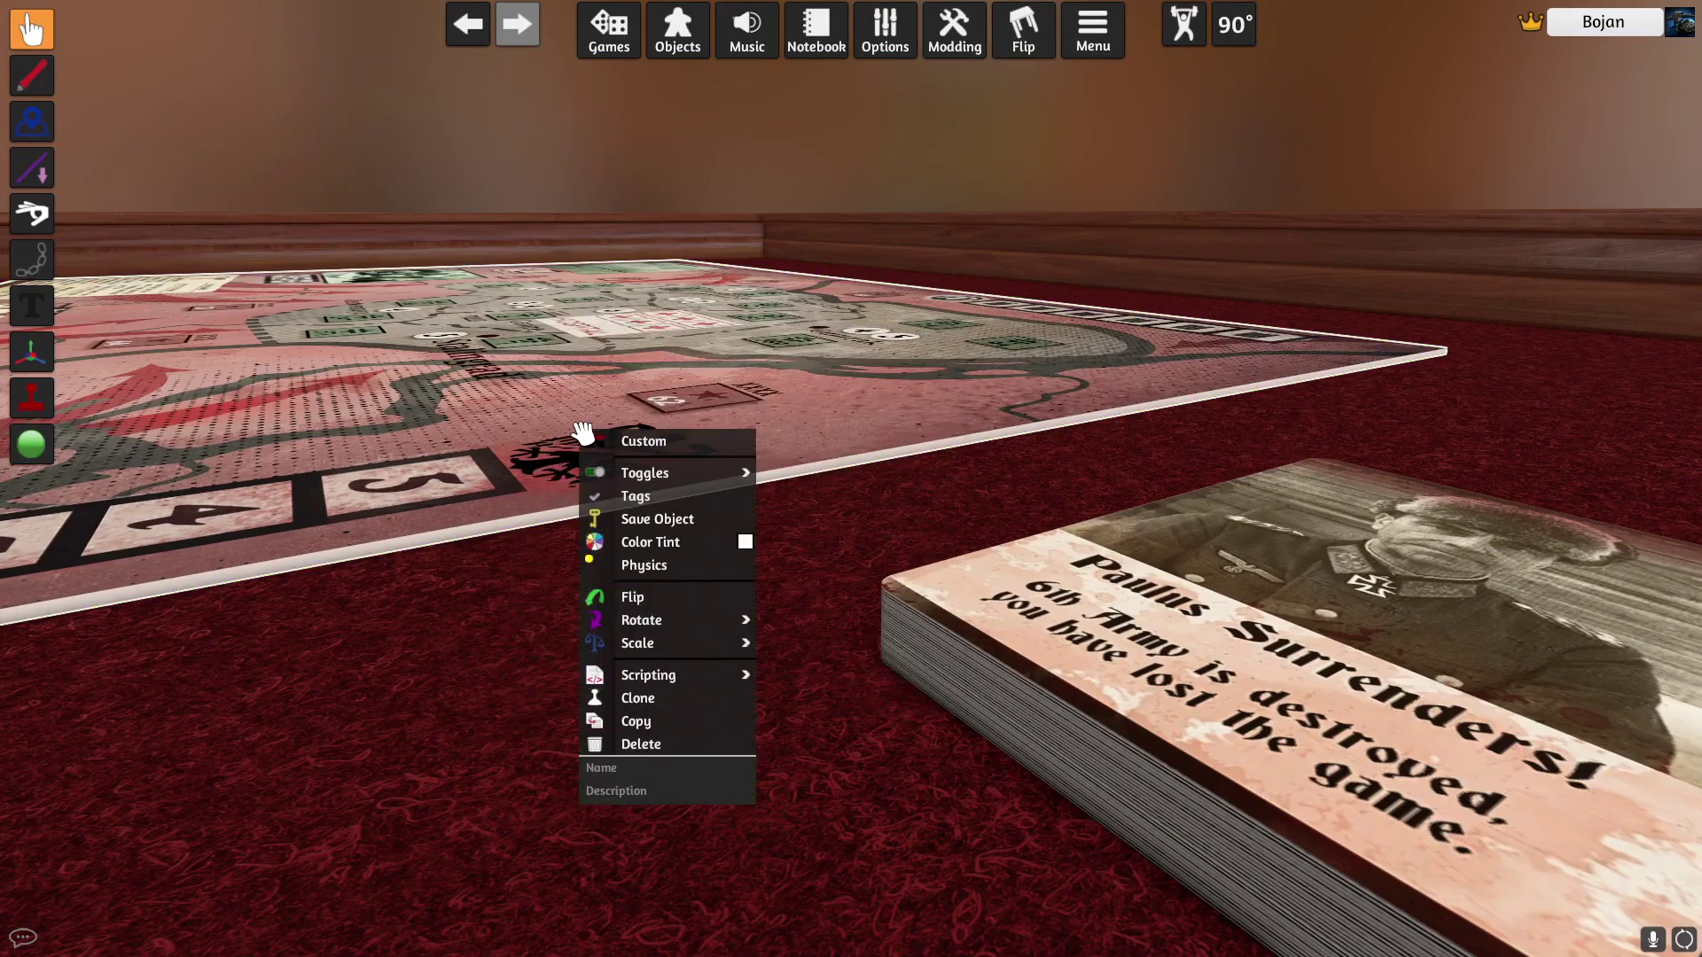
{"action": "left_click", "coordinate": [661, 542]}
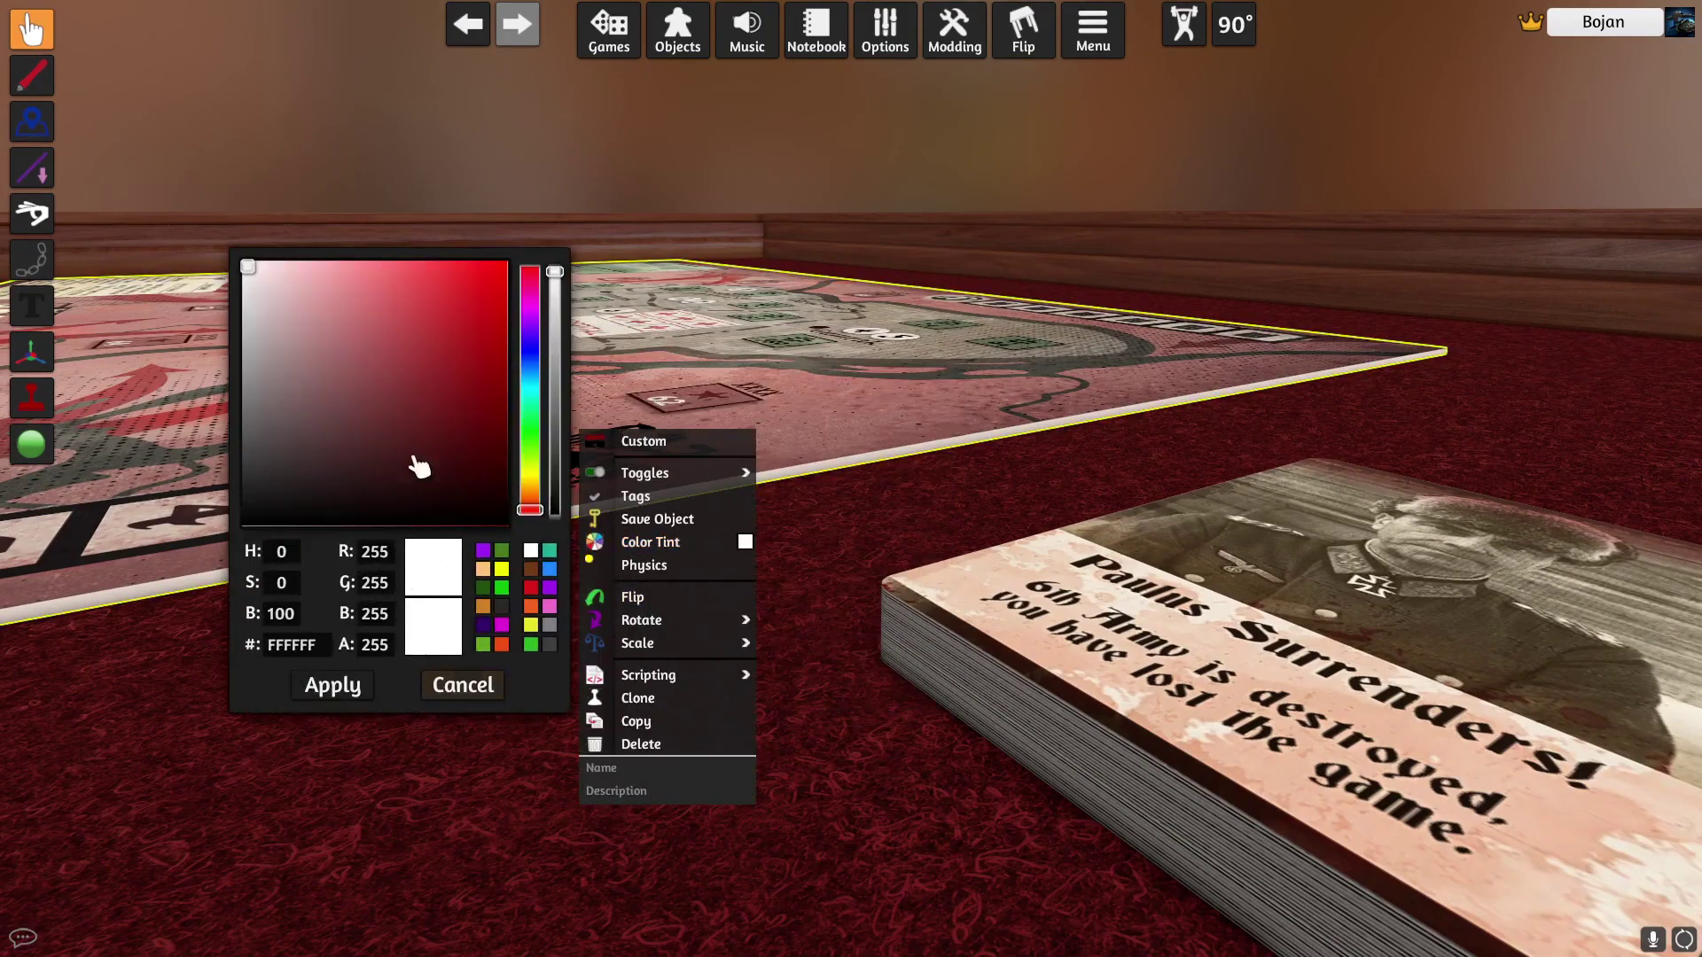
{"action": "left_click", "coordinate": [359, 684]}
Inspect the map board's tinted edges up close and the whole board from above
{"action": "right_click_drag", "start_coordinate": [413, 676], "coordinate": [435, 753]}
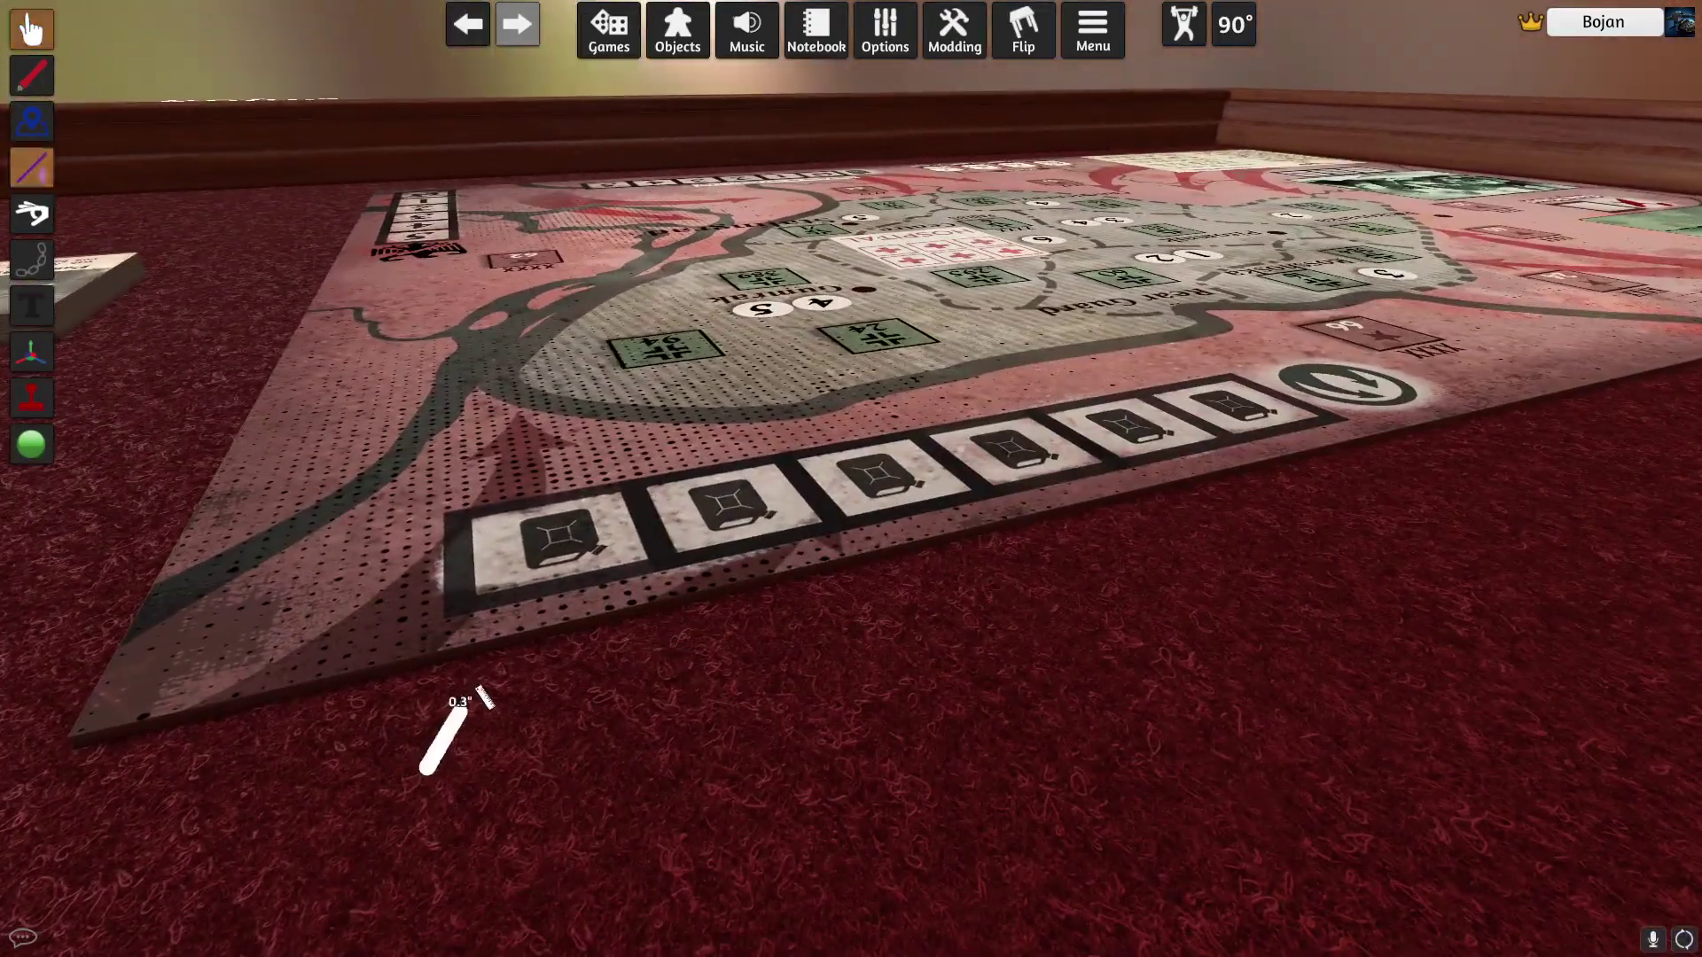
{"action": "scroll", "coordinate": [973, 565], "scroll_direction": "down", "scroll_amount": 3}
{"action": "right_click_drag", "start_coordinate": [1104, 469], "coordinate": [222, 754]}
{"action": "key", "text": "s"}
{"action": "key", "text": "a"}
{"action": "scroll", "coordinate": [1197, 510], "scroll_direction": "down", "scroll_amount": 8}
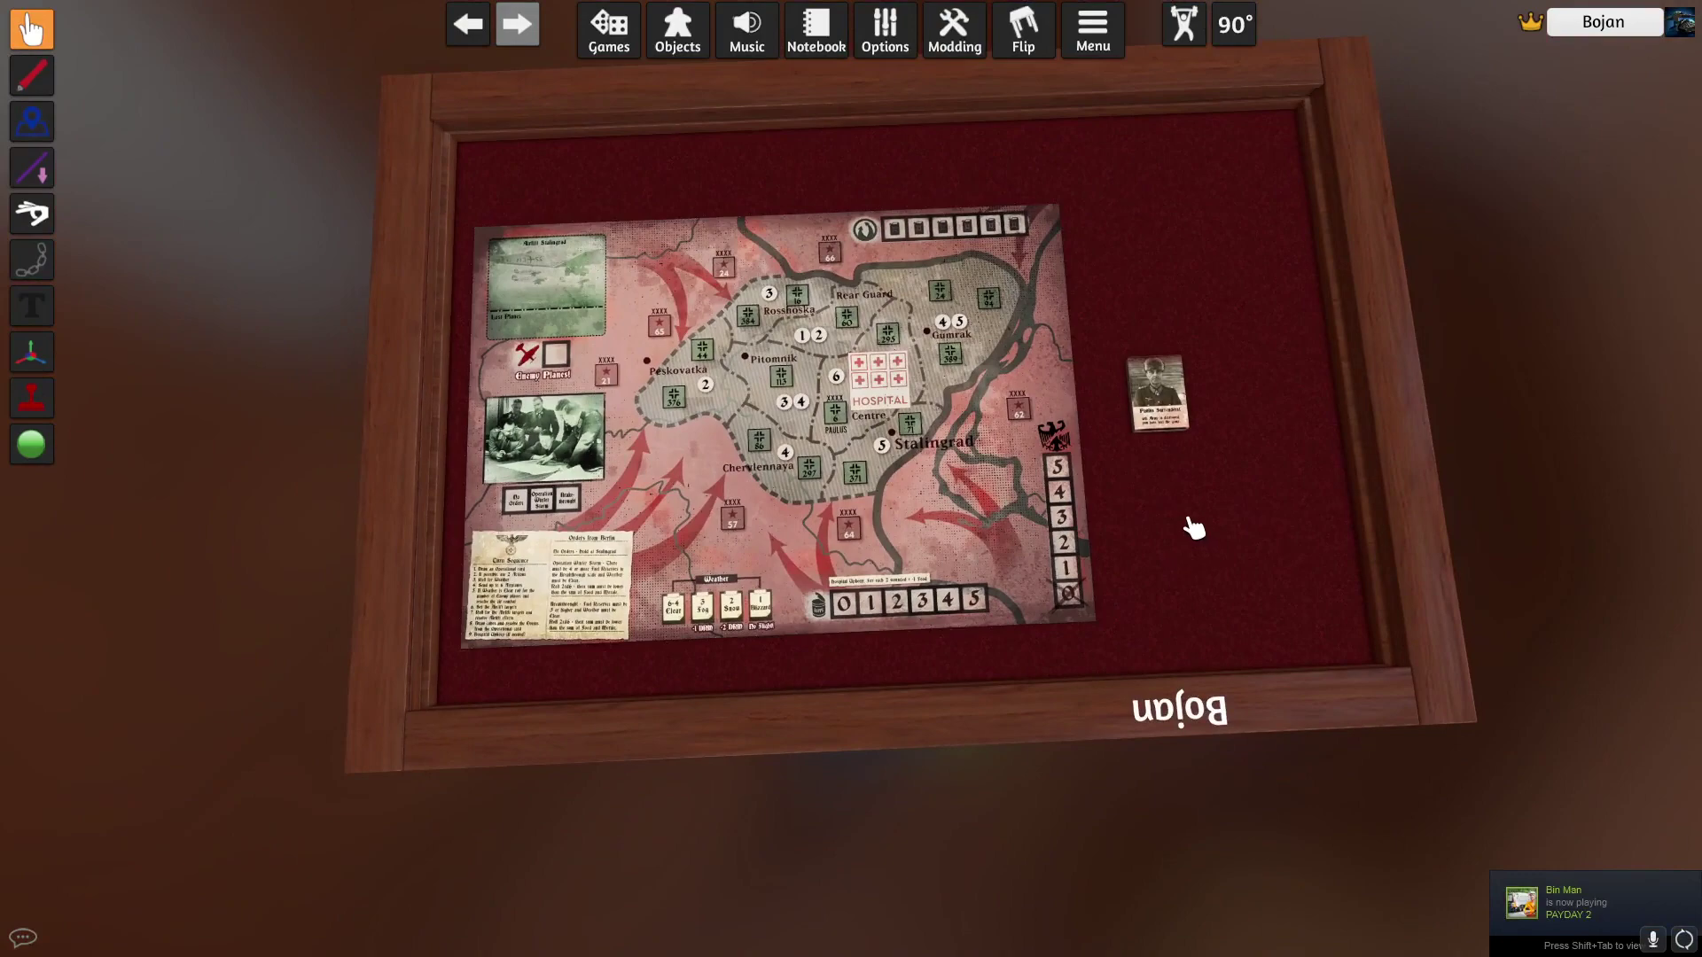
{"action": "scroll", "coordinate": [1189, 528], "scroll_direction": "up", "scroll_amount": 1}
{"action": "middle_click_drag", "start_coordinate": [1120, 407], "coordinate": [953, 669]}
{"action": "scroll", "coordinate": [614, 686], "scroll_direction": "up", "scroll_amount": 3}
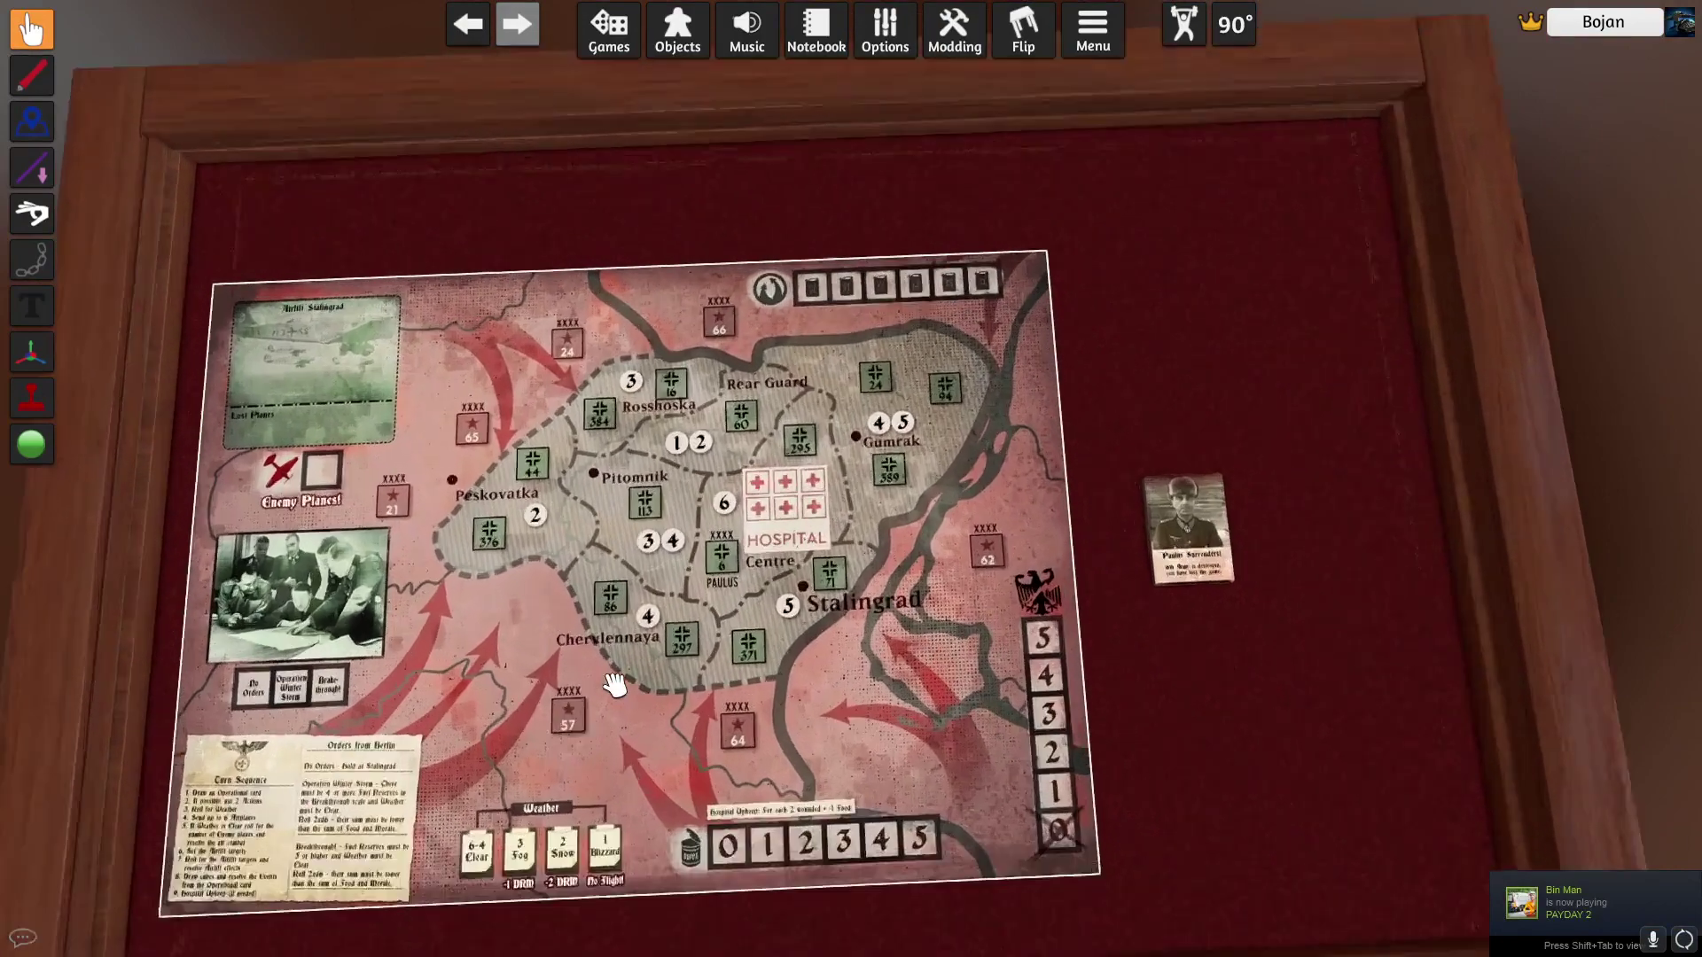
{"action": "scroll", "coordinate": [614, 683], "scroll_direction": "up", "scroll_amount": 3}
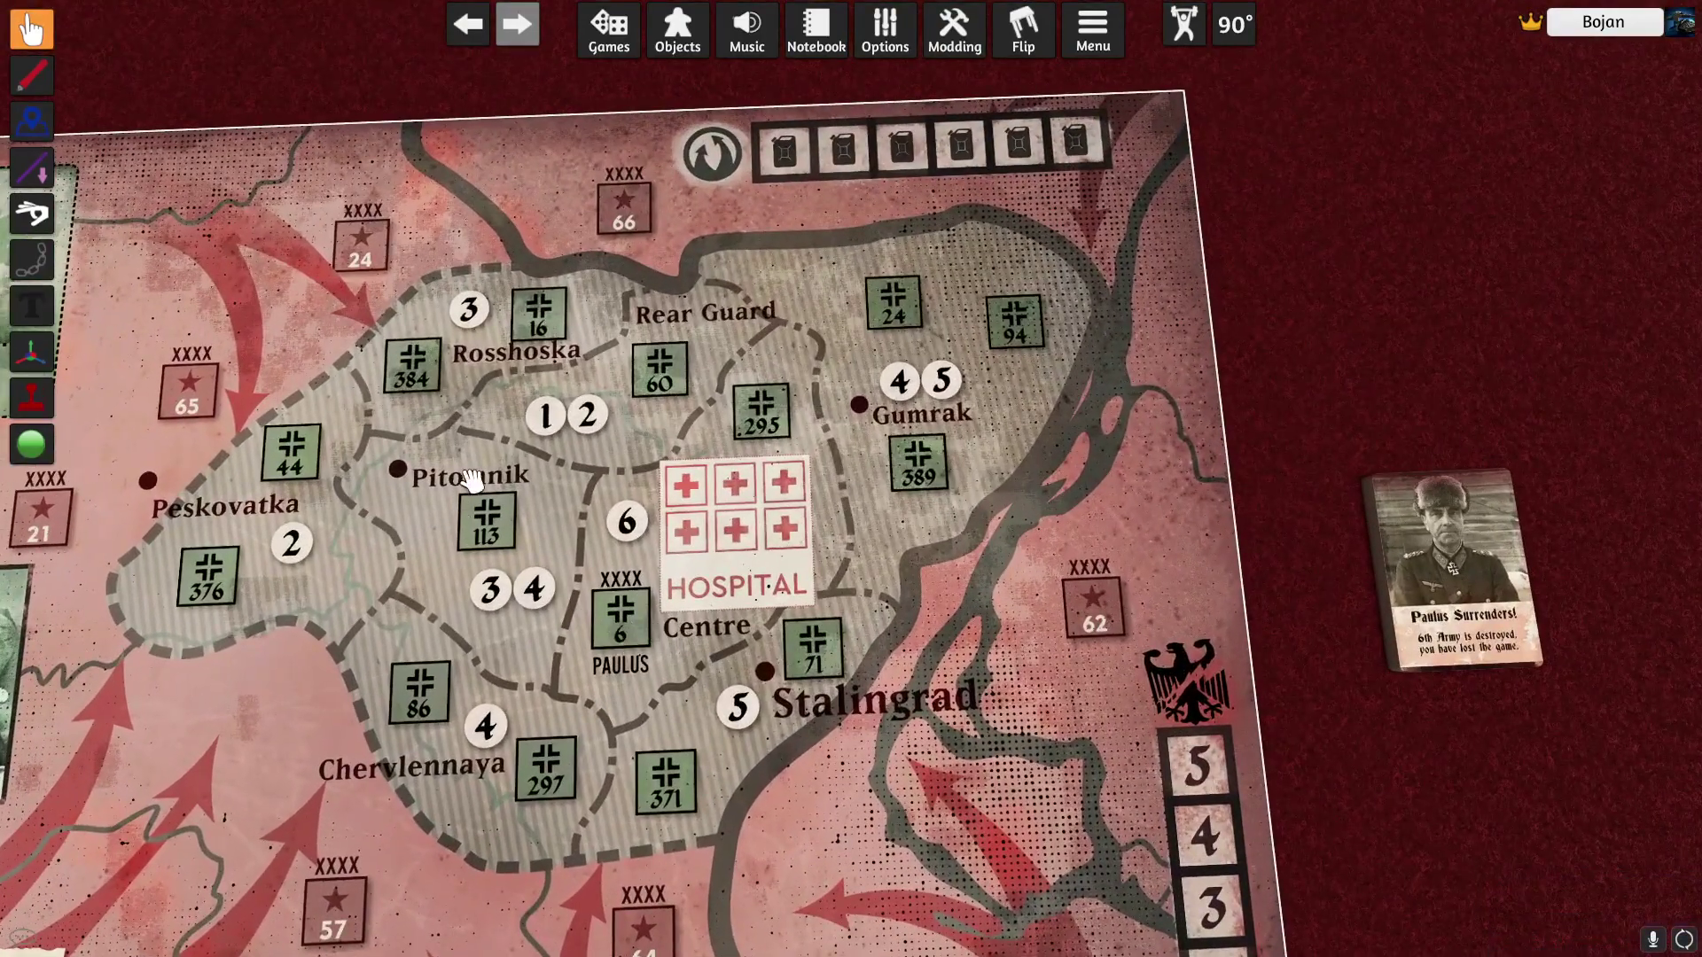
Place a custom Tile component on the empty table area beside the map, above the card deck
{"action": "left_click", "coordinate": [677, 29]}
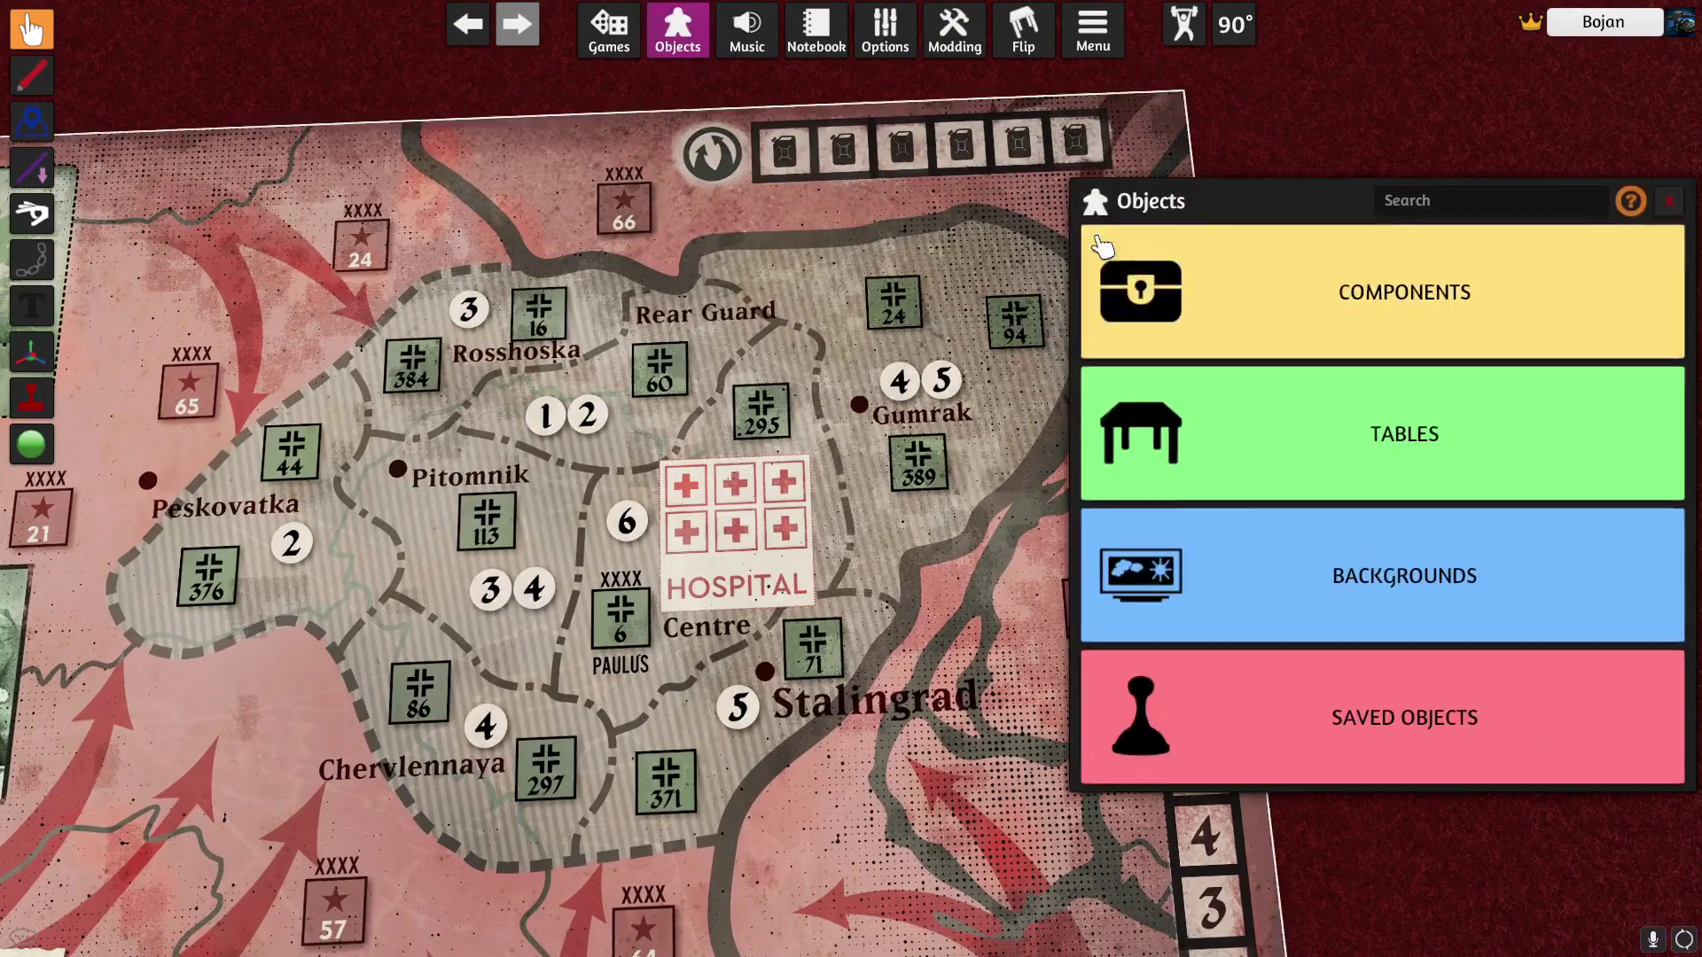
{"action": "left_click", "coordinate": [1360, 314]}
{"action": "left_click", "coordinate": [1133, 417]}
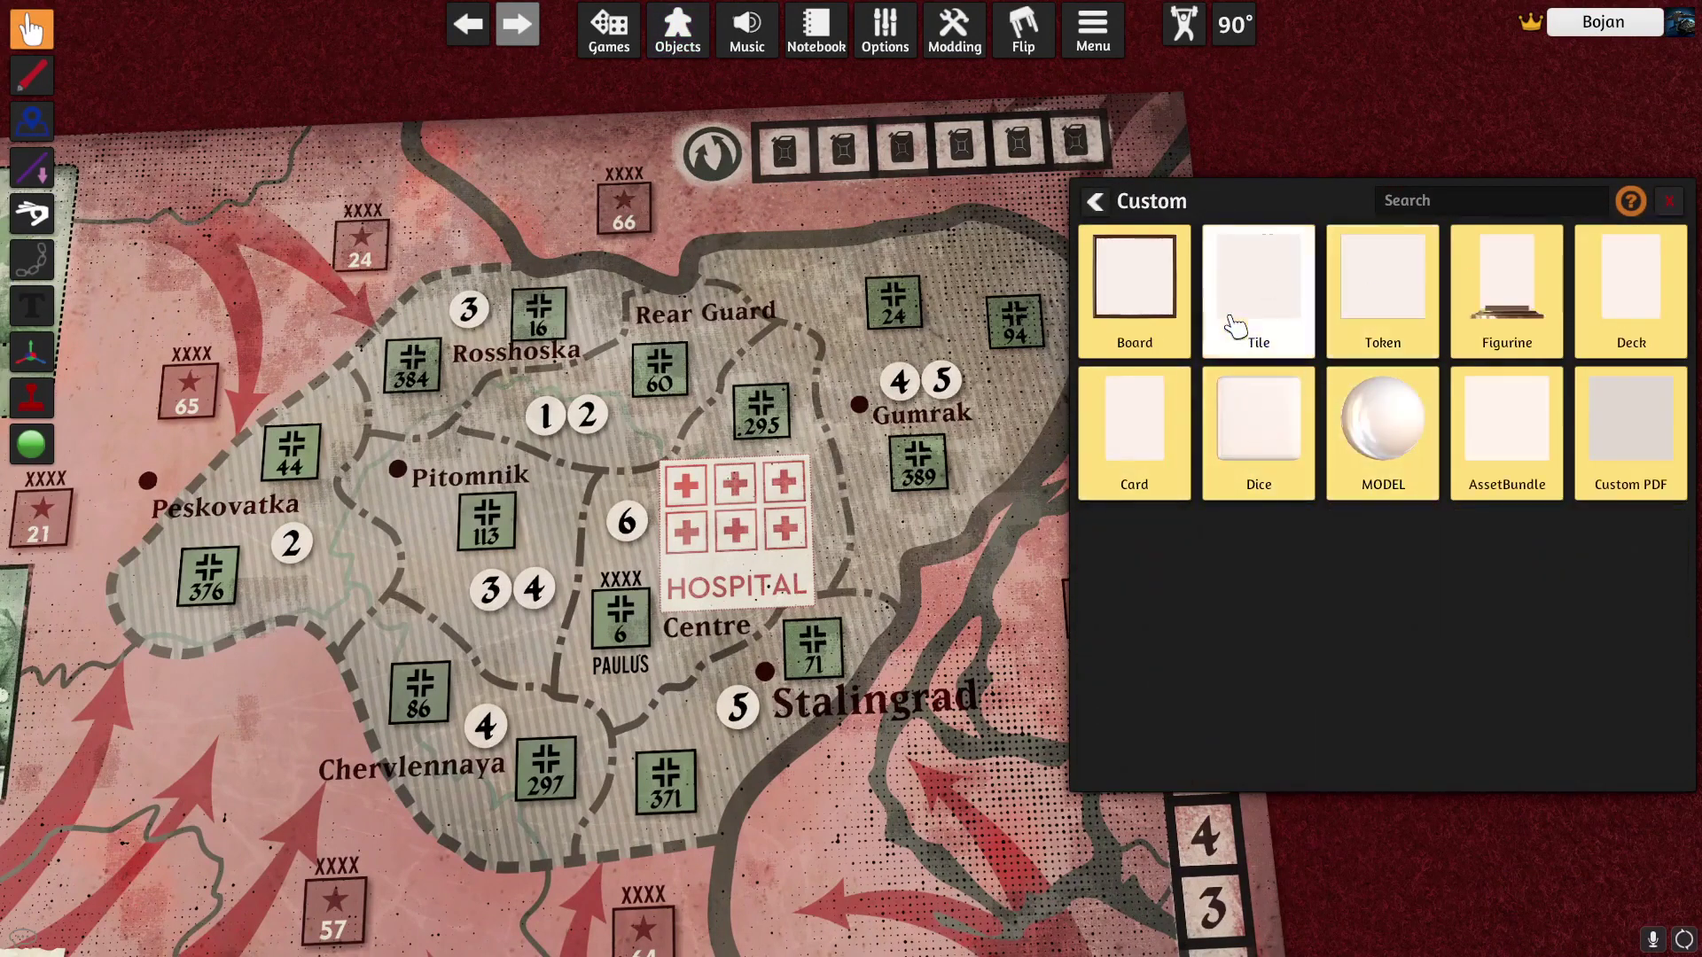
{"action": "left_click", "coordinate": [1255, 309]}
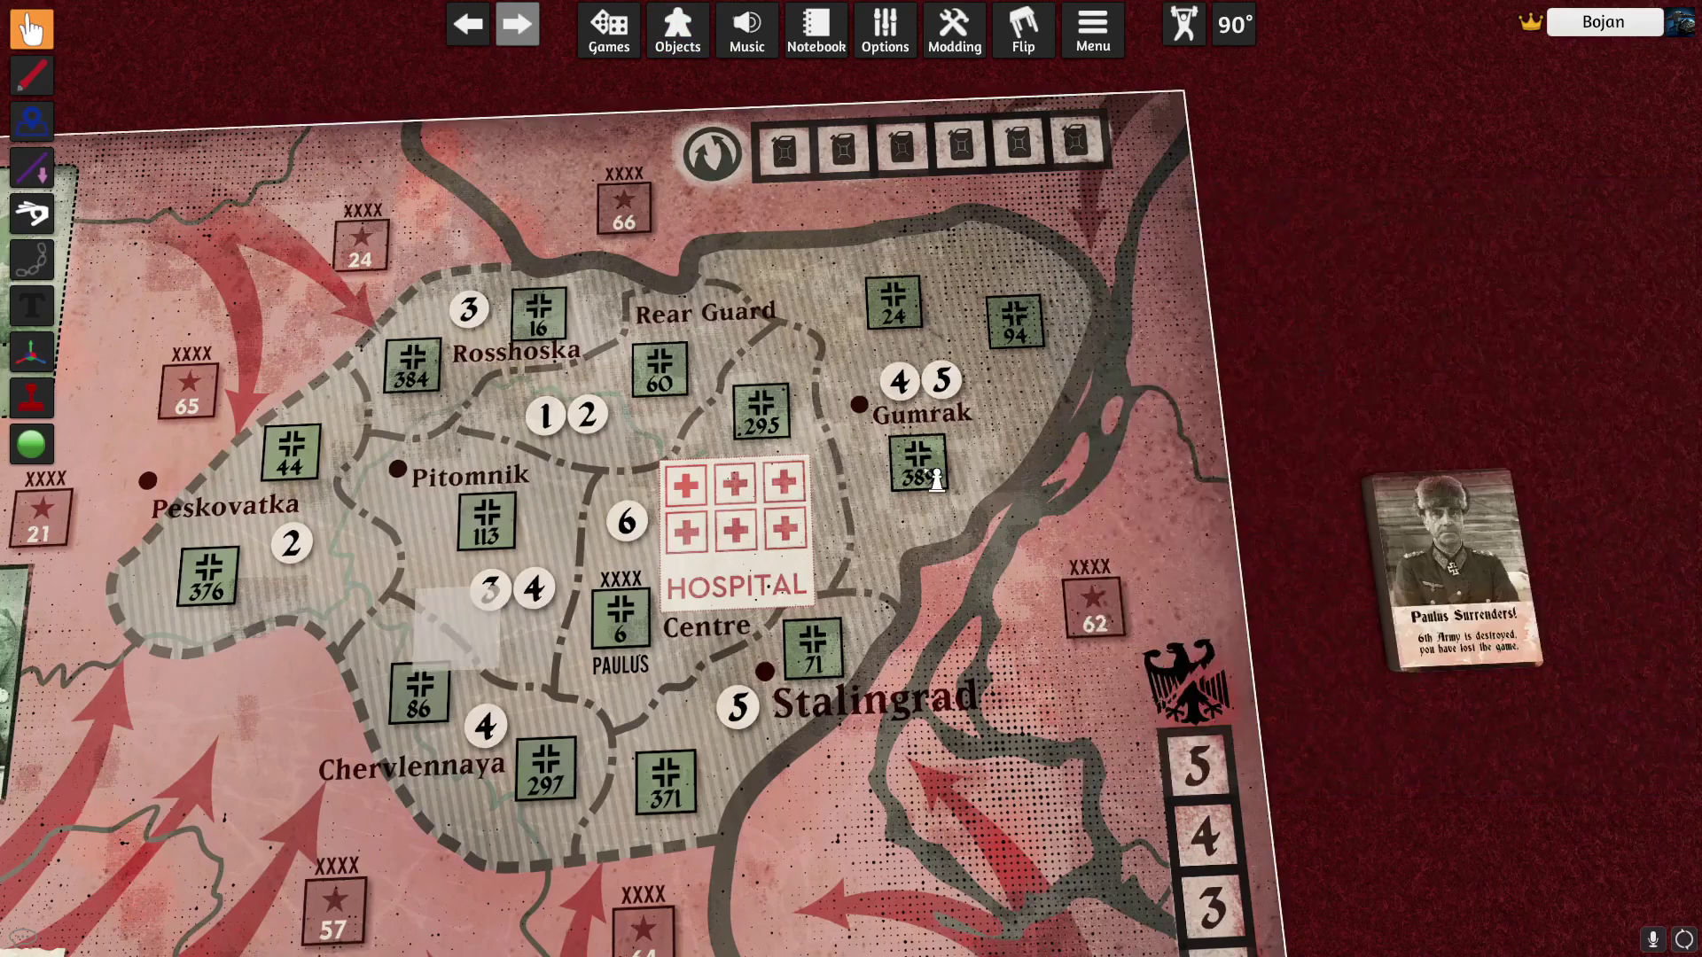
{"action": "scroll", "coordinate": [1360, 402], "scroll_direction": "down", "scroll_amount": 2}
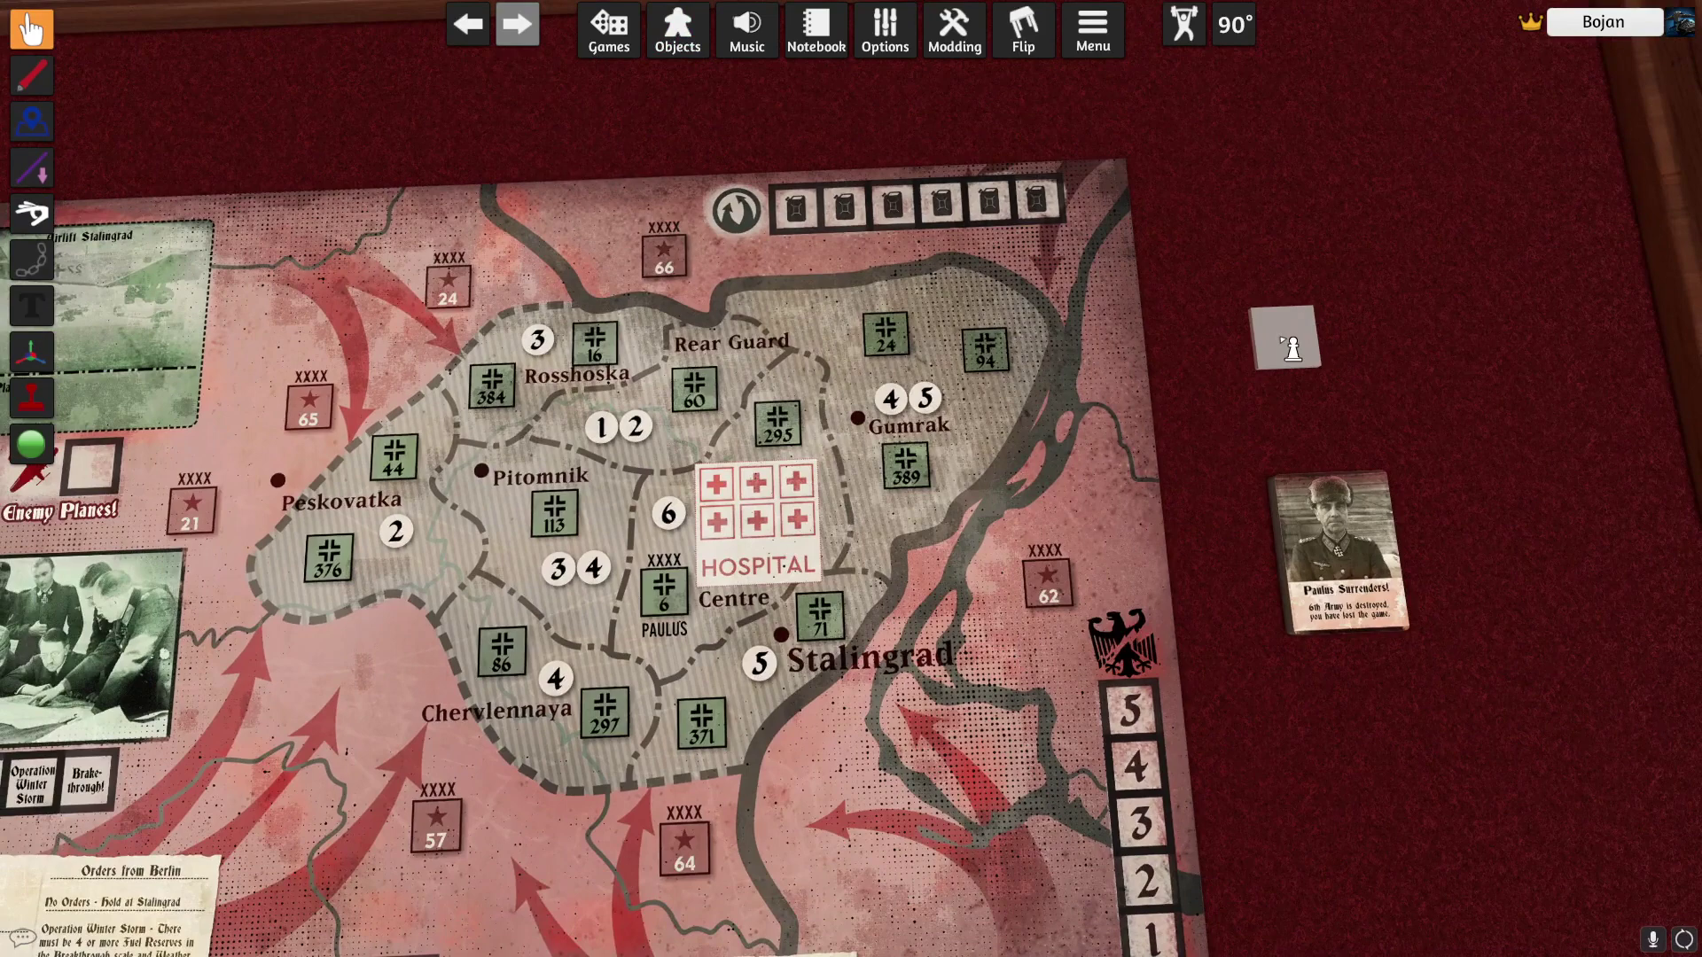
{"action": "left_click", "coordinate": [1335, 347]}
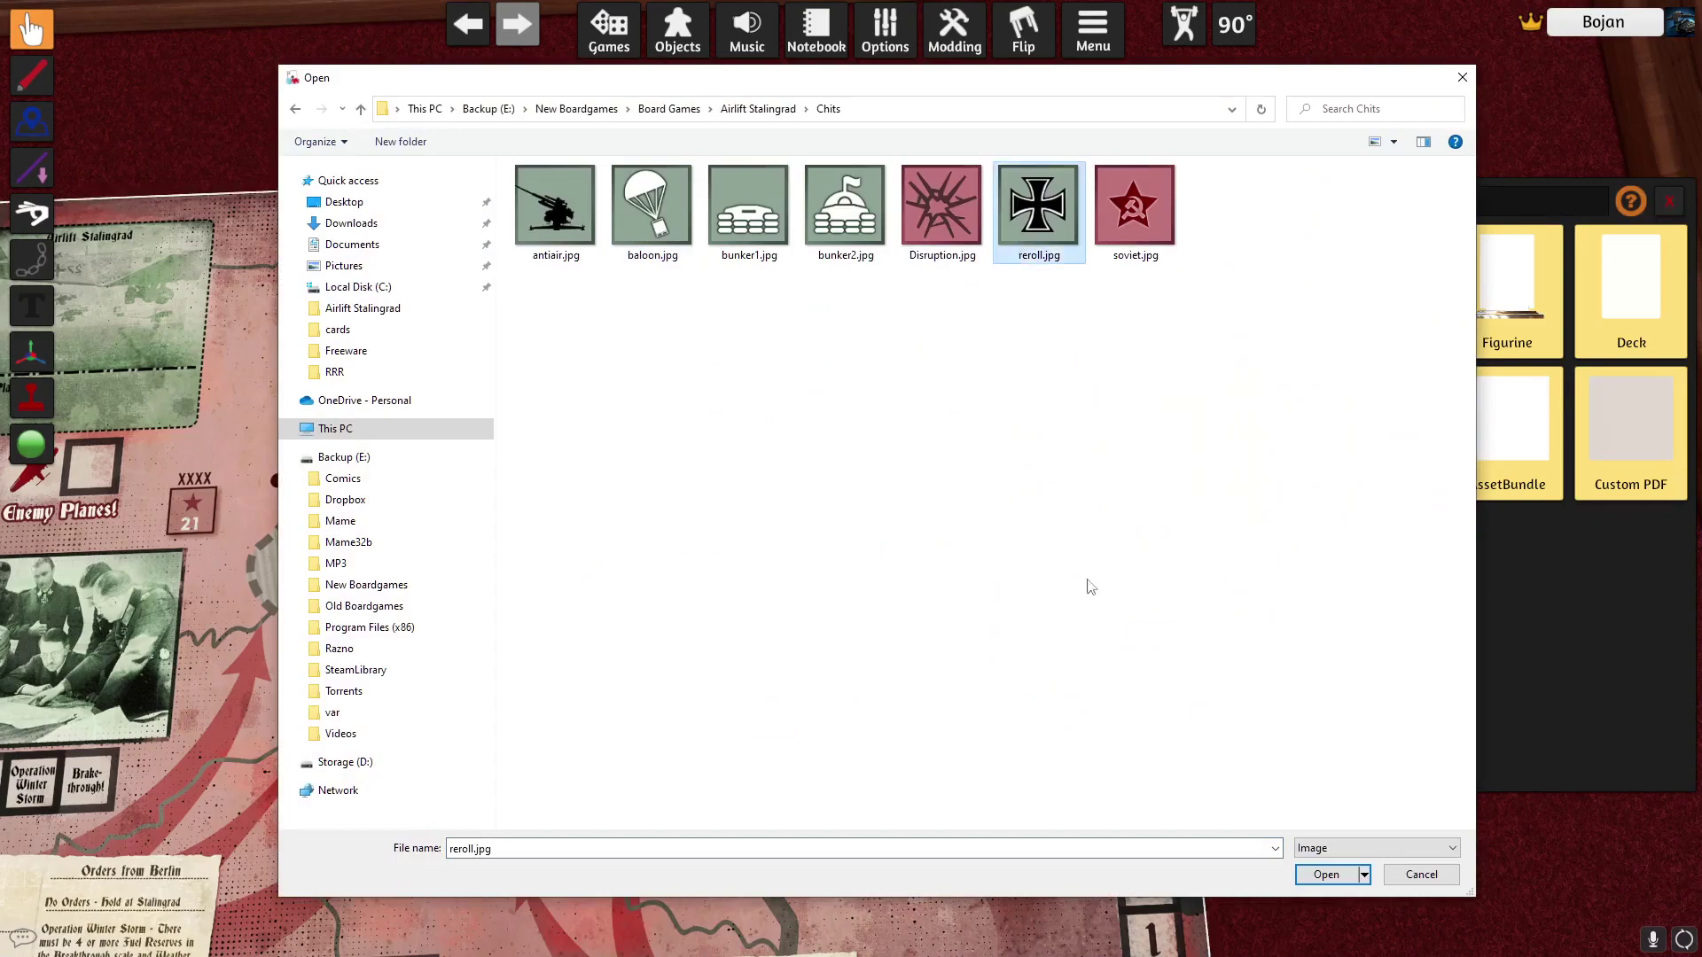
Load reroll.jpg from the Chits folder as the new tile's top image, using the Local option
{"action": "left_click", "coordinate": [758, 109]}
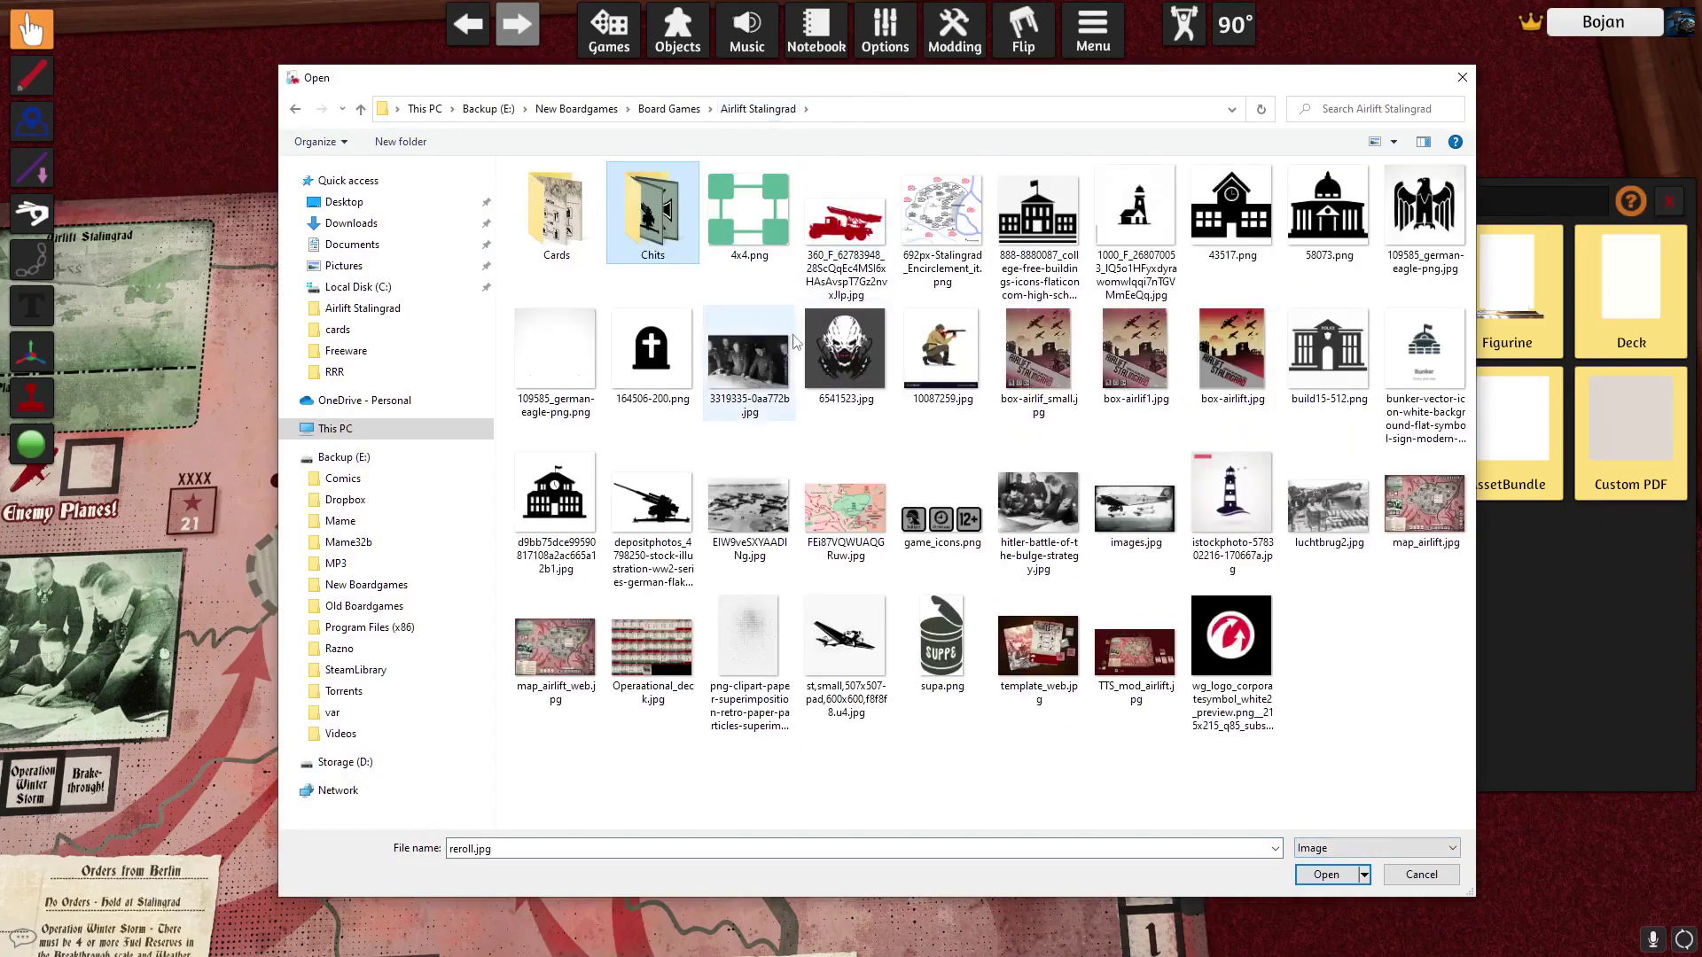
{"action": "left_click", "coordinate": [554, 243]}
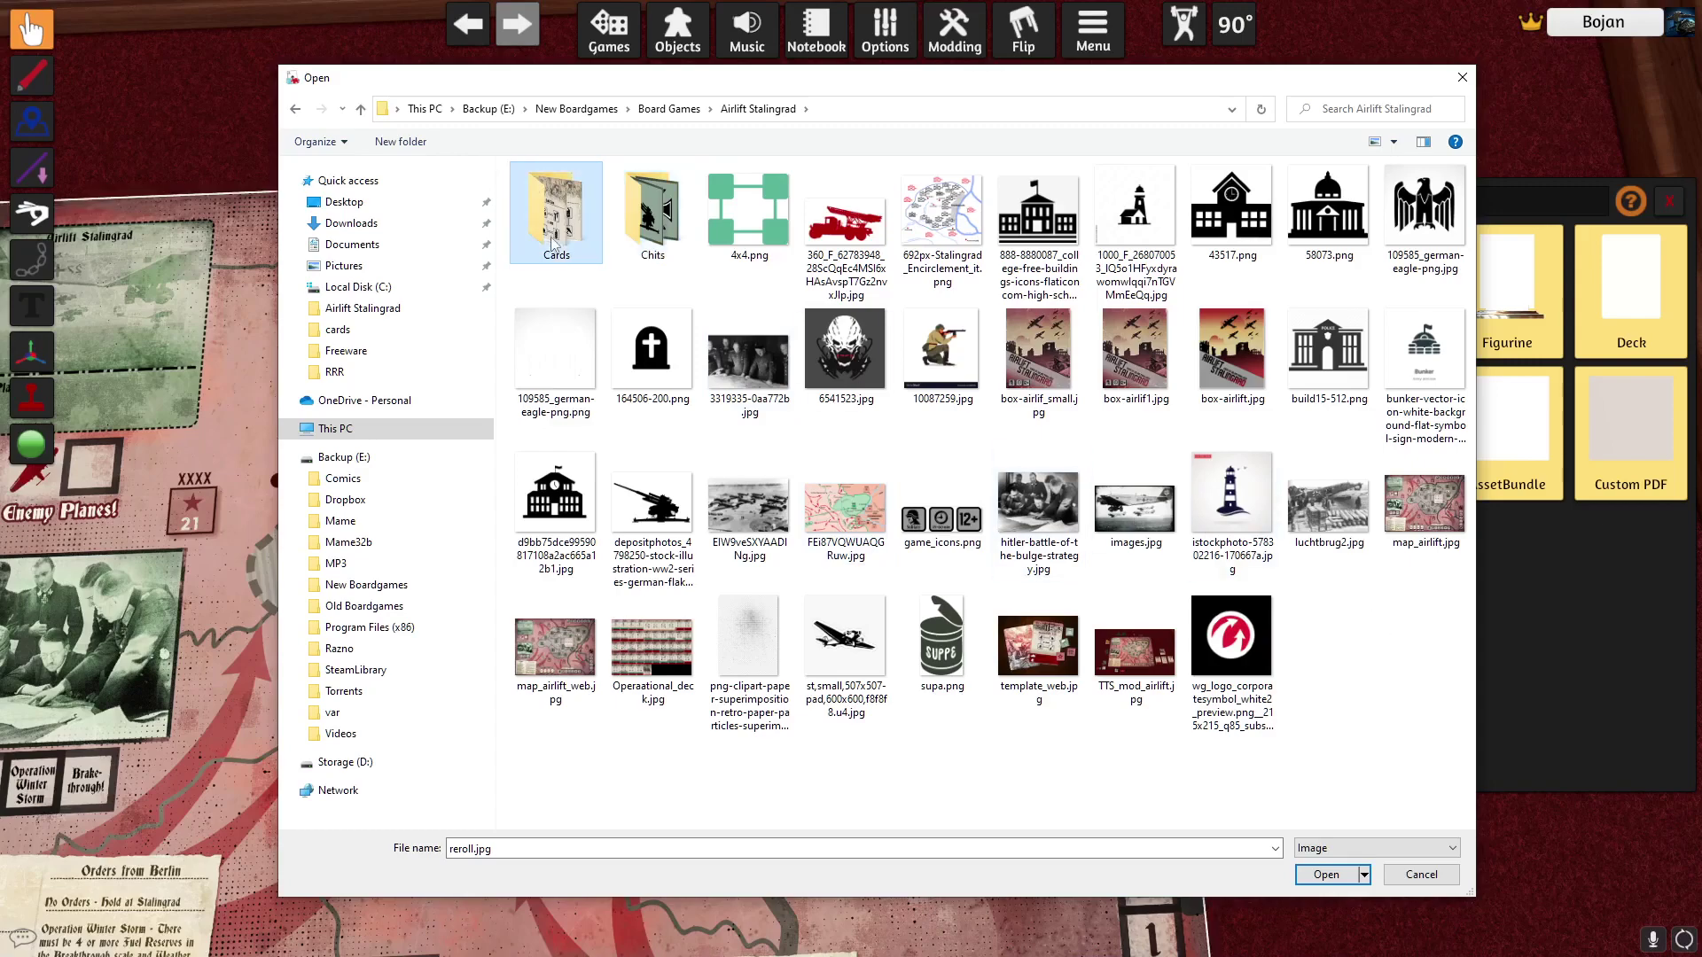
{"action": "double_click", "coordinate": [648, 216]}
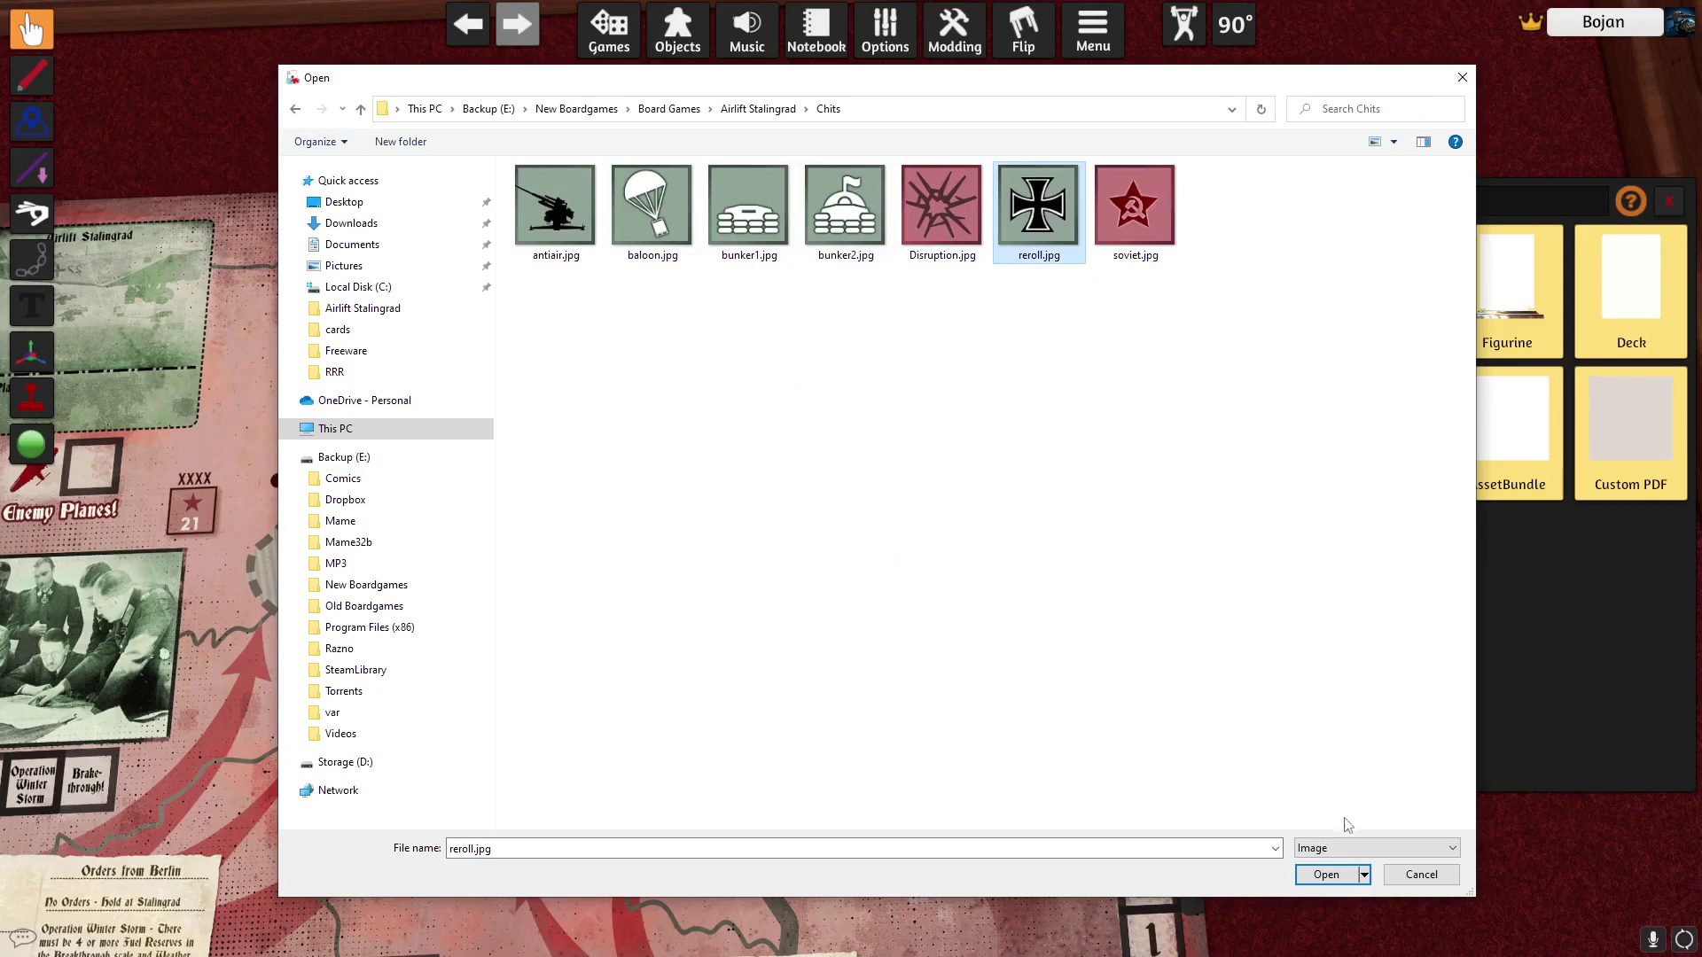
{"action": "left_click", "coordinate": [1335, 876]}
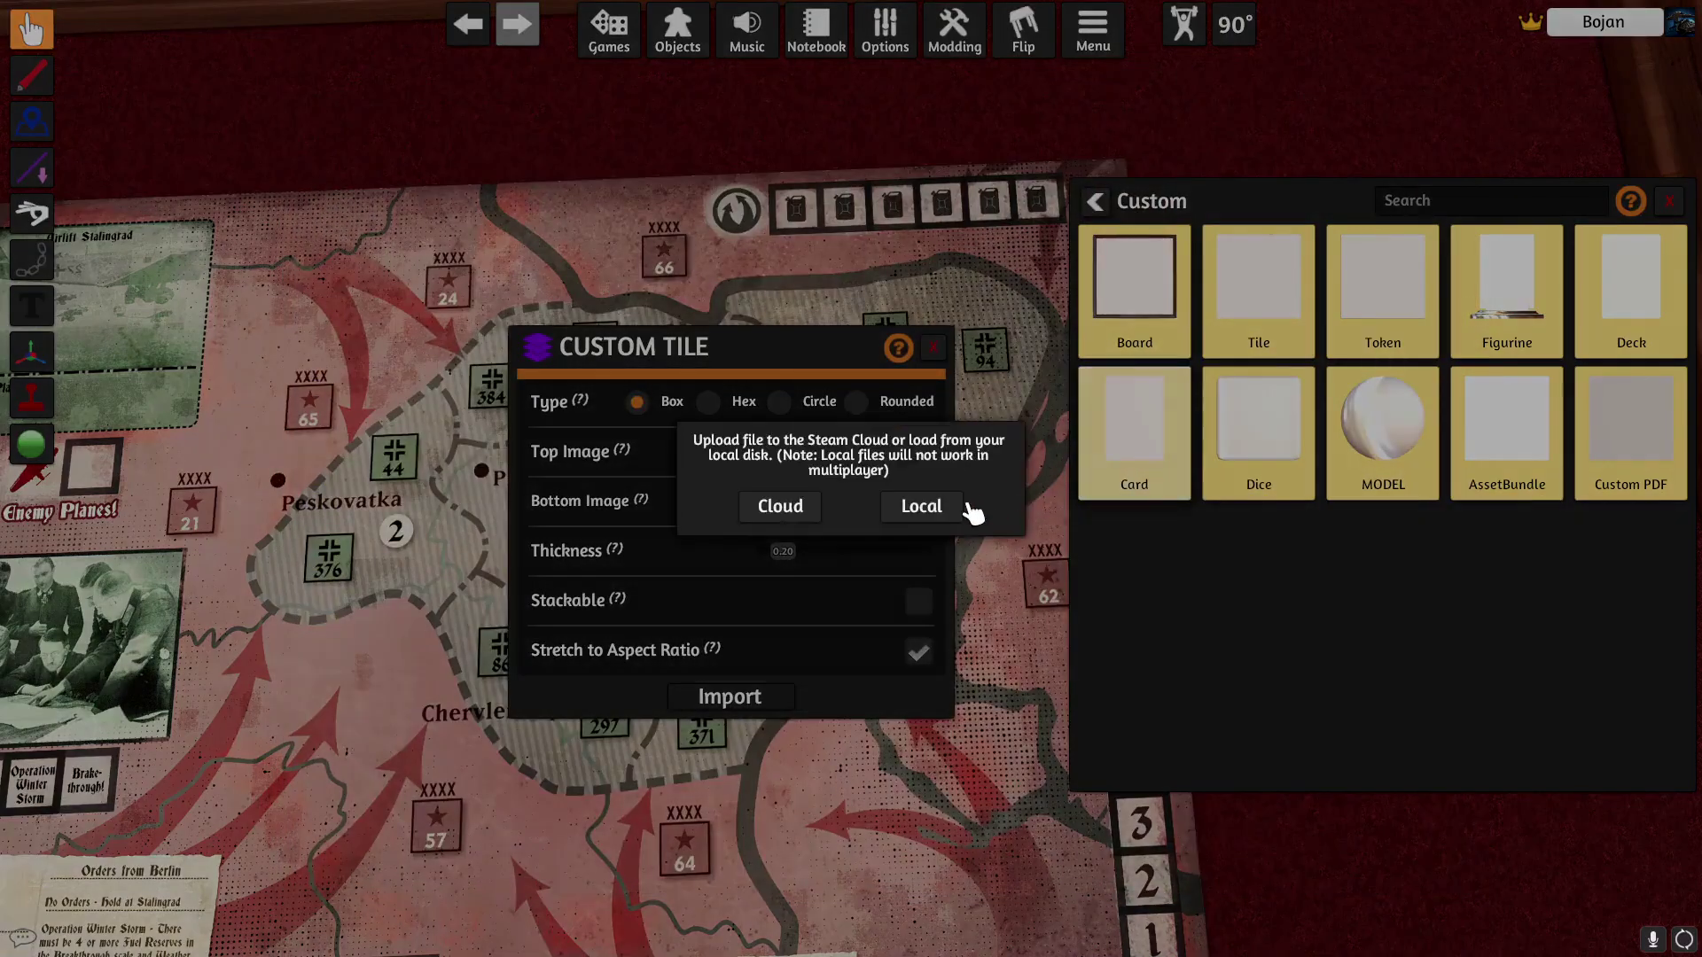
{"action": "left_click", "coordinate": [922, 508]}
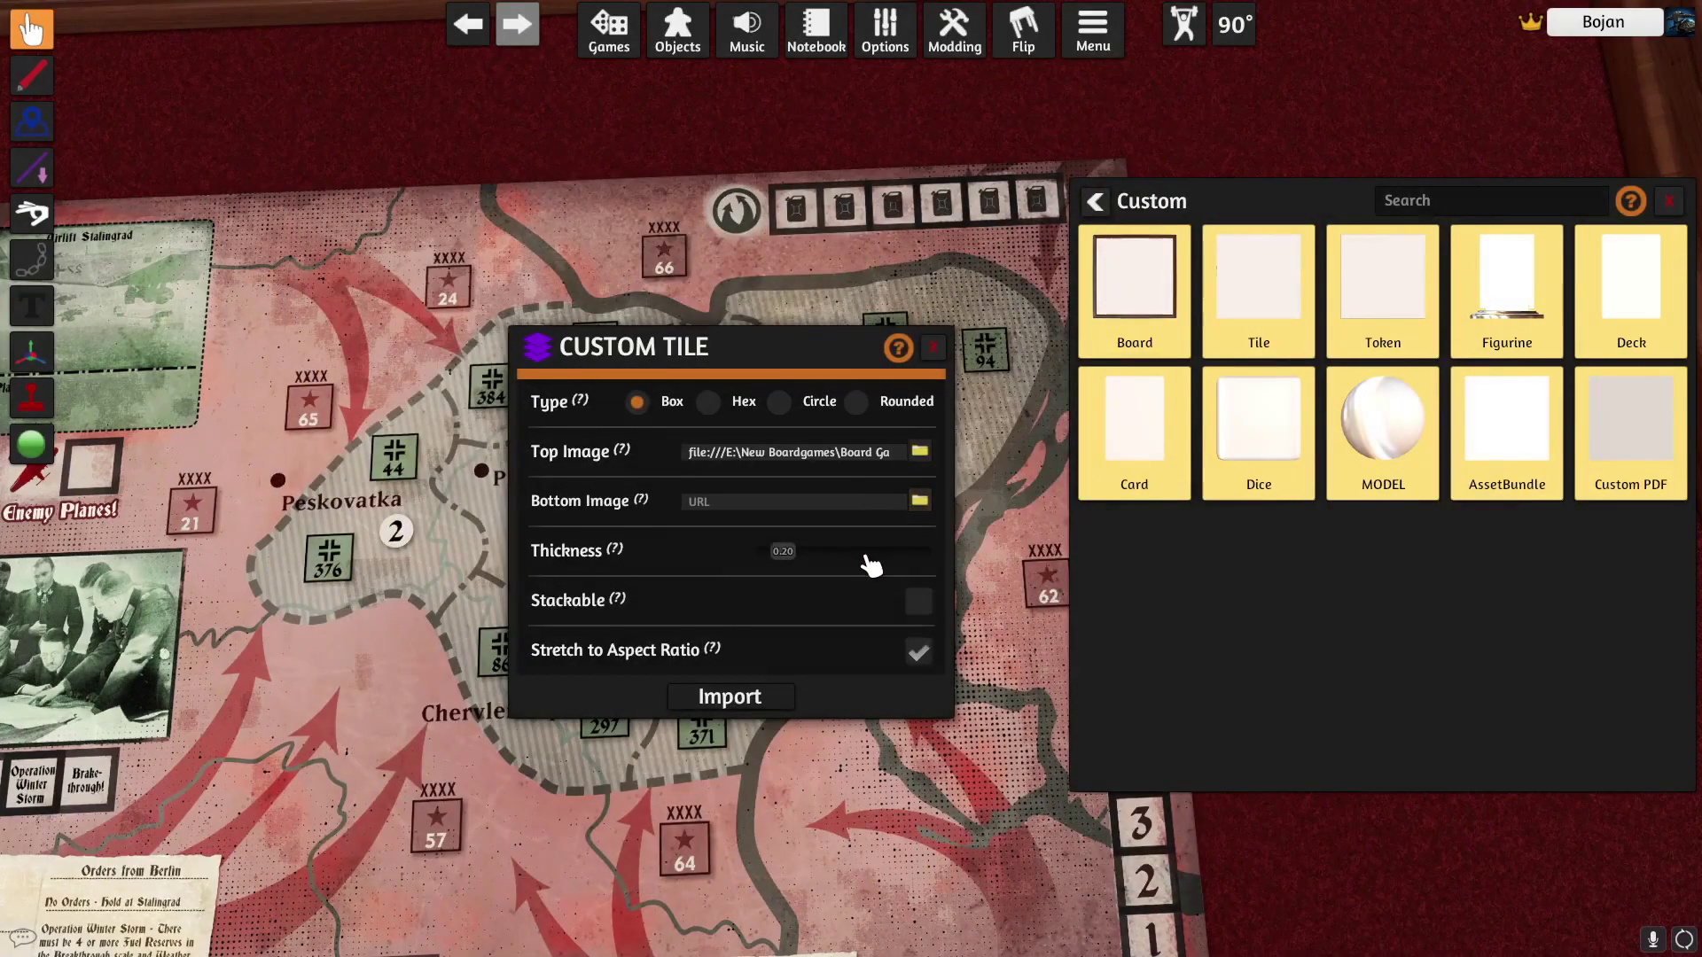
Load soviet.jpg from the Chits folder as the tile's bottom image, using the Local option
{"action": "left_click", "coordinate": [920, 502]}
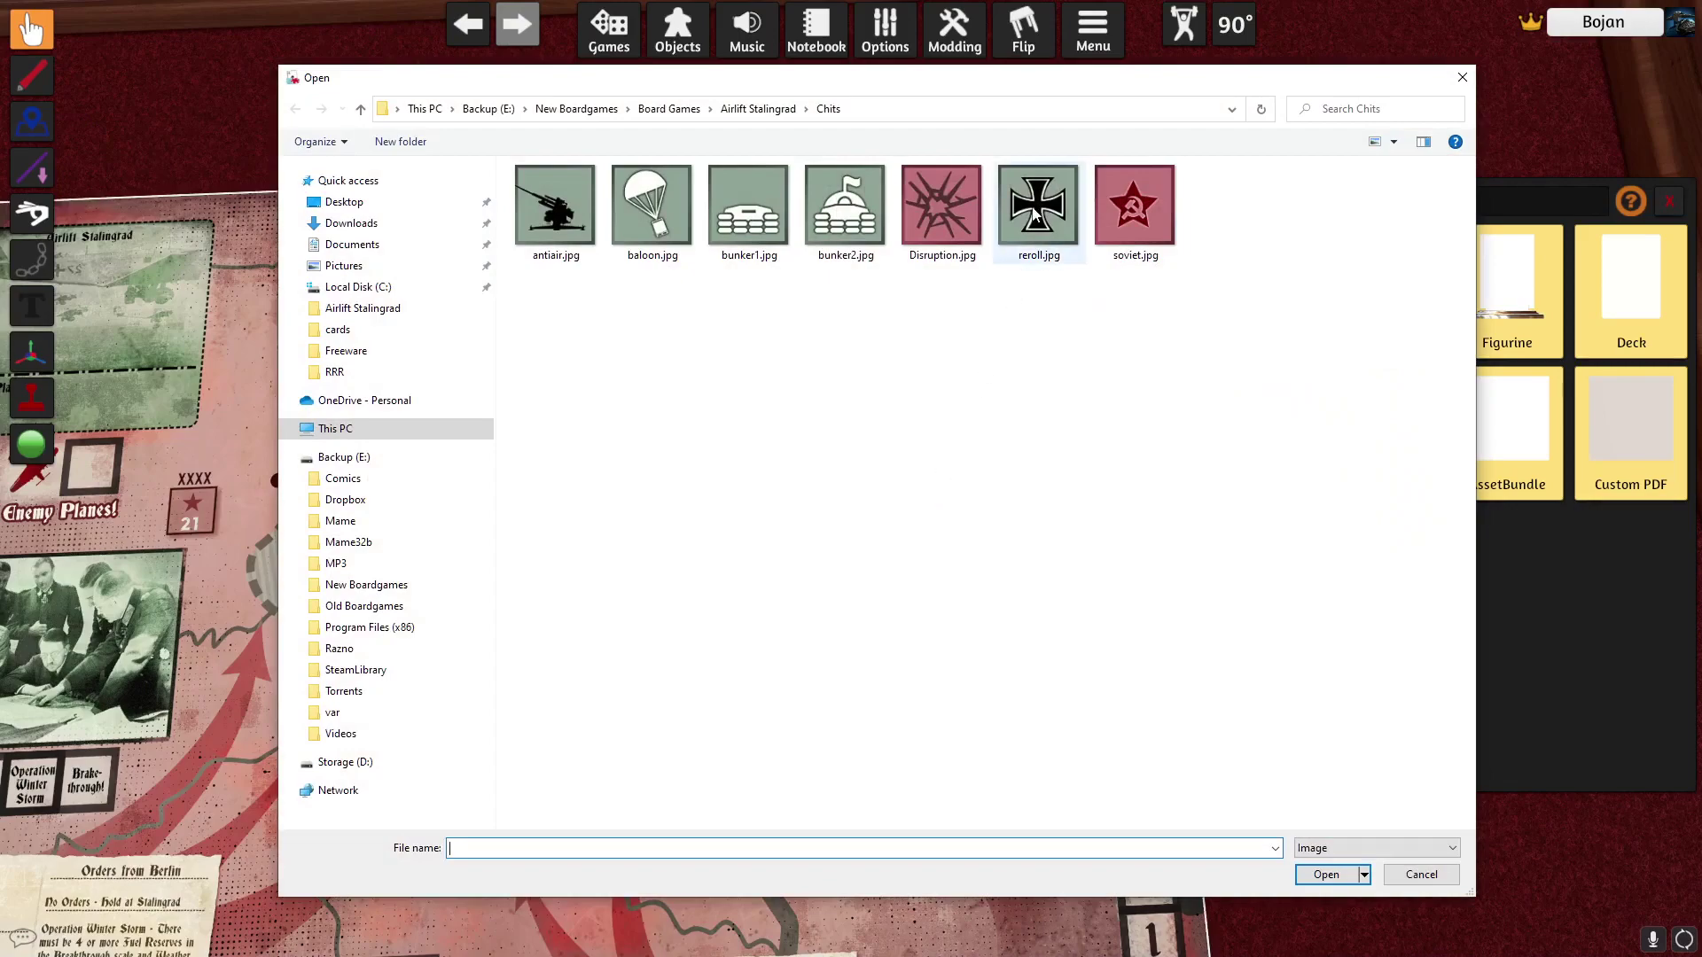
{"action": "left_click", "coordinate": [1142, 203]}
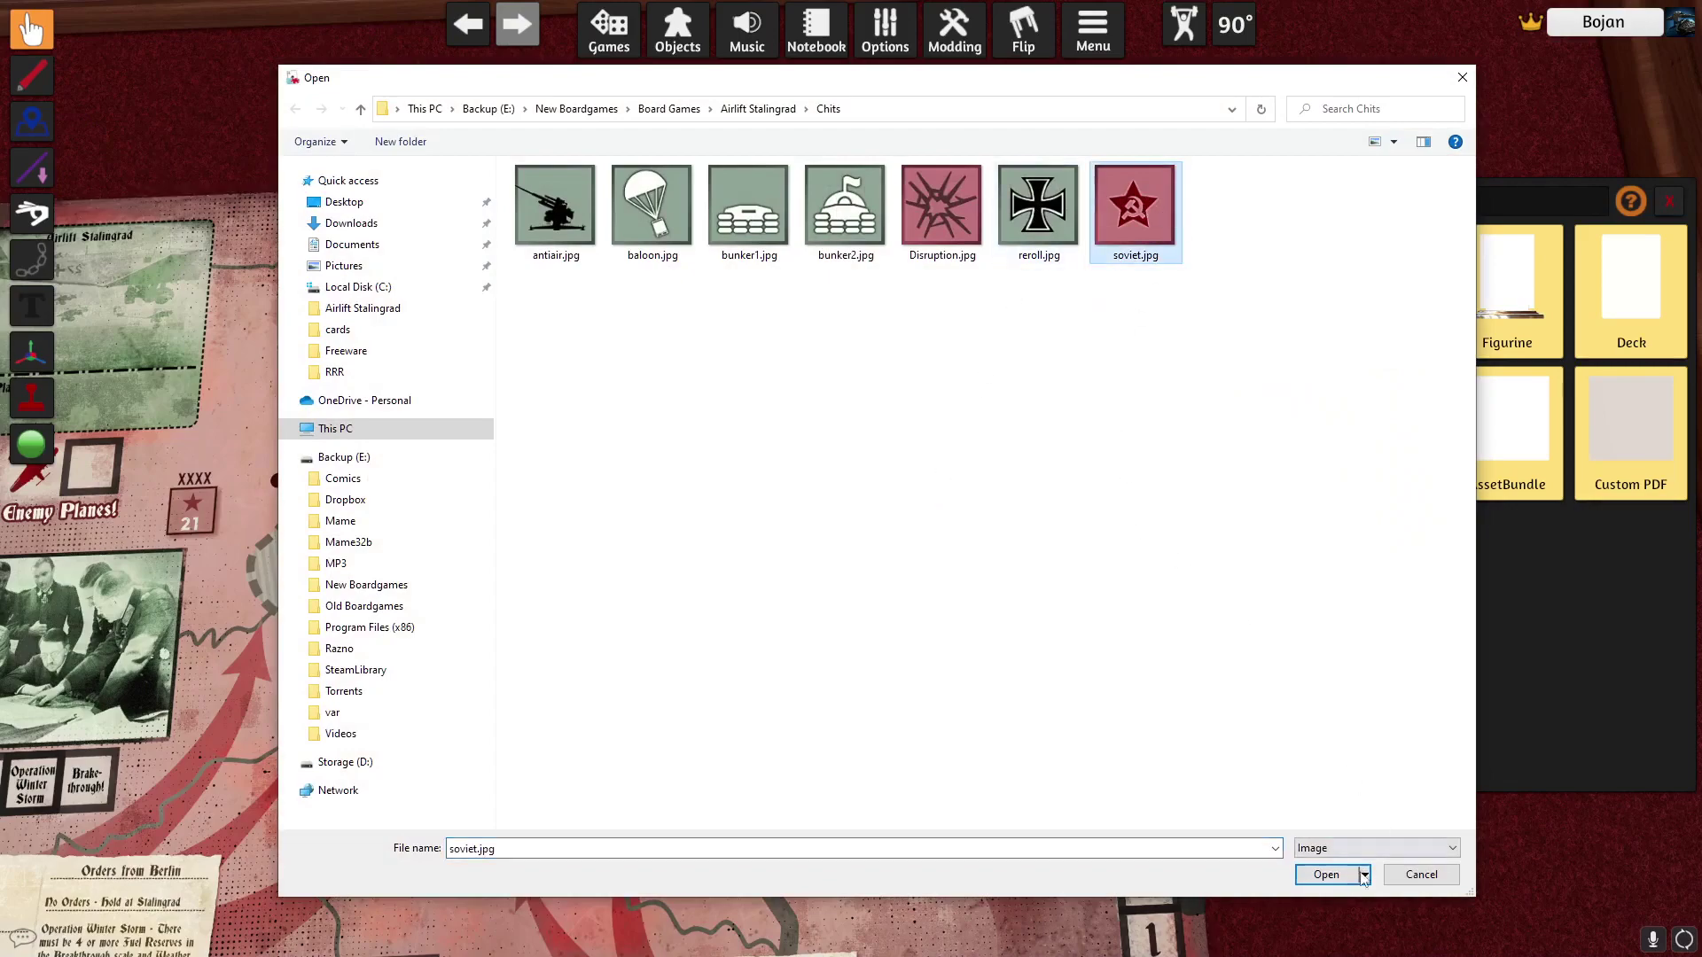
{"action": "left_click", "coordinate": [1327, 876]}
{"action": "left_click", "coordinate": [922, 509]}
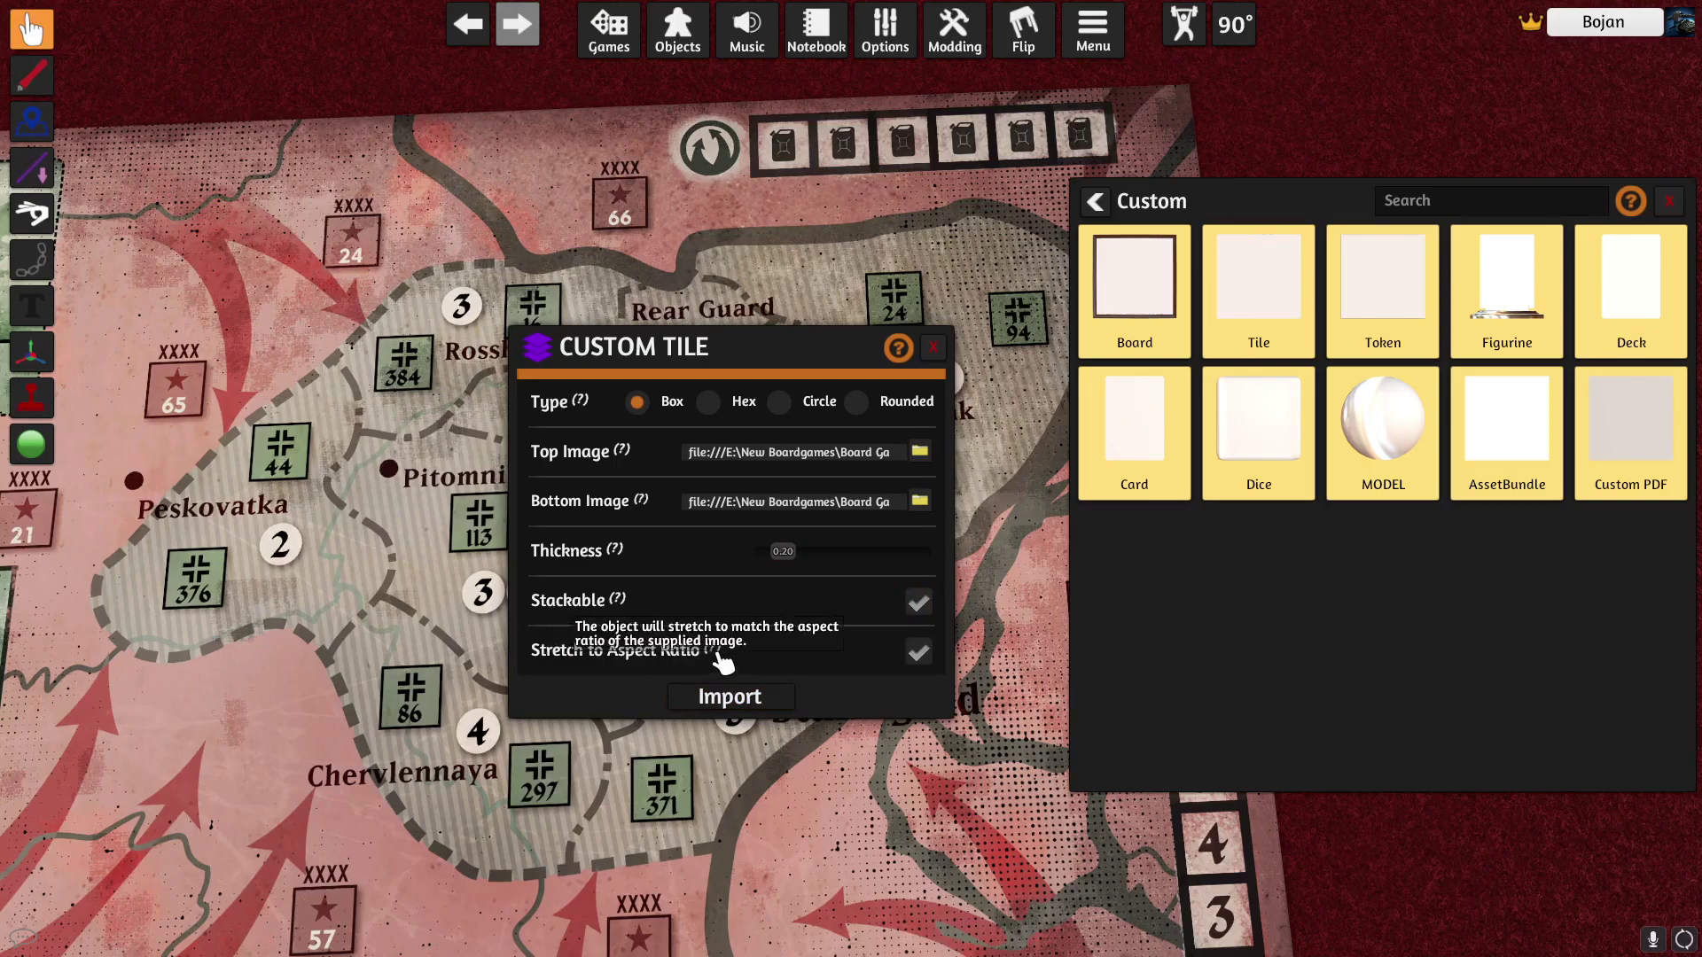
Set the tile's type to Rounded with Stackable on, import it and close the object browser
{"action": "left_click", "coordinate": [856, 403]}
{"action": "left_click", "coordinate": [730, 696]}
{"action": "scroll", "coordinate": [881, 630], "scroll_direction": "down", "scroll_amount": 4}
{"action": "left_click", "coordinate": [1668, 202]}
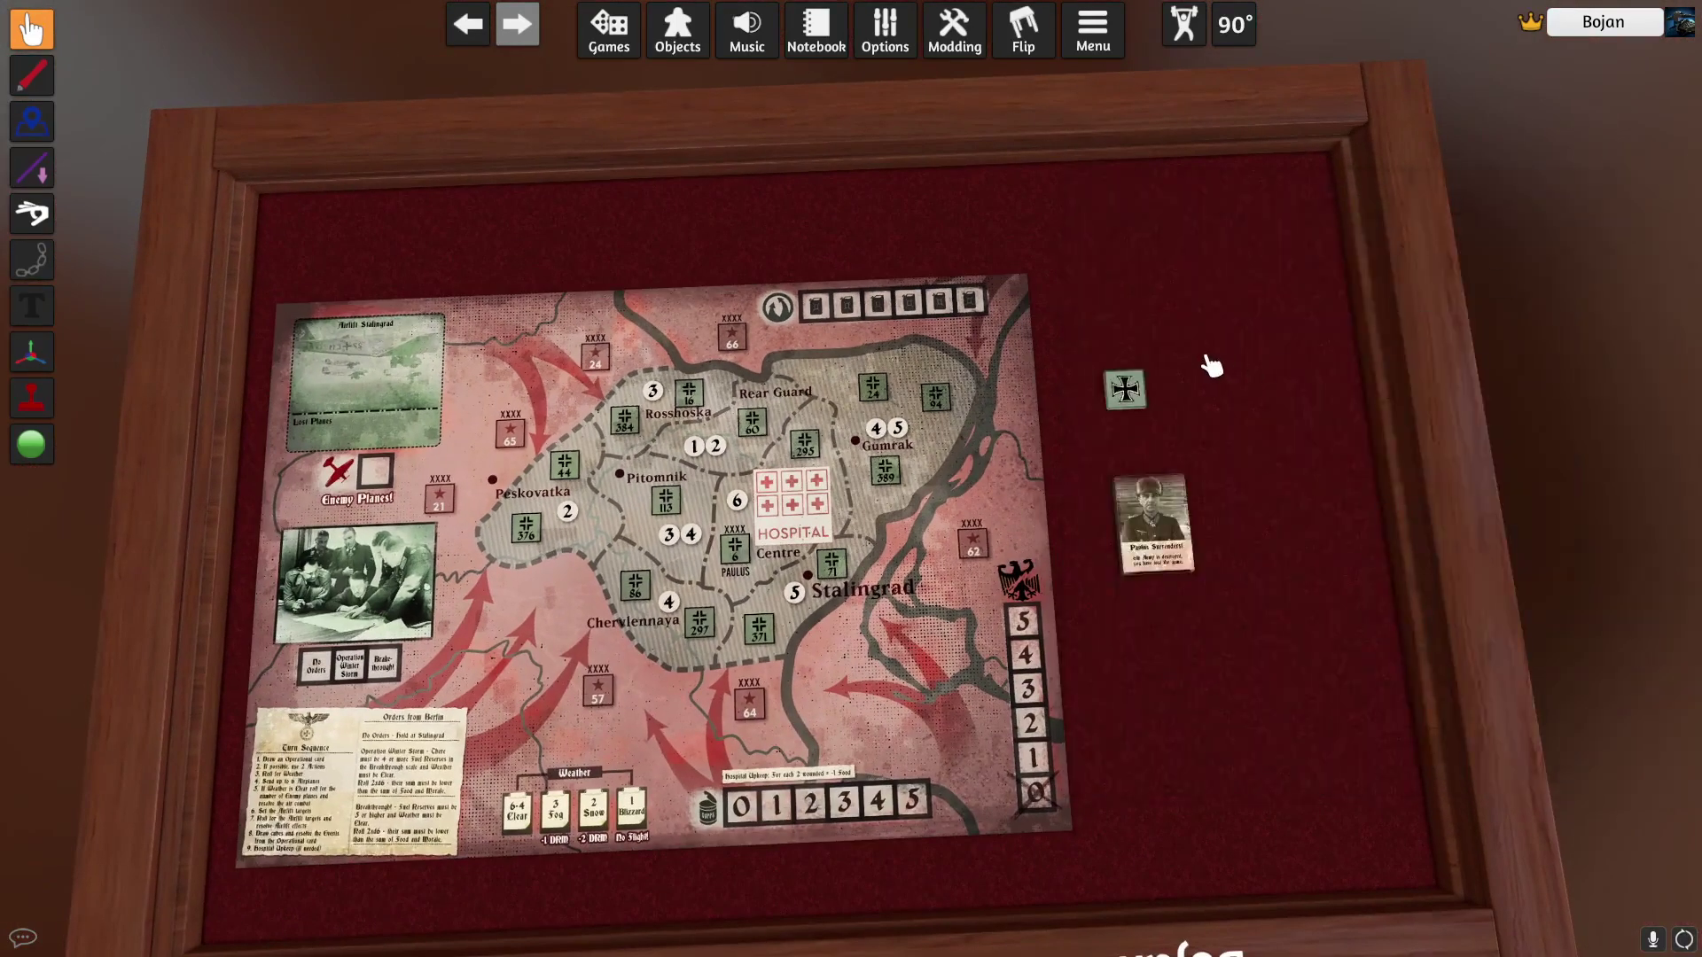
Tint the iron cross tile green so its white sides match the top image
{"action": "scroll", "coordinate": [1212, 365], "scroll_direction": "up", "scroll_amount": 10}
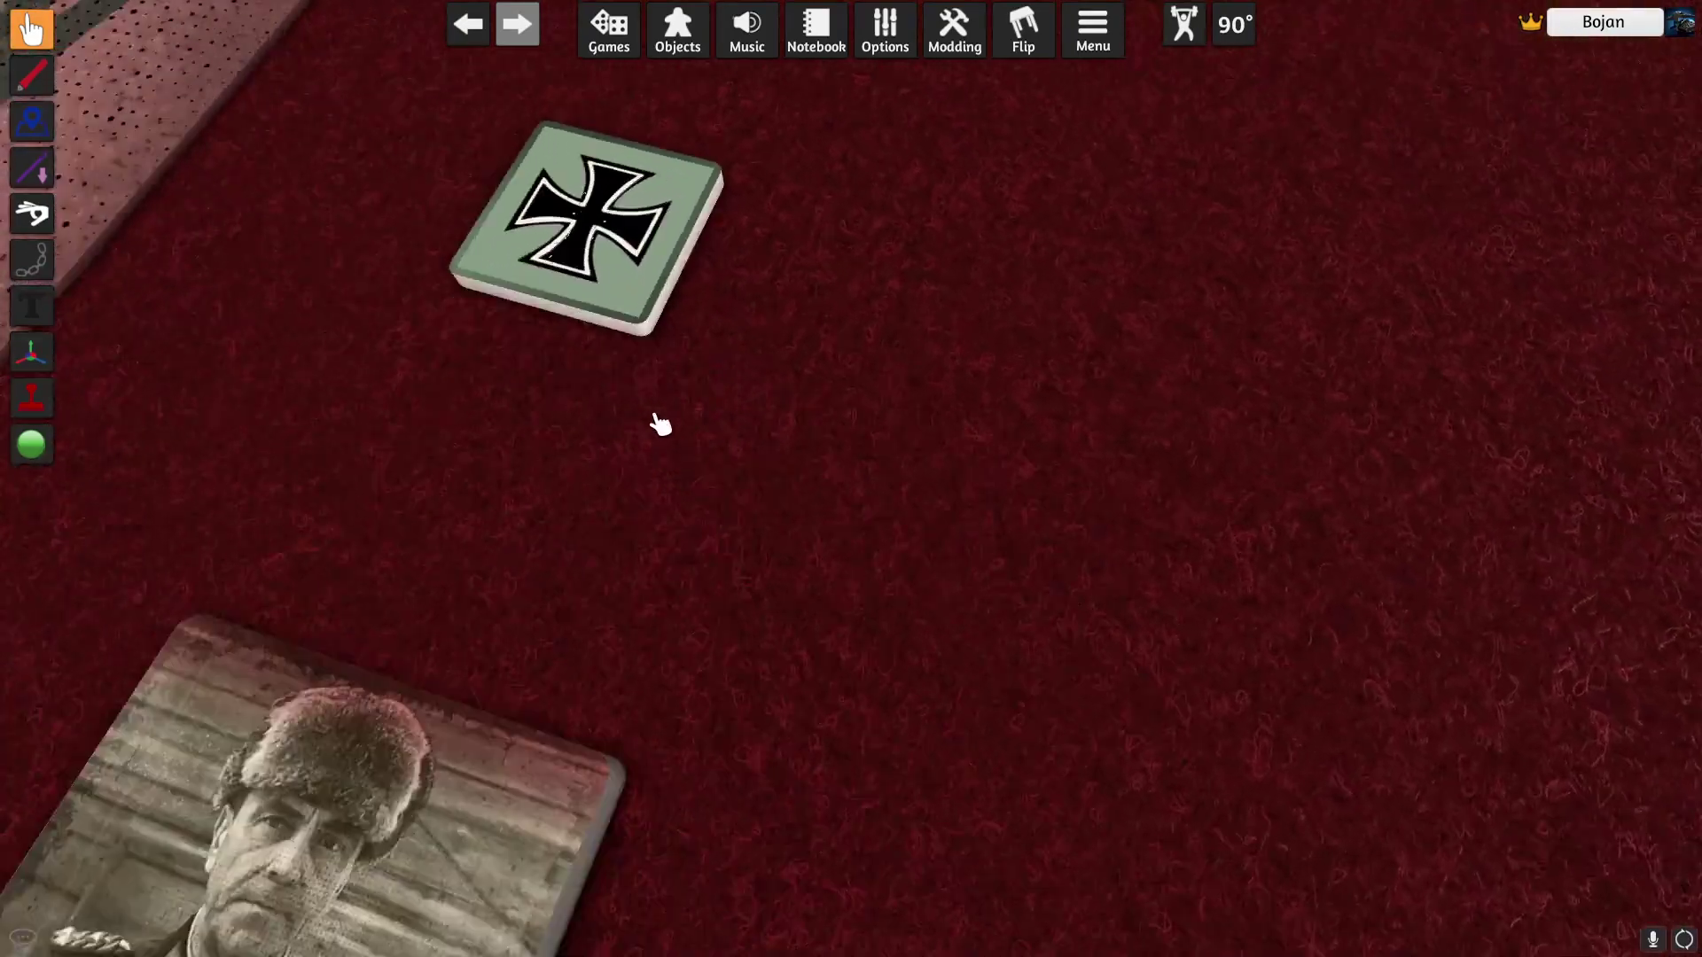
{"action": "right_click_drag", "start_coordinate": [654, 415], "coordinate": [669, 256]}
{"action": "key", "text": "w"}
{"action": "right_click_drag", "start_coordinate": [613, 377], "coordinate": [664, 499]}
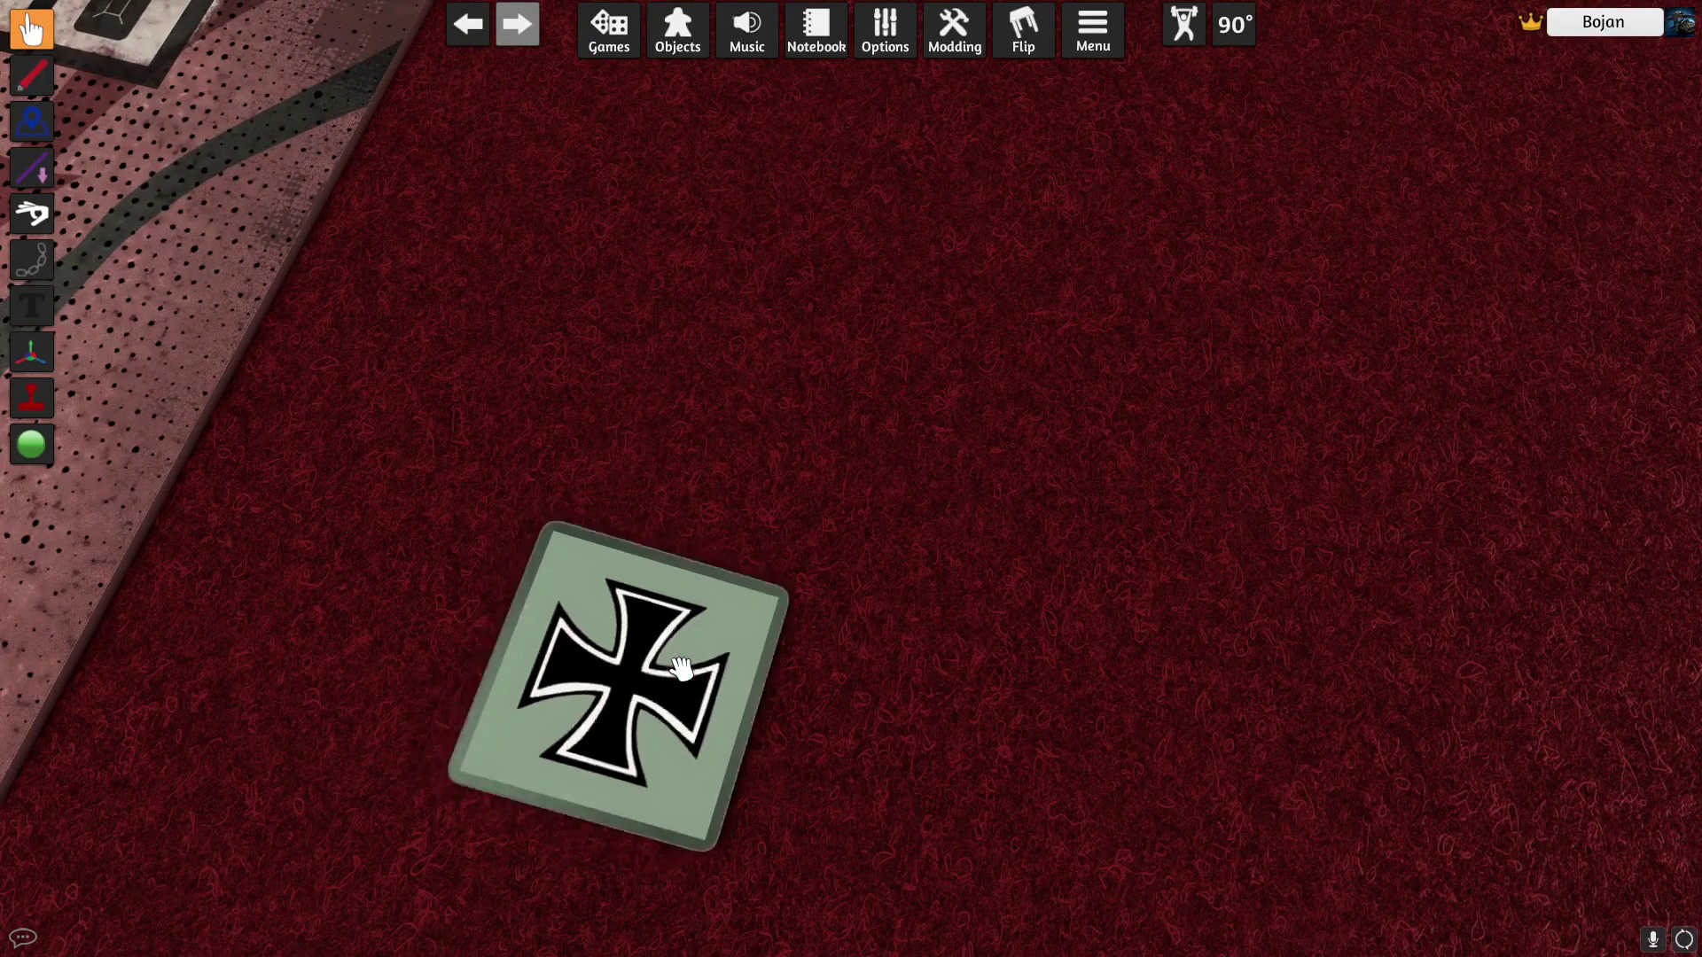
{"action": "right_click_drag", "start_coordinate": [681, 669], "coordinate": [587, 381]}
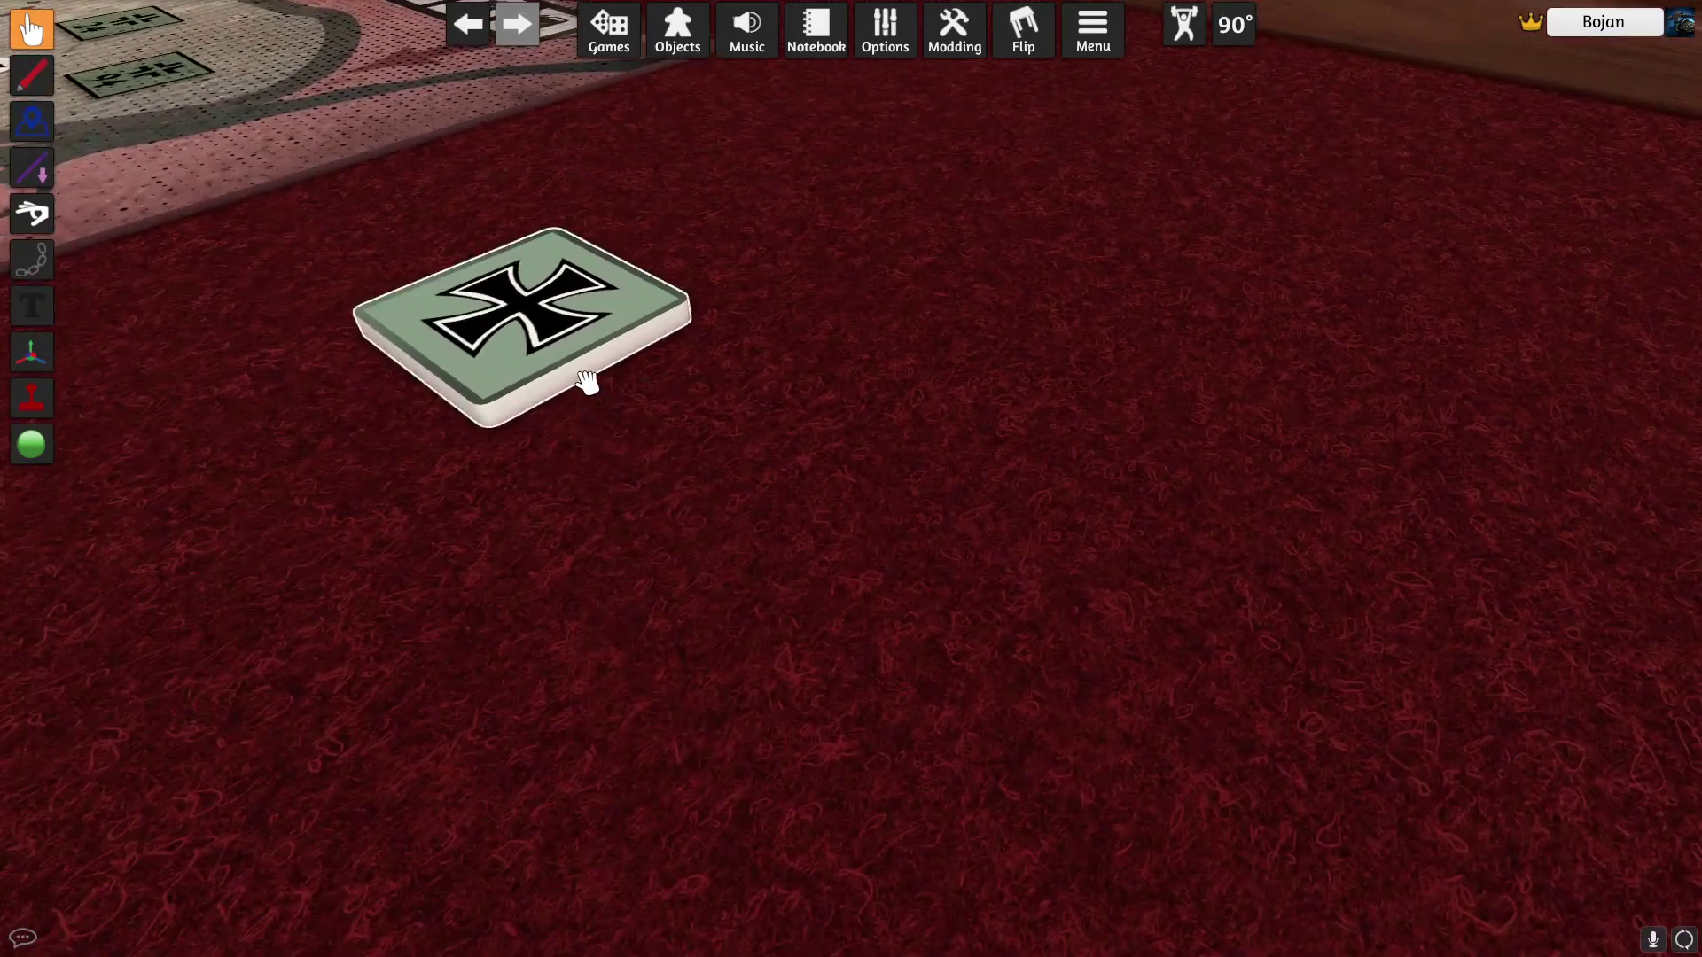
{"action": "right_click", "coordinate": [587, 381]}
{"action": "left_click", "coordinate": [700, 492]}
{"action": "left_click", "coordinate": [536, 444]}
{"action": "left_click_drag", "start_coordinate": [497, 384], "coordinate": [311, 301]}
{"action": "left_click", "coordinate": [332, 685]}
Paste five copies of the green iron cross tile beside the original, above the card deck
{"action": "right_click_drag", "start_coordinate": [336, 562], "coordinate": [444, 680]}
{"action": "scroll", "coordinate": [532, 603], "scroll_direction": "down", "scroll_amount": 3}
{"action": "right_click_drag", "start_coordinate": [589, 540], "coordinate": [778, 630]}
{"action": "scroll", "coordinate": [778, 630], "scroll_direction": "up", "scroll_amount": 4}
{"action": "scroll", "coordinate": [778, 631], "scroll_direction": "down", "scroll_amount": 3}
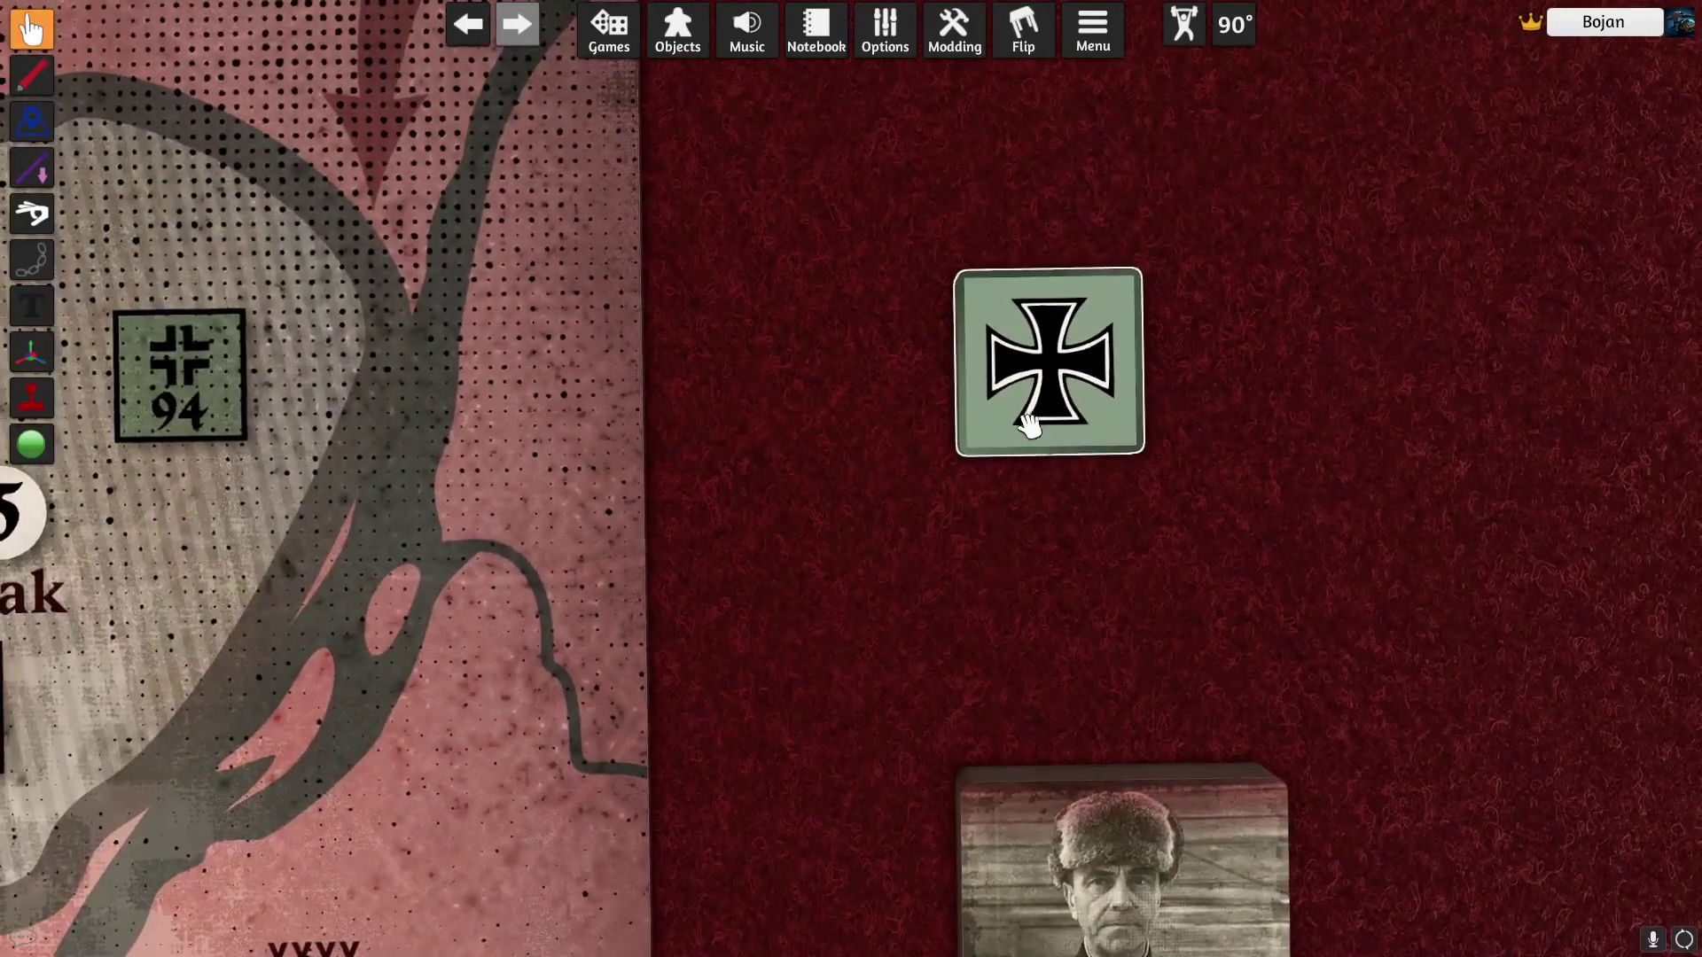
{"action": "scroll", "coordinate": [1048, 444], "scroll_direction": "down", "scroll_amount": 2}
{"action": "middle_click_drag", "start_coordinate": [896, 434], "coordinate": [770, 506]}
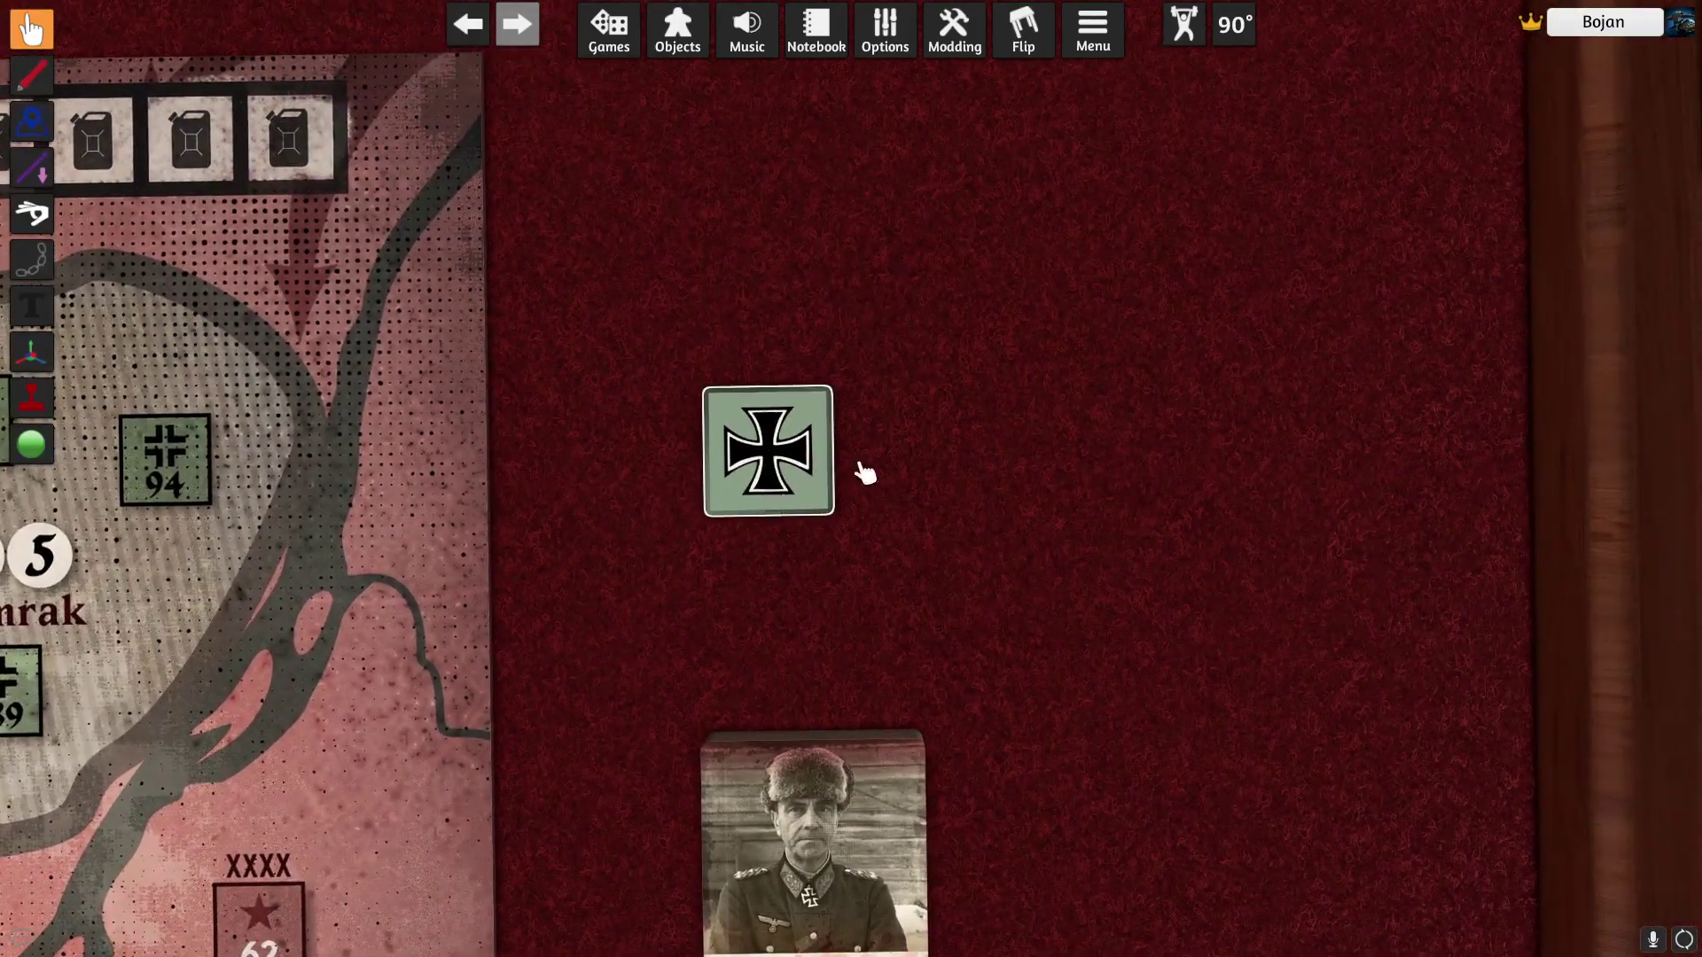
{"action": "key", "text": "ctrl+v"}
{"action": "key", "text": "ctrl+v"}
{"action": "key", "text": "ctrl+v"}
{"action": "key", "text": "ctrl+v"}
{"action": "key", "text": "ctrl+v"}
{"action": "right_click_drag", "start_coordinate": [963, 581], "coordinate": [926, 438]}
Gather all the loose iron cross tiles into a single stack beside the map
{"action": "left_click_drag", "start_coordinate": [969, 482], "coordinate": [1119, 373]}
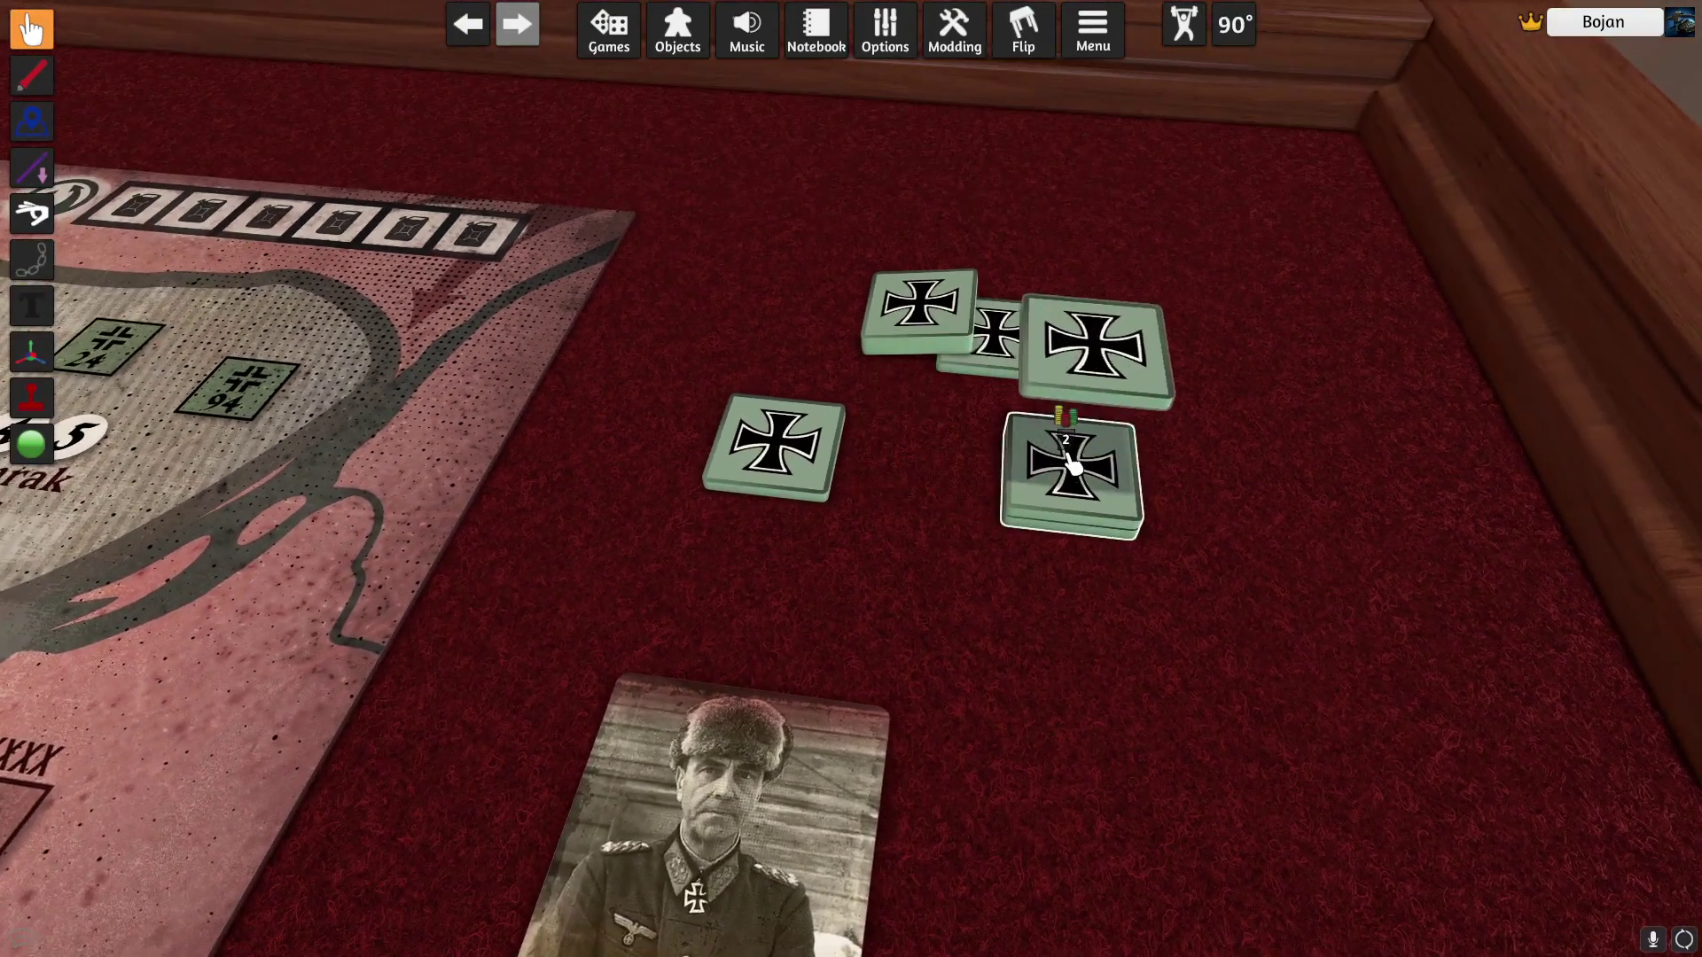
{"action": "left_click_drag", "start_coordinate": [826, 475], "coordinate": [1074, 475]}
{"action": "left_click_drag", "start_coordinate": [937, 328], "coordinate": [1088, 450]}
{"action": "left_click_drag", "start_coordinate": [1018, 349], "coordinate": [1077, 466]}
{"action": "left_click_drag", "start_coordinate": [928, 329], "coordinate": [1101, 503]}
{"action": "scroll", "coordinate": [857, 304], "scroll_direction": "down", "scroll_amount": 1}
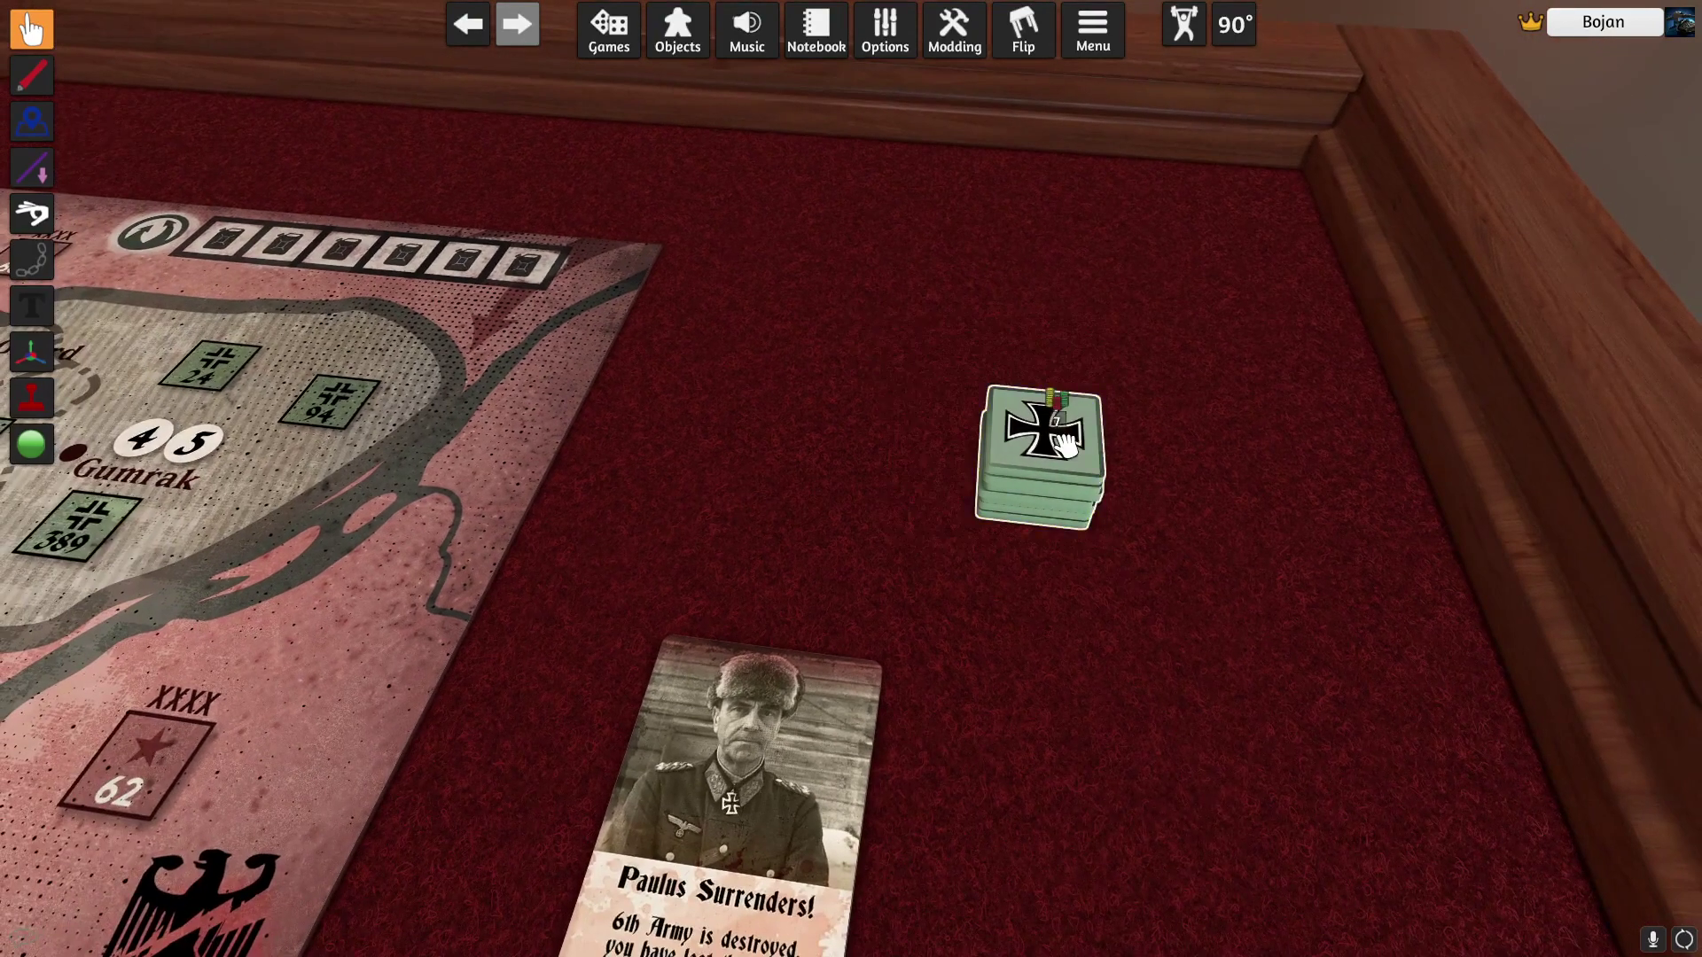
Reimport the stack of iron cross tiles from its Custom Tile settings
{"action": "right_click", "coordinate": [1063, 446]}
{"action": "left_click", "coordinate": [1027, 543]}
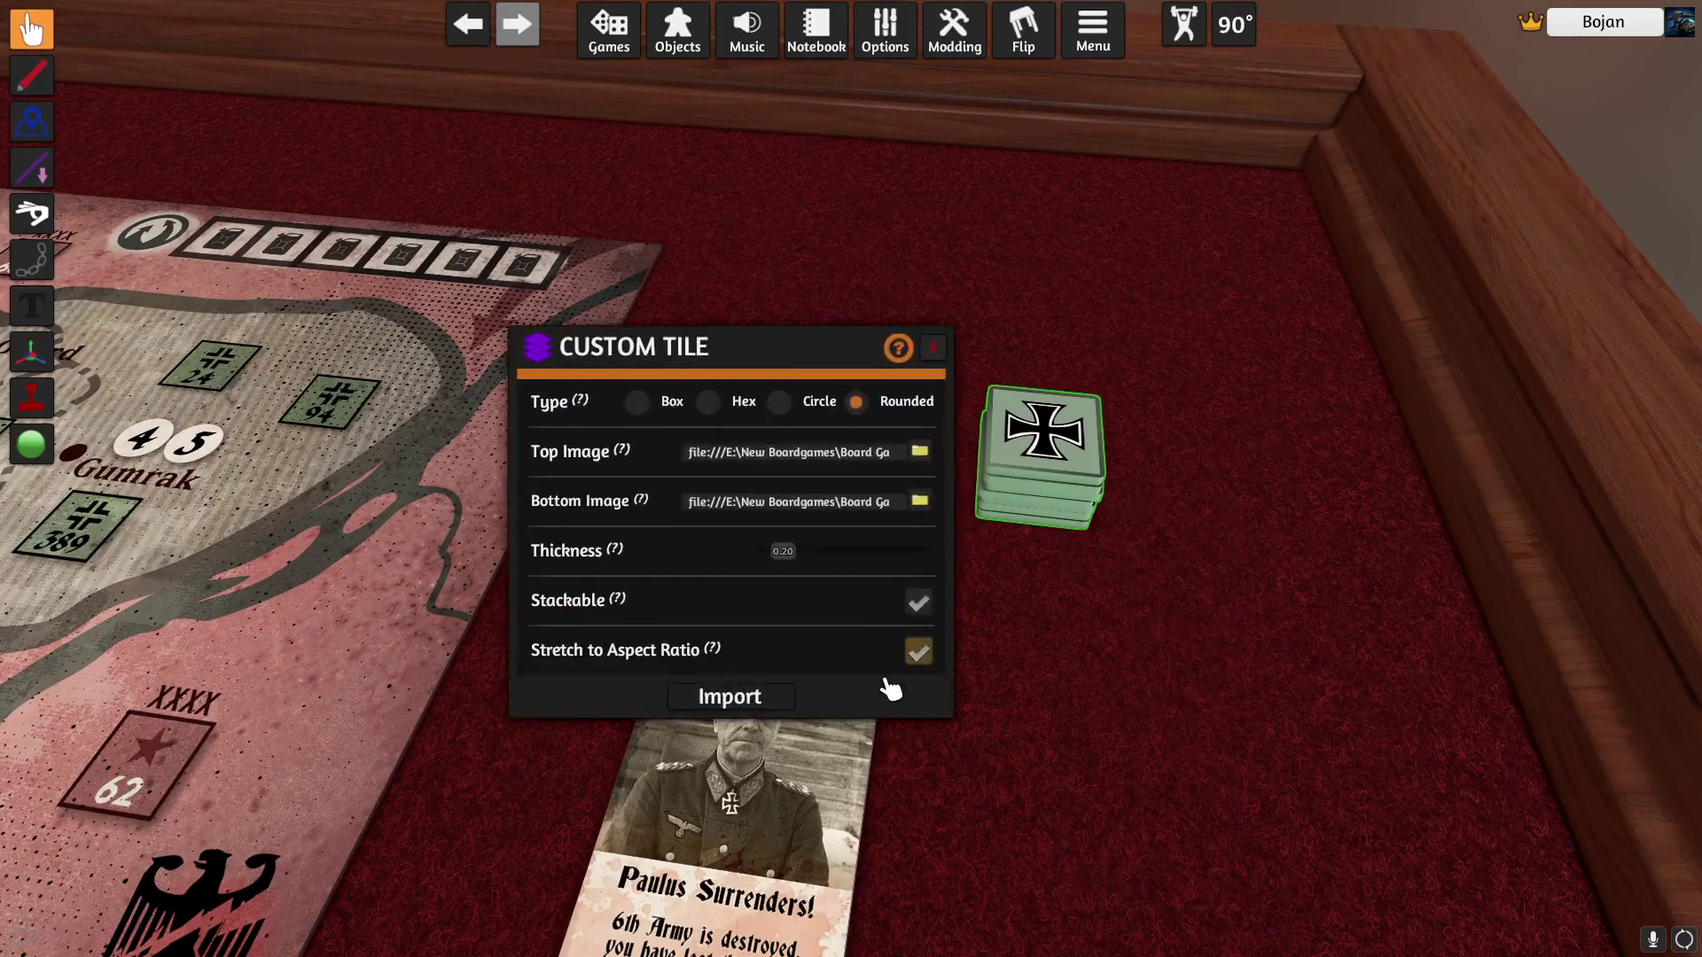
{"action": "left_click", "coordinate": [778, 700]}
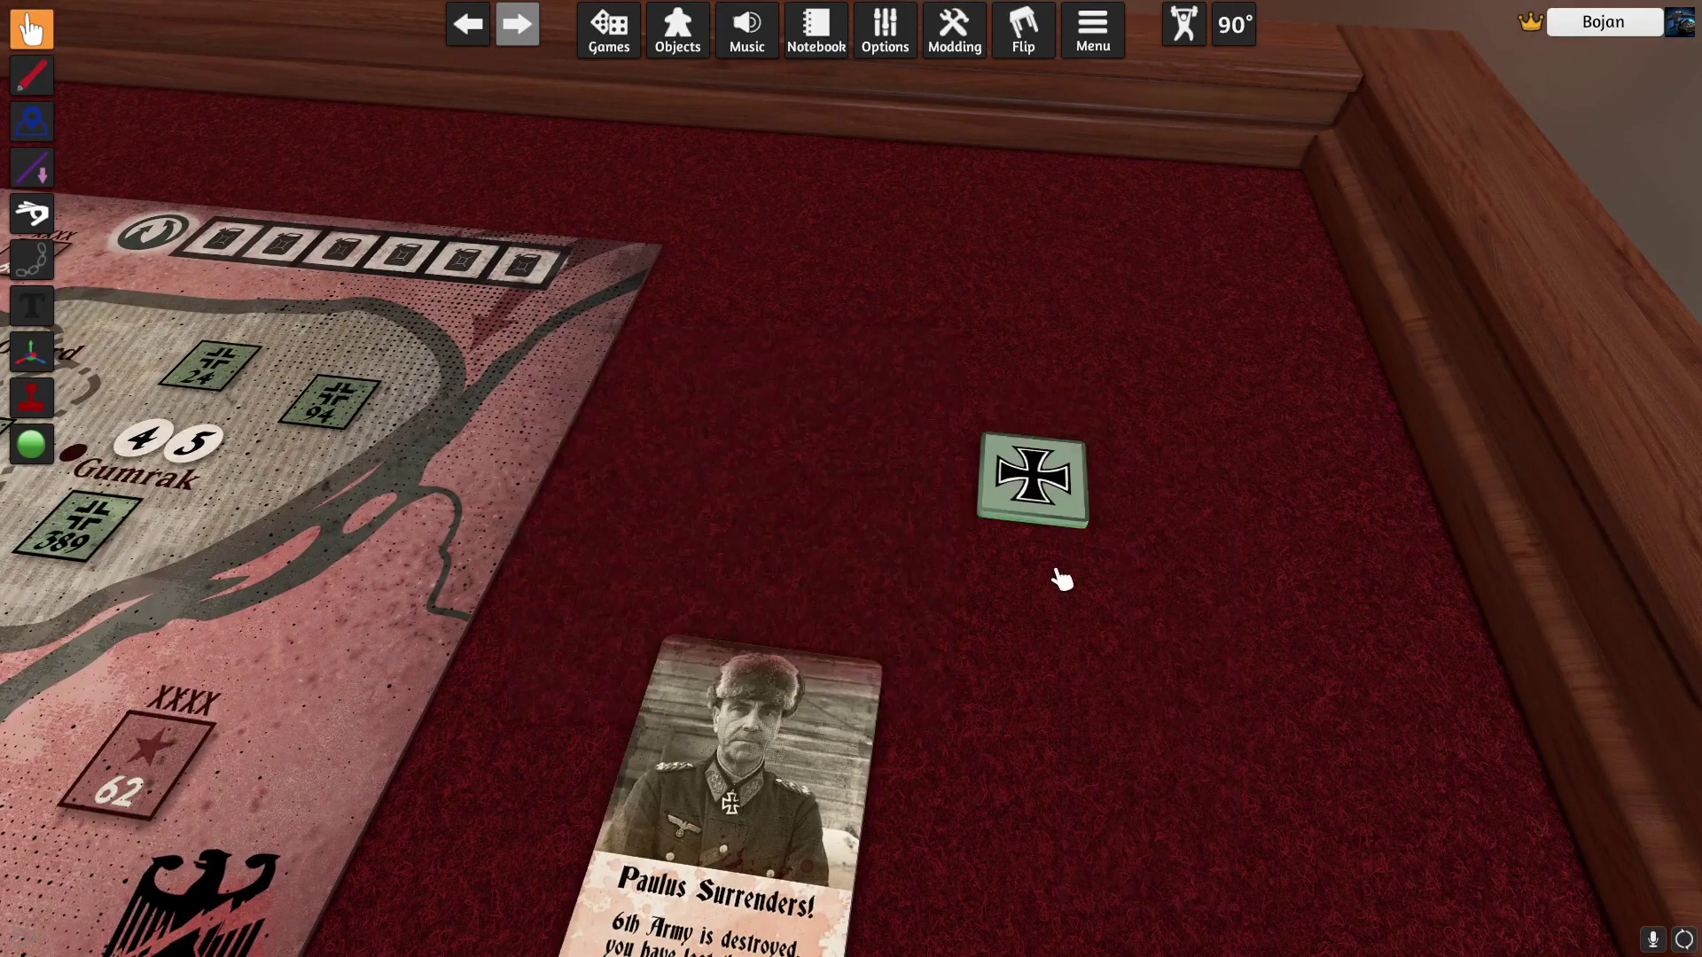
Pull the tiles off the iron cross stack and spread them out individually over the table beside the map
{"action": "left_click_drag", "start_coordinate": [1033, 479], "coordinate": [736, 275]}
{"action": "left_click_drag", "start_coordinate": [1033, 478], "coordinate": [1137, 379]}
{"action": "left_click_drag", "start_coordinate": [1033, 479], "coordinate": [1086, 647]}
{"action": "left_click_drag", "start_coordinate": [1032, 483], "coordinate": [927, 396]}
{"action": "left_click_drag", "start_coordinate": [1109, 654], "coordinate": [839, 497]}
{"action": "left_click_drag", "start_coordinate": [873, 324], "coordinate": [869, 402]}
{"action": "right_click_drag", "start_coordinate": [908, 410], "coordinate": [964, 596]}
{"action": "scroll", "coordinate": [904, 491], "scroll_direction": "down", "scroll_amount": 2}
{"action": "key", "text": "w"}
{"action": "key", "text": "d"}
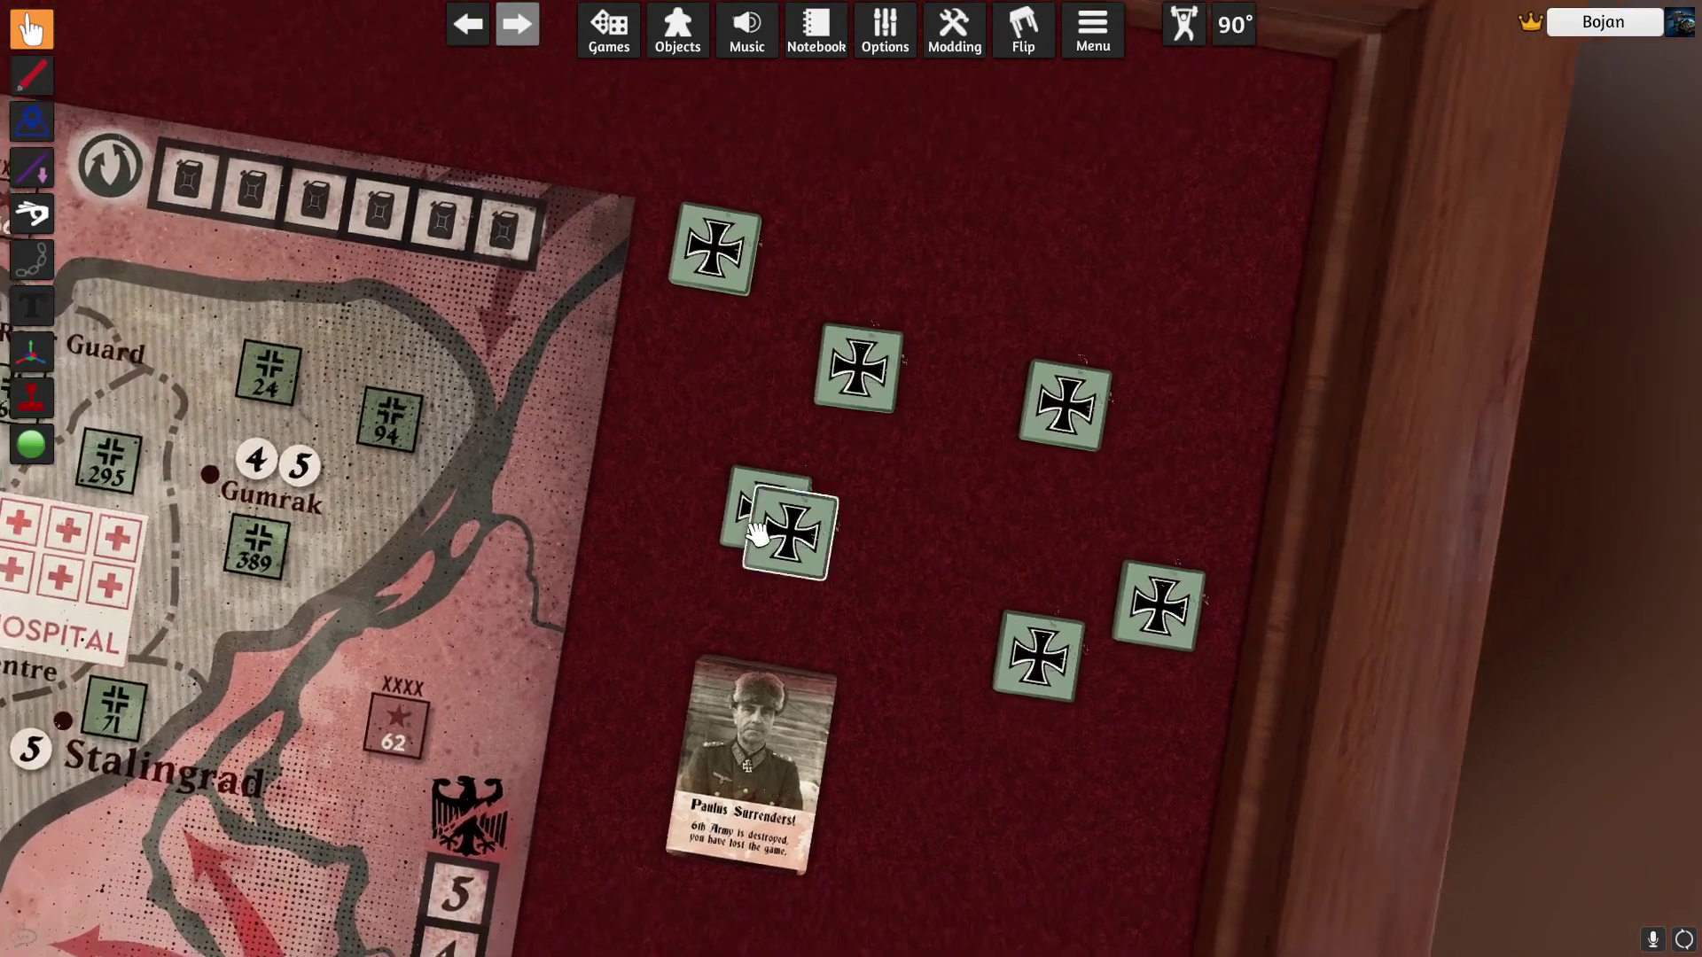
{"action": "right_click_drag", "start_coordinate": [779, 585], "coordinate": [779, 588]}
{"action": "left_click", "coordinate": [665, 410]}
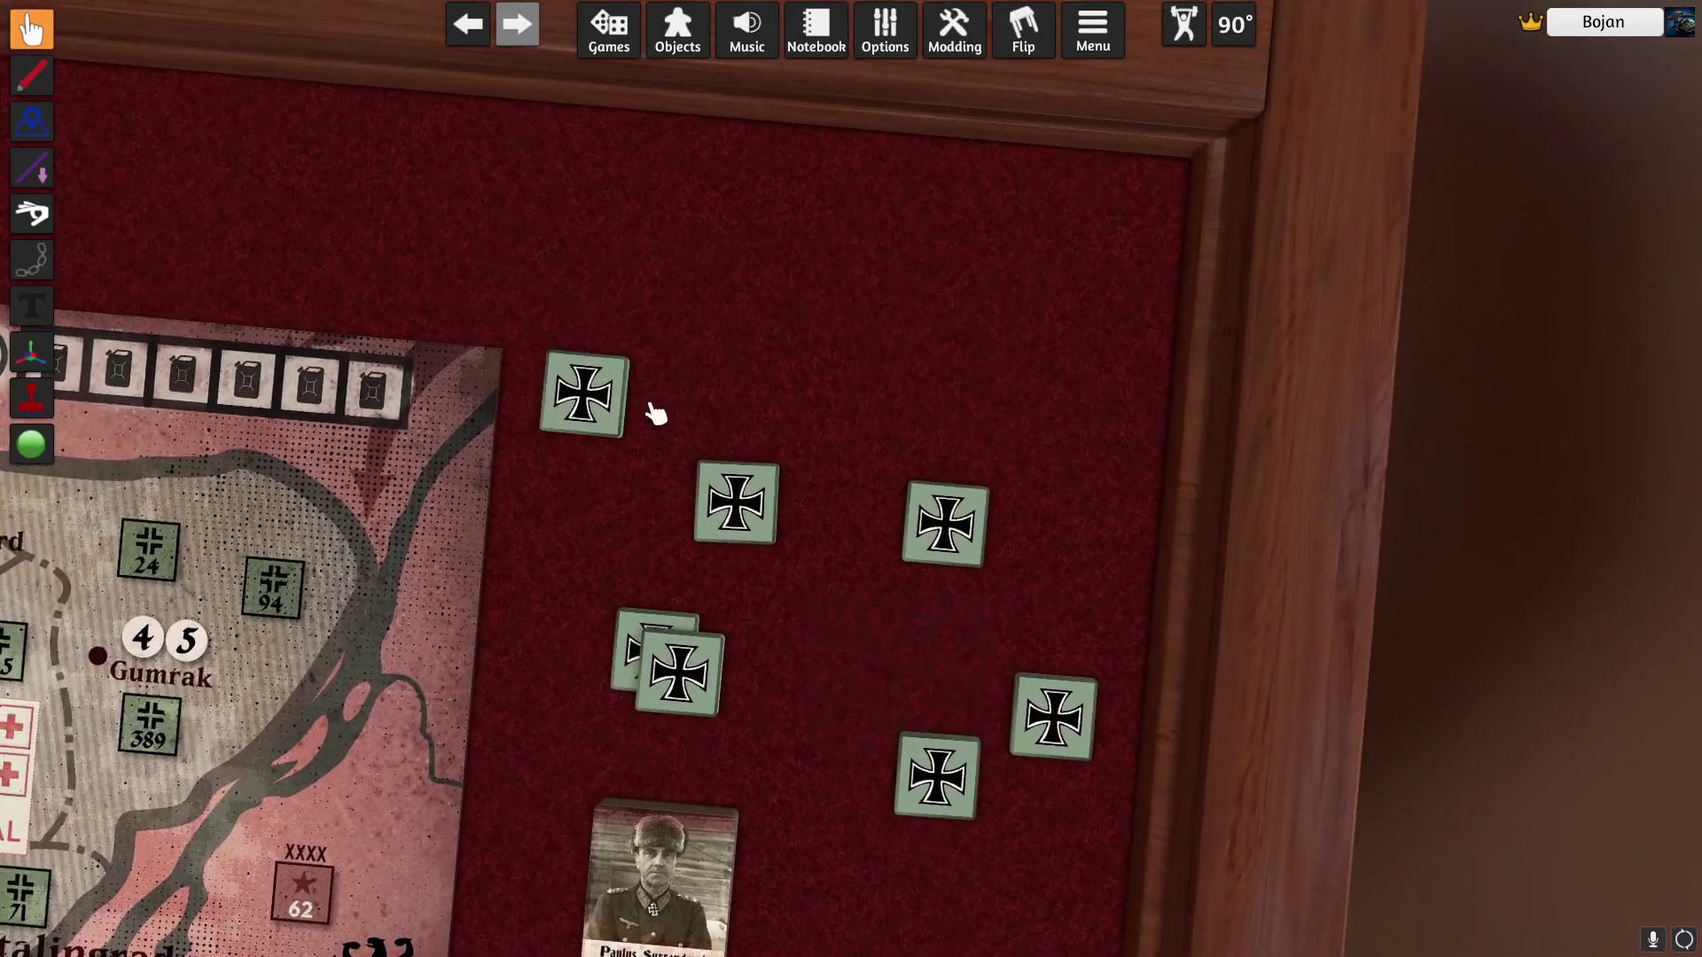
Set one iron cross tile apart and reimport it with local Soviet star and Disruption.jpg images, without updating the matching tiles
{"action": "left_click_drag", "start_coordinate": [729, 539], "coordinate": [791, 247]}
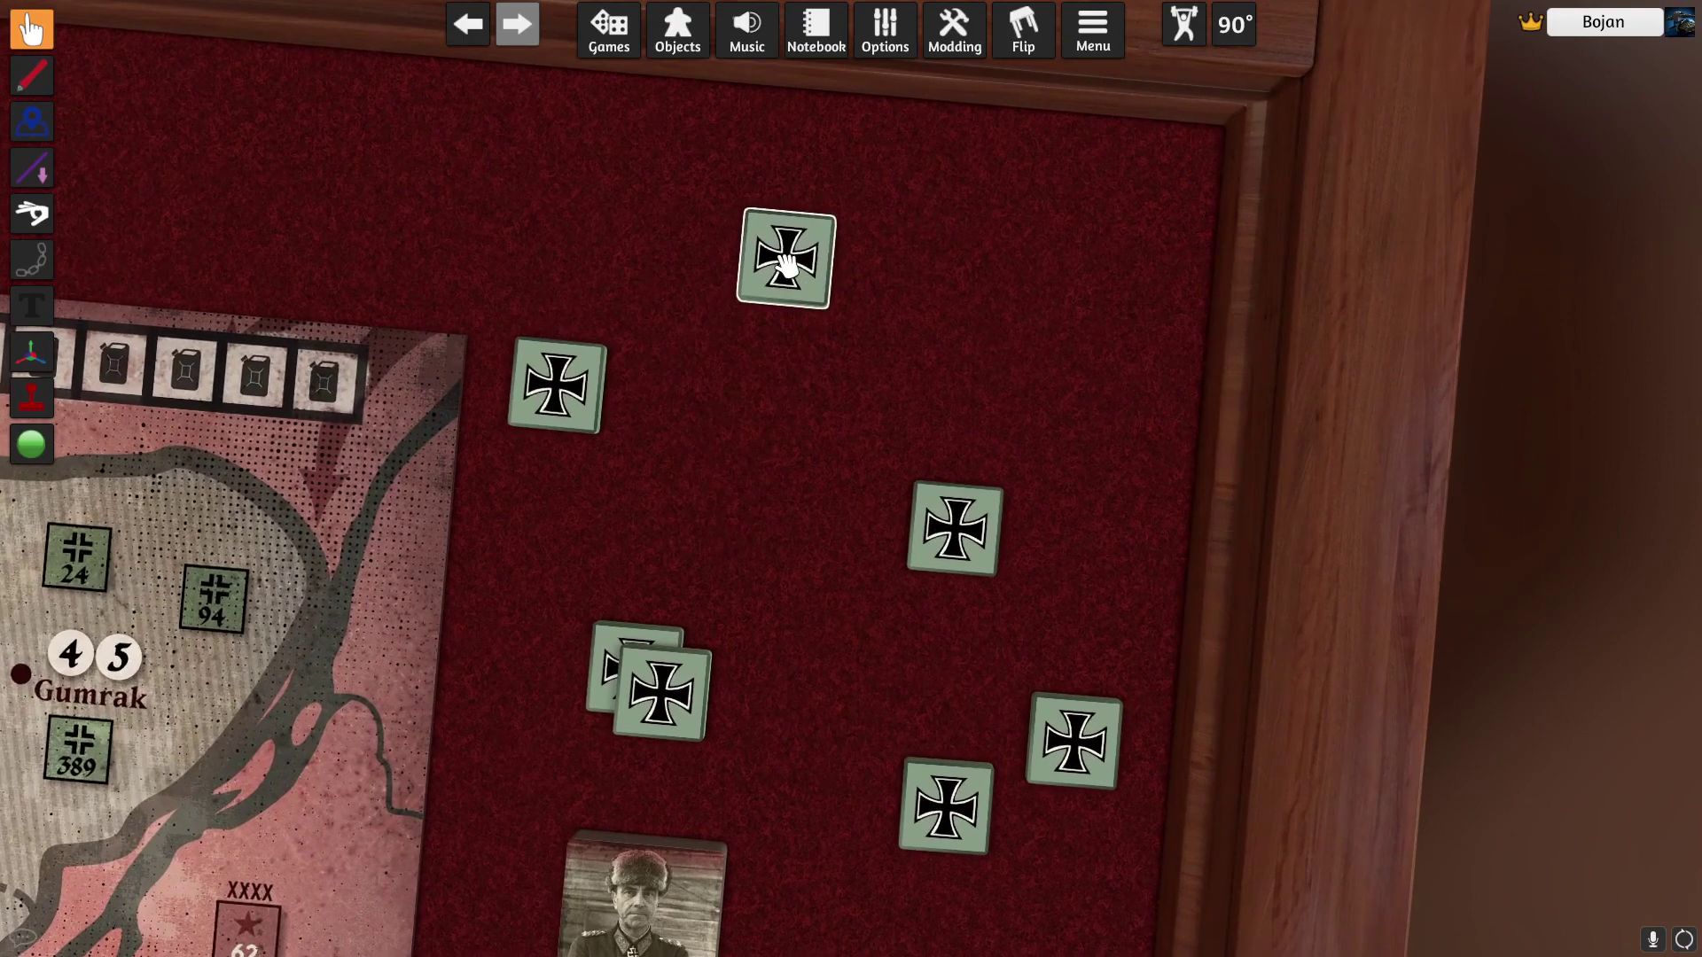
{"action": "right_click", "coordinate": [786, 264]}
{"action": "left_click", "coordinate": [850, 274]}
{"action": "left_click", "coordinate": [918, 500]}
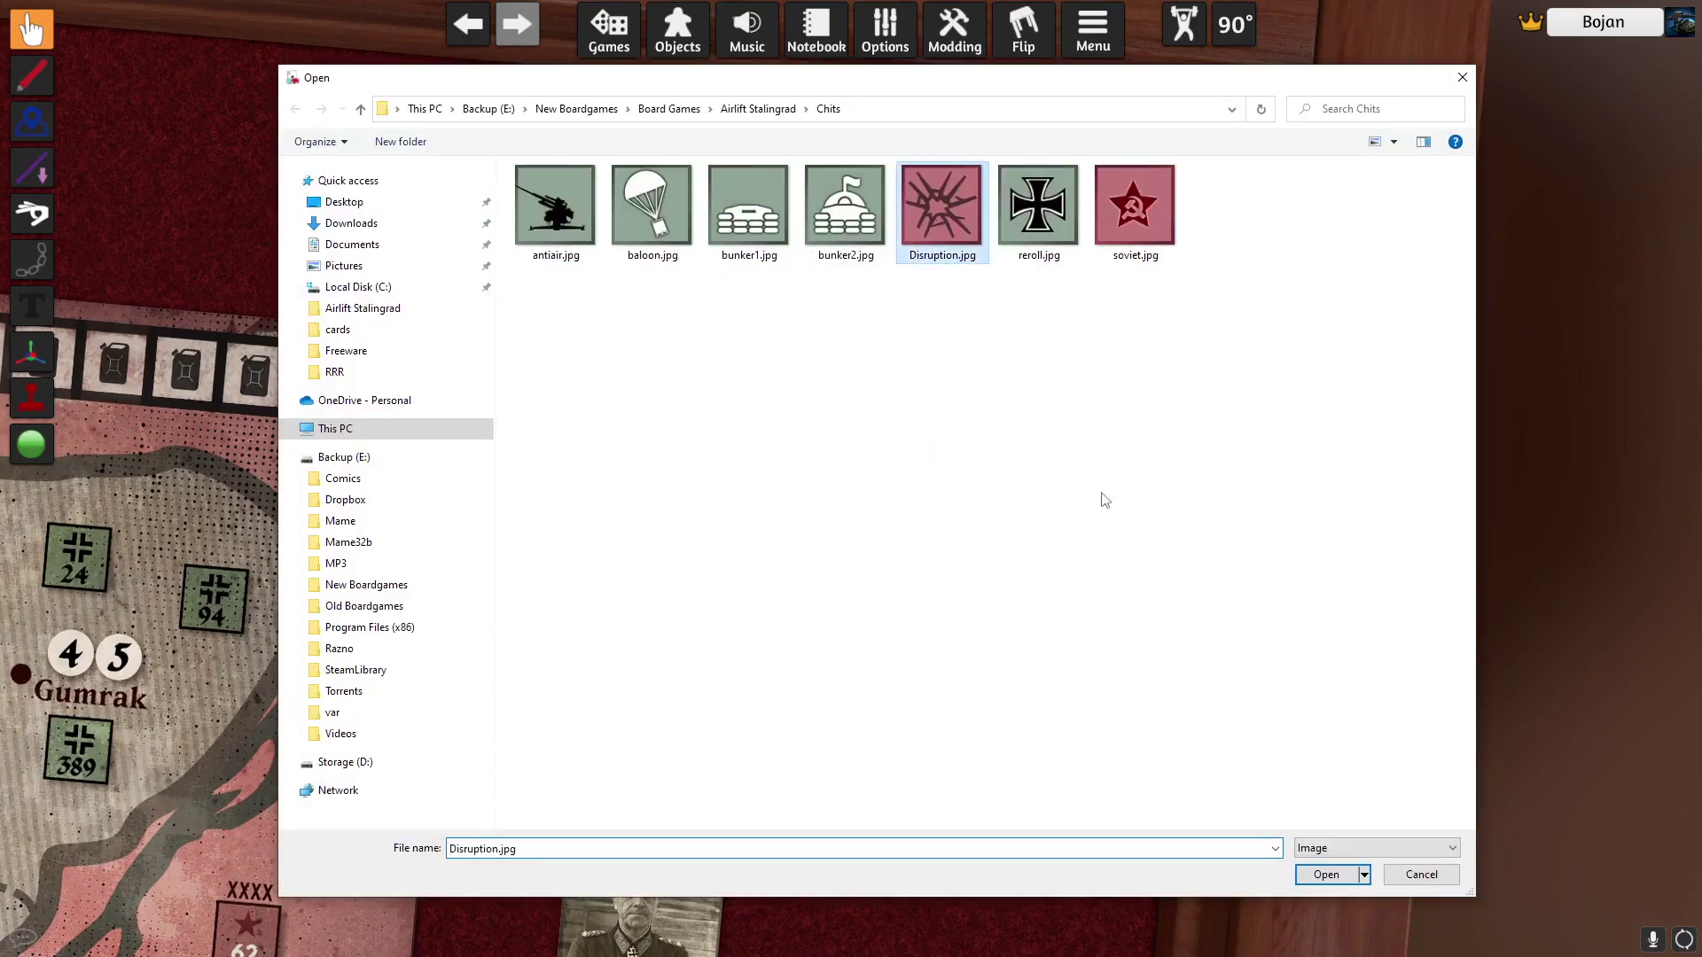
{"action": "left_click", "coordinate": [1316, 875]}
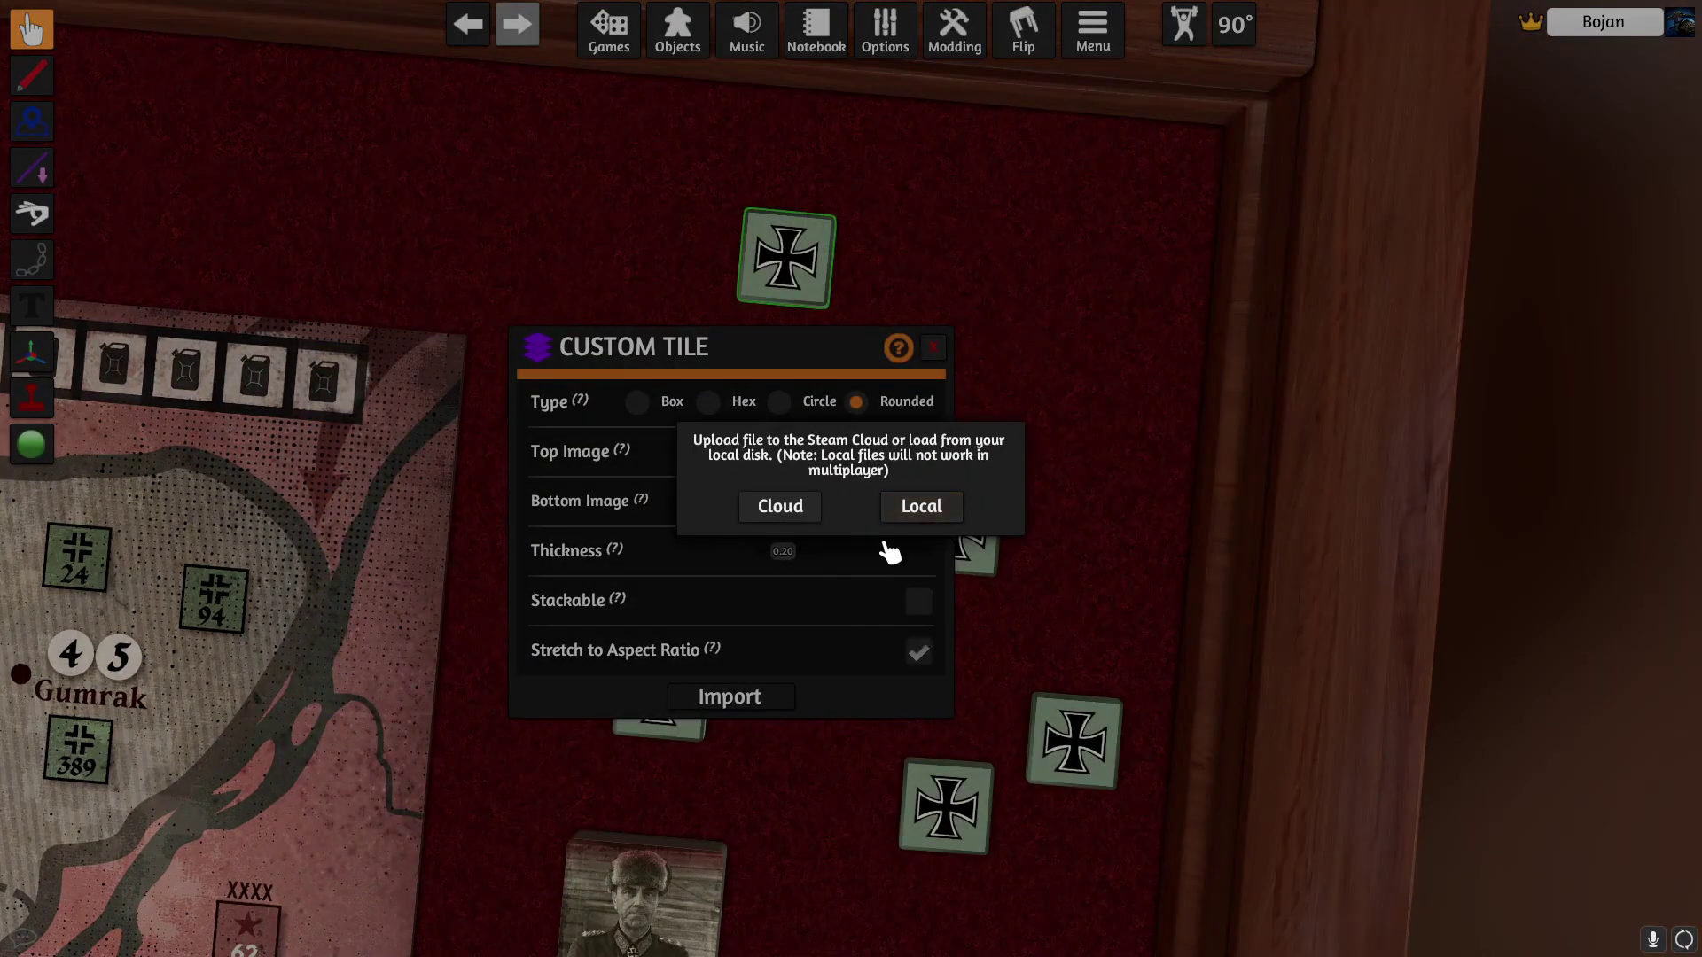
{"action": "left_click", "coordinate": [945, 519]}
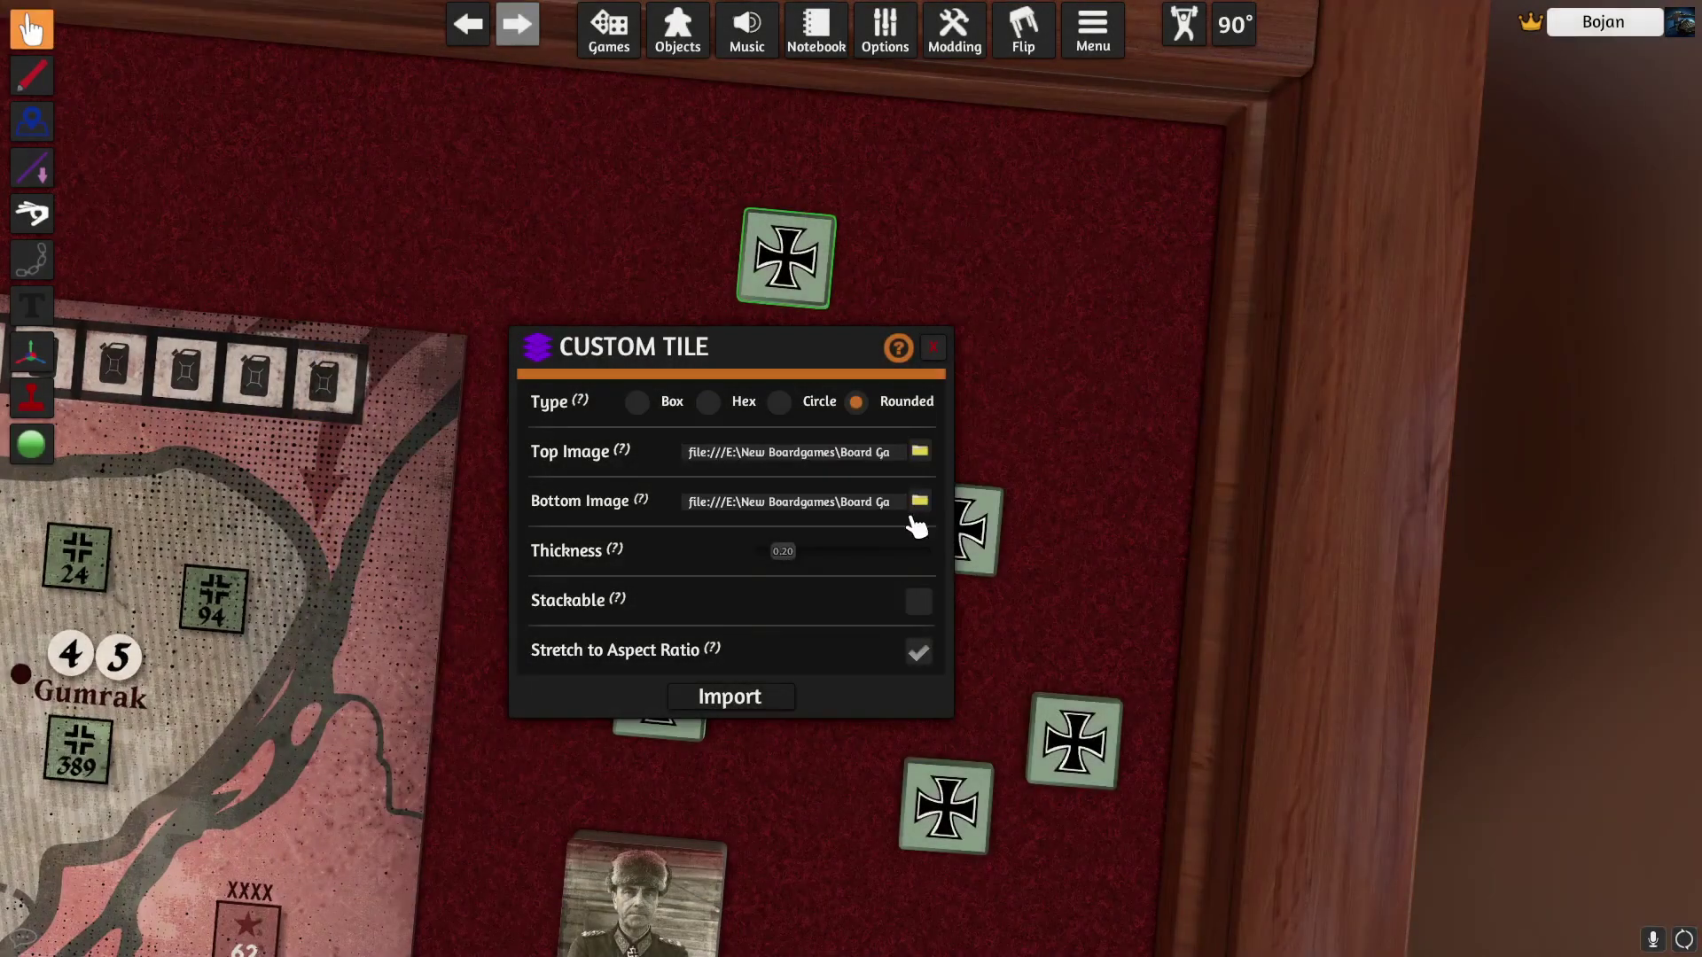
{"action": "left_click", "coordinate": [783, 701]}
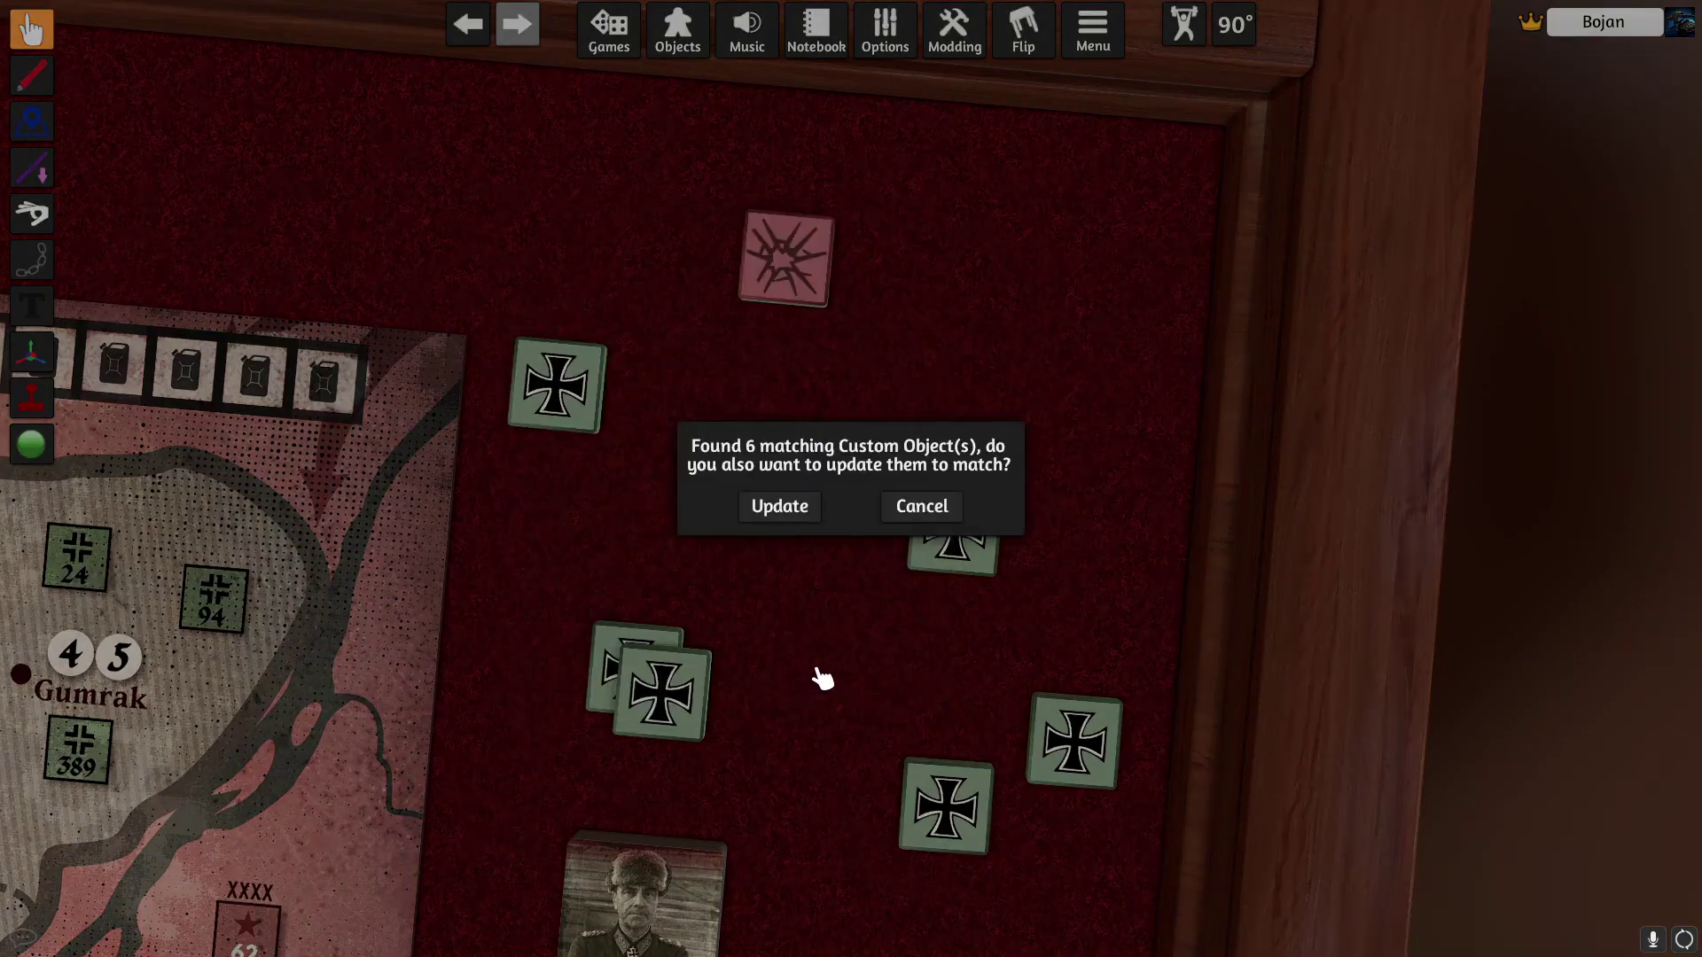
{"action": "scroll", "coordinate": [816, 670], "scroll_direction": "up", "scroll_amount": 1}
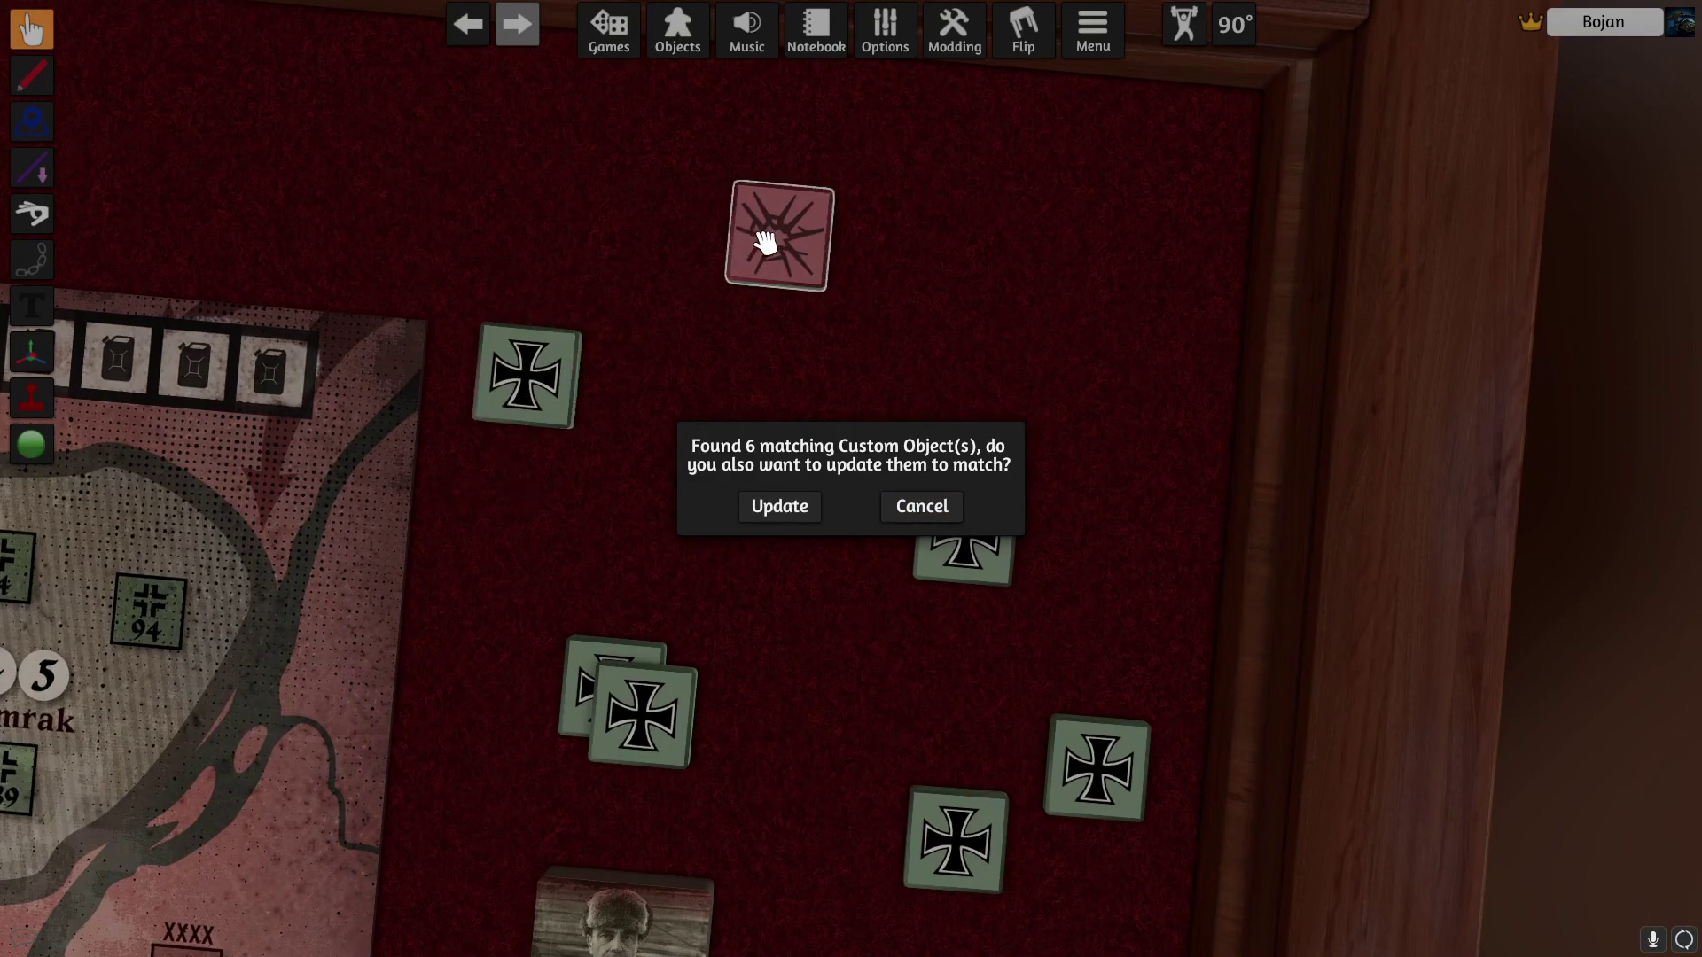
{"action": "left_click", "coordinate": [917, 515]}
Move the red Disruption tile among the iron cross tiles and flip it repeatedly to examine both sides
{"action": "left_click_drag", "start_coordinate": [787, 262], "coordinate": [780, 550]}
{"action": "scroll", "coordinate": [776, 606], "scroll_direction": "up", "scroll_amount": 5}
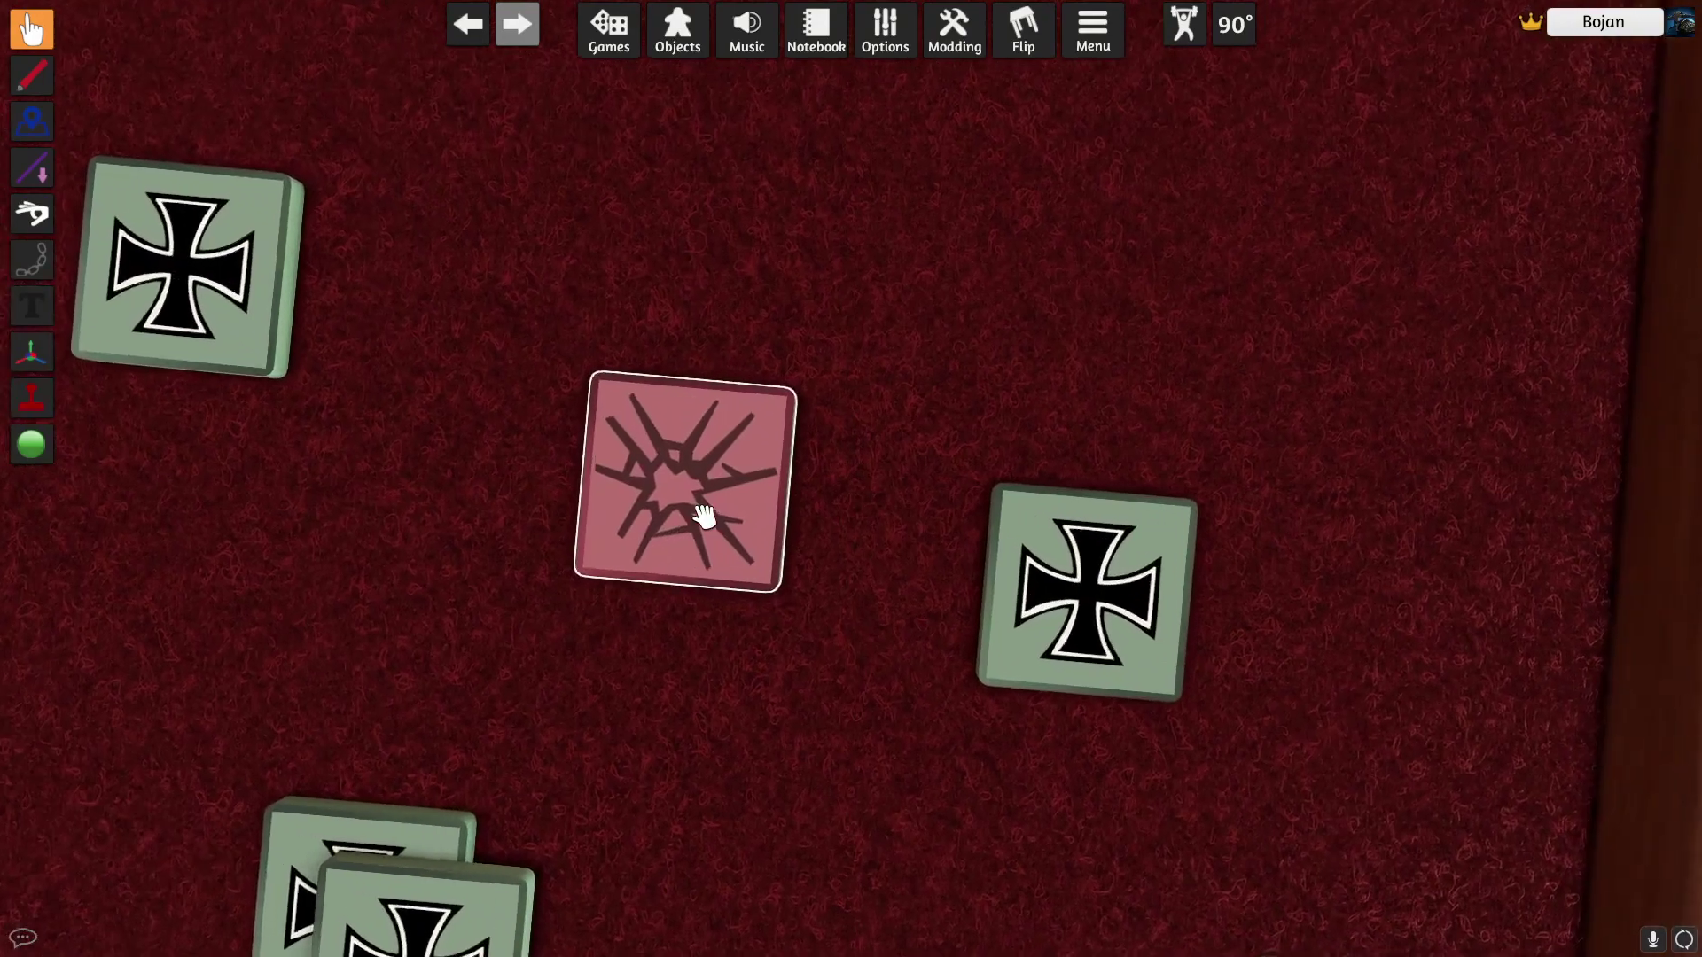
{"action": "key", "text": "f"}
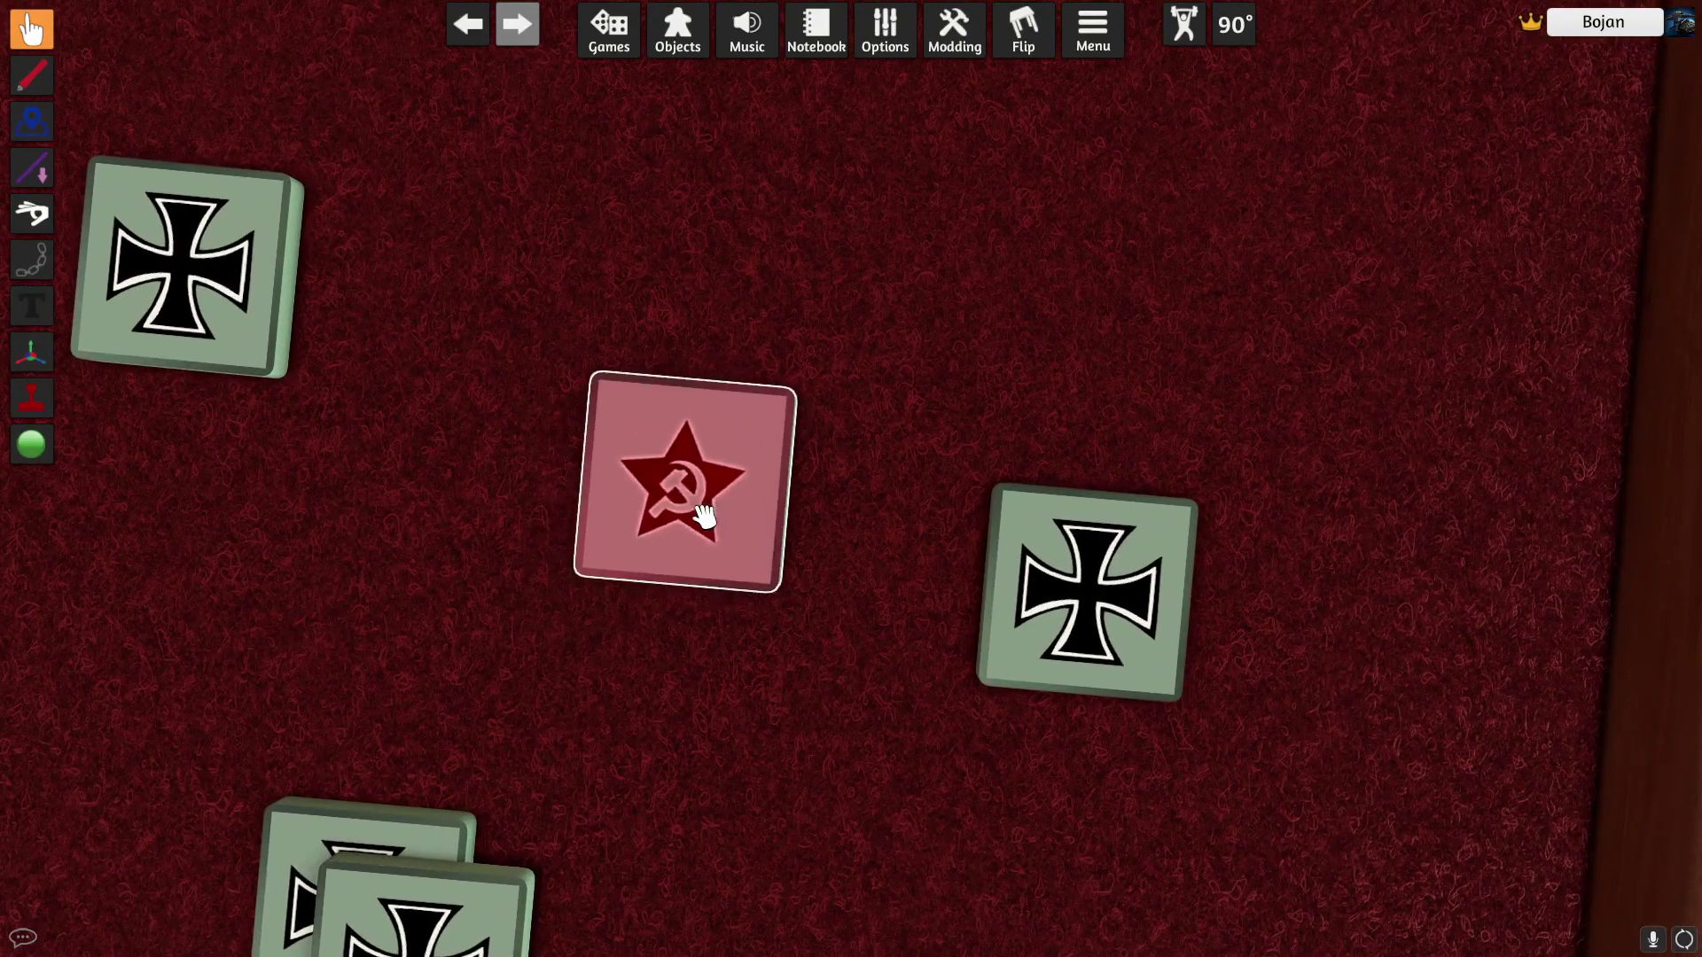
{"action": "key", "text": "f"}
{"action": "key", "text": "f"}
{"action": "key", "text": "f"}
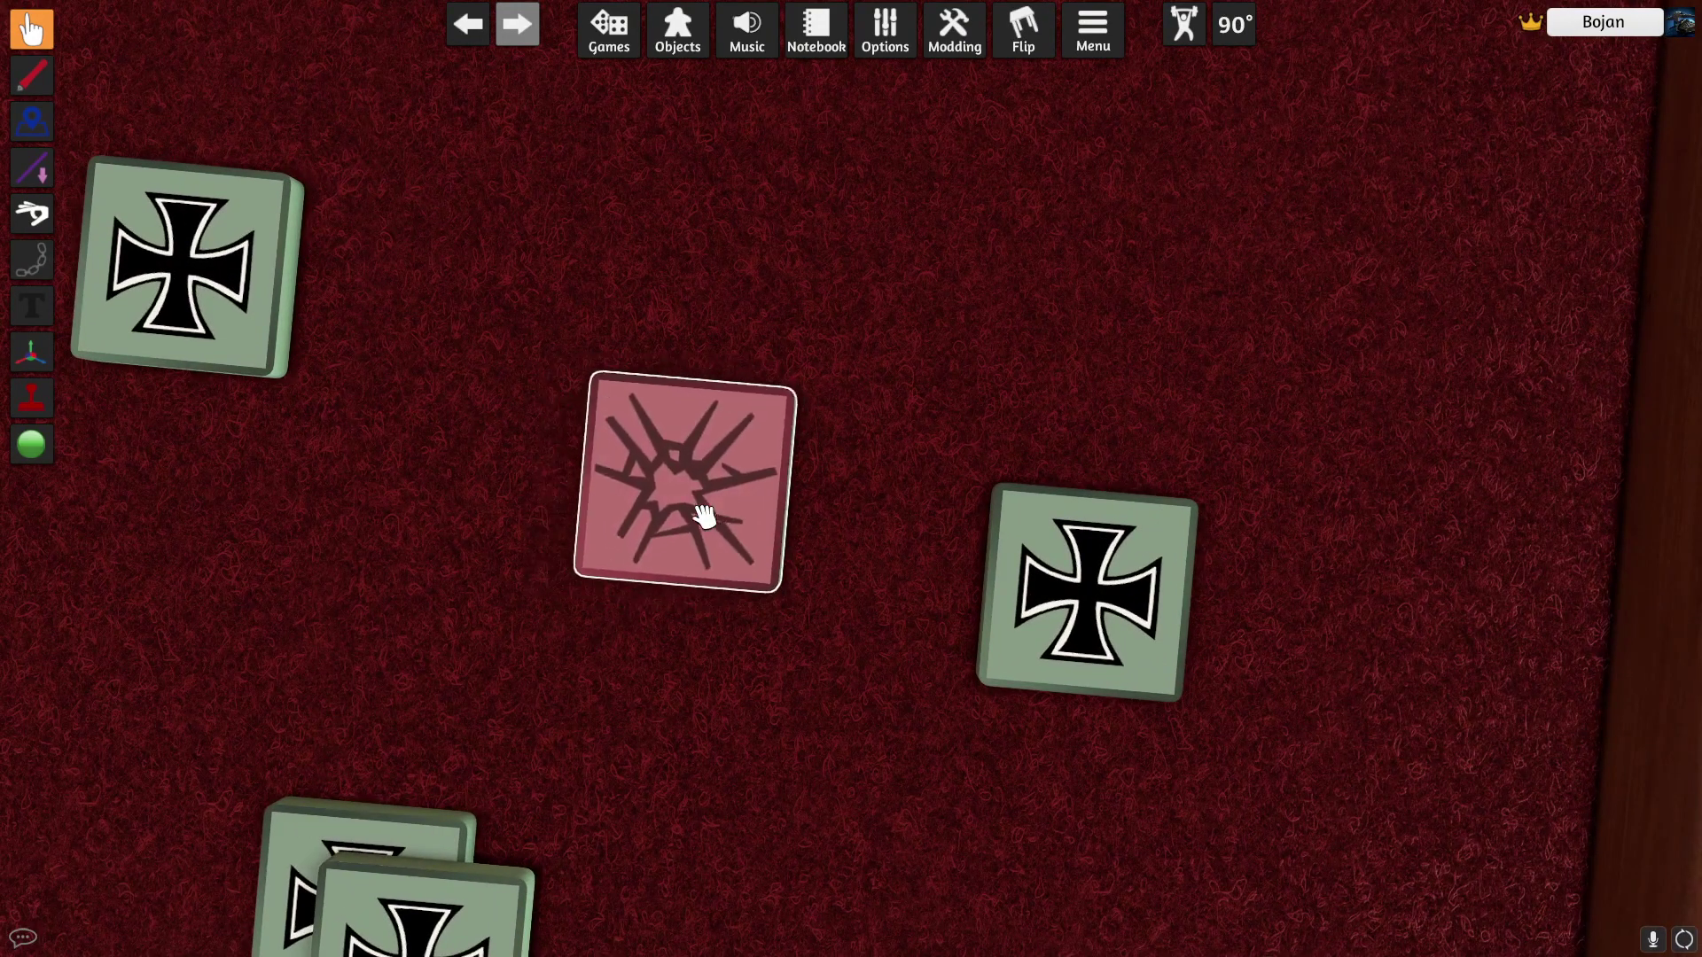
{"action": "scroll", "coordinate": [703, 517], "scroll_direction": "down", "scroll_amount": 3}
{"action": "key", "text": "f"}
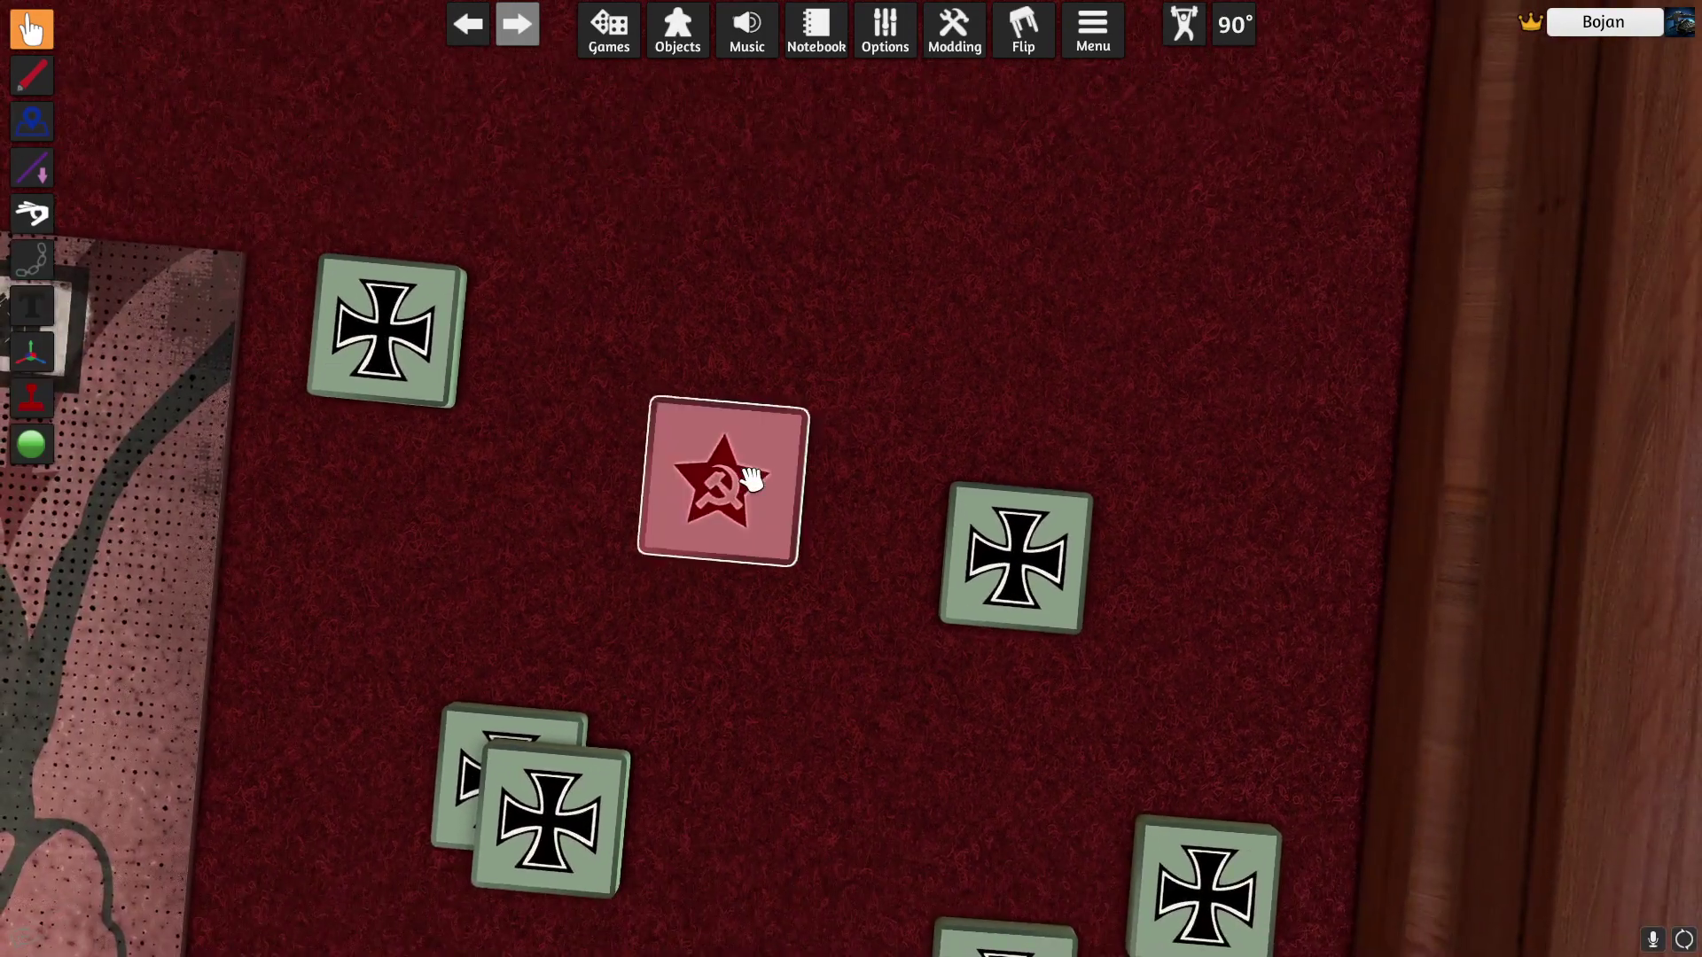
{"action": "key", "text": "f"}
Choose a local bottom image again for the red Disruption tile from the Chits folder and reimport it
{"action": "right_click", "coordinate": [756, 487]}
{"action": "left_click", "coordinate": [849, 494]}
{"action": "left_click", "coordinate": [920, 501]}
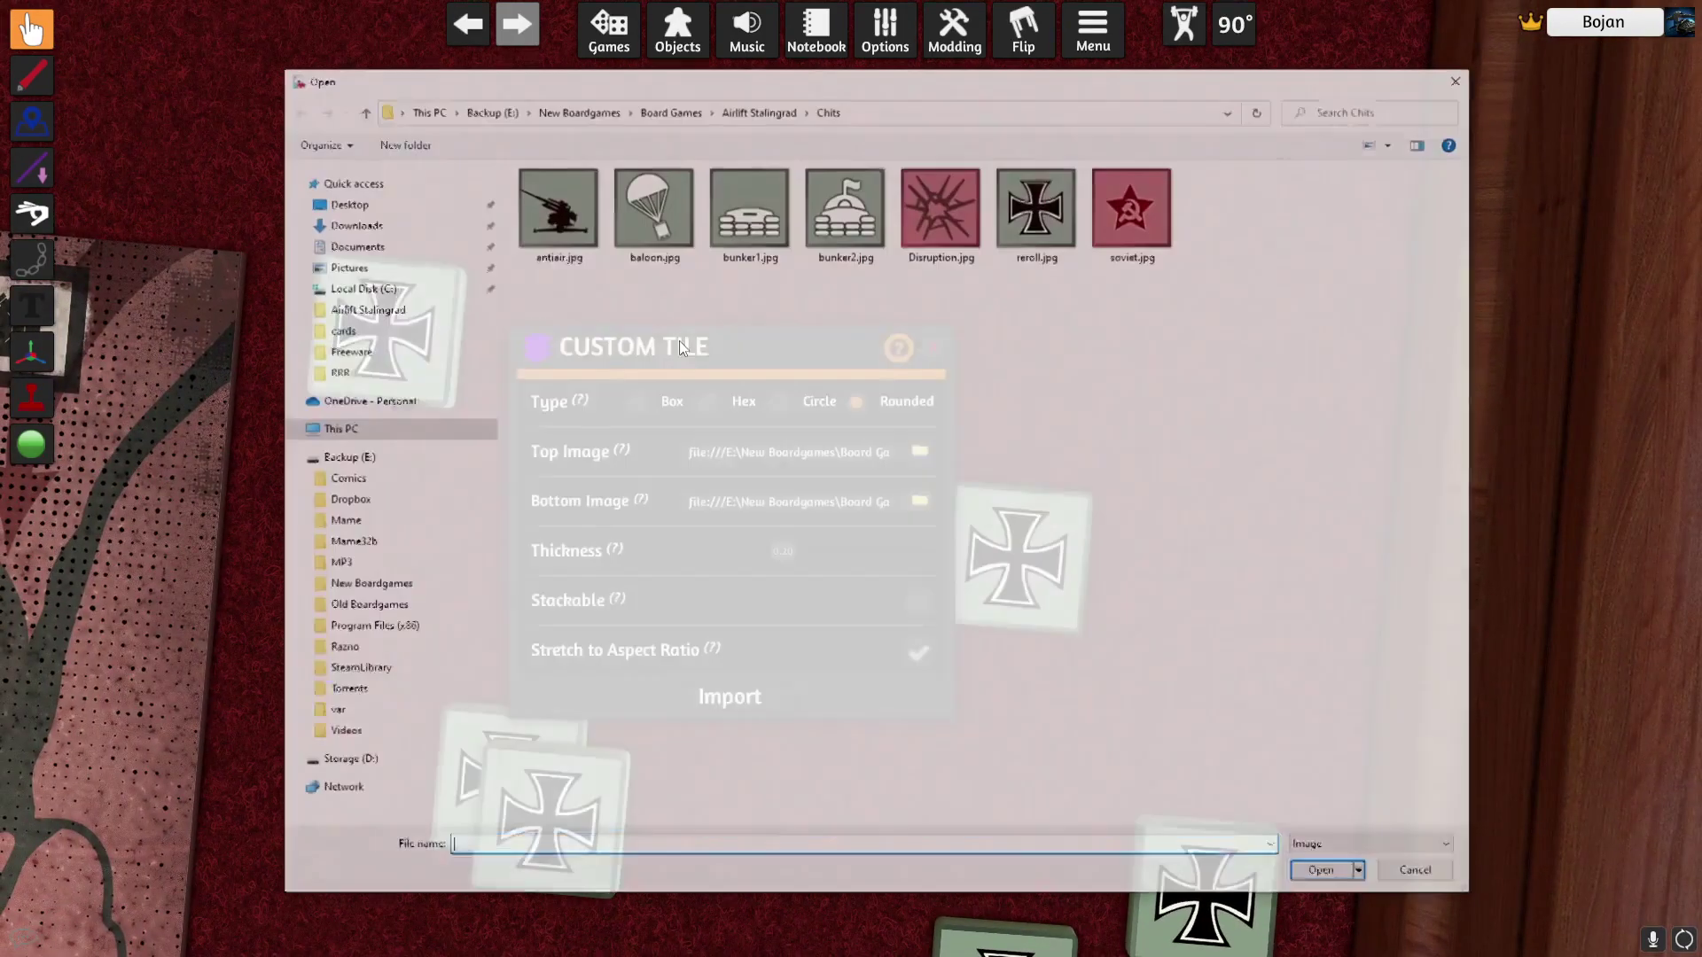
{"action": "left_click", "coordinate": [1325, 874]}
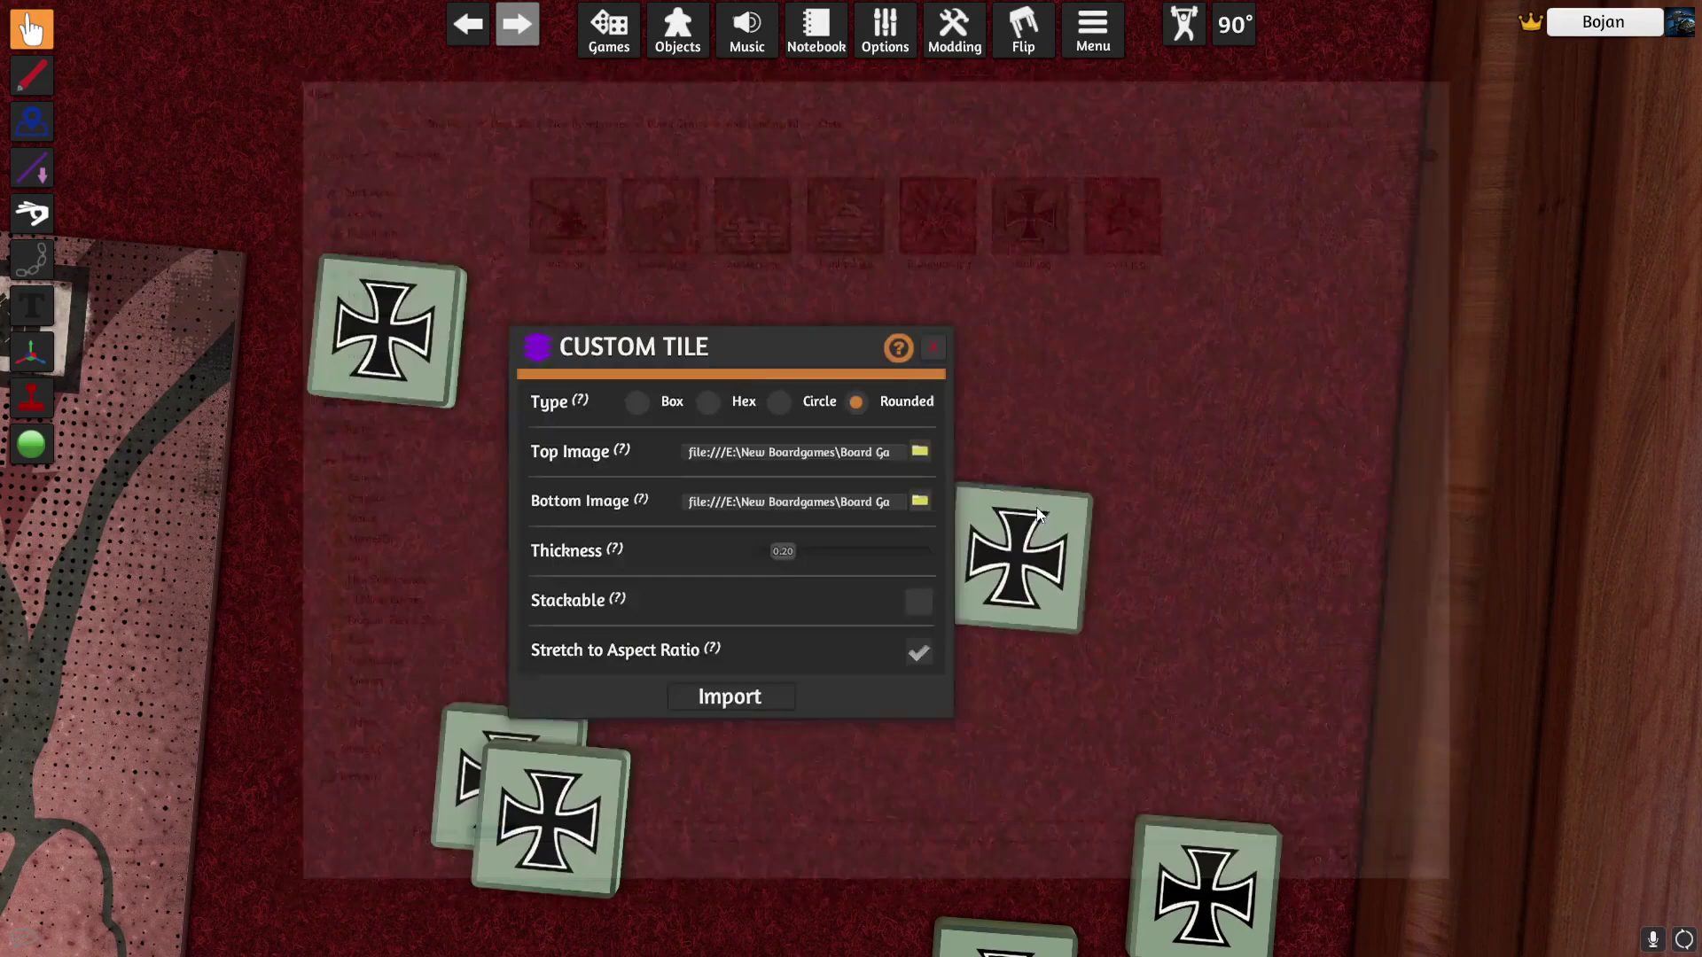
{"action": "left_click", "coordinate": [913, 512]}
{"action": "left_click", "coordinate": [768, 697]}
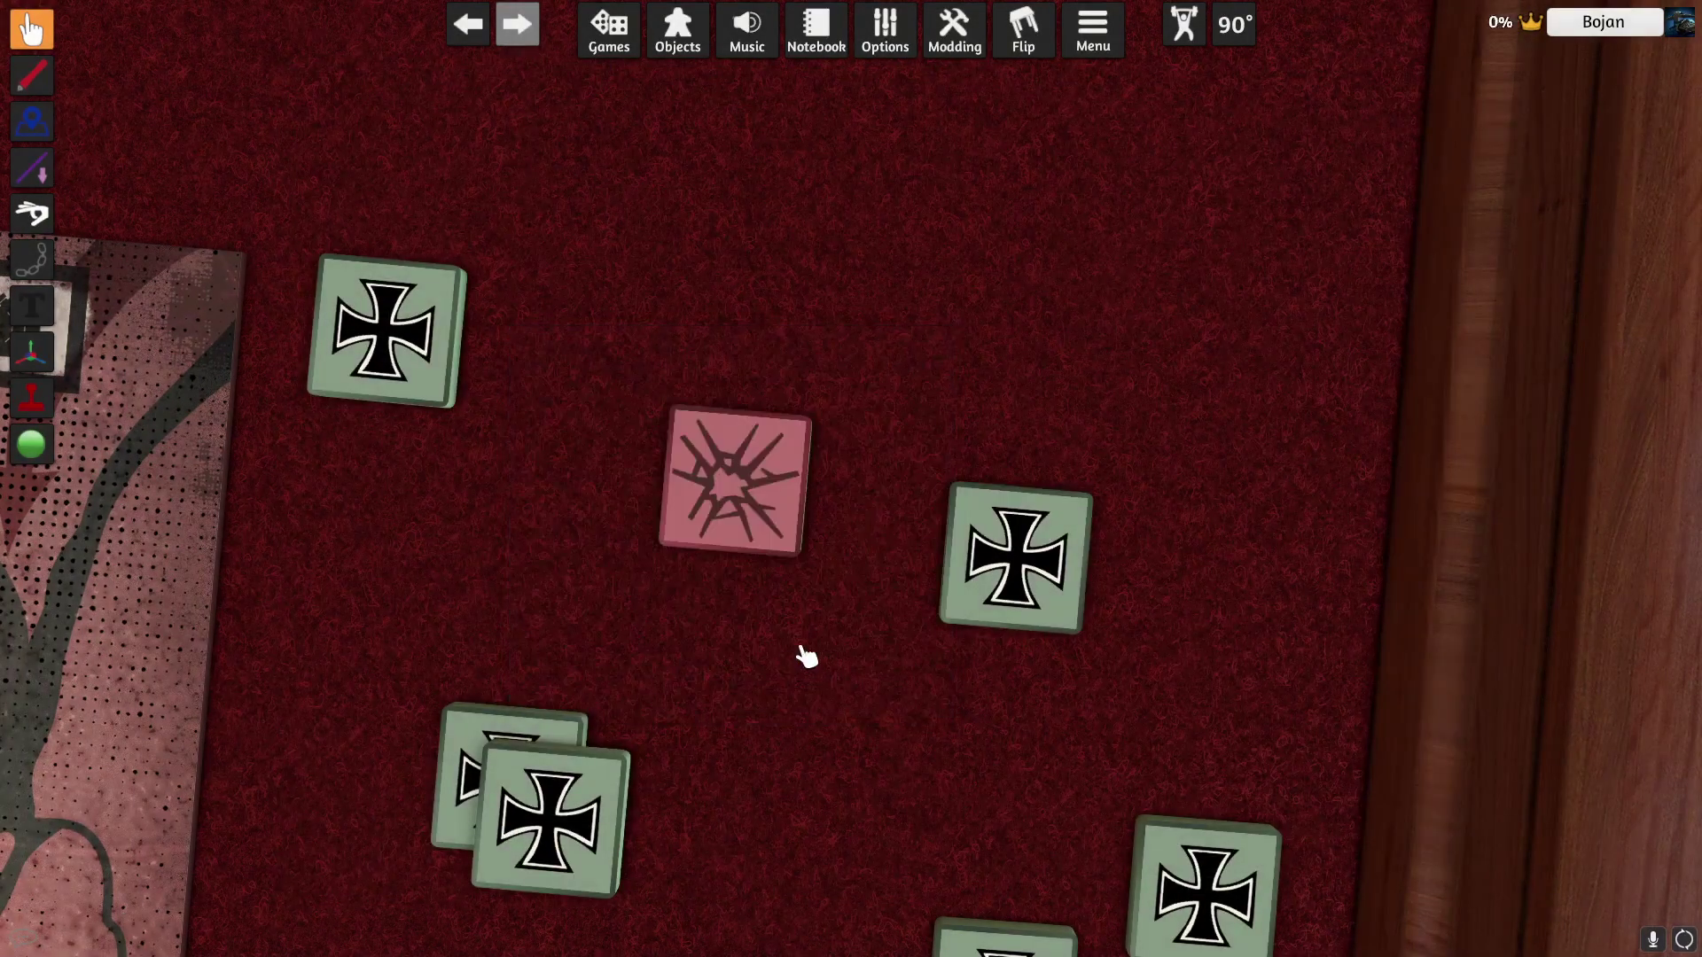